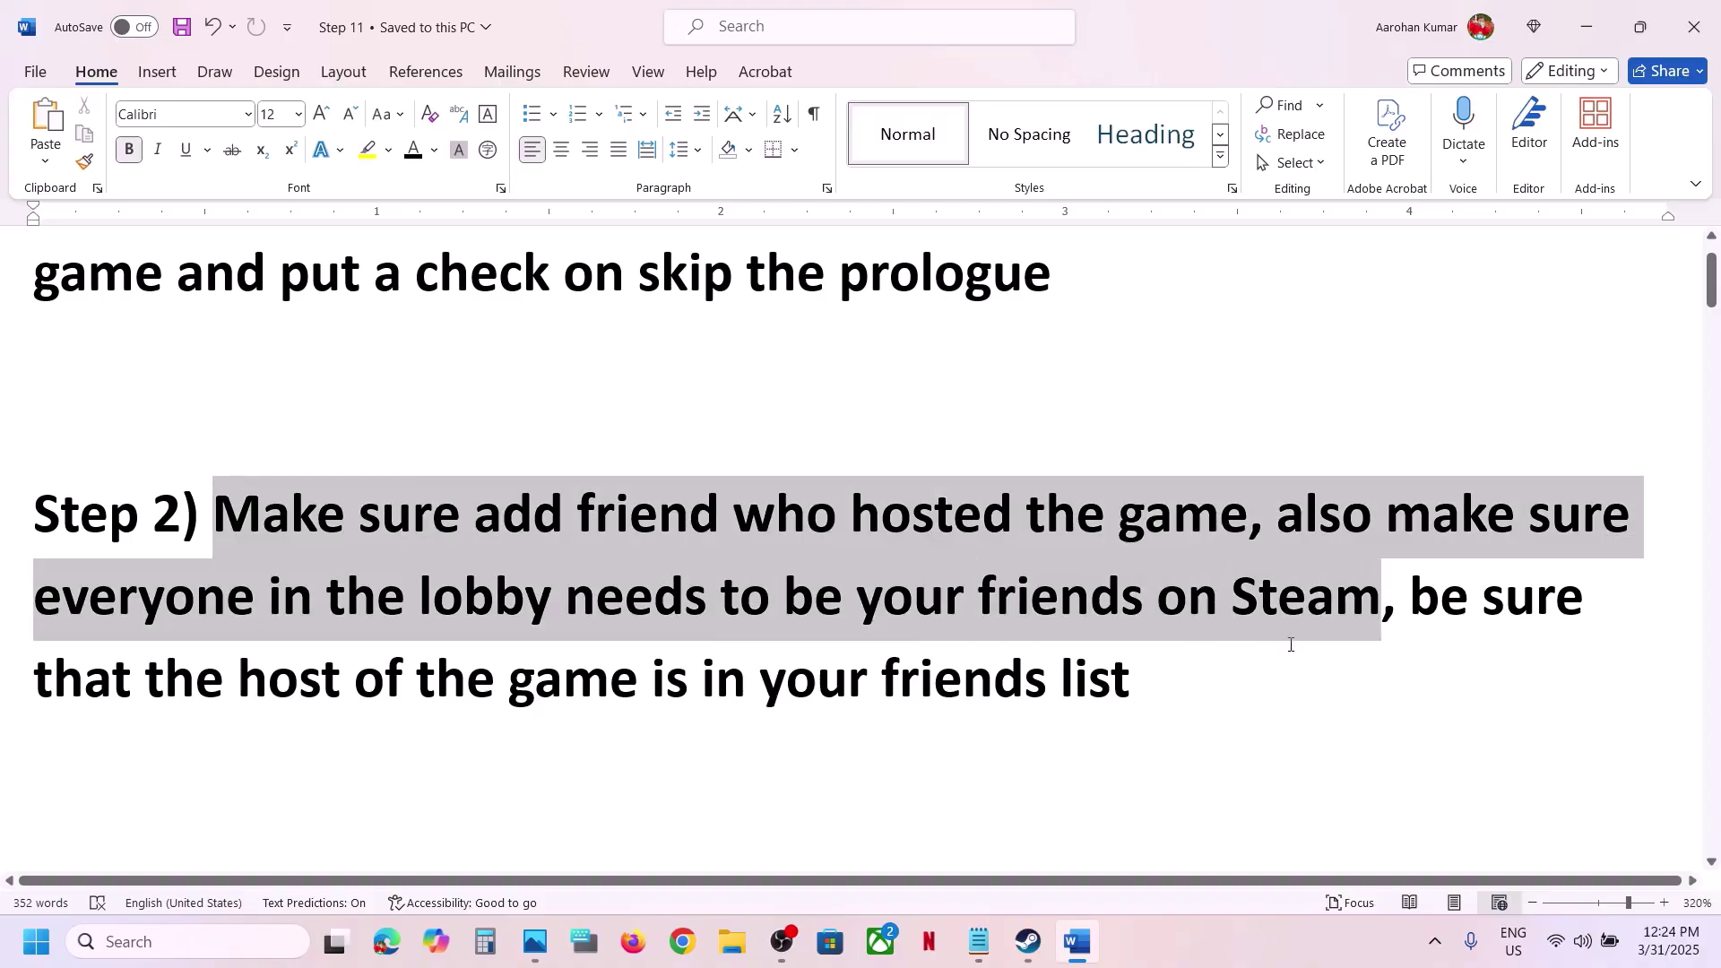
Move from Step 2 to Step 3 of the troubleshooting document and highlight the text "Update BIOS"
left_click(1217, 680)
scroll(1217, 680, "down", 3)
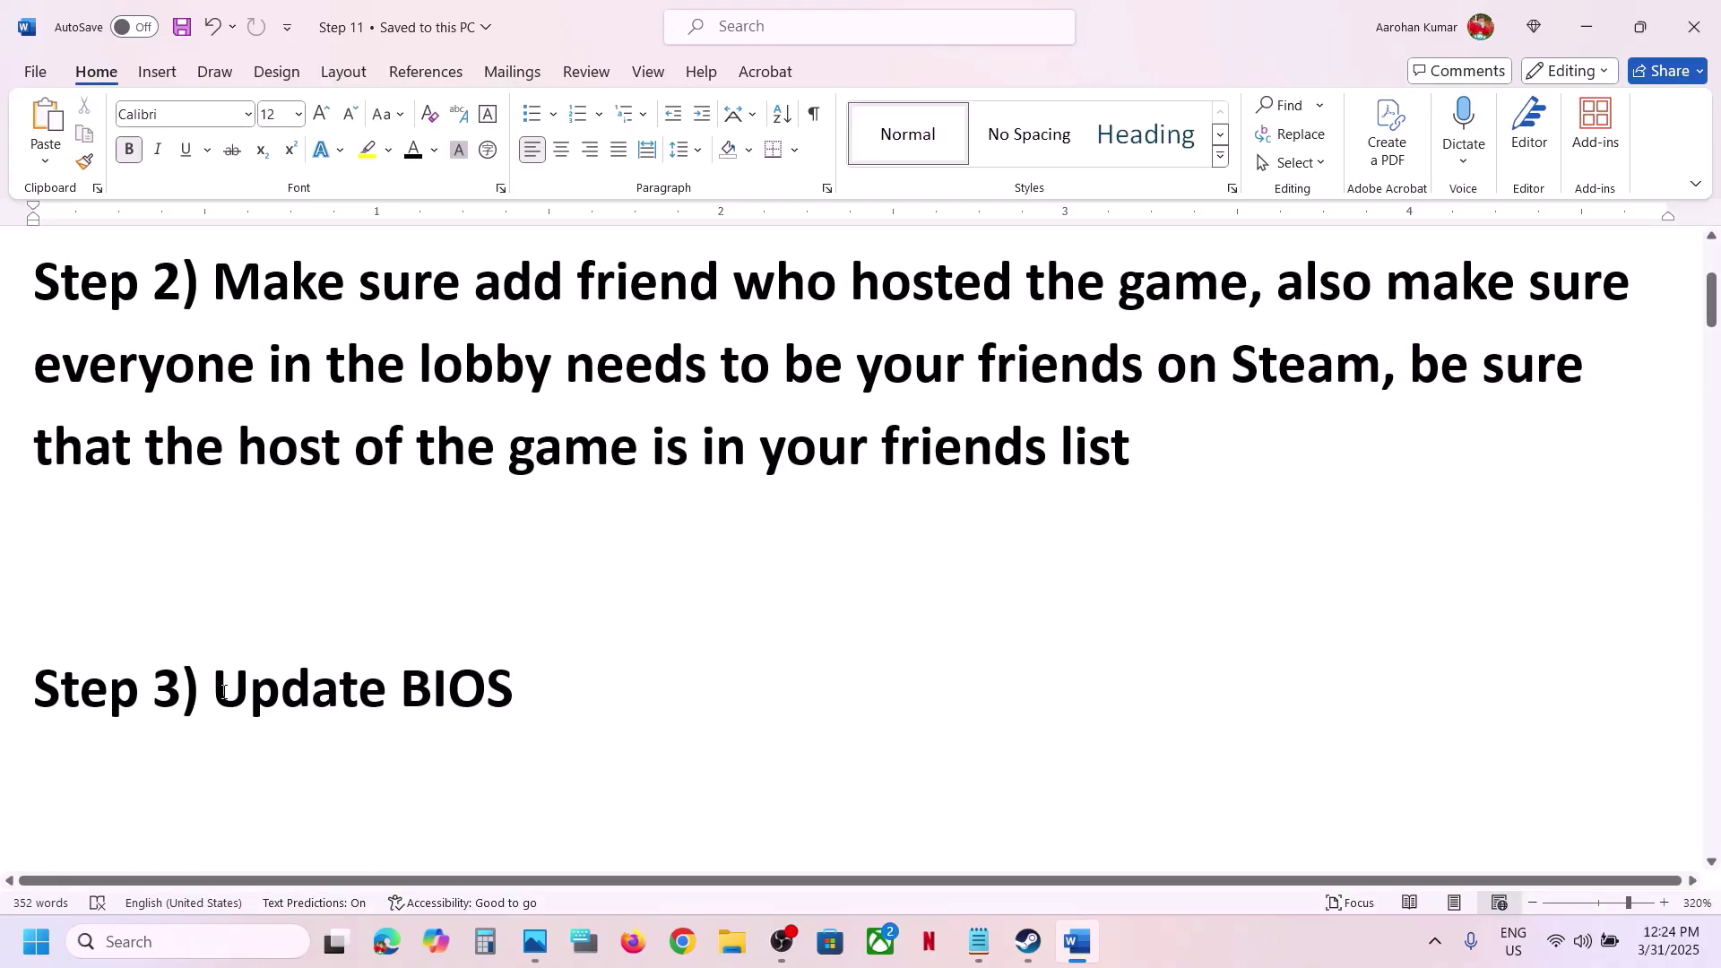
left_click_drag(223, 690, 565, 716)
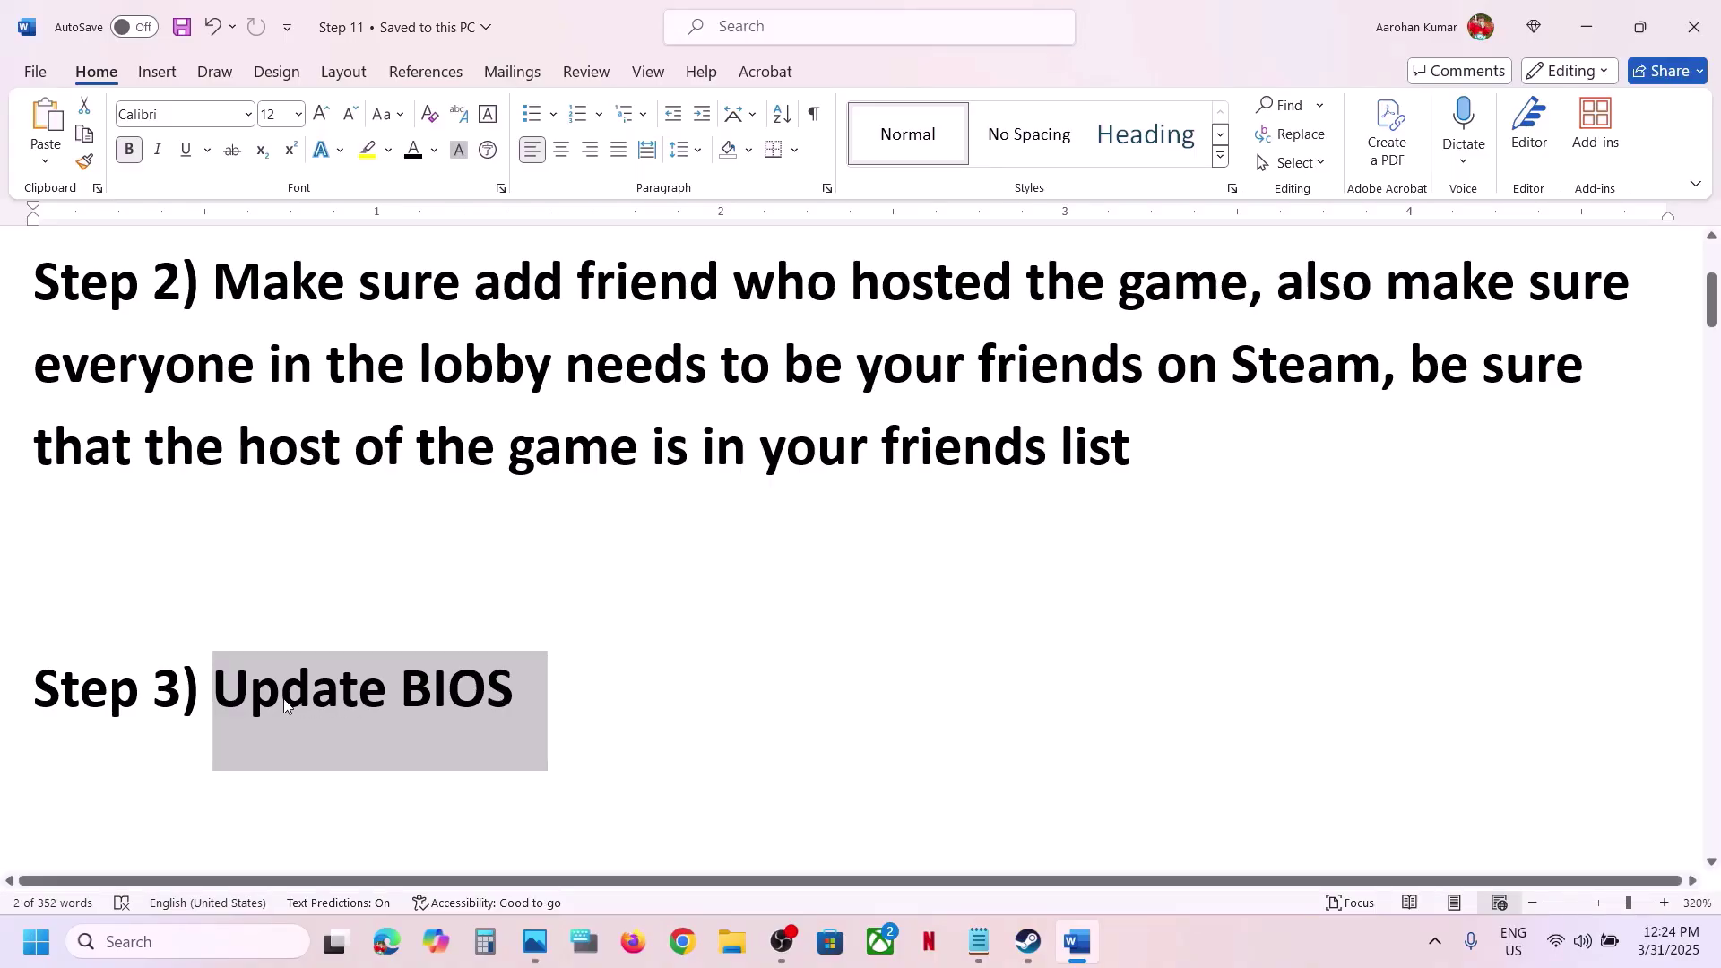
left_click(238, 701)
left_click_drag(218, 696, 526, 660)
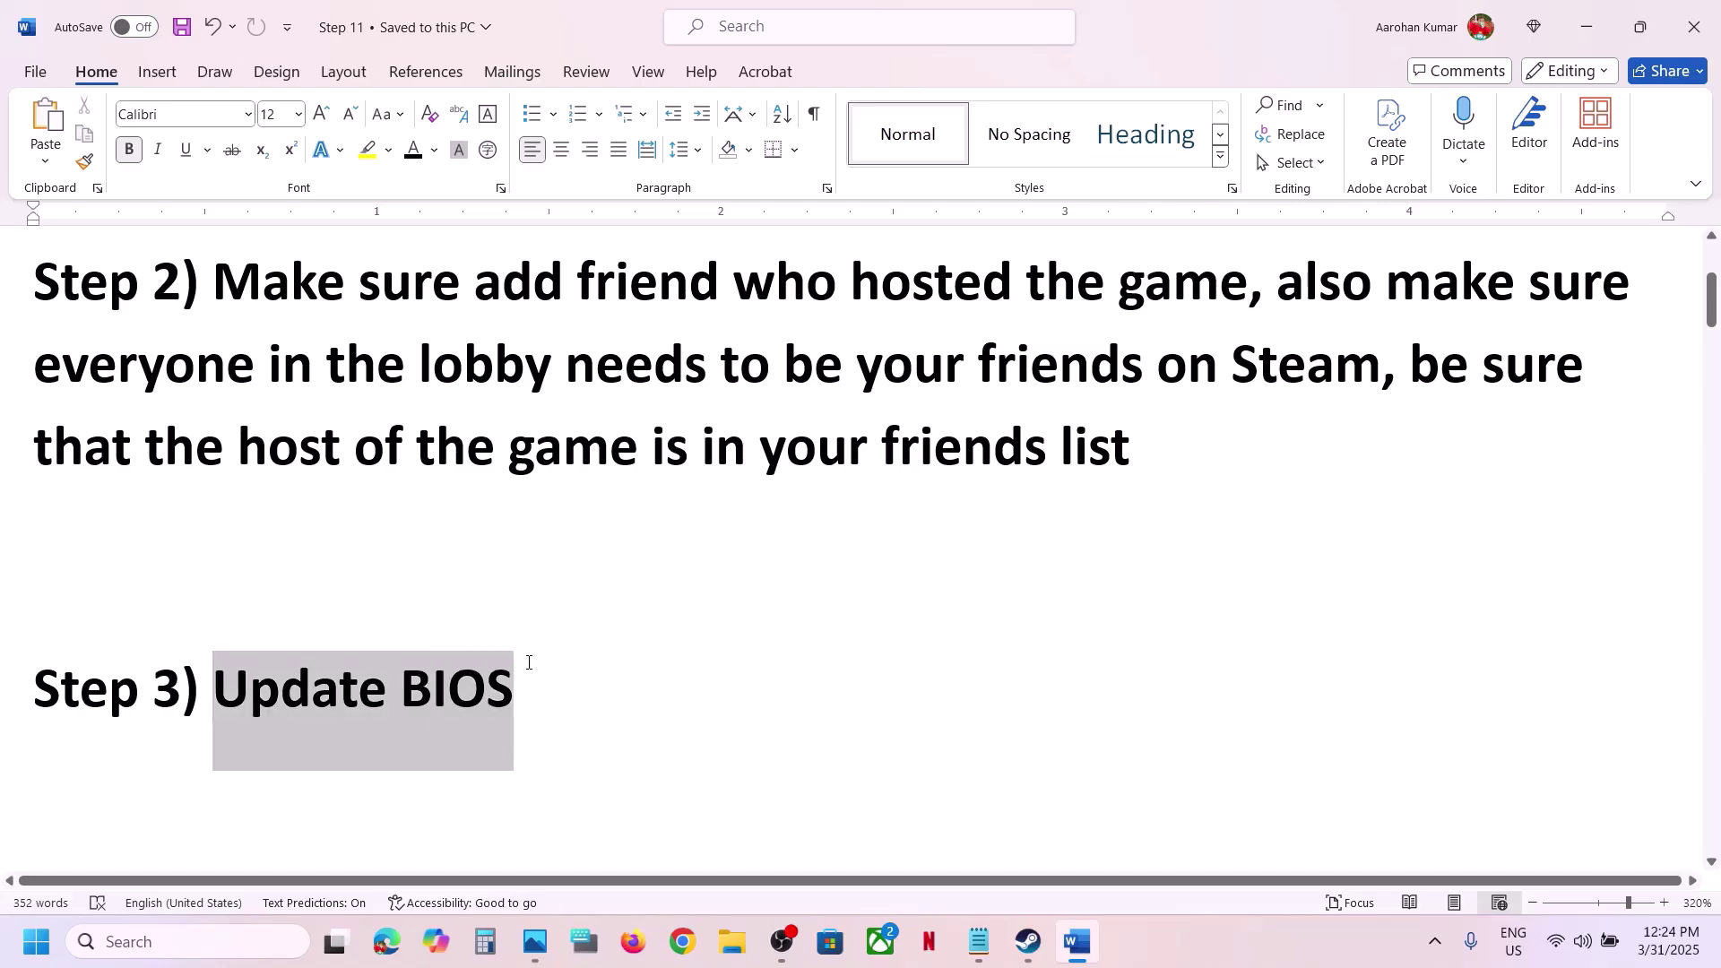
left_click(529, 662)
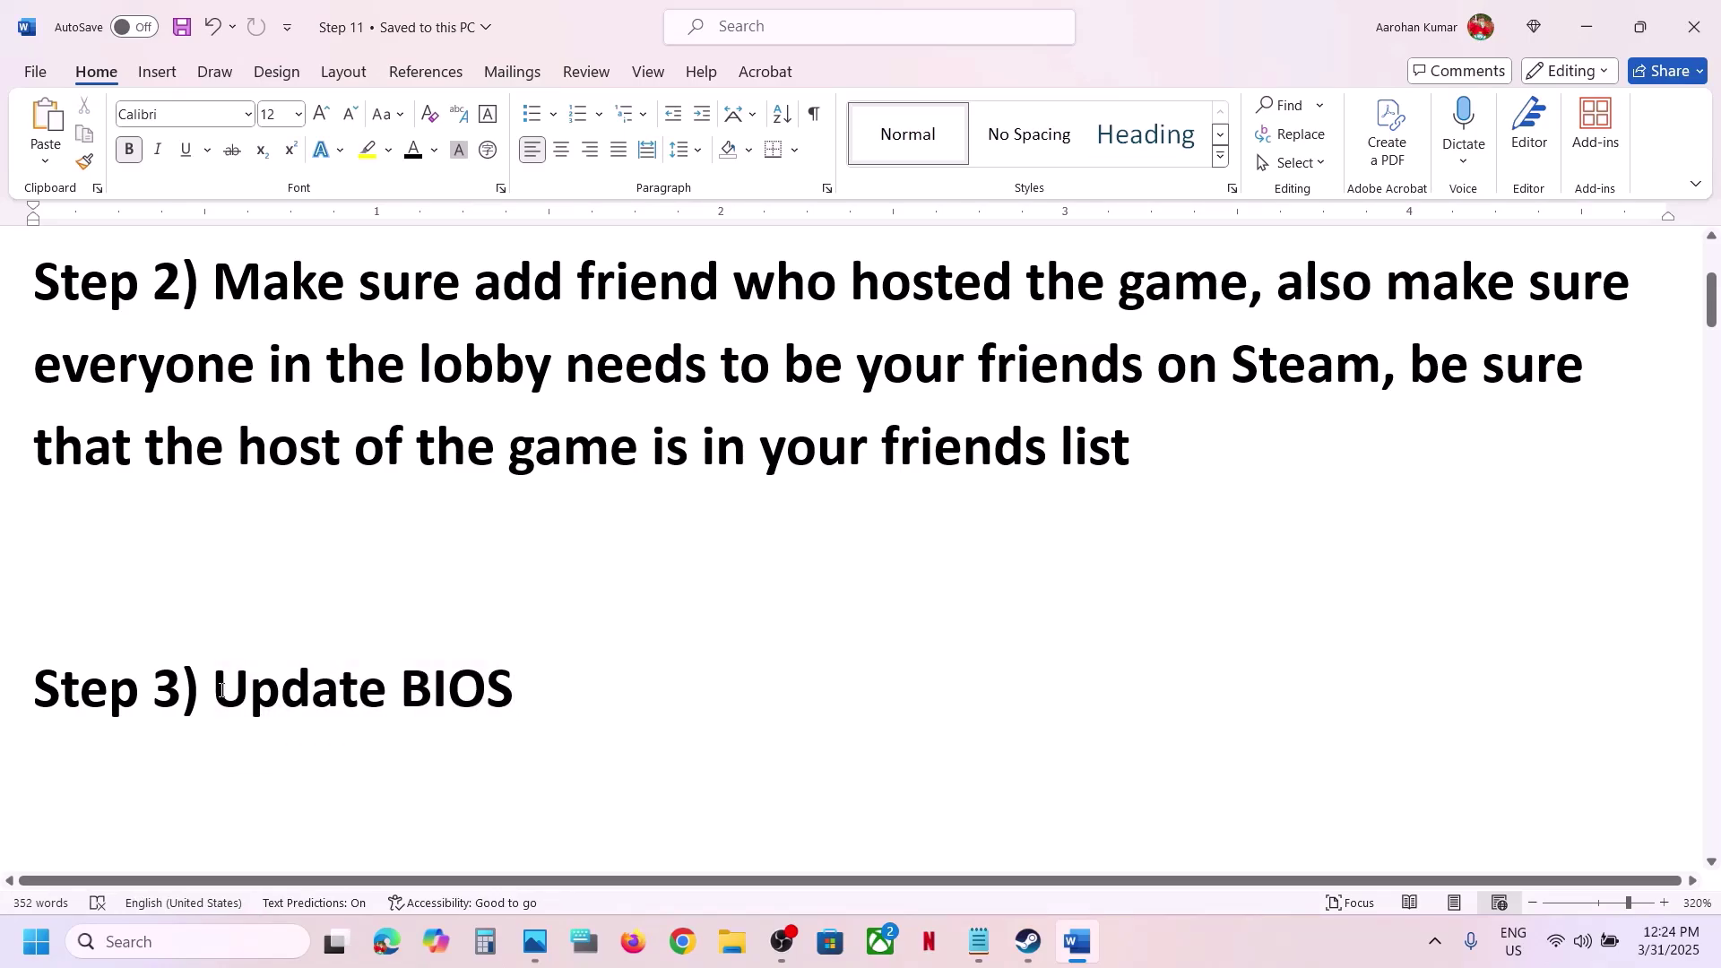
left_click_drag(221, 690, 517, 713)
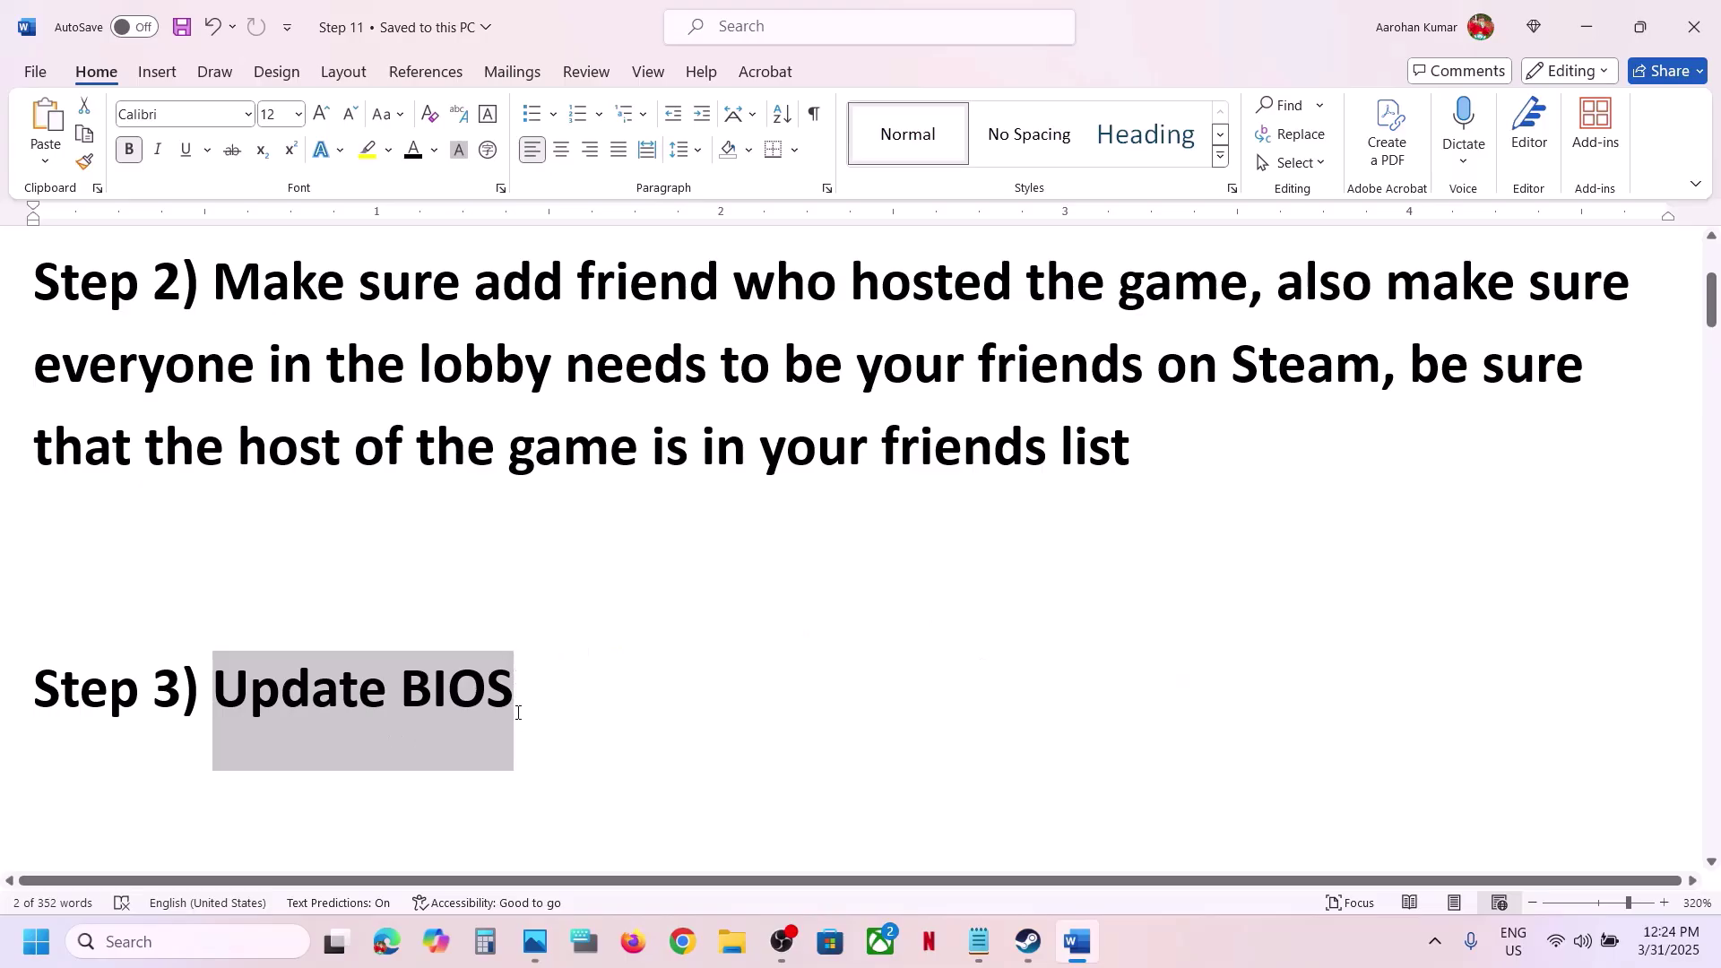
Check the laptop's battery charge level and highlight the "Update BIOS" instruction in Step 3 again
left_click(1609, 942)
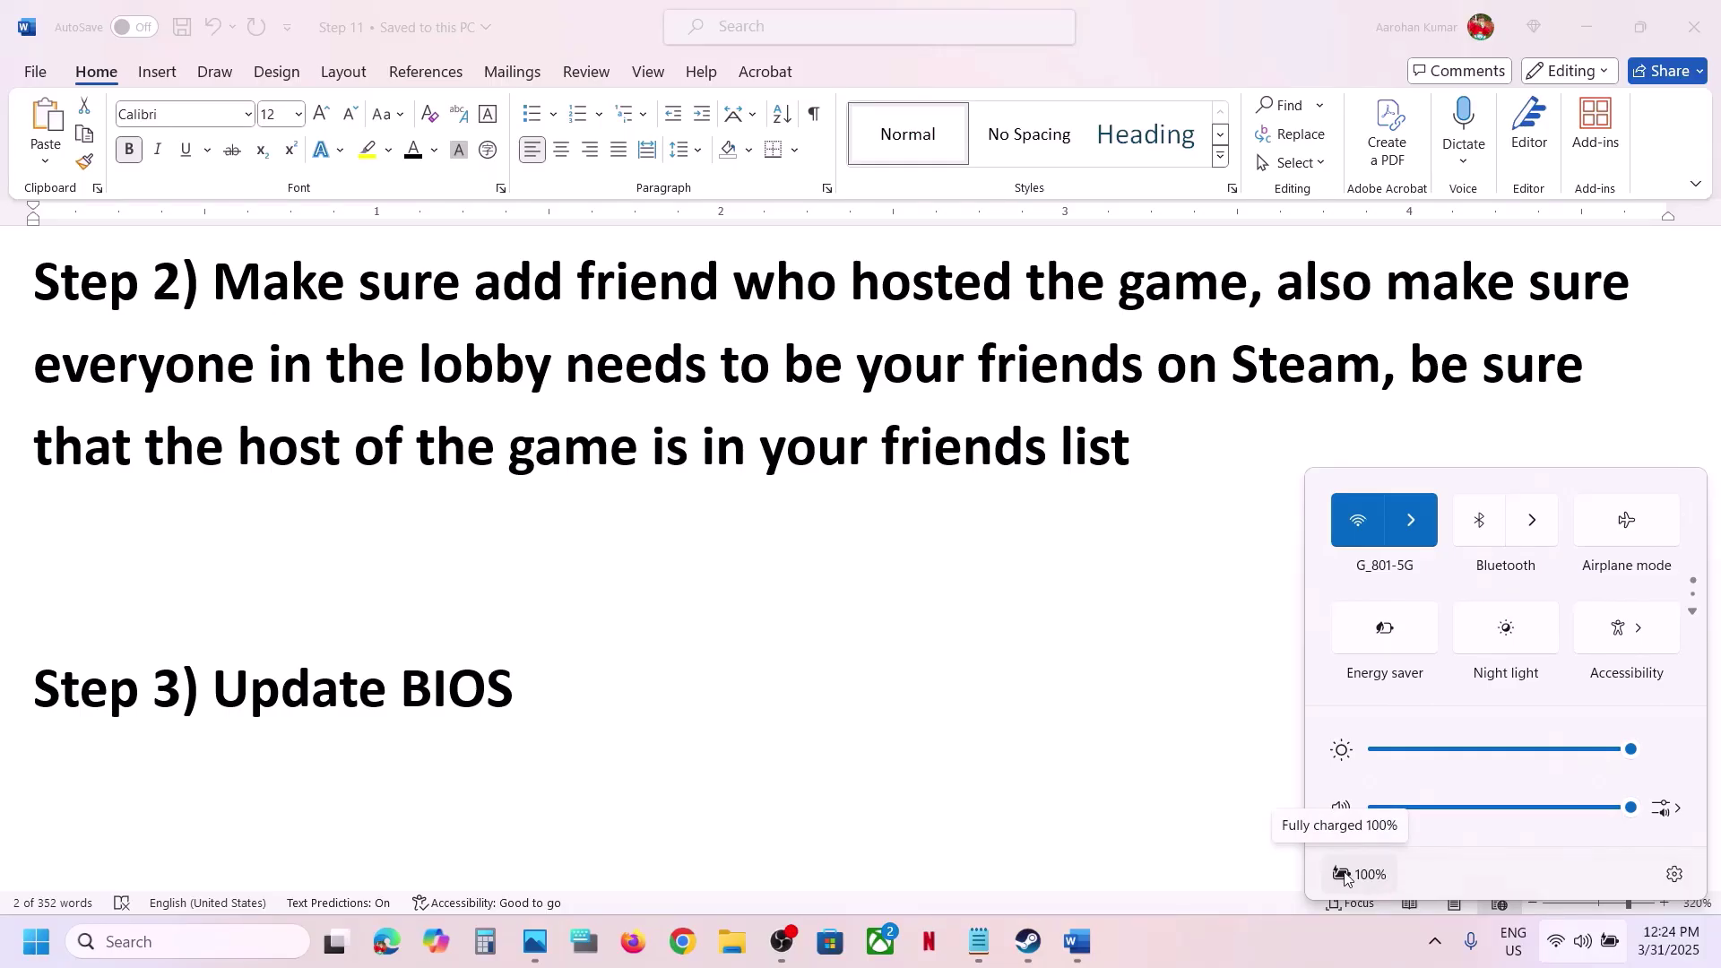
left_click(482, 714)
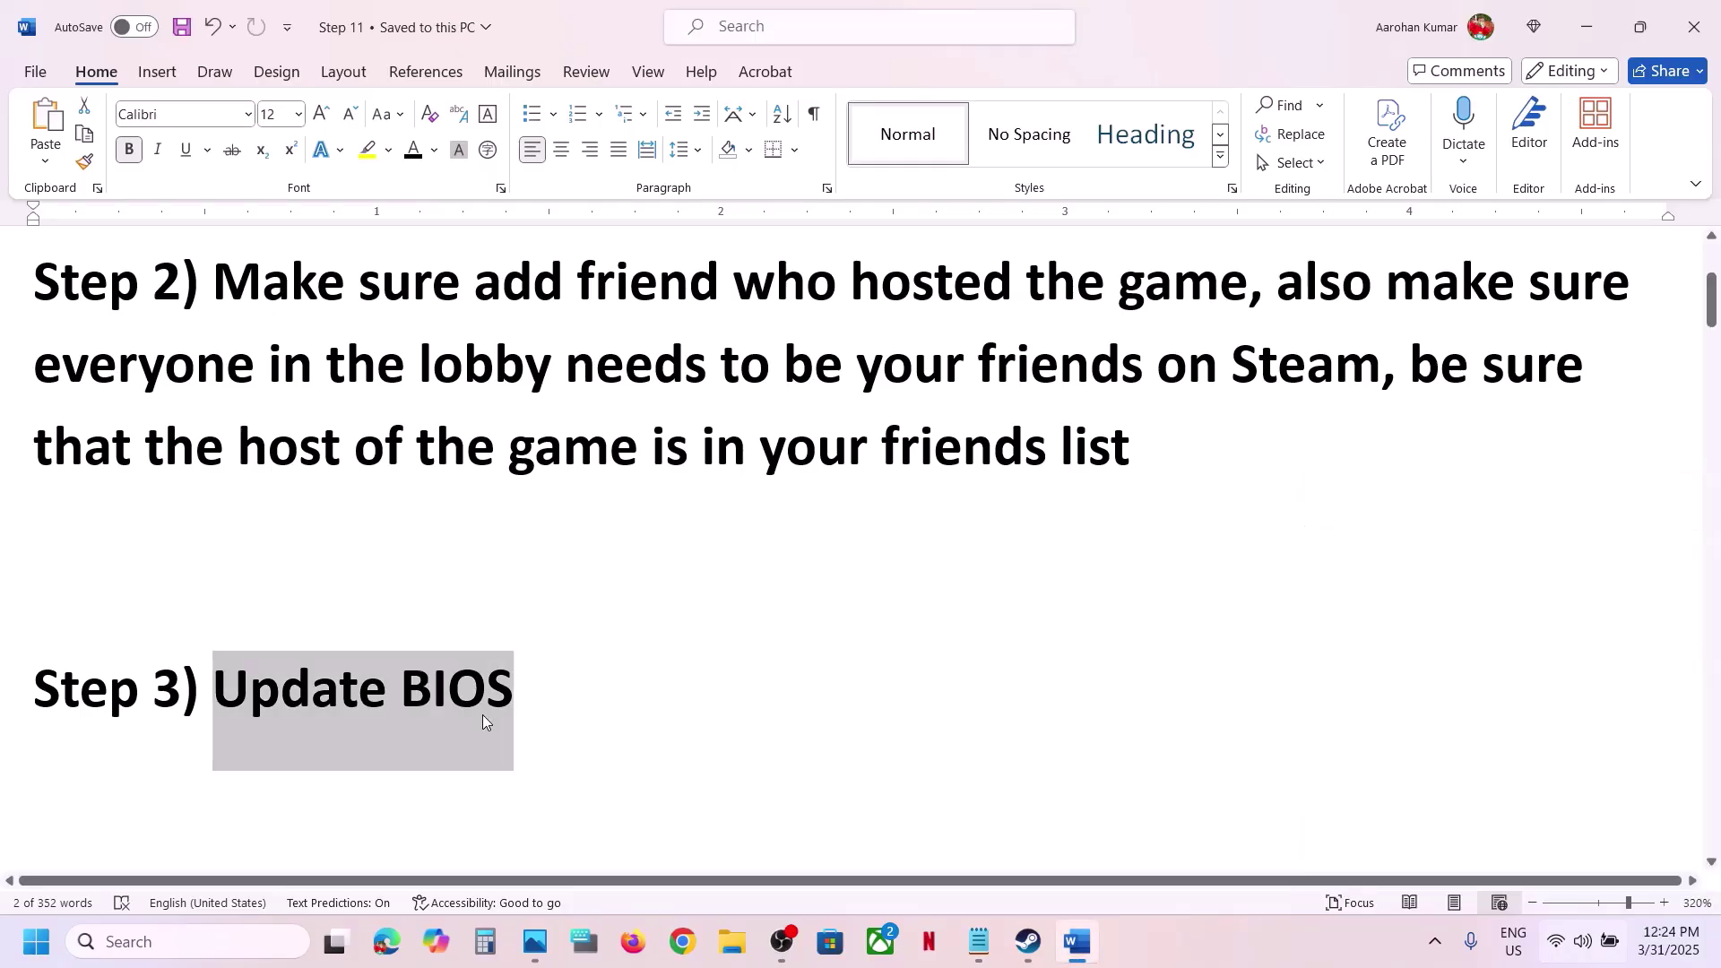
left_click(582, 703)
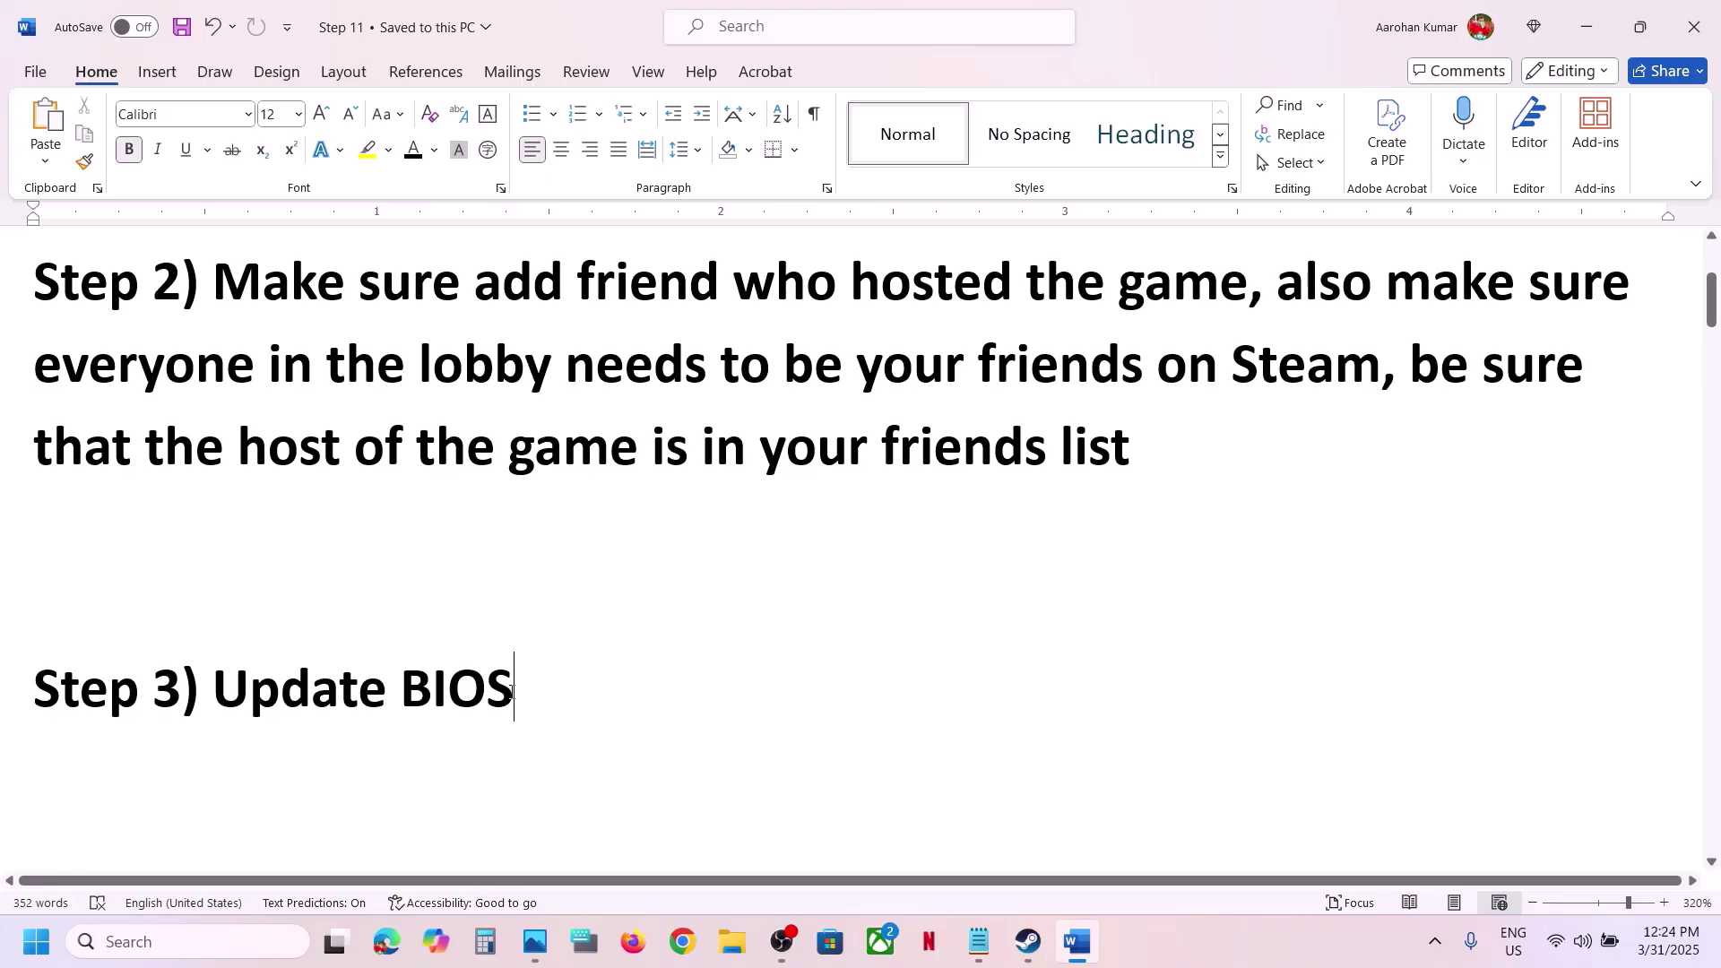
left_click_drag(583, 703, 61, 662)
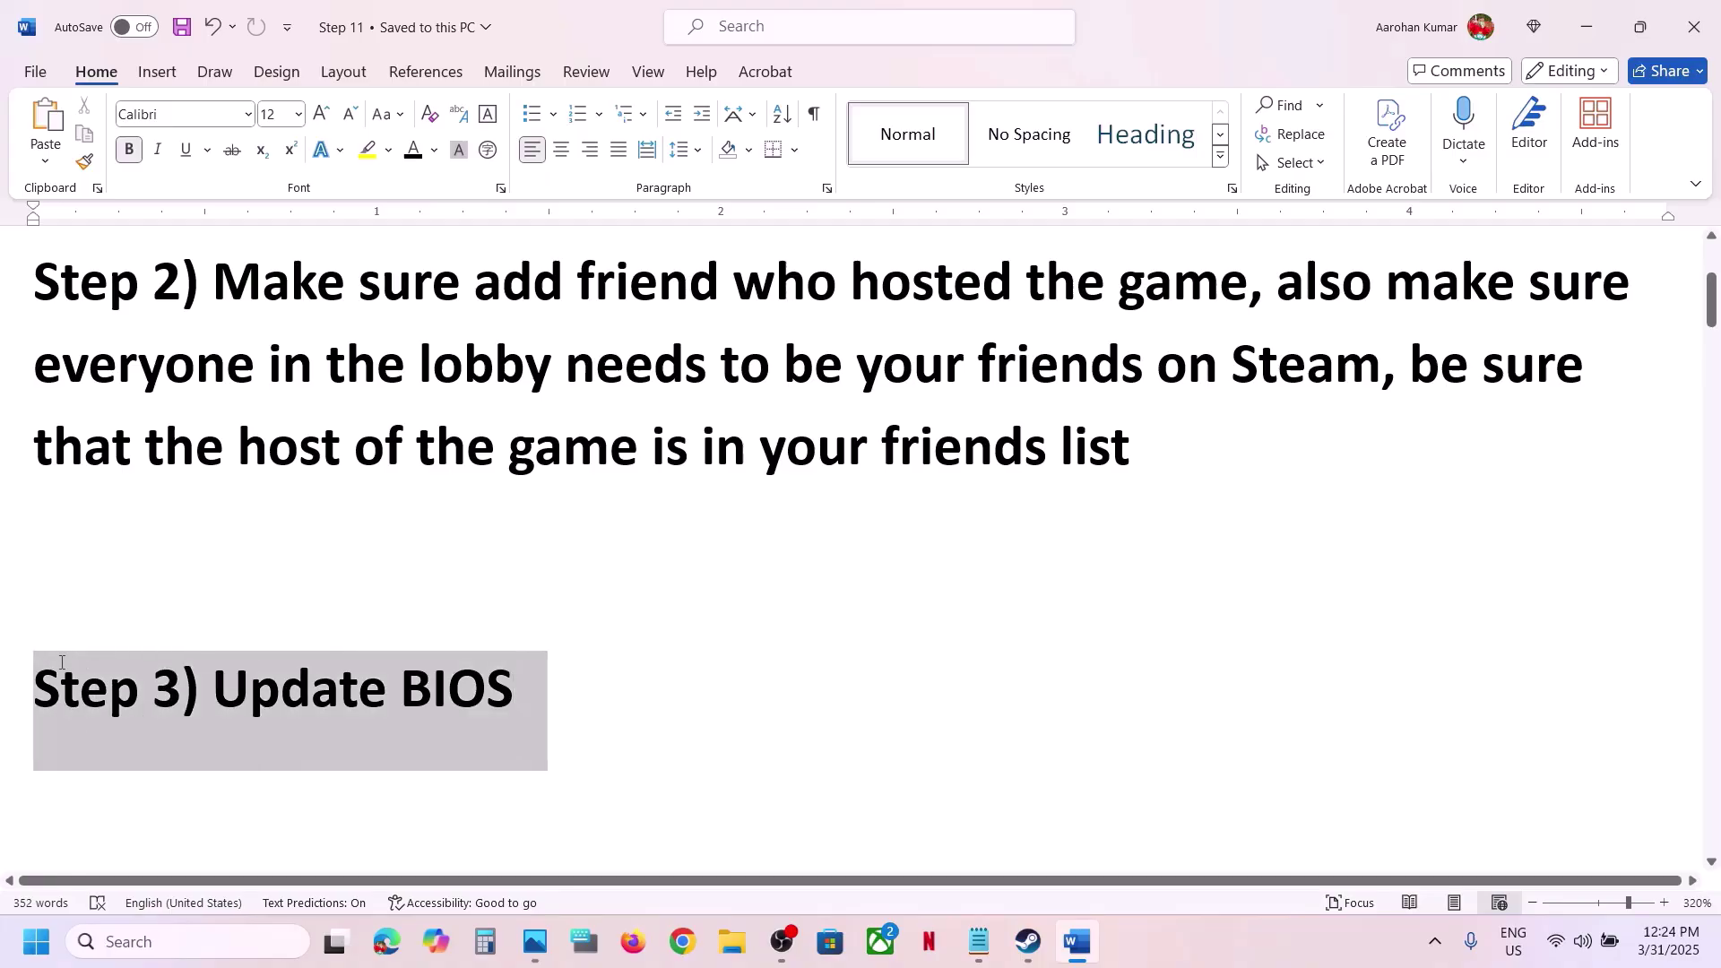
left_click(541, 697)
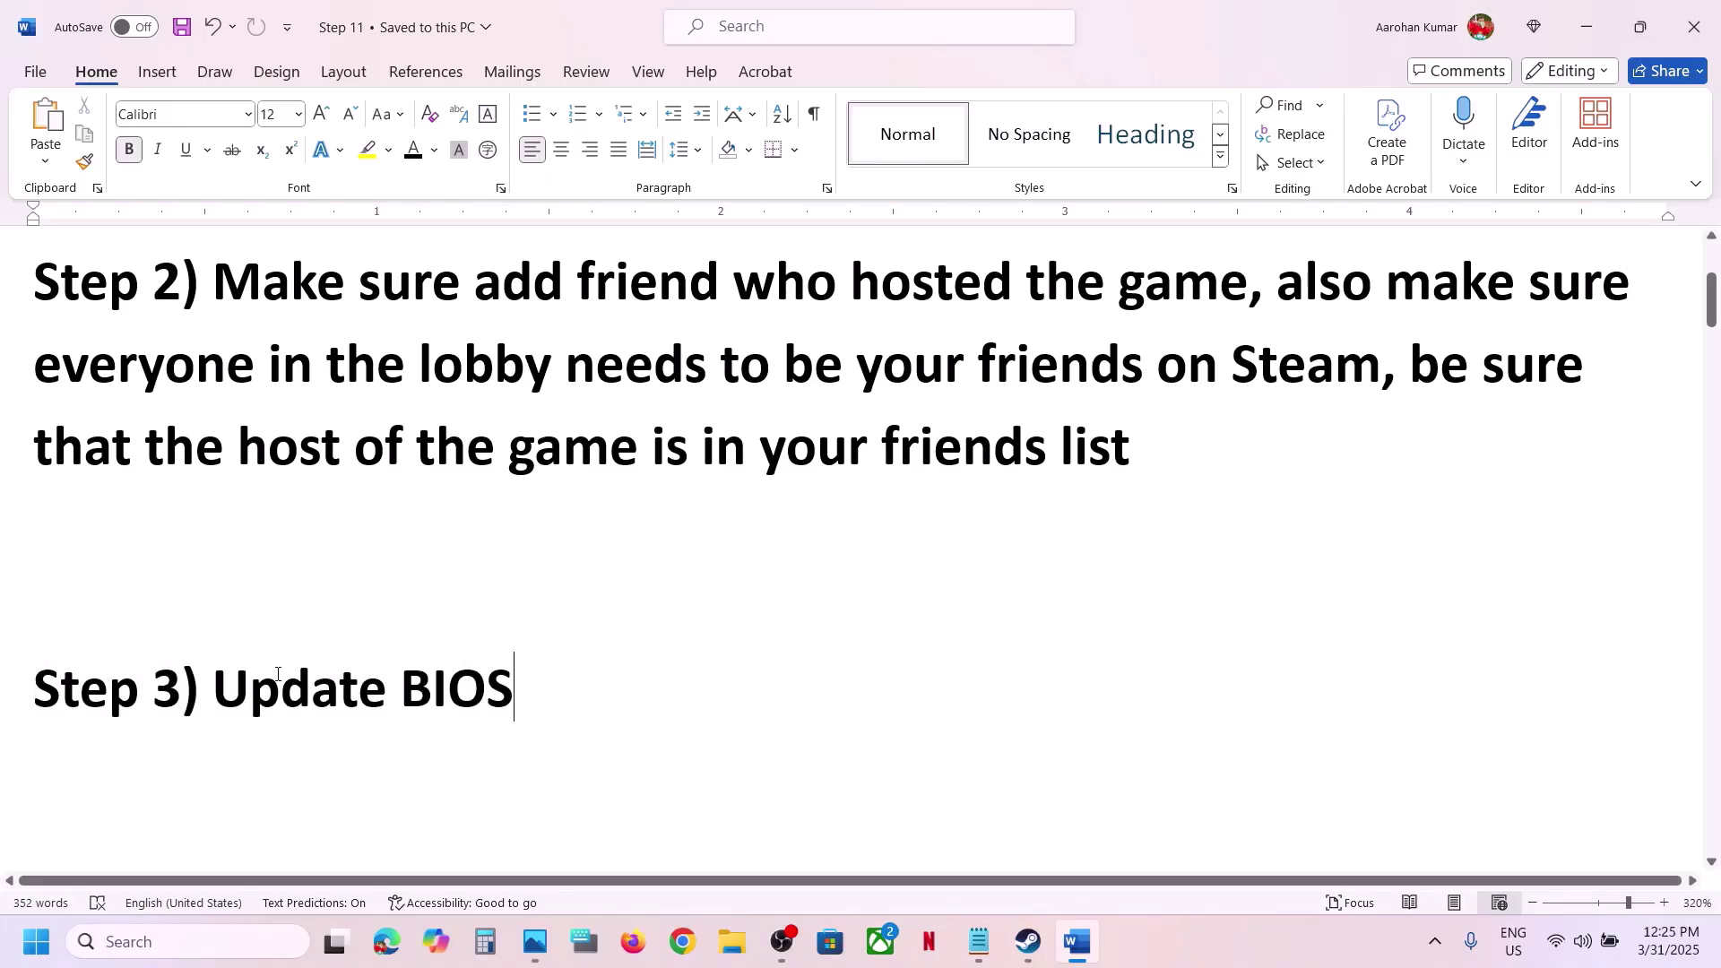
left_click_drag(277, 674, 511, 692)
Read Step 4 of the document about turning off the proxy, highlighting its text
scroll(475, 695, "down", 3)
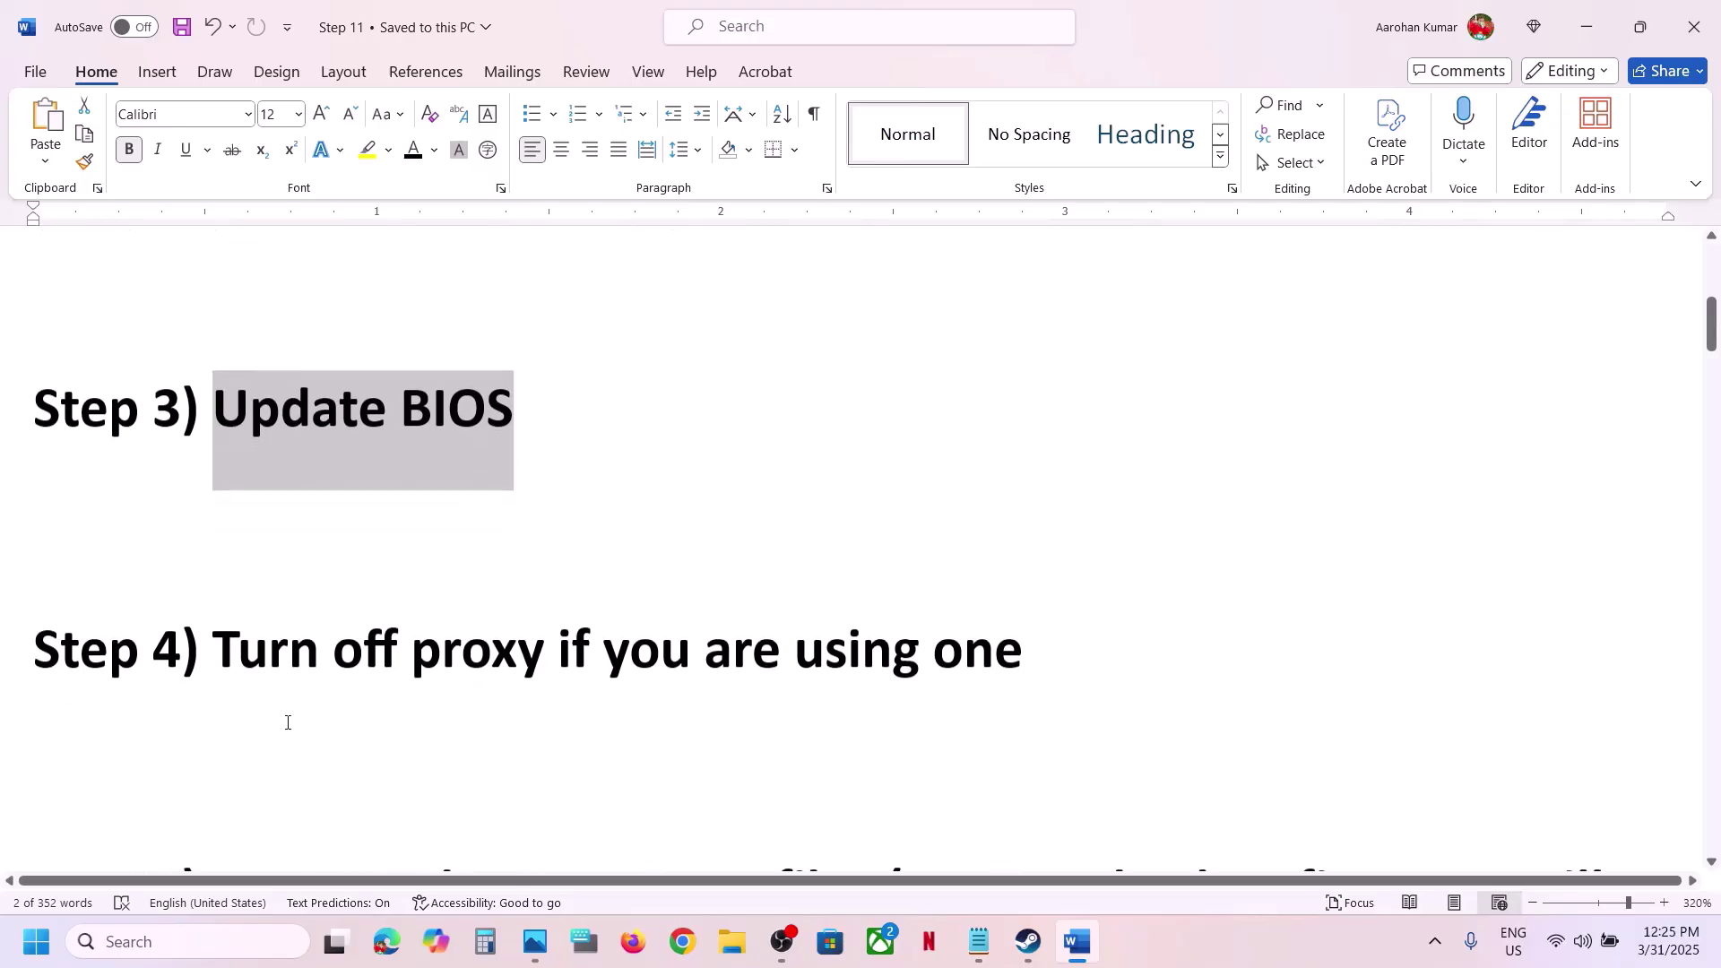
left_click_drag(221, 658, 1052, 682)
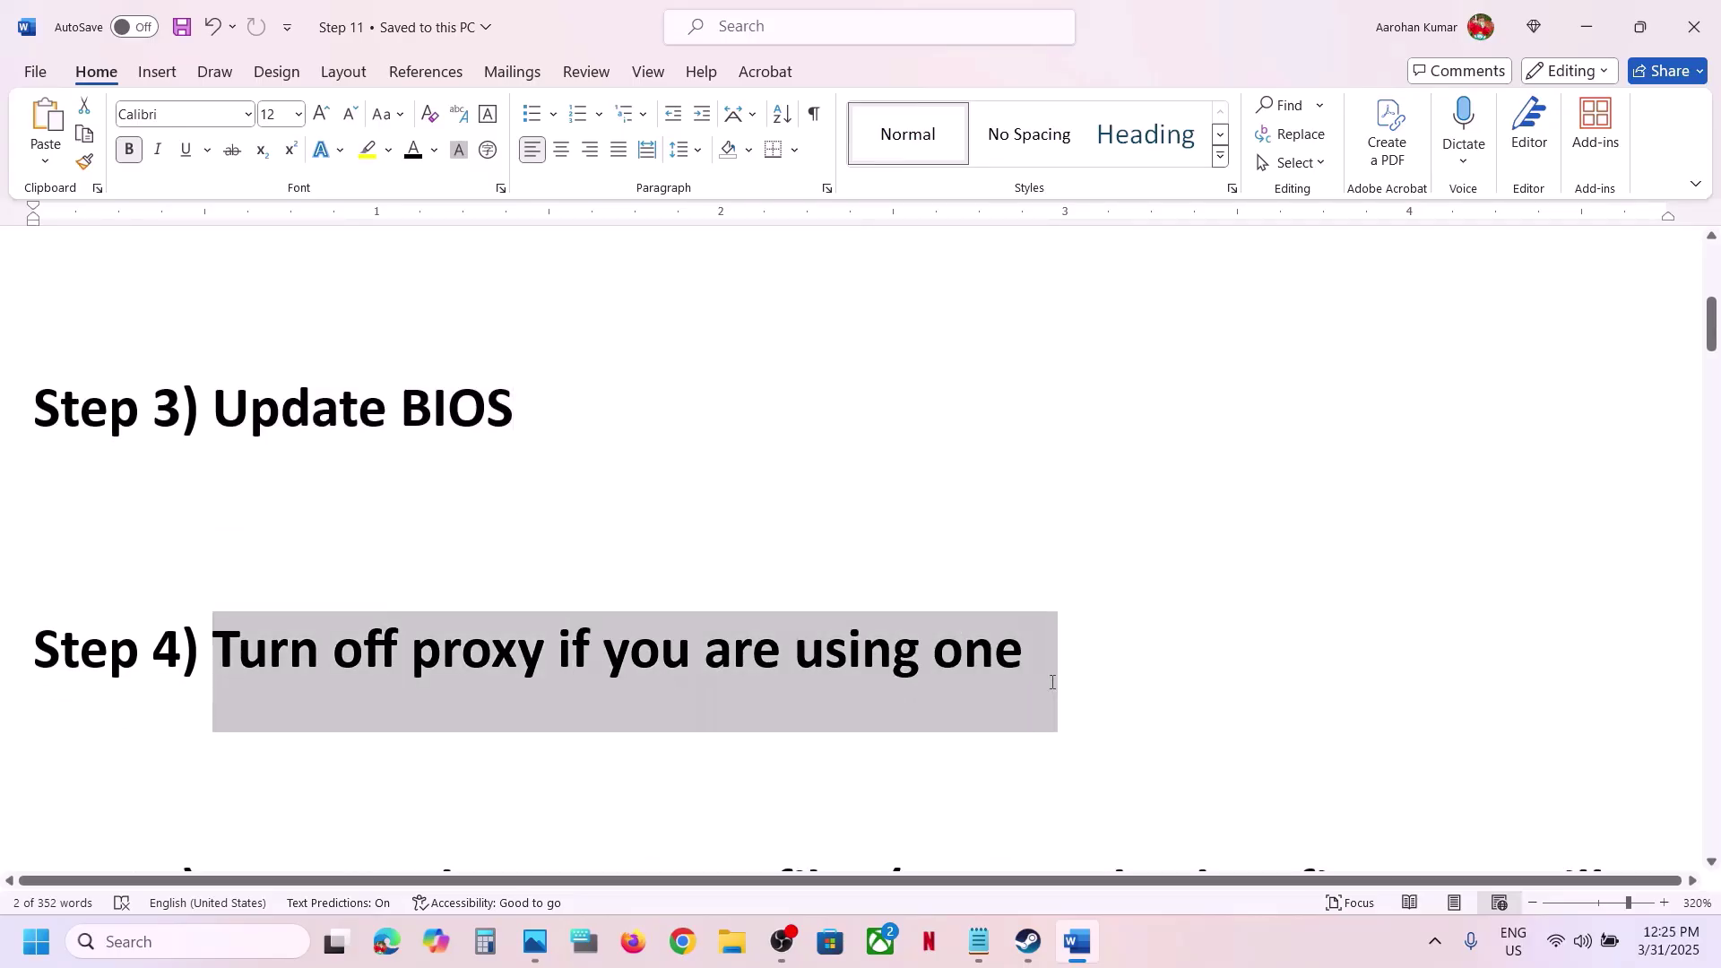
left_click(1050, 681)
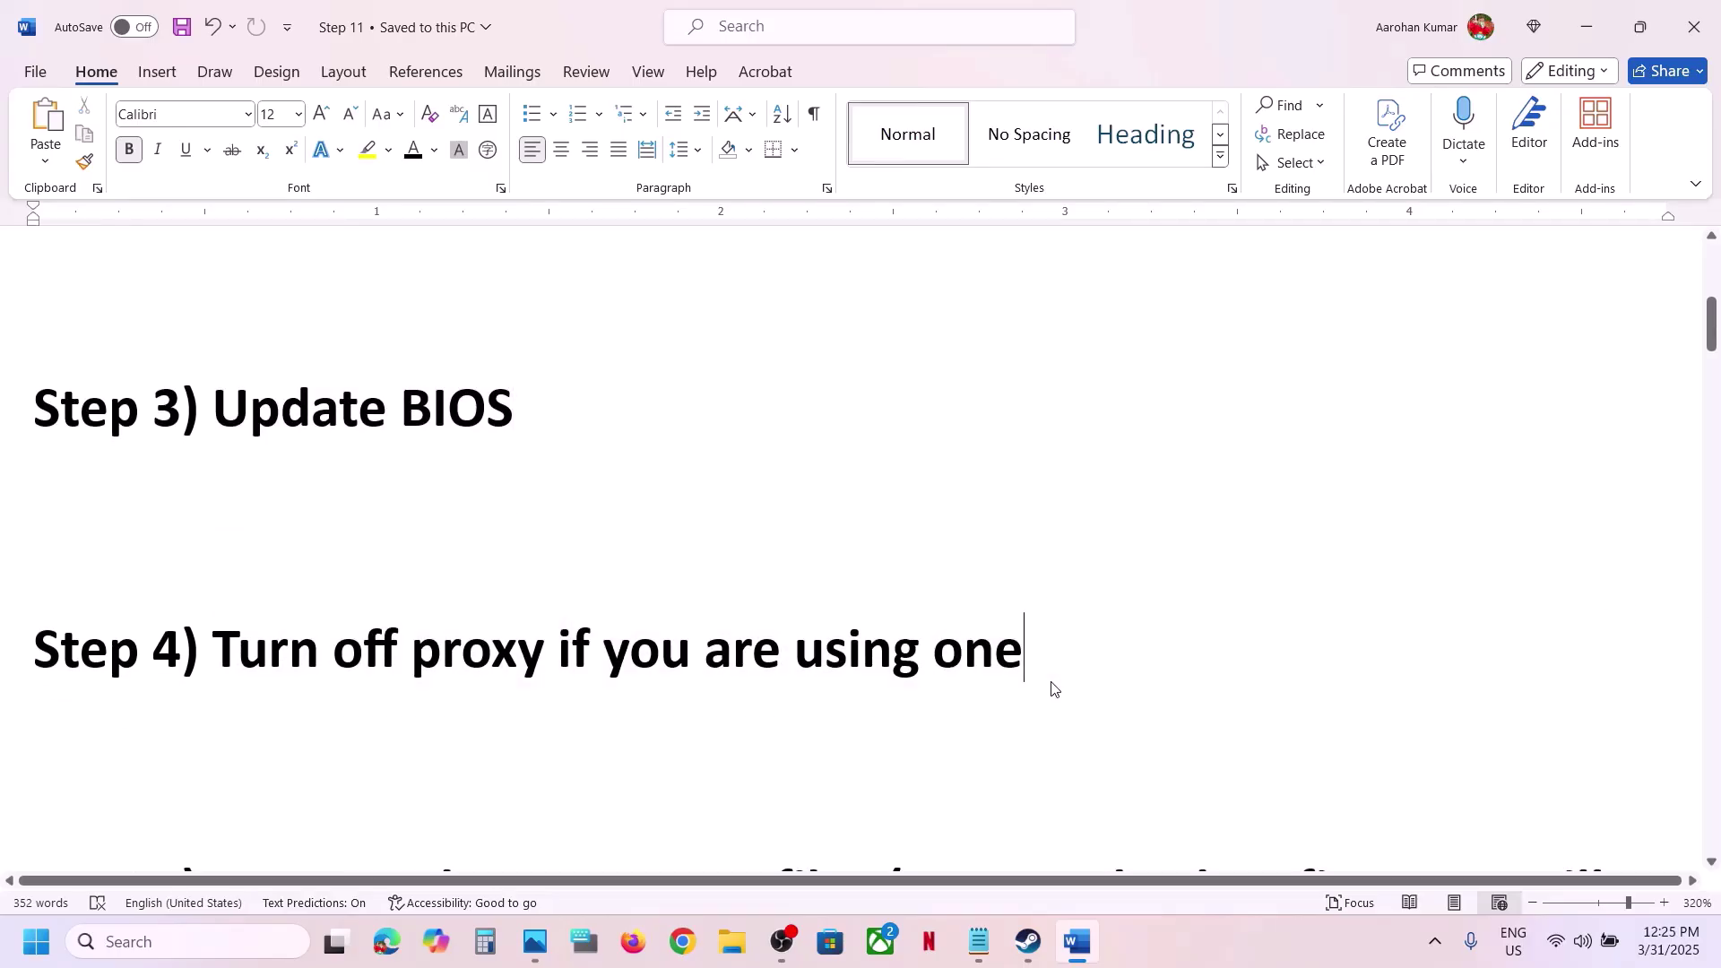
In Windows Settings, check the manual proxy server setup under the network settings and close it without saving
key("super+i")
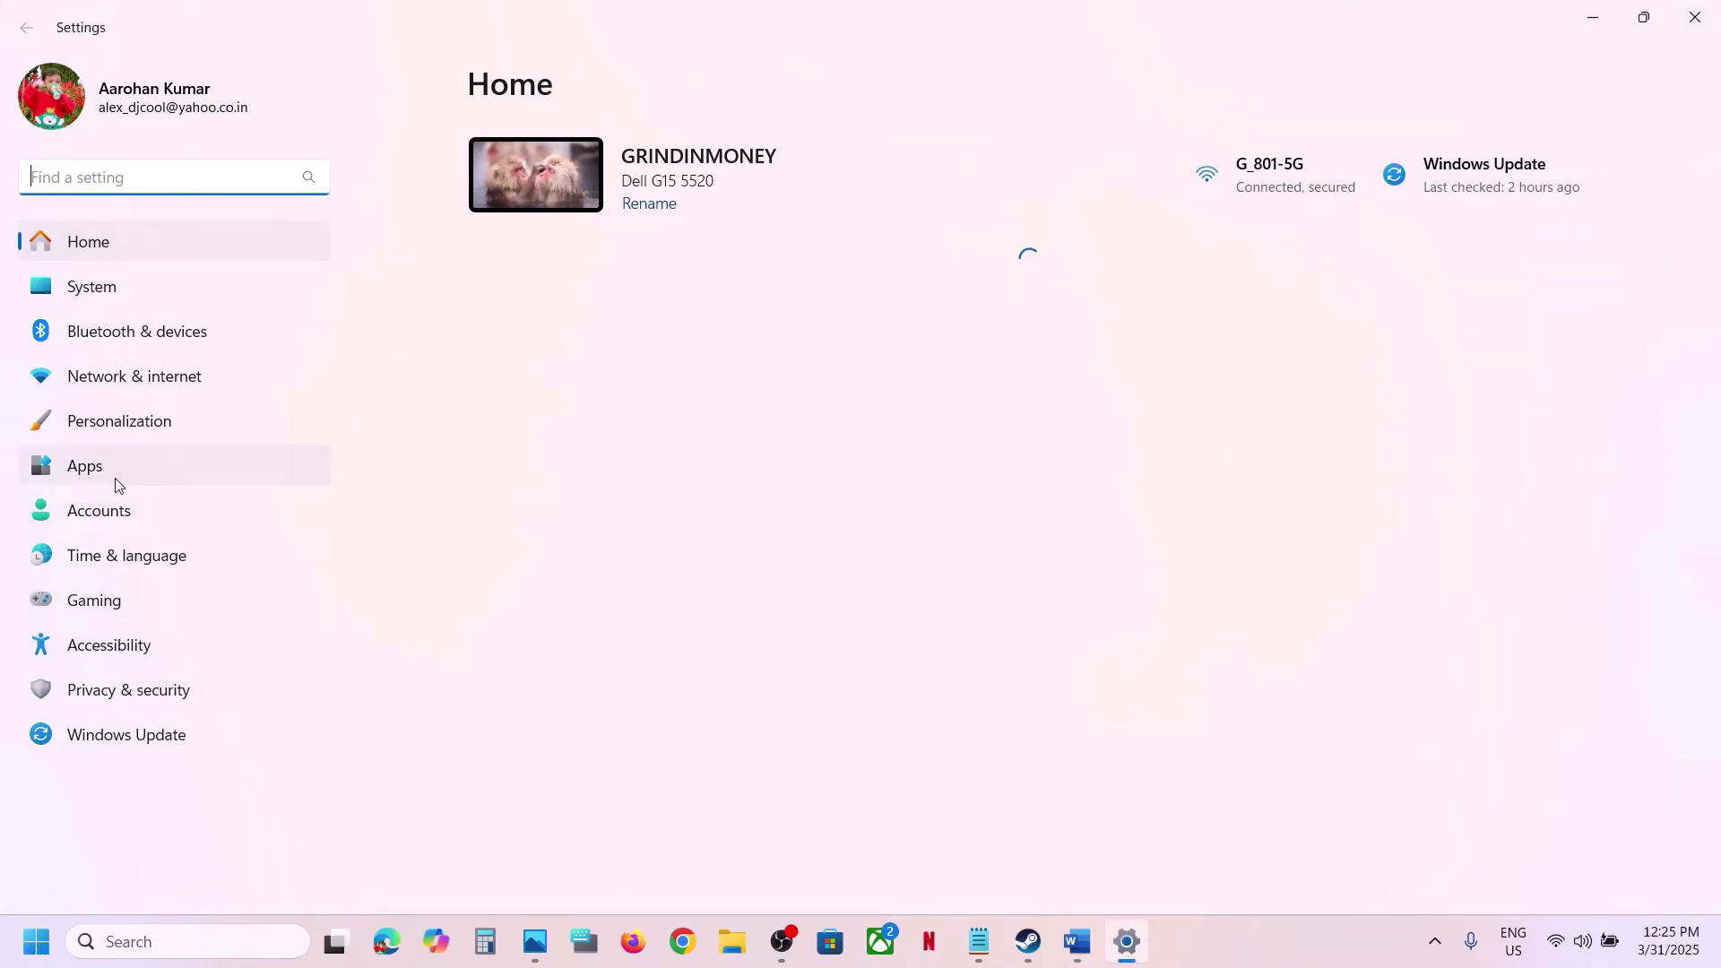
left_click(296, 378)
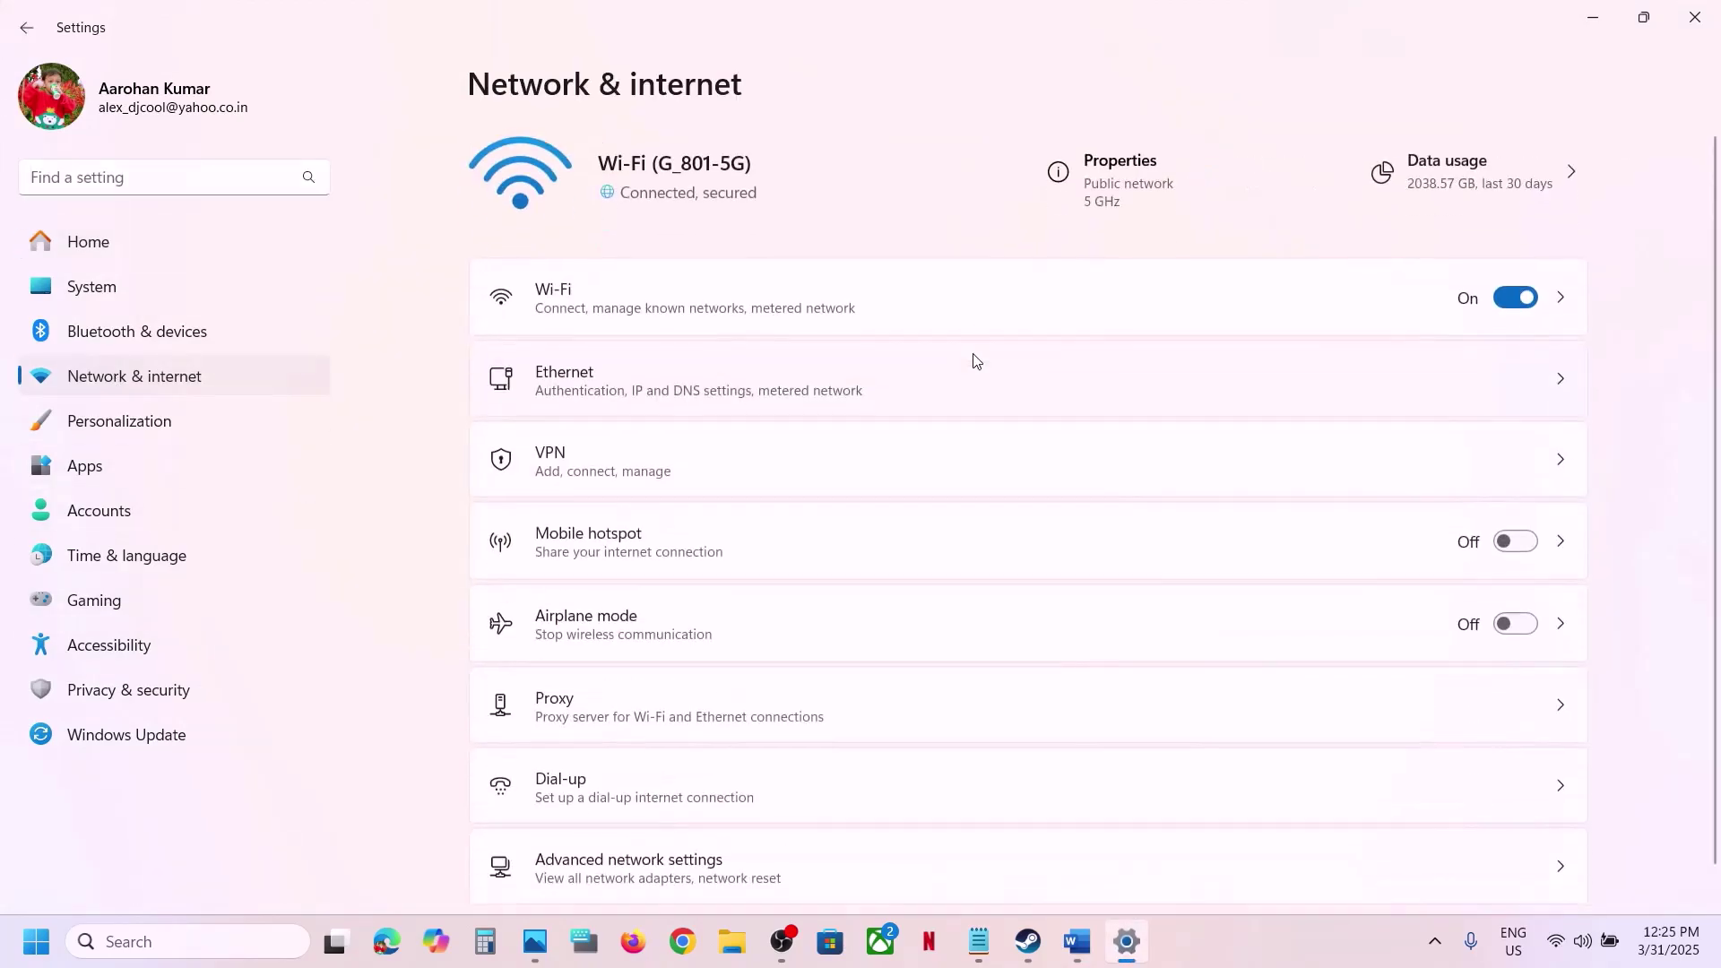
scroll(763, 475, "down", 2)
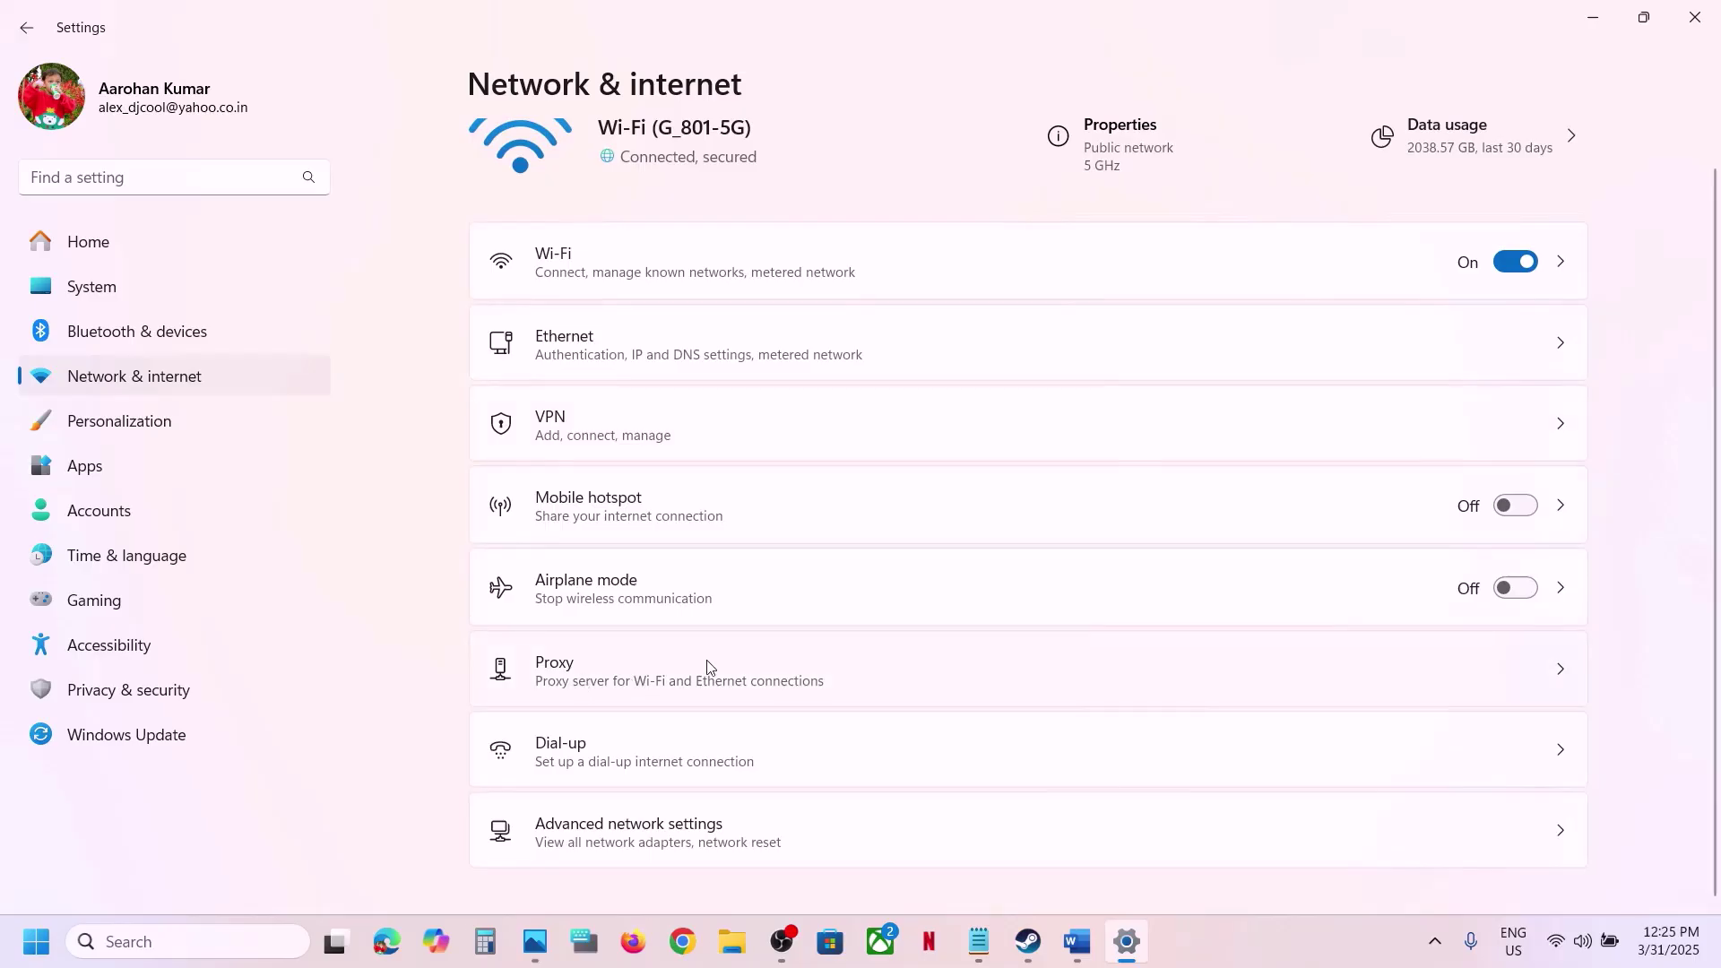
left_click(675, 678)
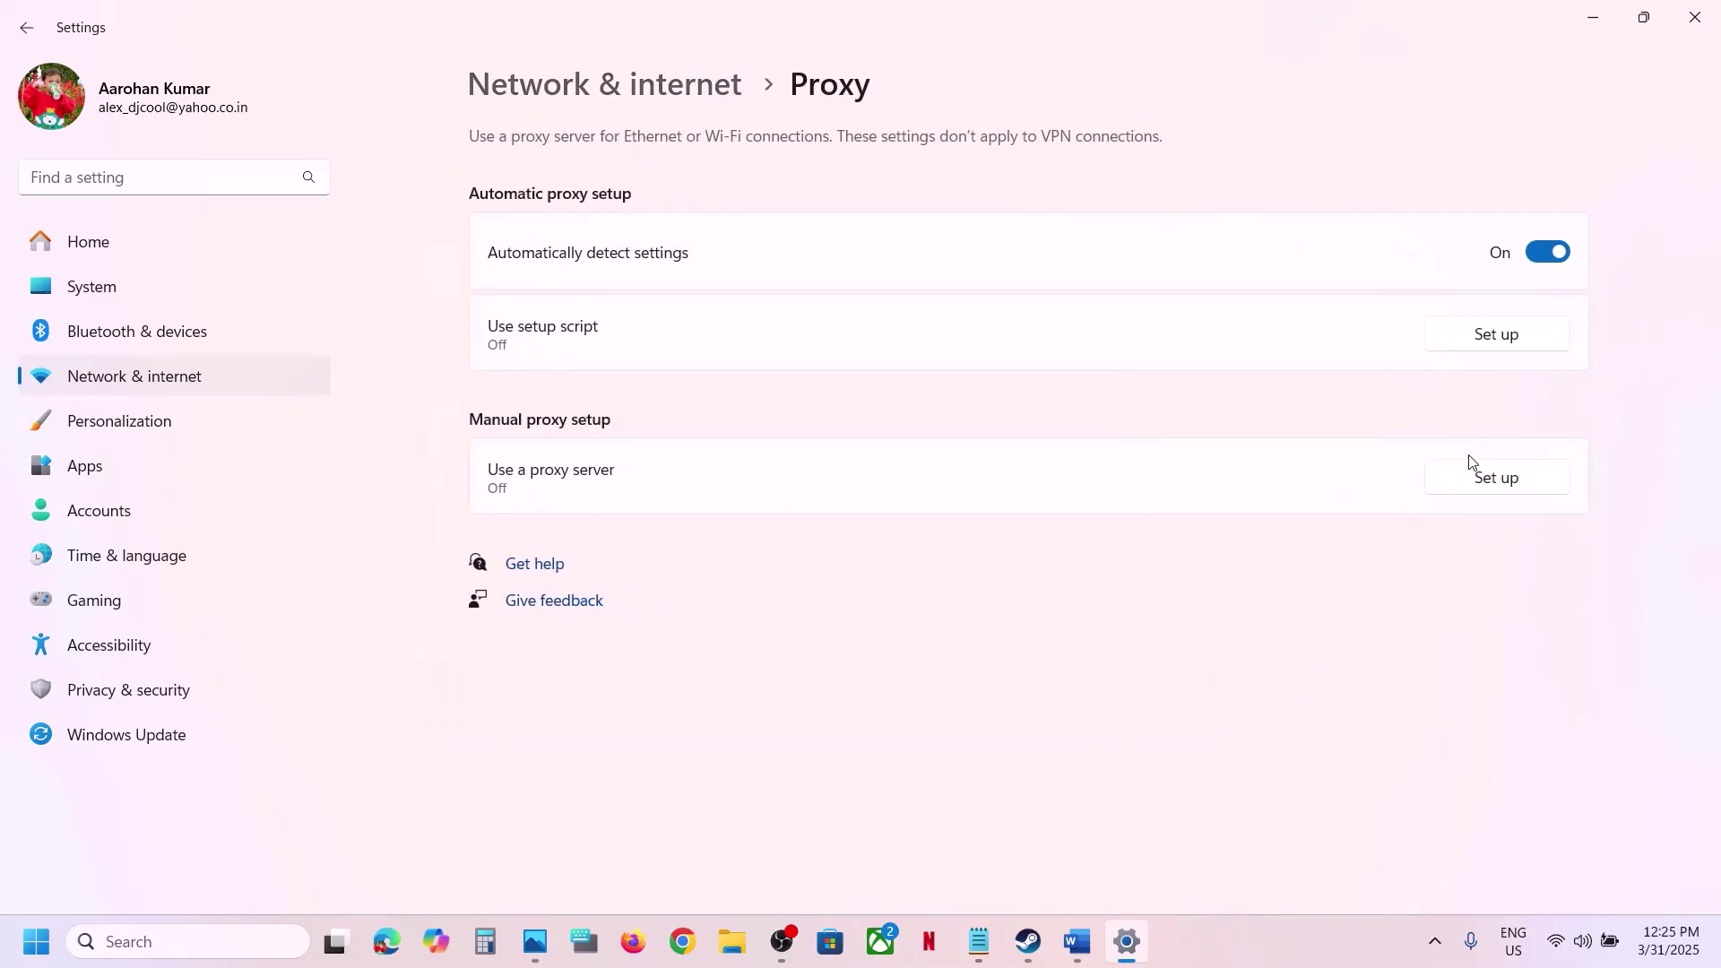
left_click(1495, 478)
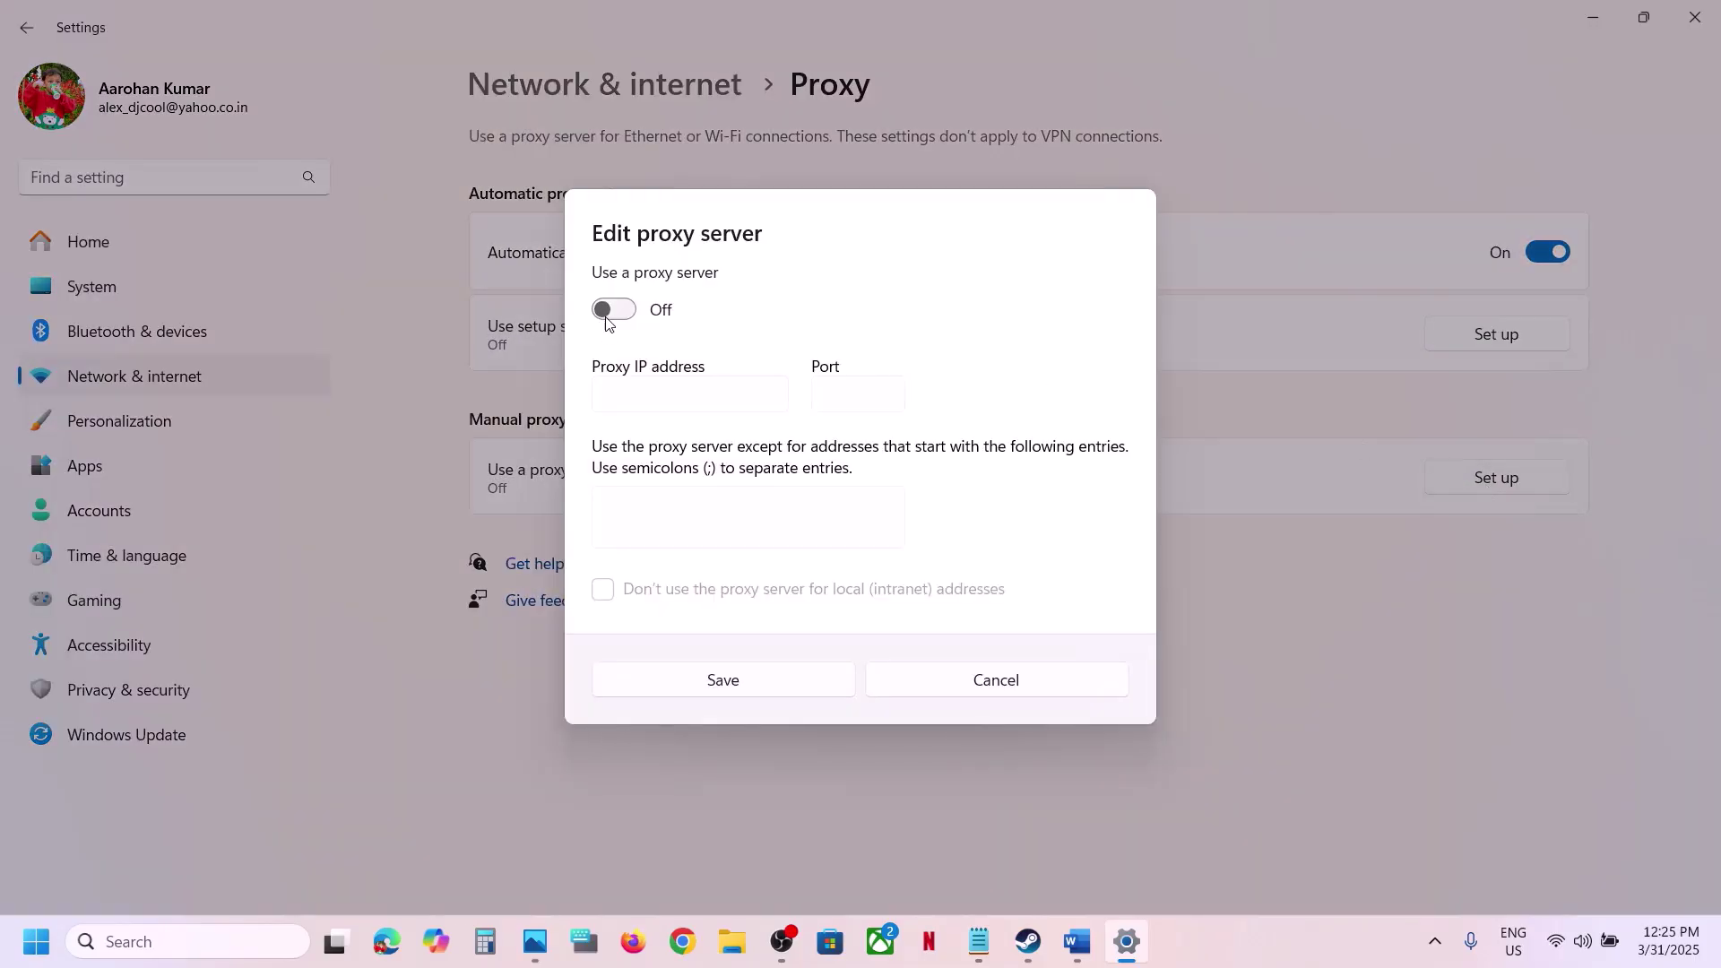
left_click(950, 674)
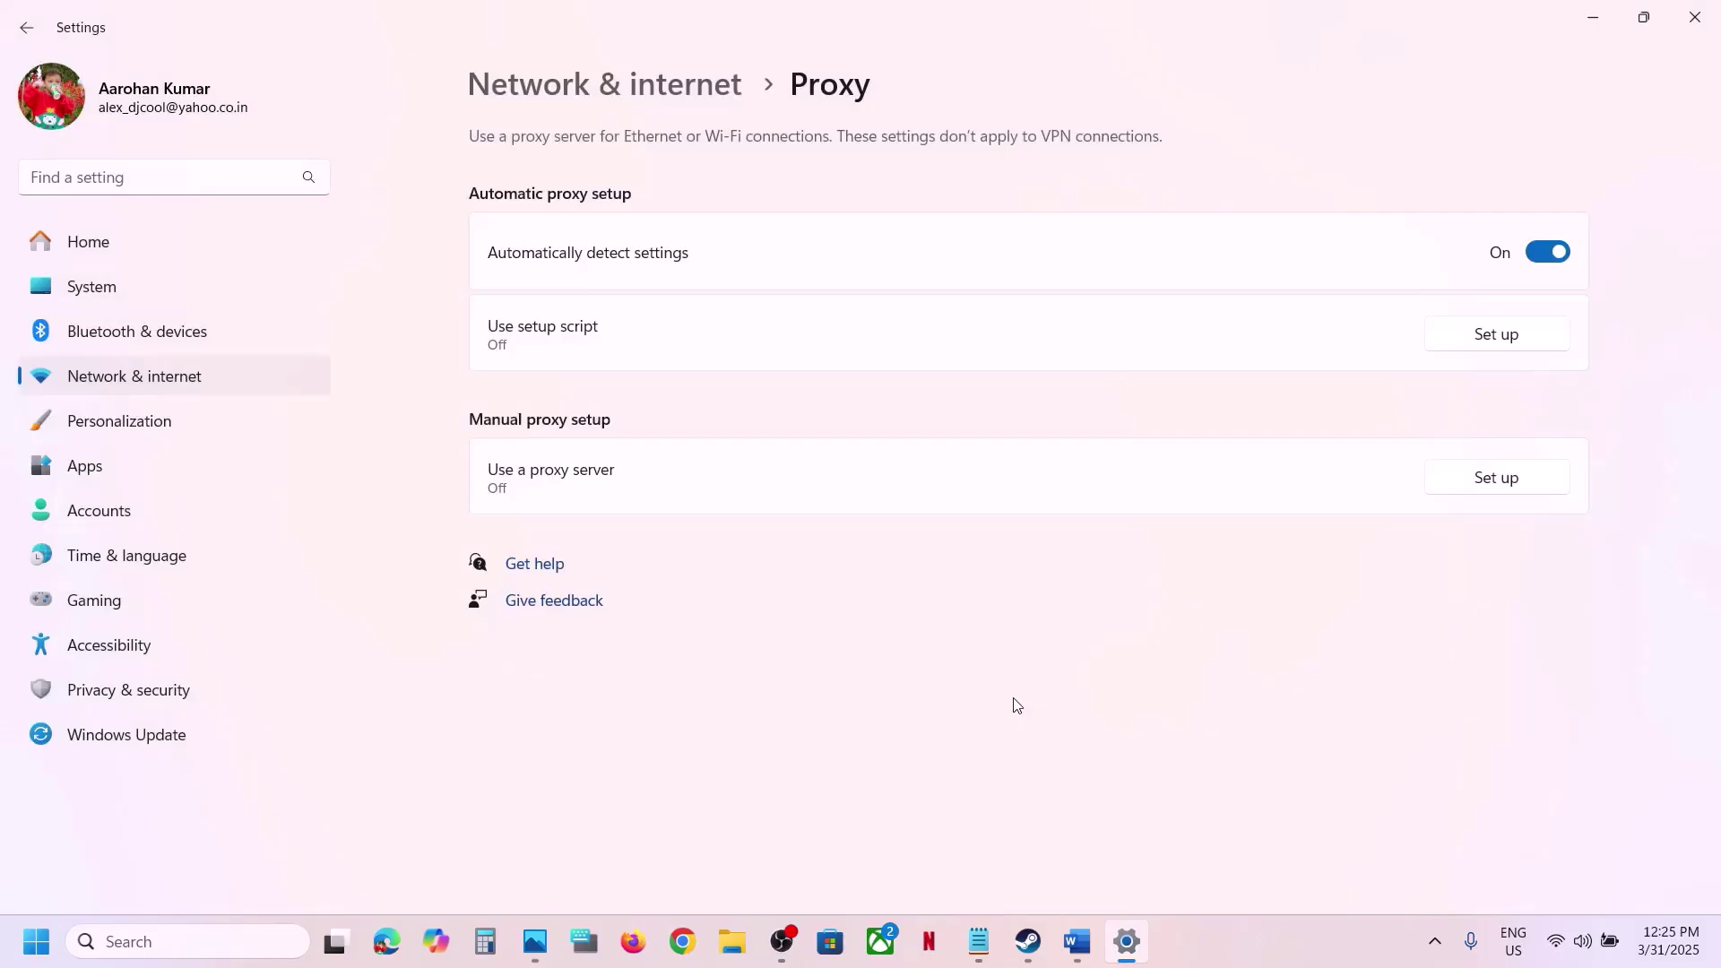
Switch back to the Word document and read Step 5 about backing up and renaming the save game files
left_click(1087, 954)
scroll(629, 625, "down", 3)
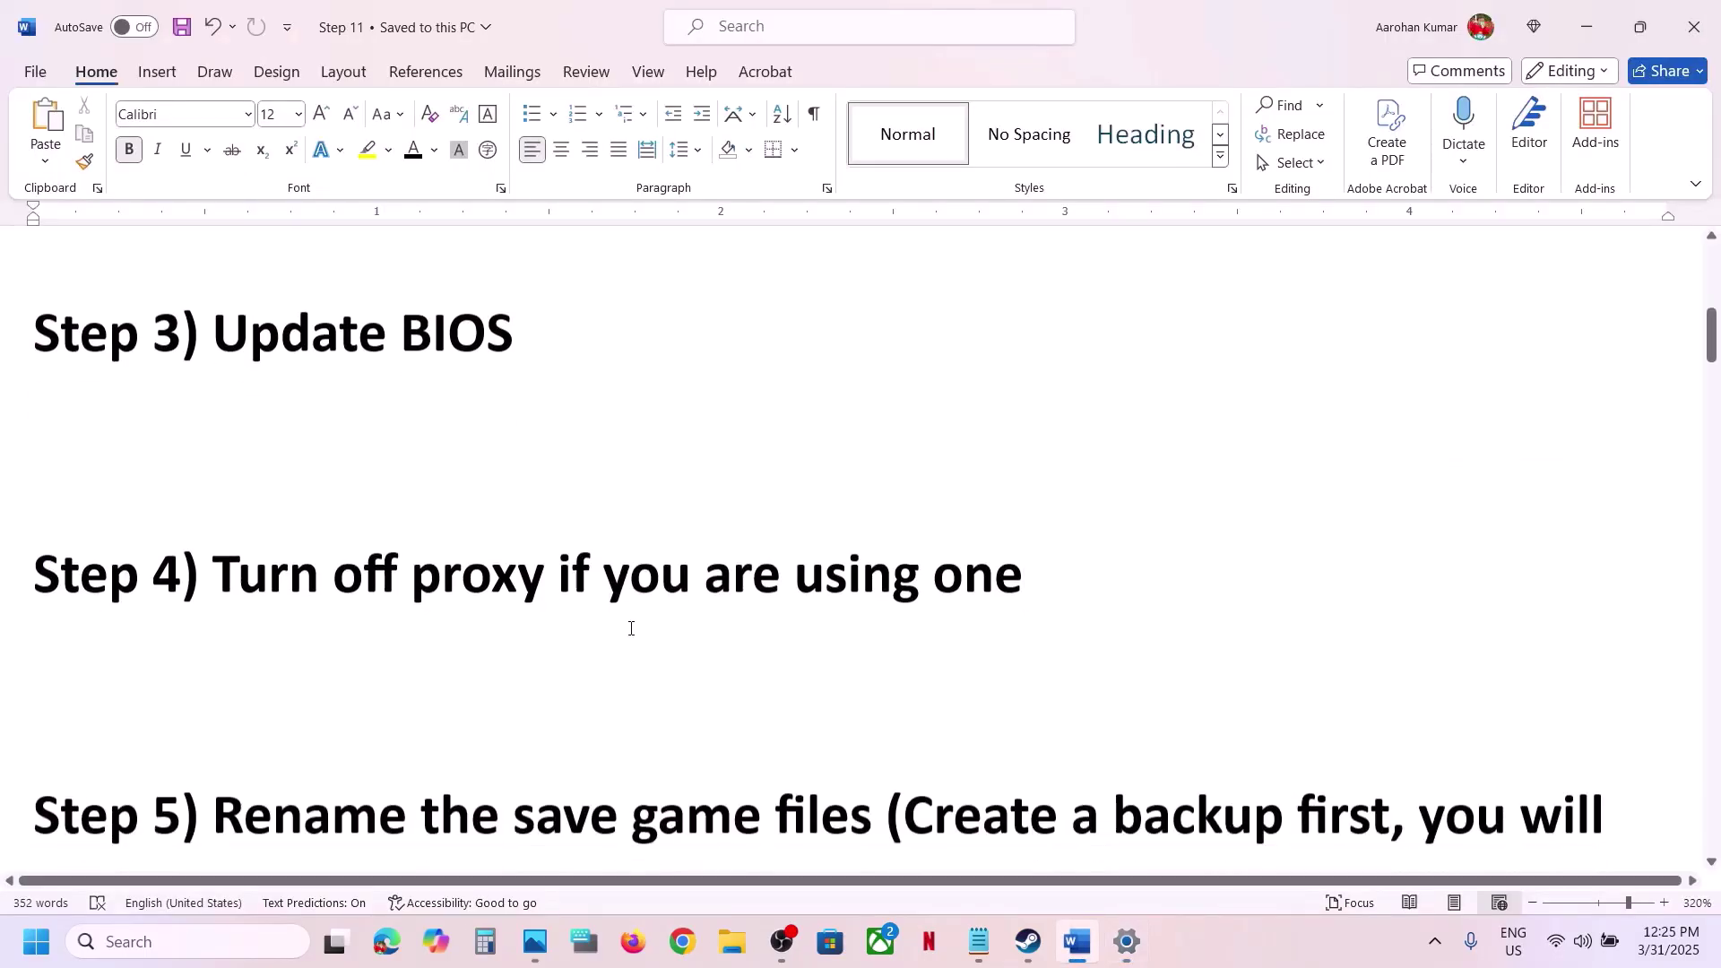
left_click_drag(215, 619, 1390, 642)
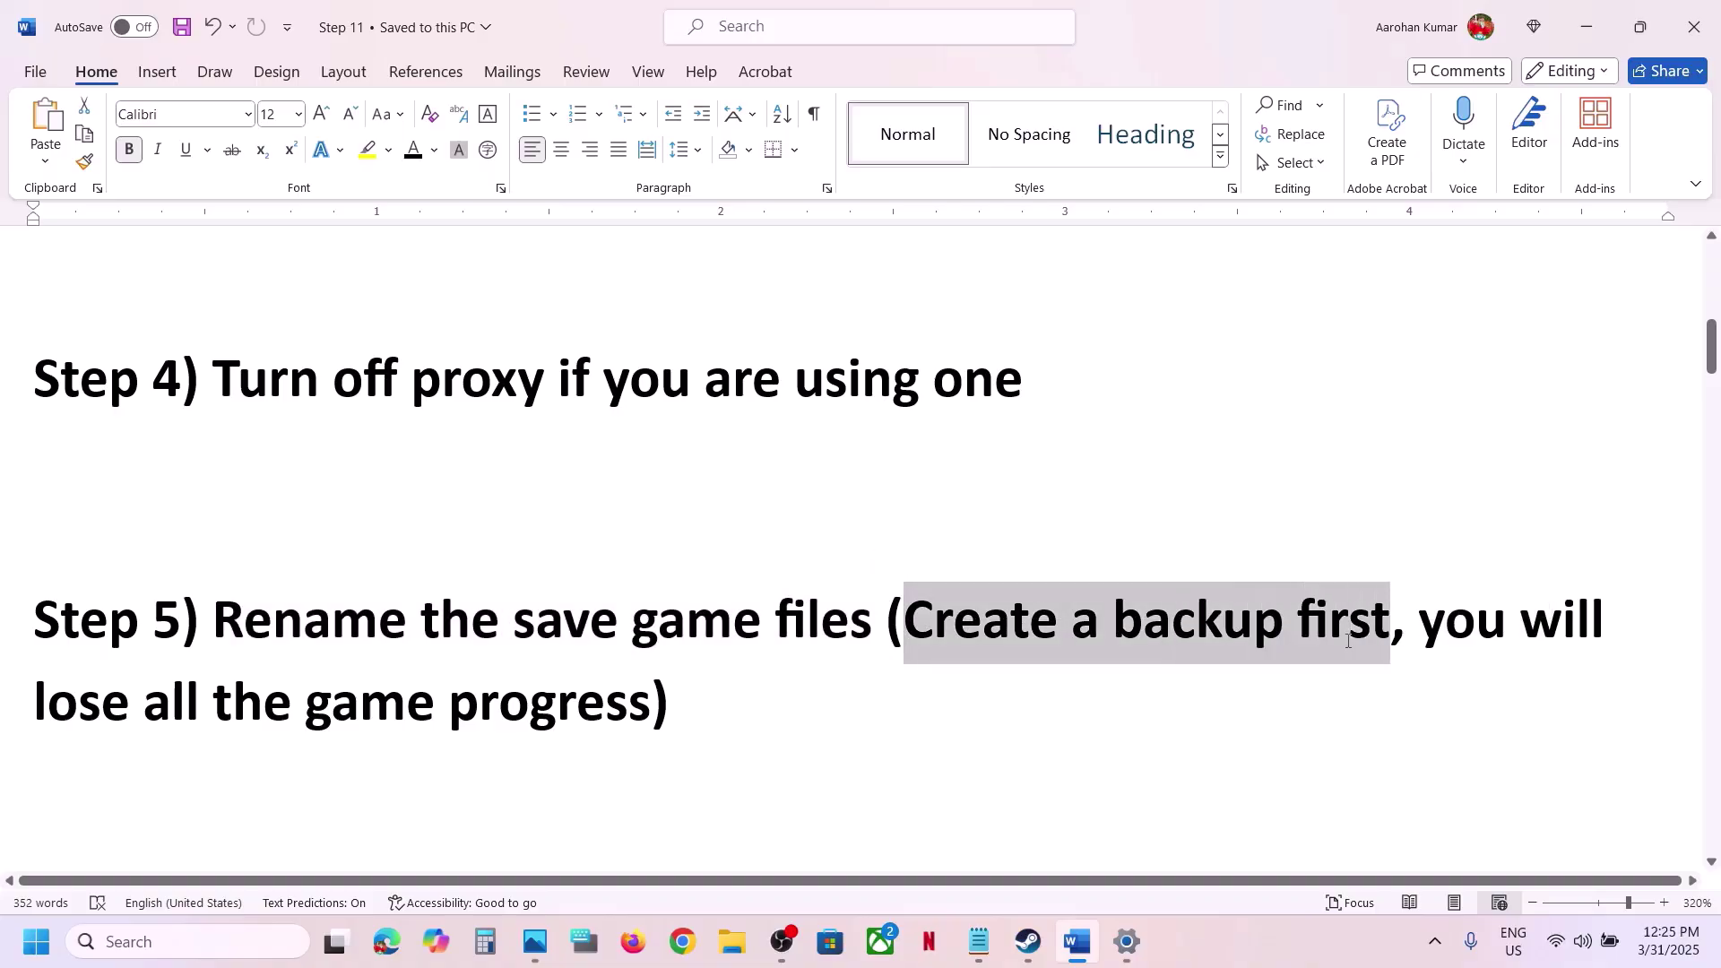
left_click_drag(1535, 666, 715, 696)
left_click(717, 704)
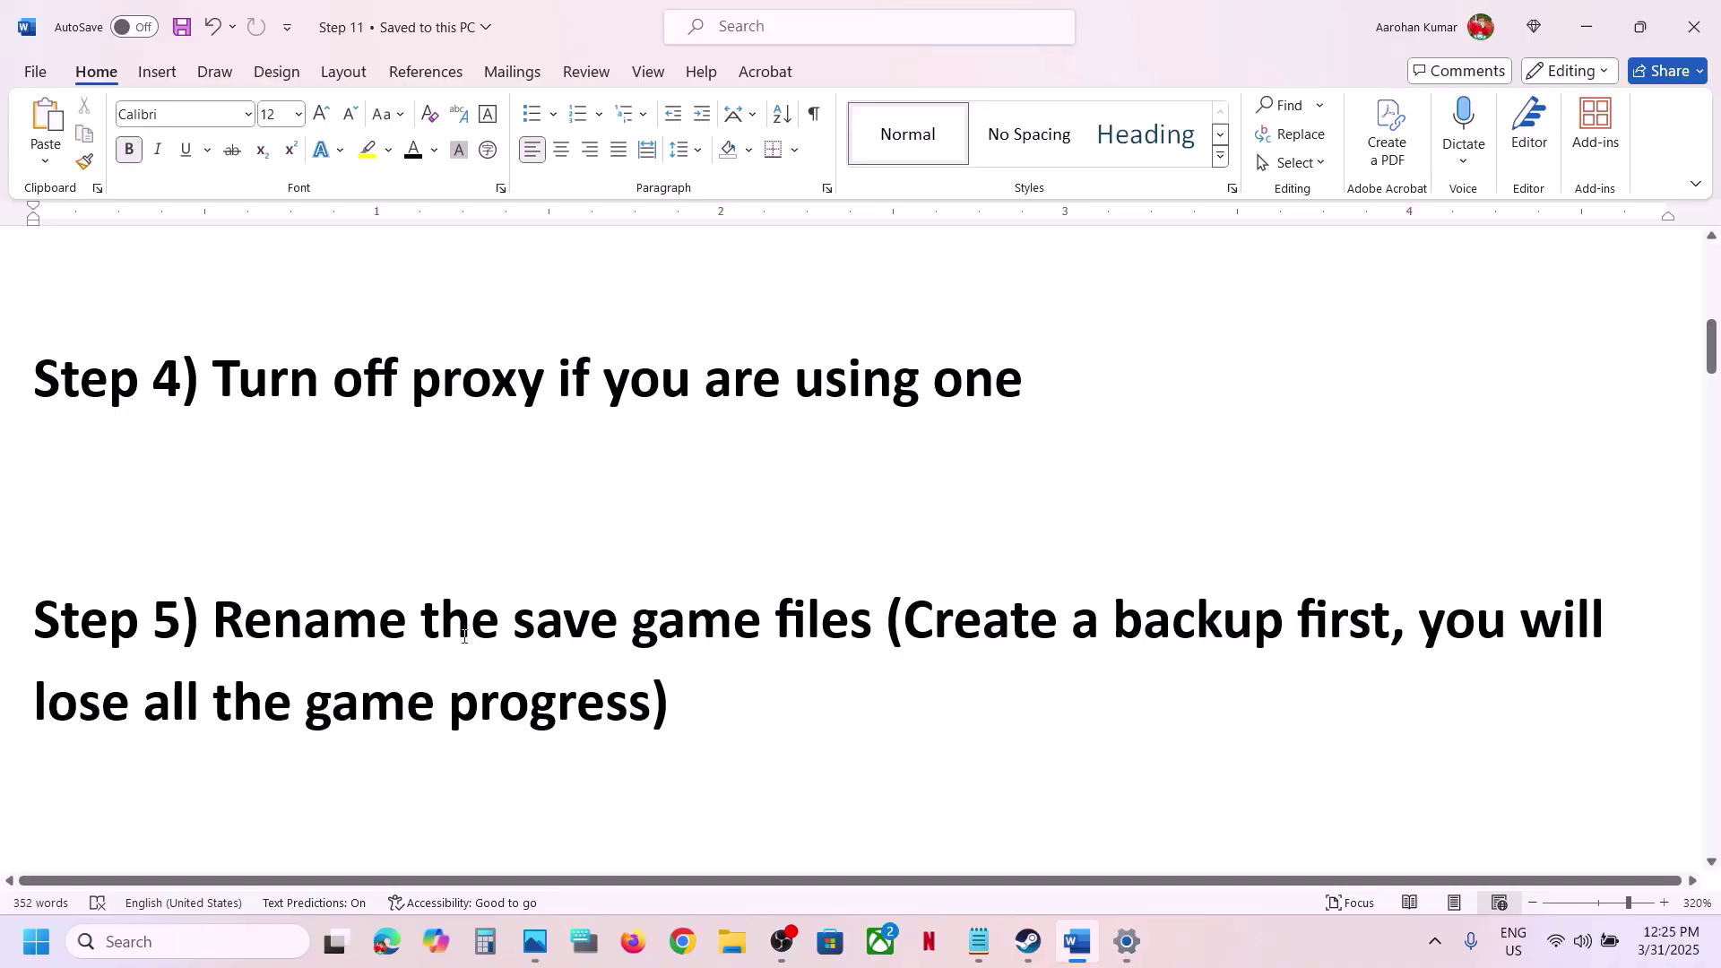
left_click_drag(351, 621, 770, 627)
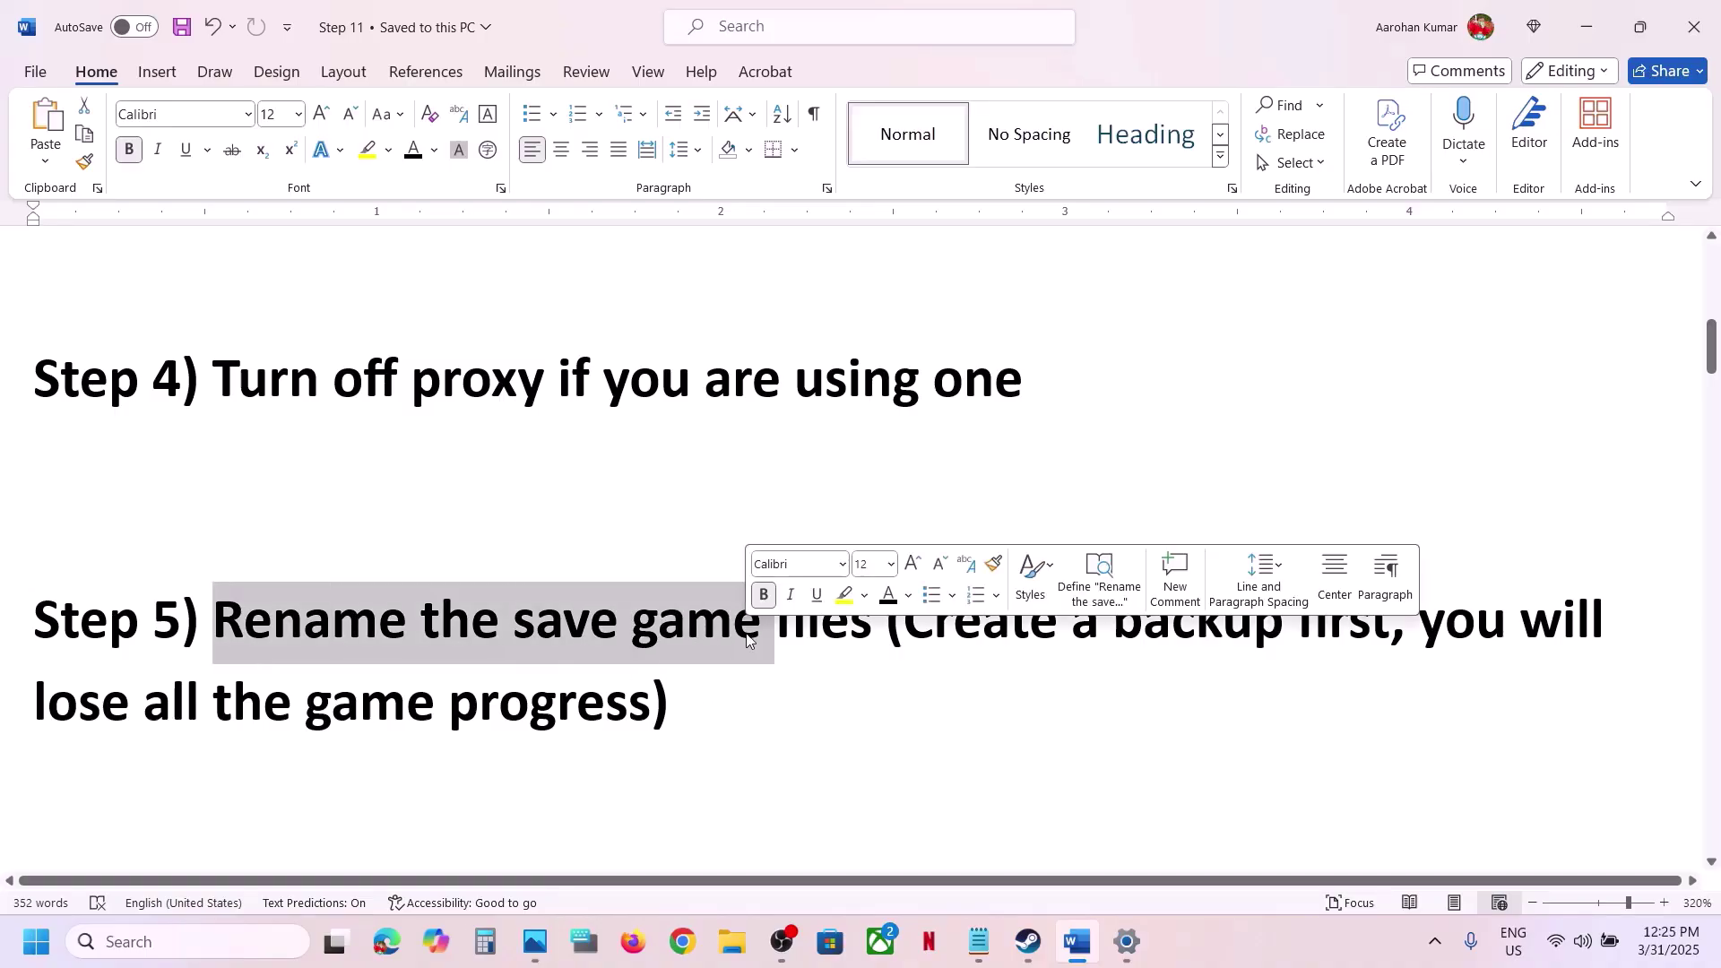
Open the current user's profile folder inside Users on the C: drive in File Explorer
left_click(733, 941)
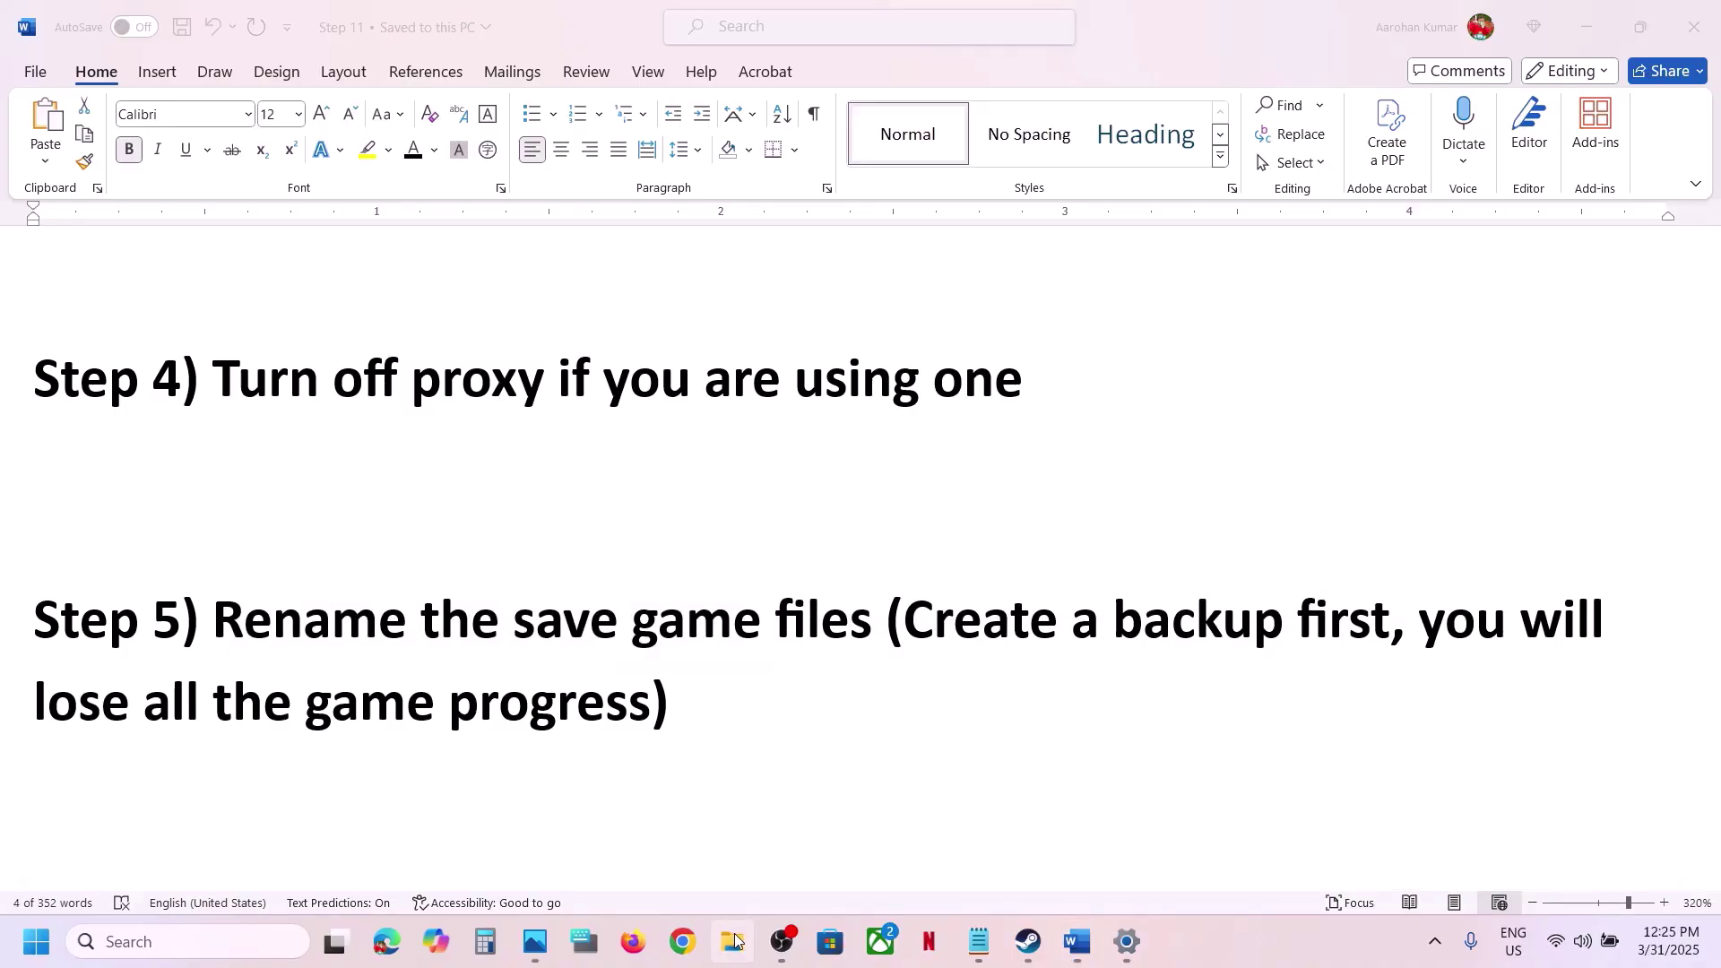
left_click(98, 501)
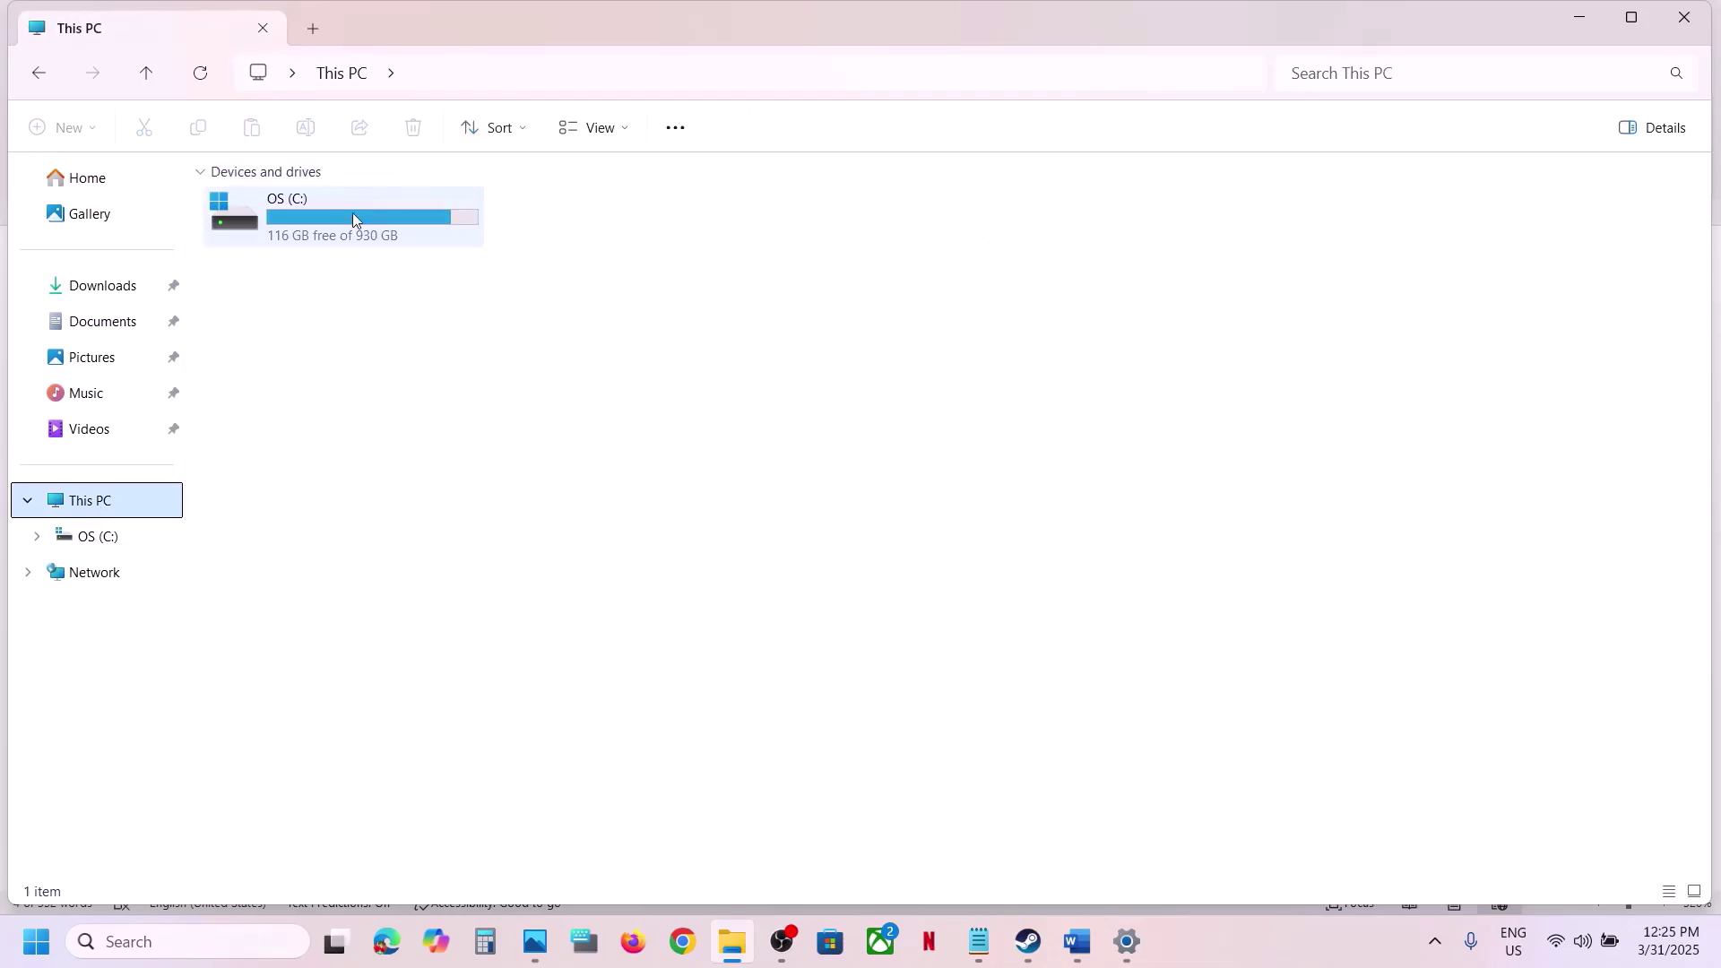
double_click(341, 218)
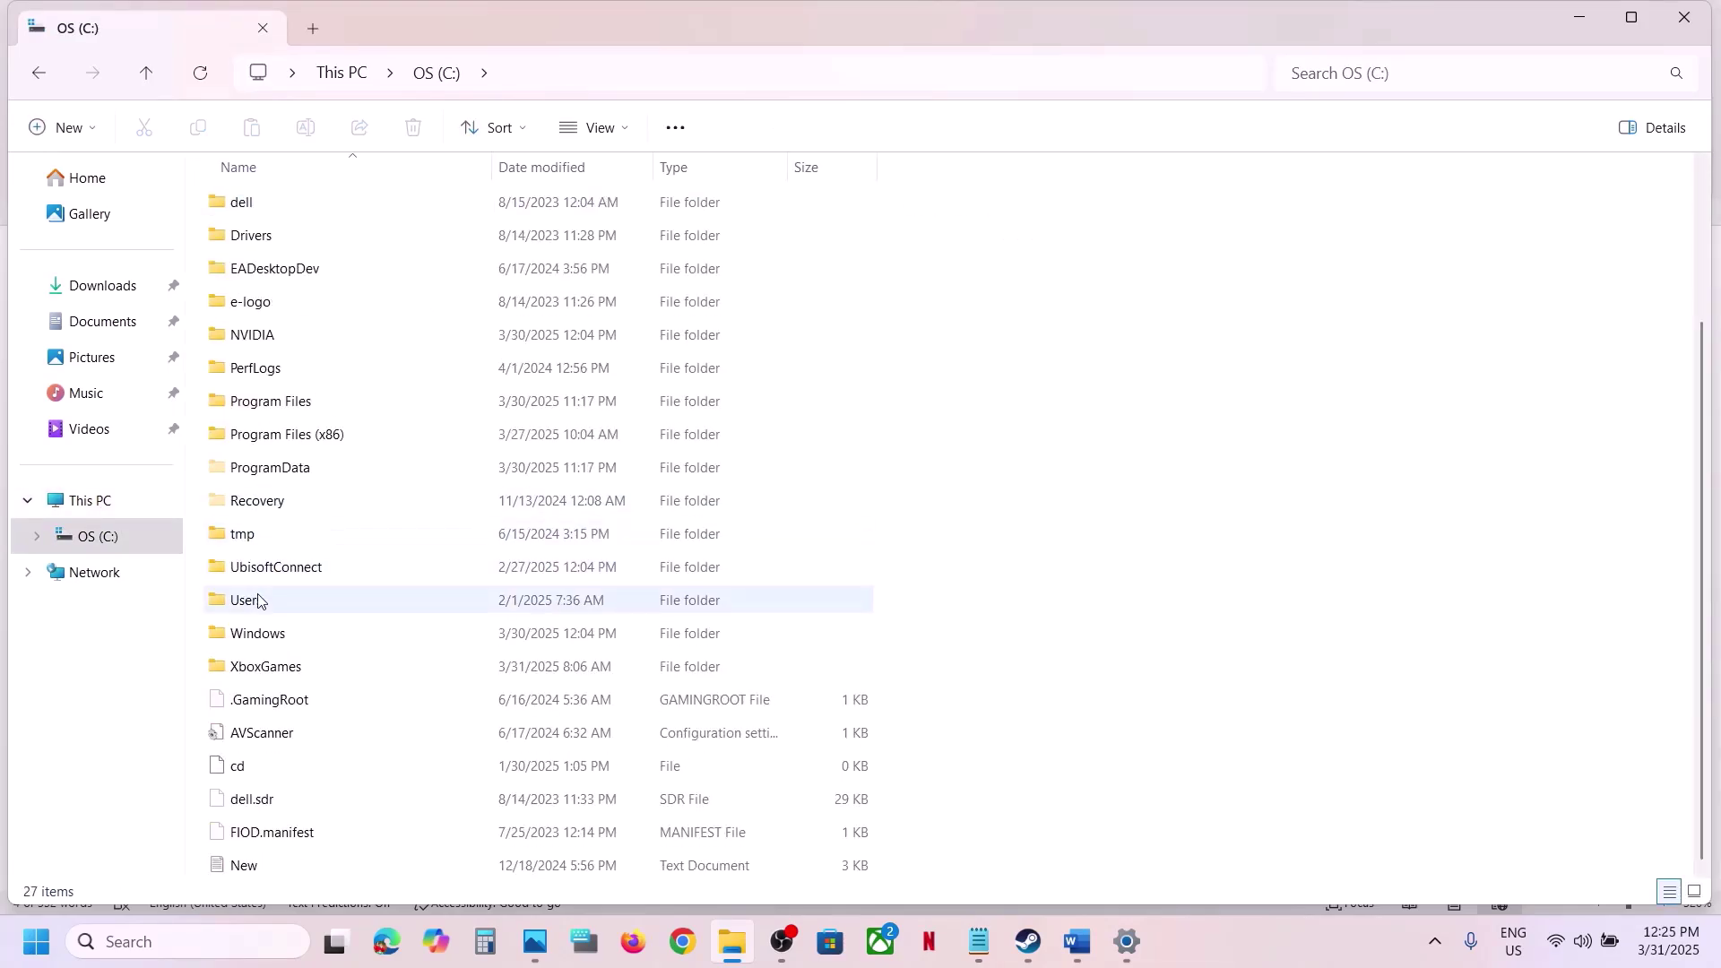
double_click(255, 606)
double_click(384, 213)
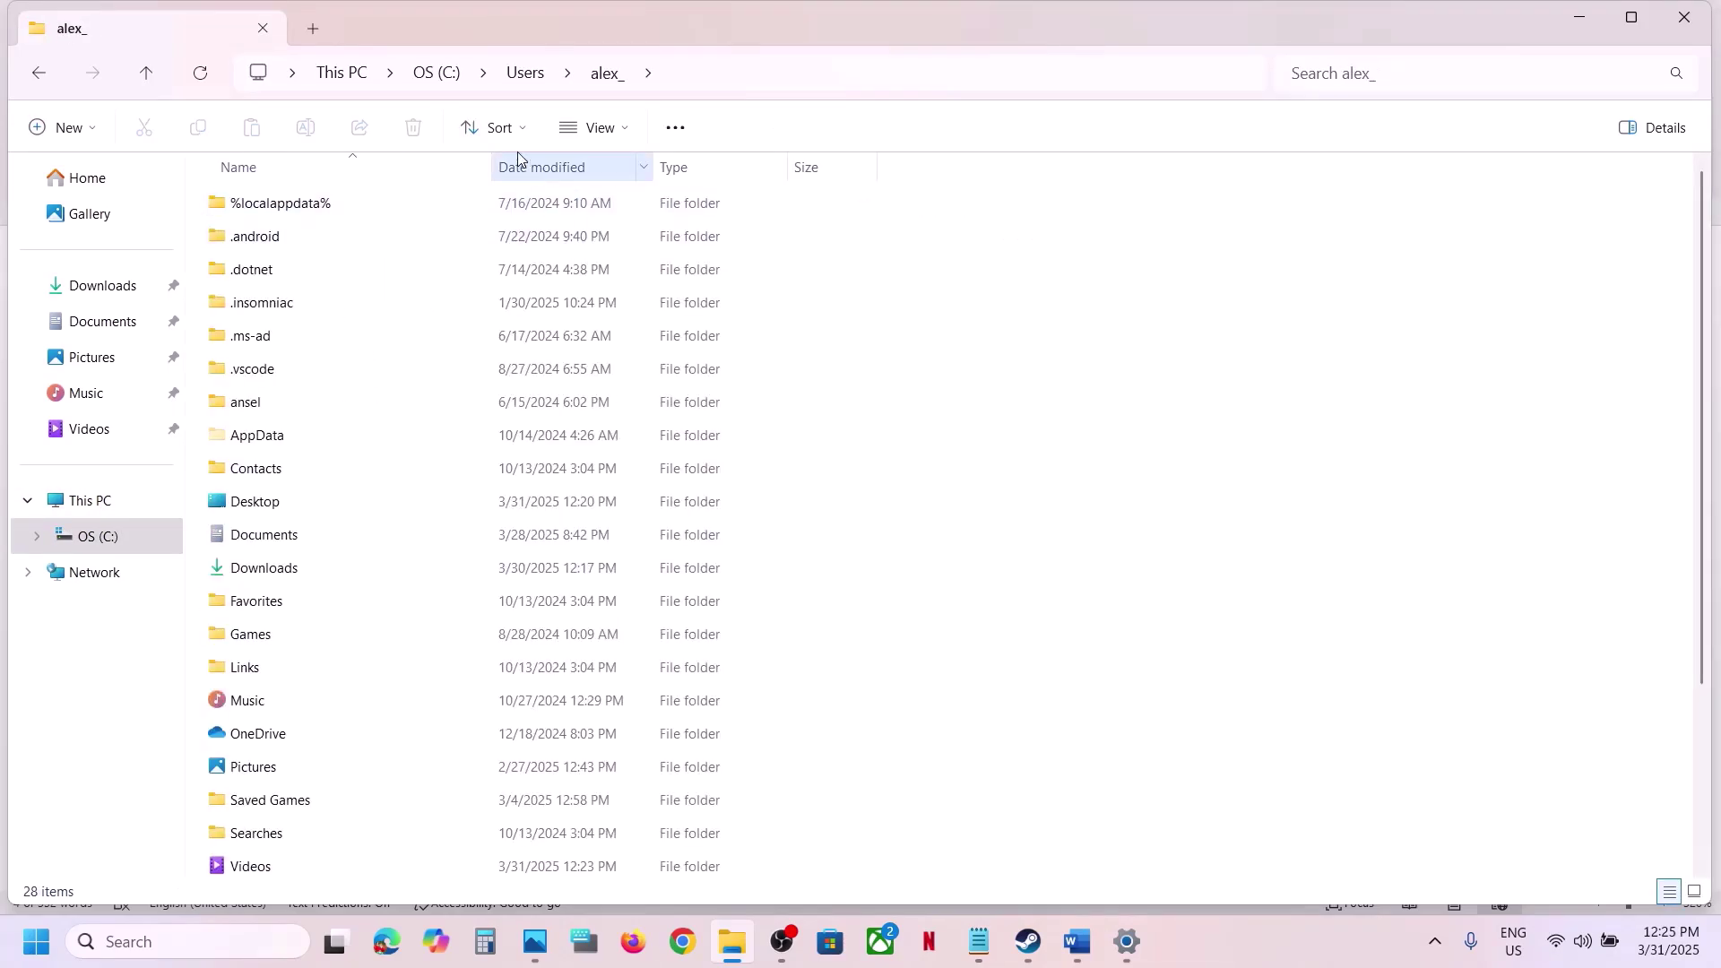
Check that the Hidden items option is enabled and open the LocalLow folder inside AppData
left_click(265, 441)
left_click(625, 135)
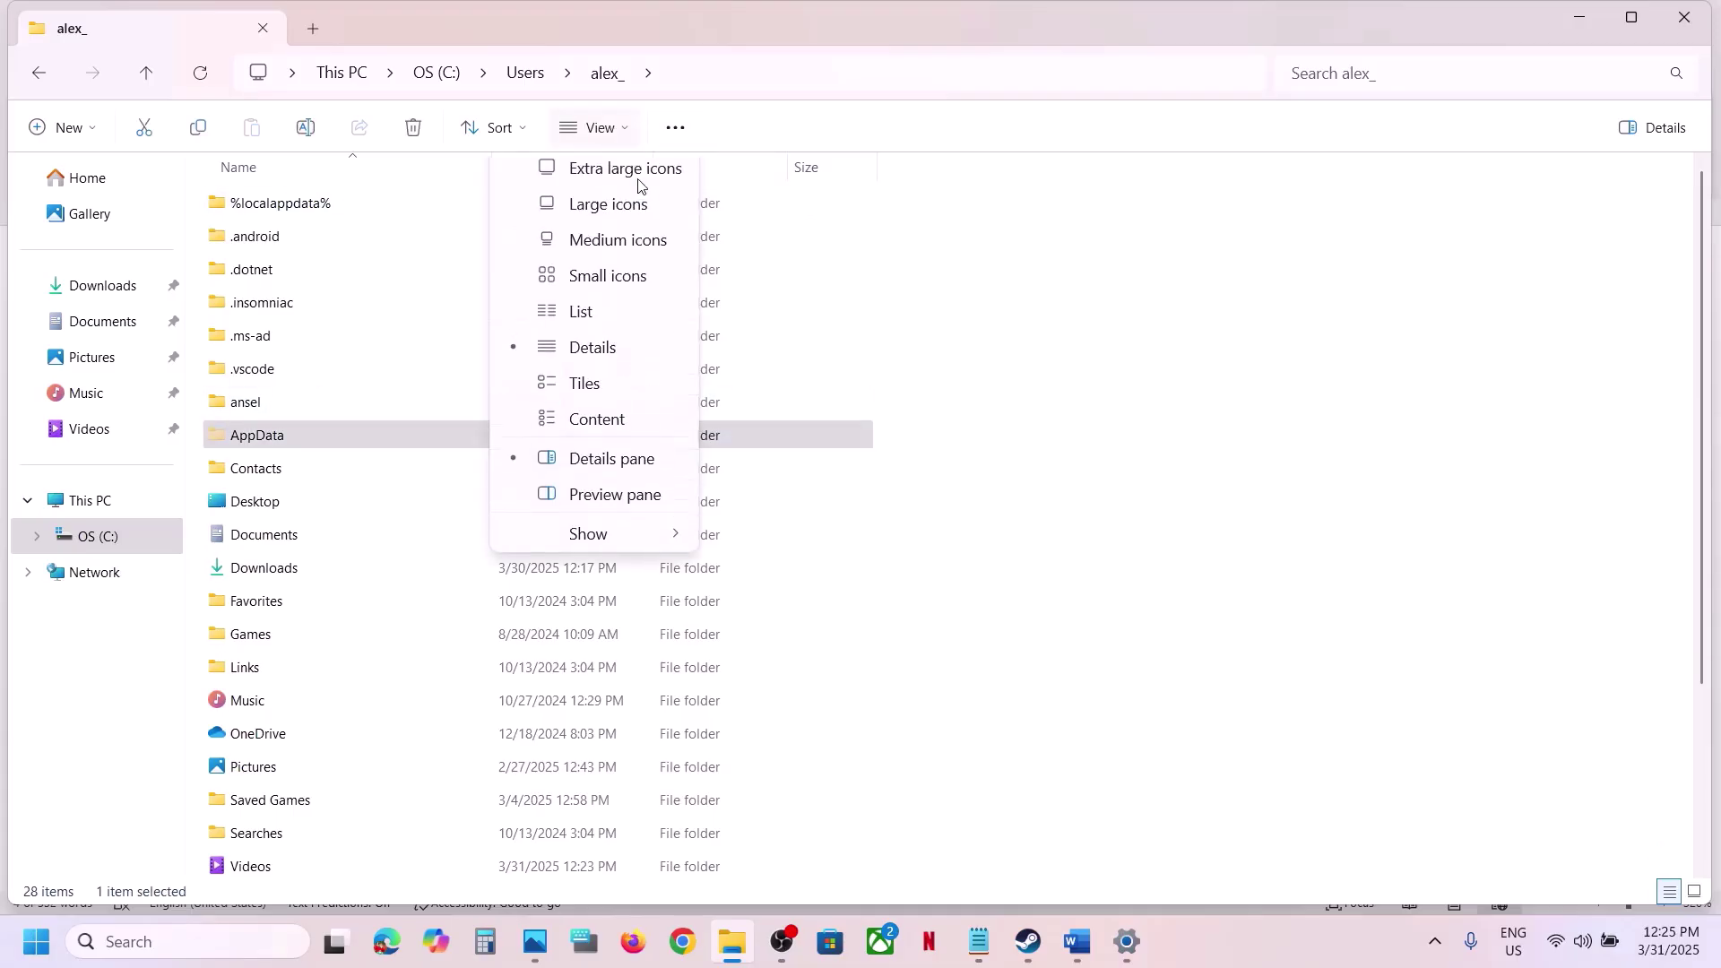
mouse_move(591, 545)
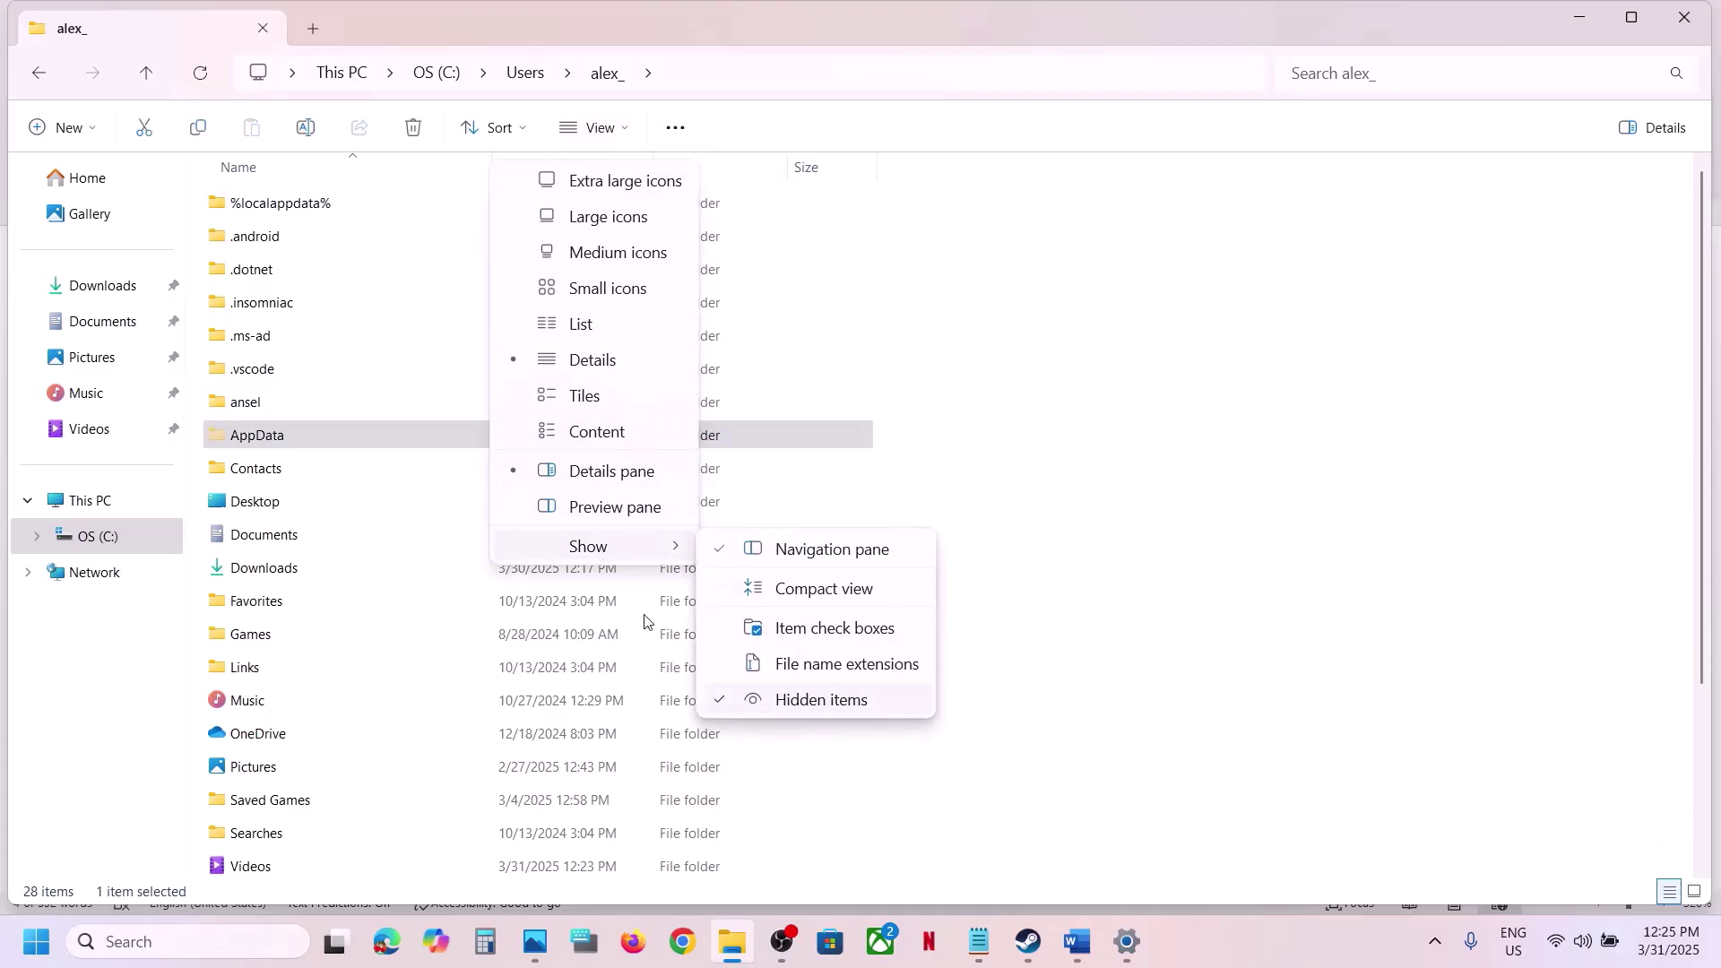
left_click(269, 436)
double_click(268, 437)
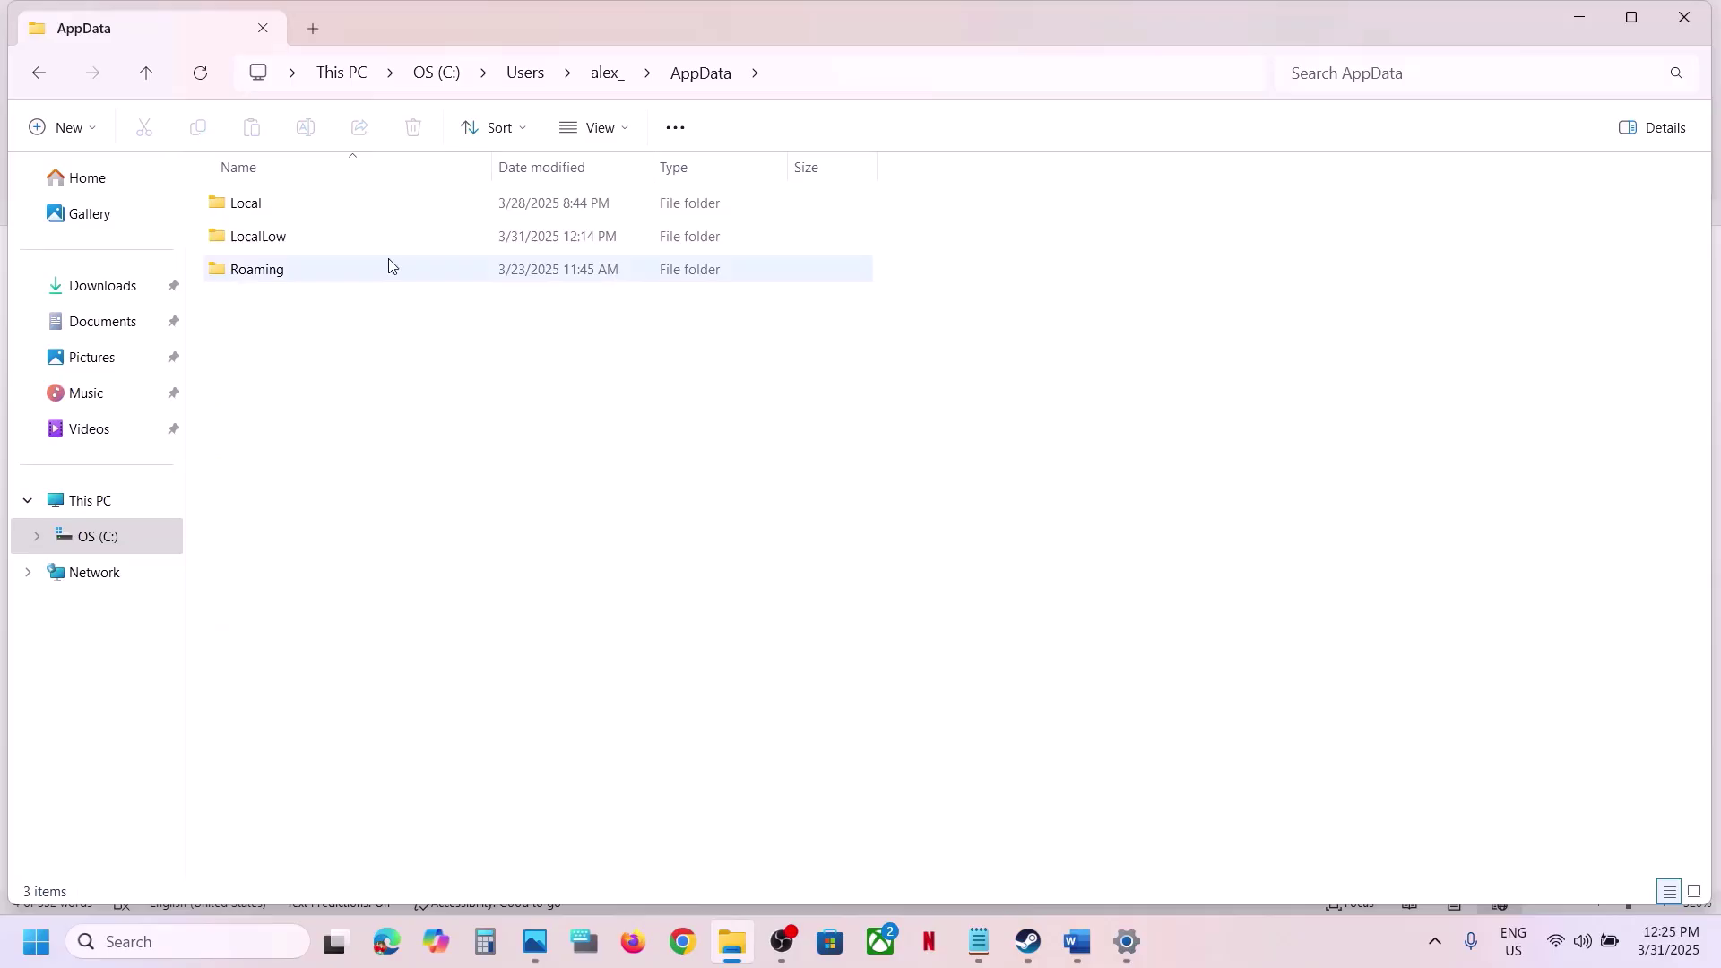
double_click(269, 237)
scroll(408, 433, "down", 5)
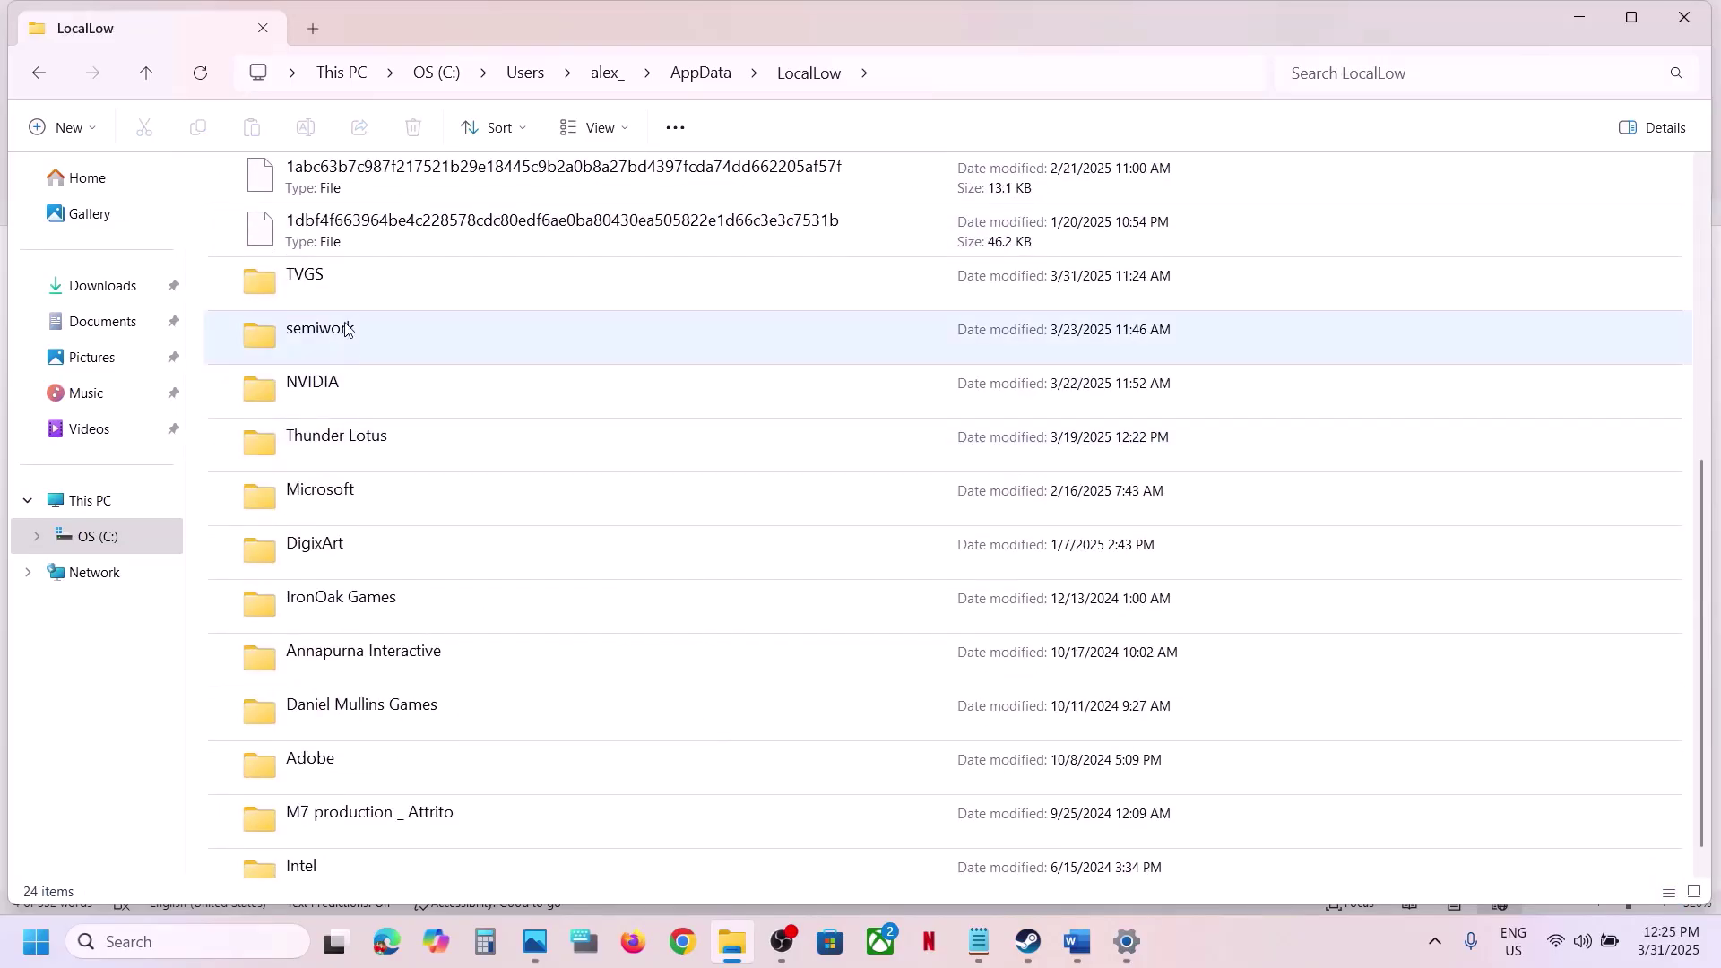
Copy the TVGS save folder from LocalLow and paste it onto the desktop as a backup
left_click(341, 294)
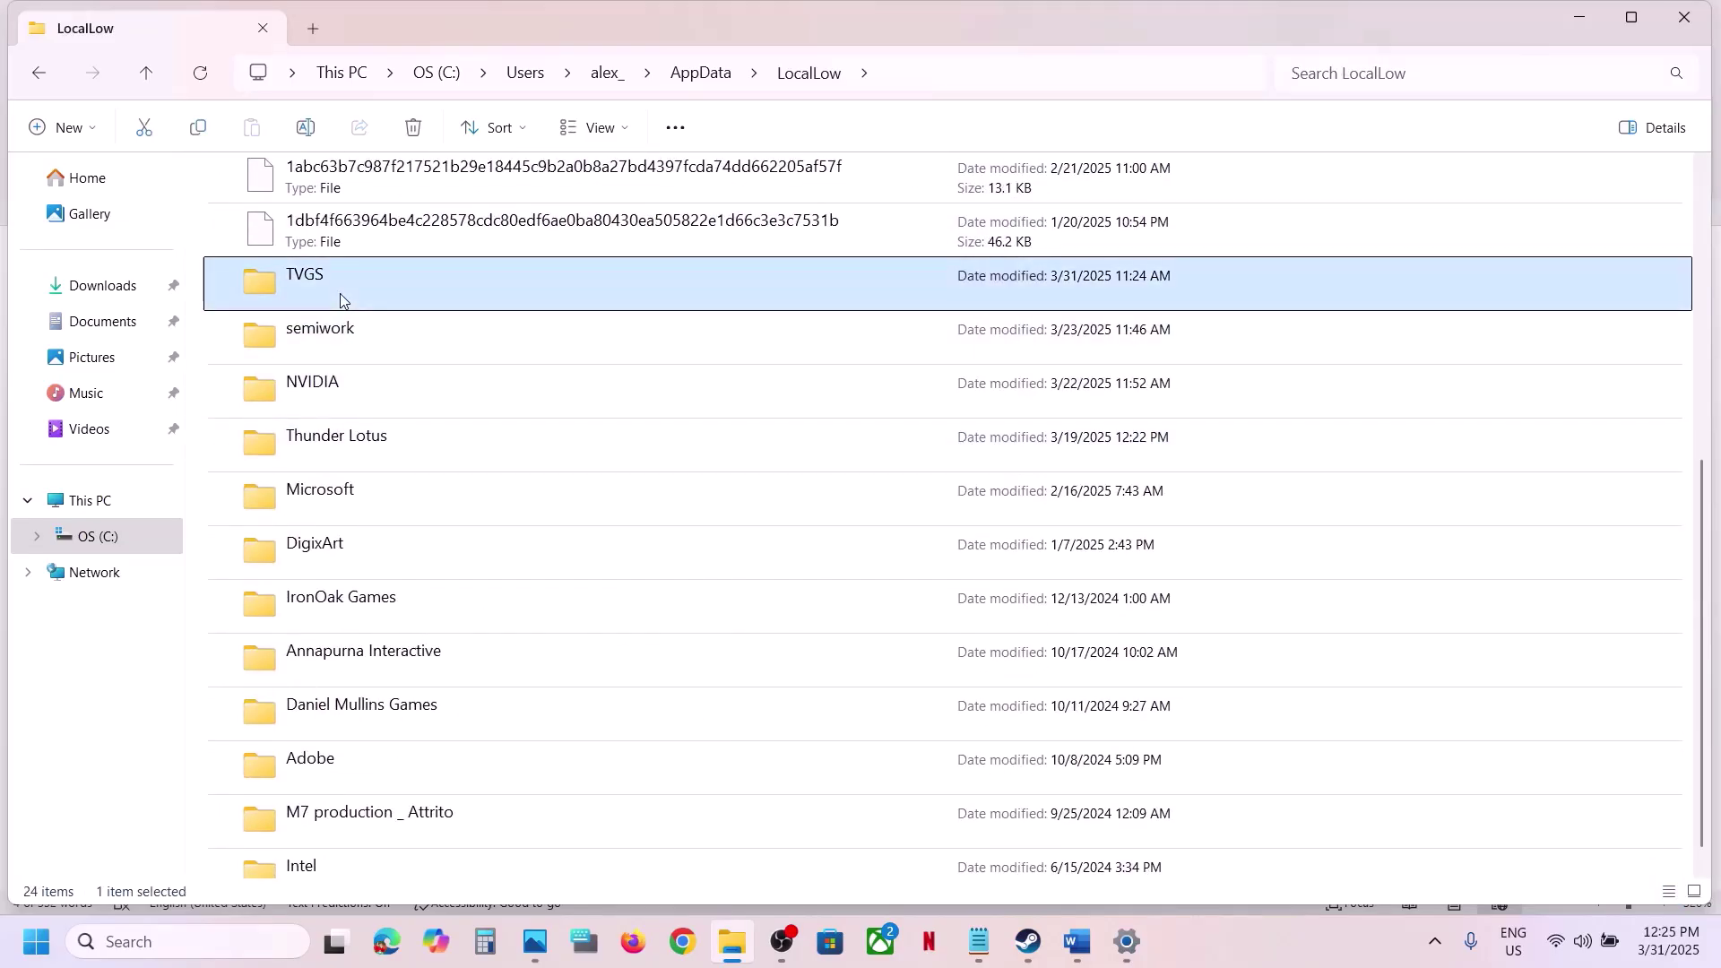
right_click(340, 293)
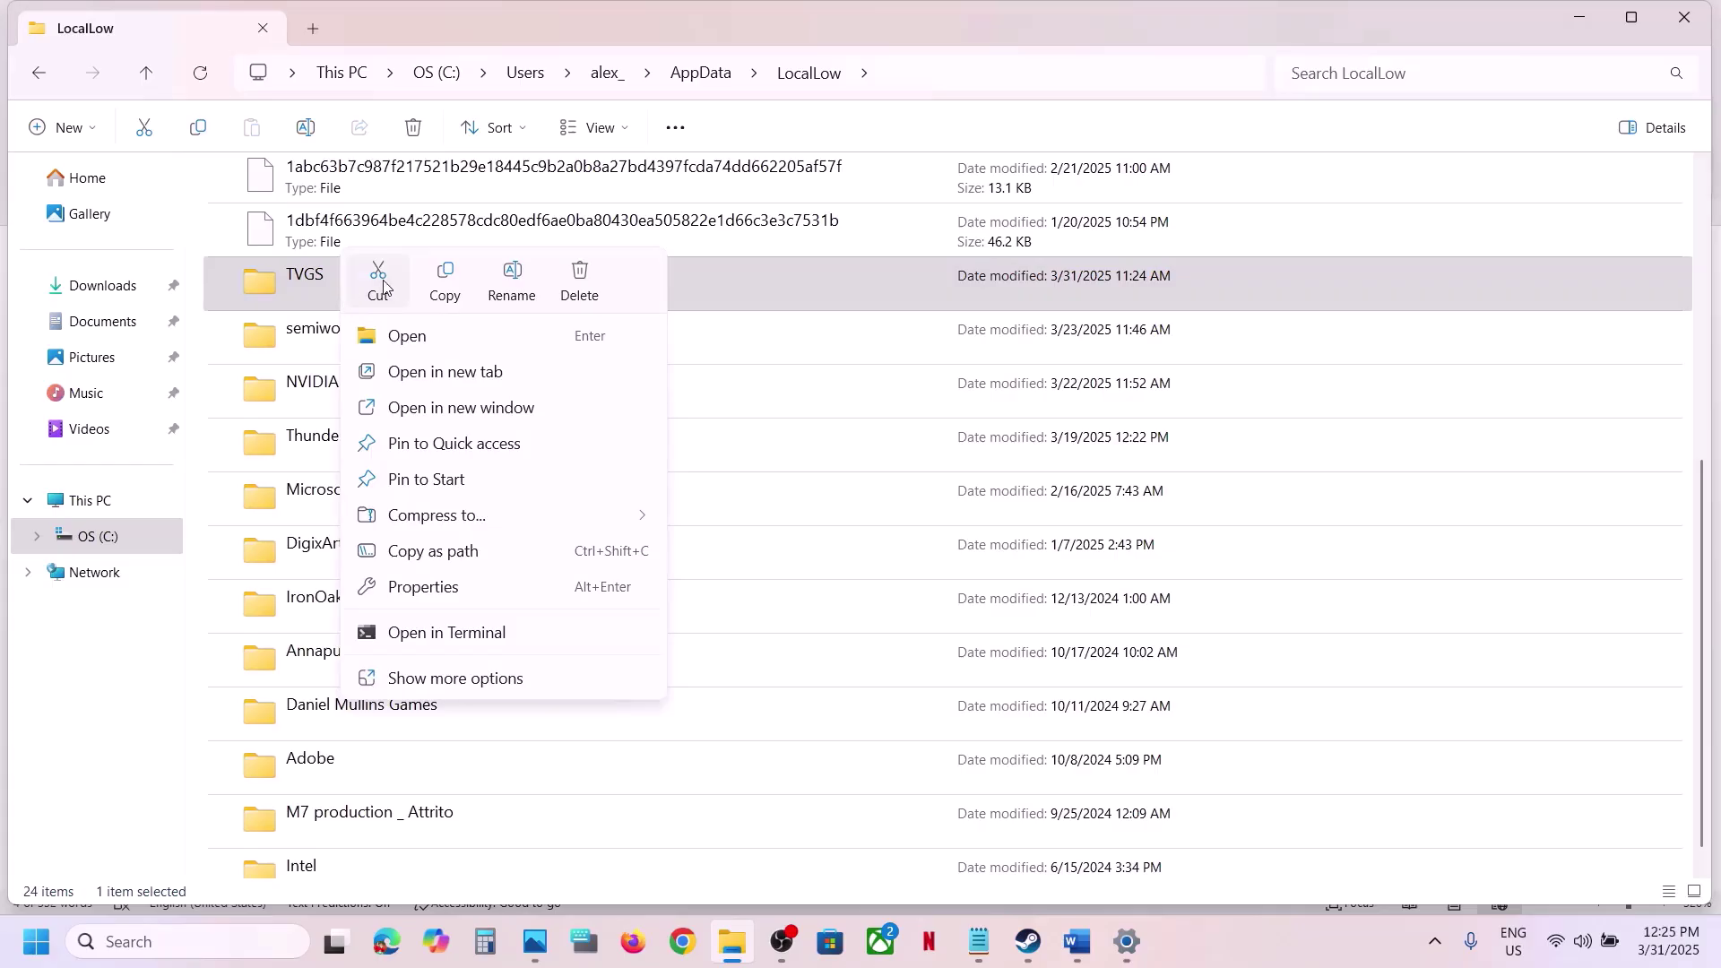
left_click(443, 284)
key("super+d")
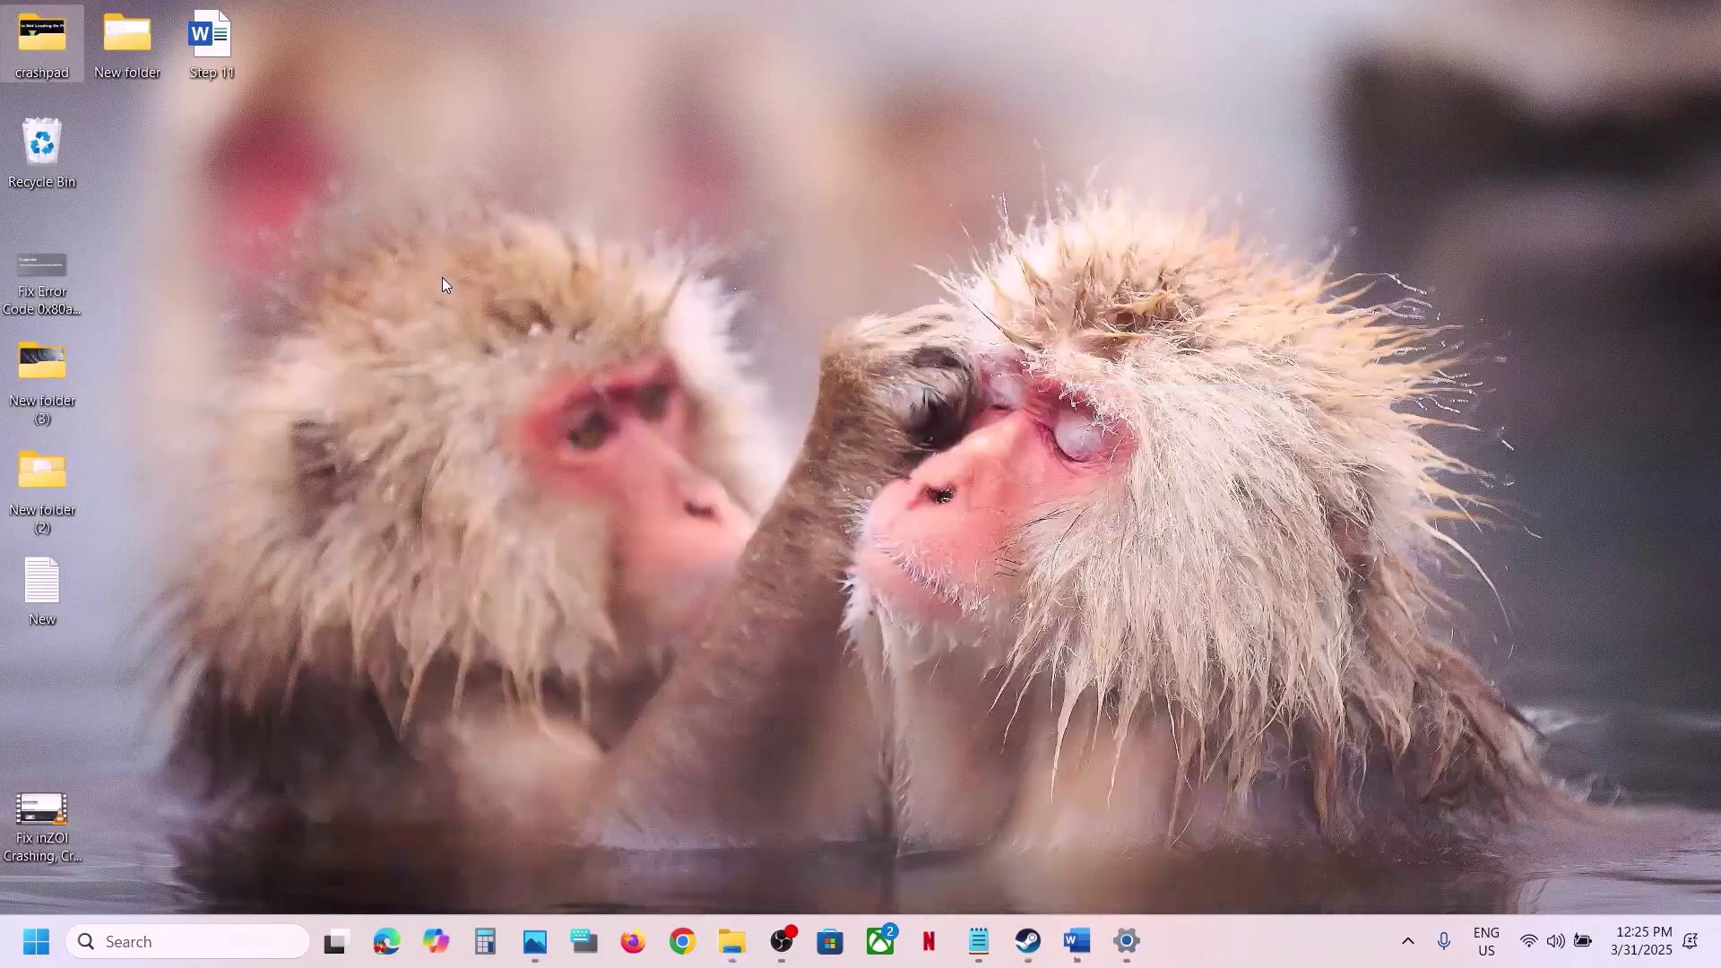
key("ctrl+v")
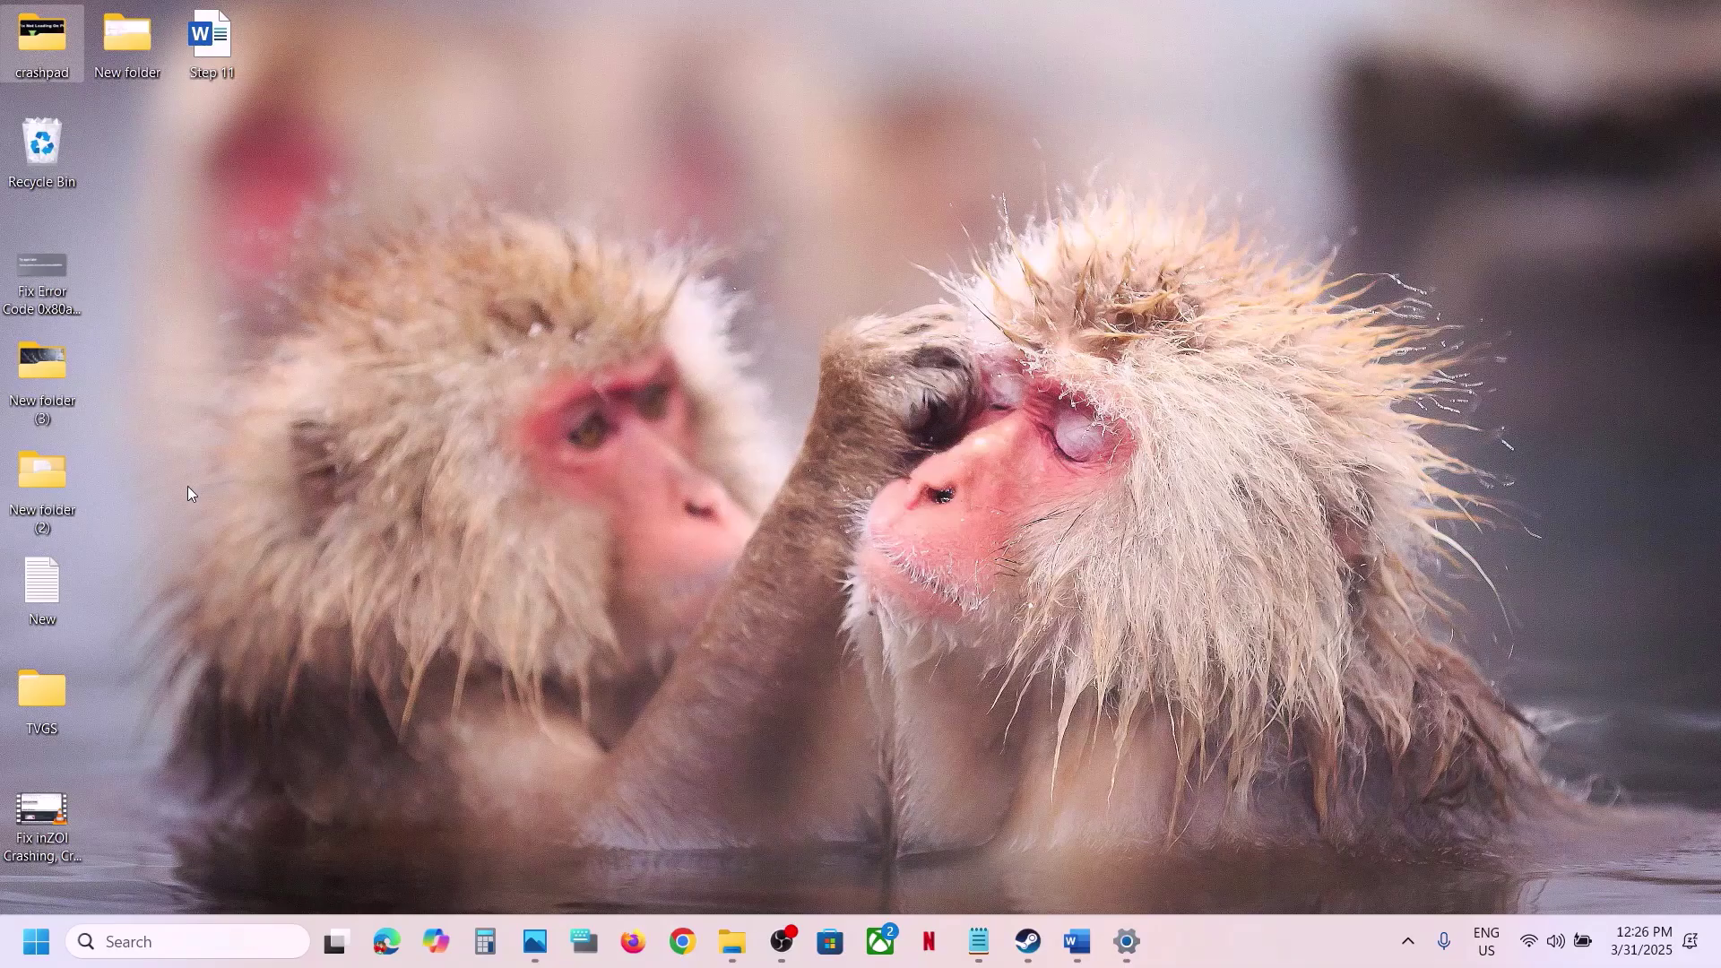
Move the TVGS backup to an open area of the desktop, and rename the original TVGS folder in LocalLow to TVGS.old
left_click(47, 701)
left_click_drag(735, 320, 795, 297)
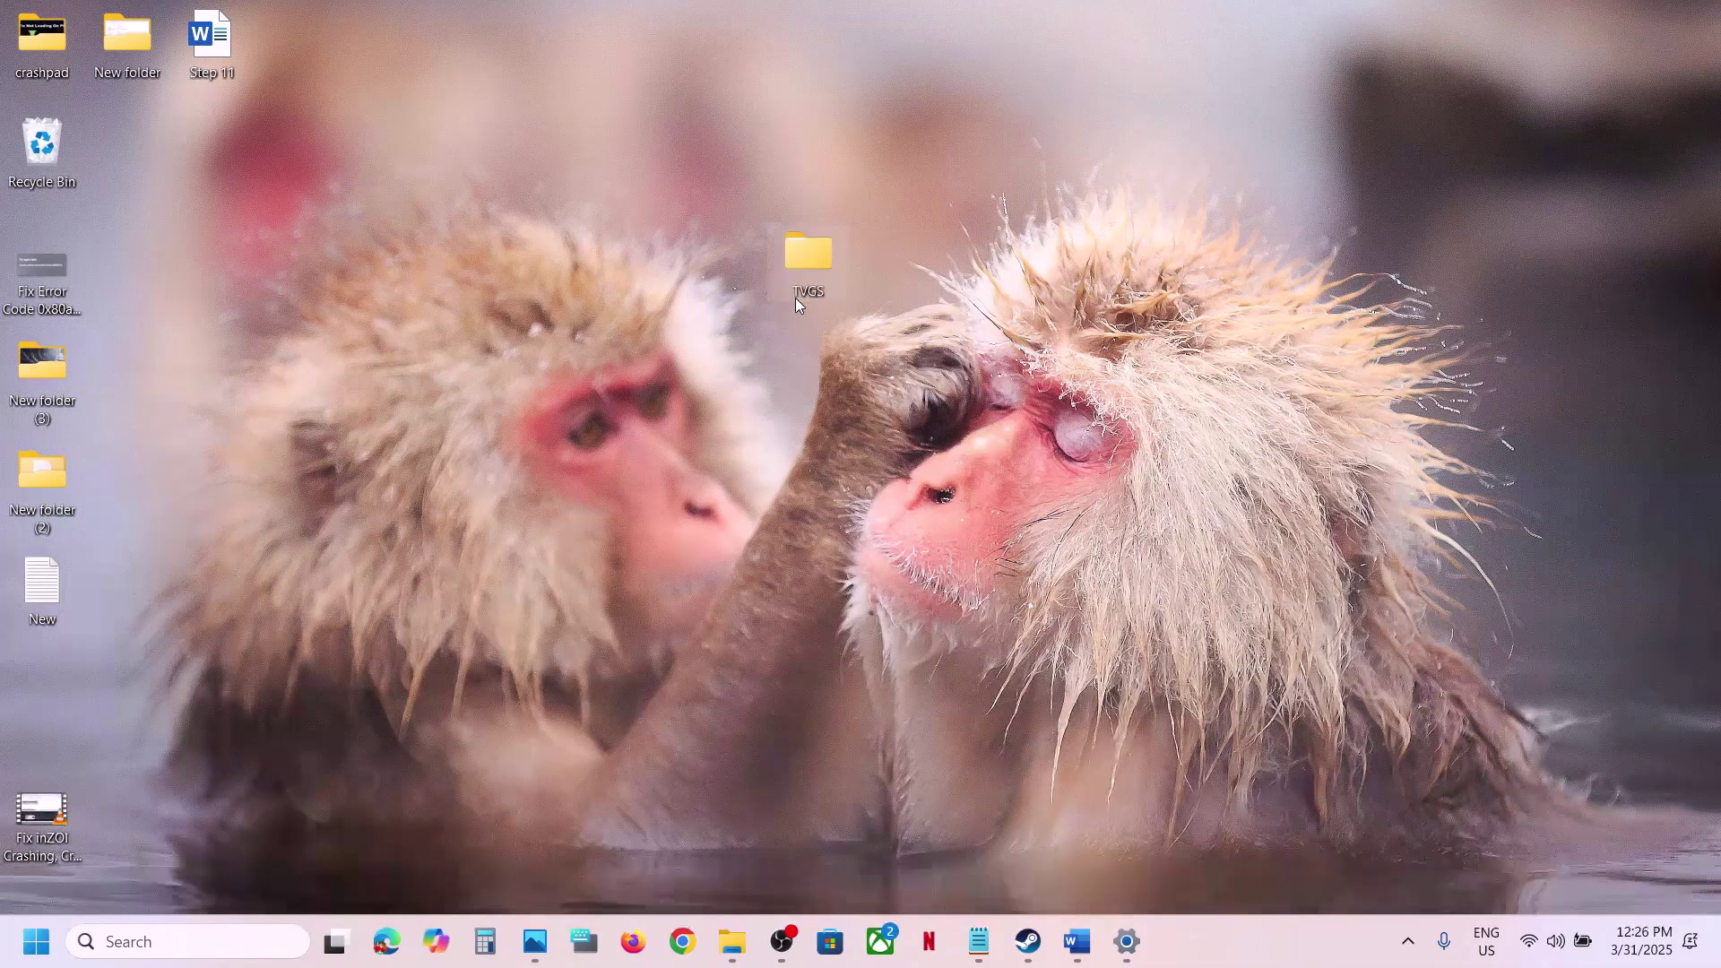
left_click(732, 941)
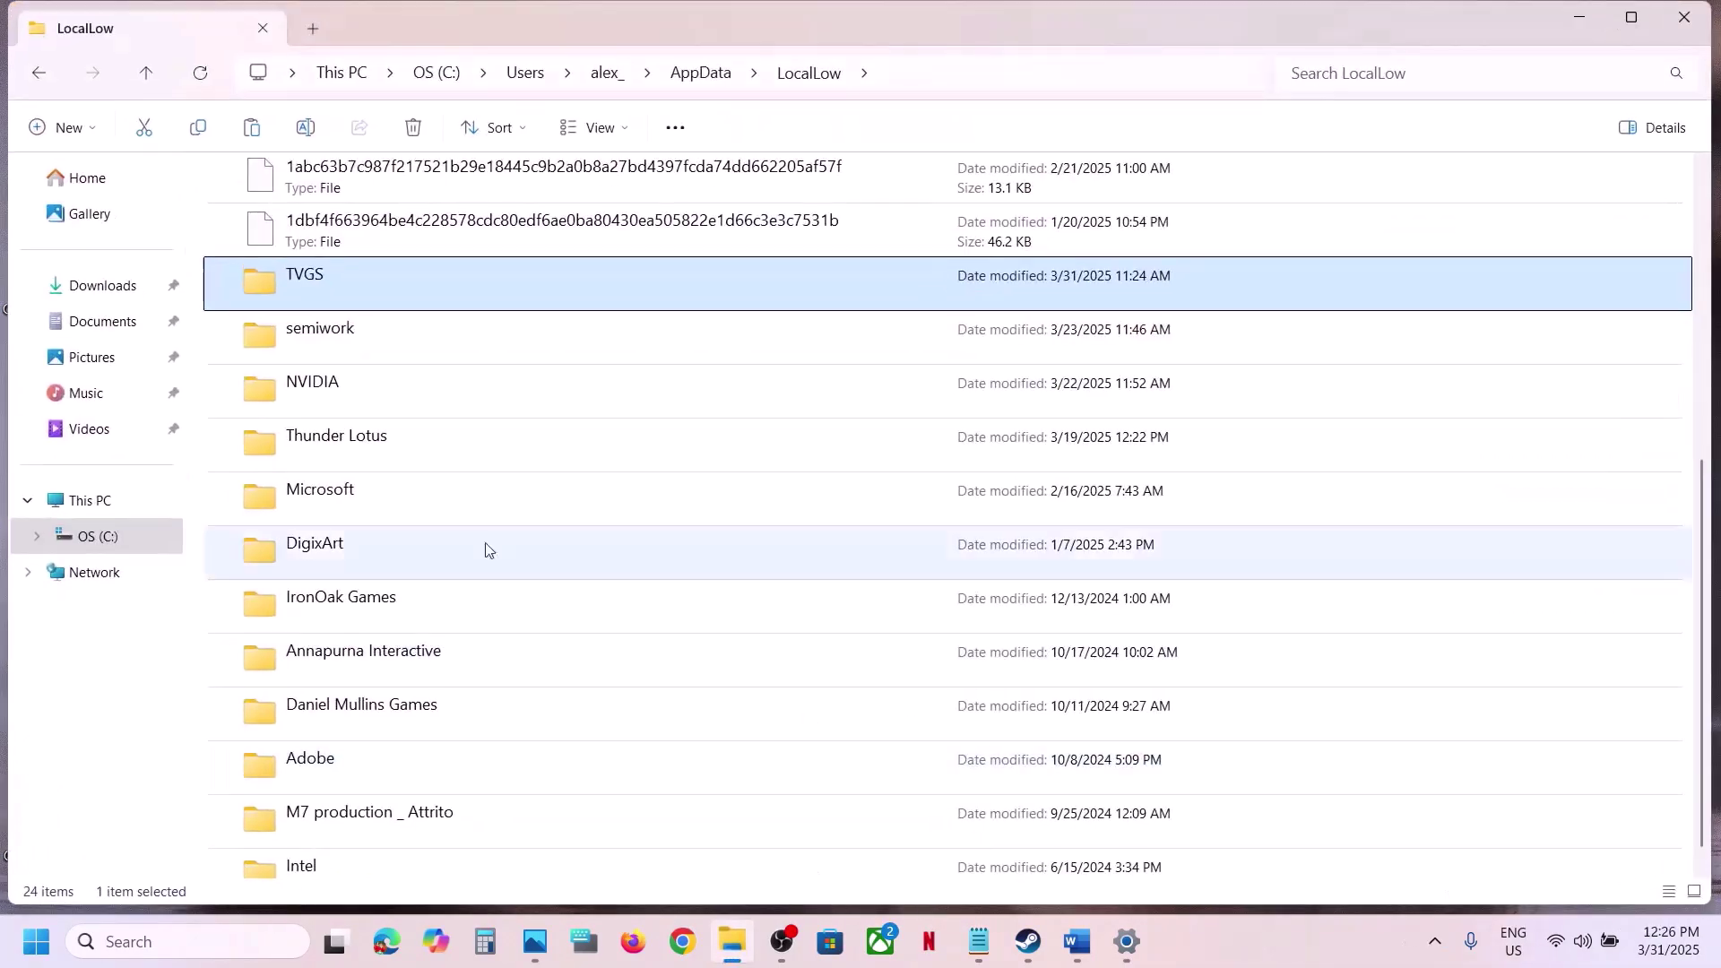
right_click(317, 284)
left_click(551, 280)
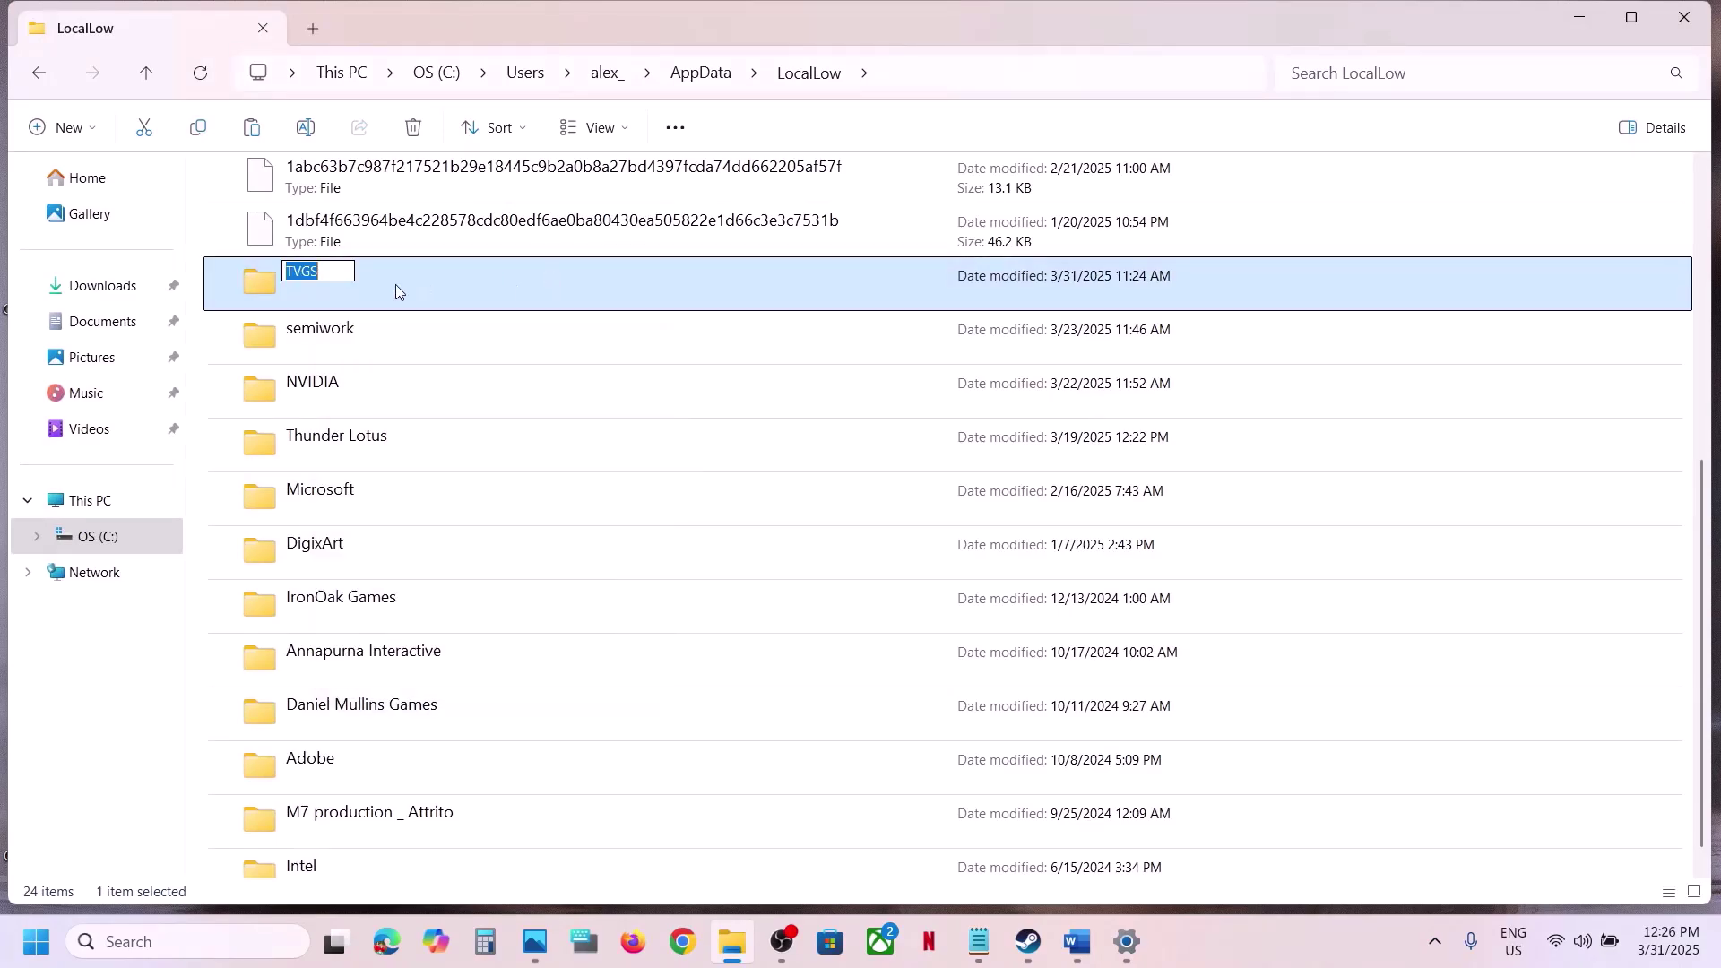
left_click(341, 270)
type(".old")
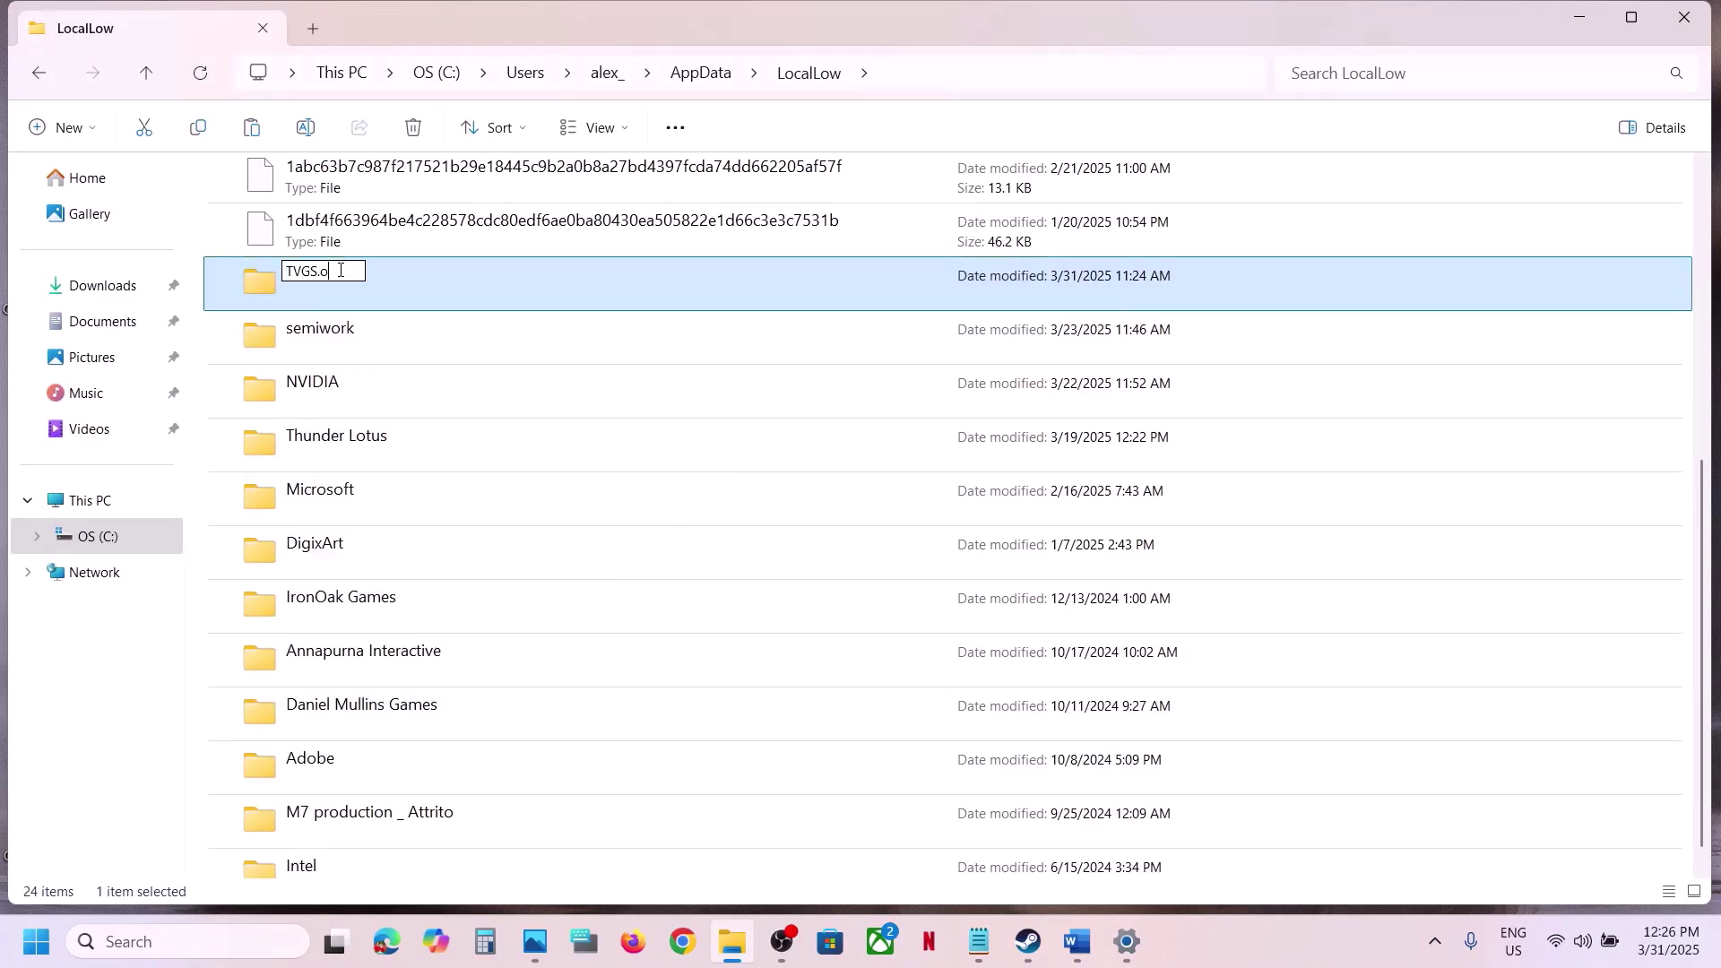
left_click(1046, 445)
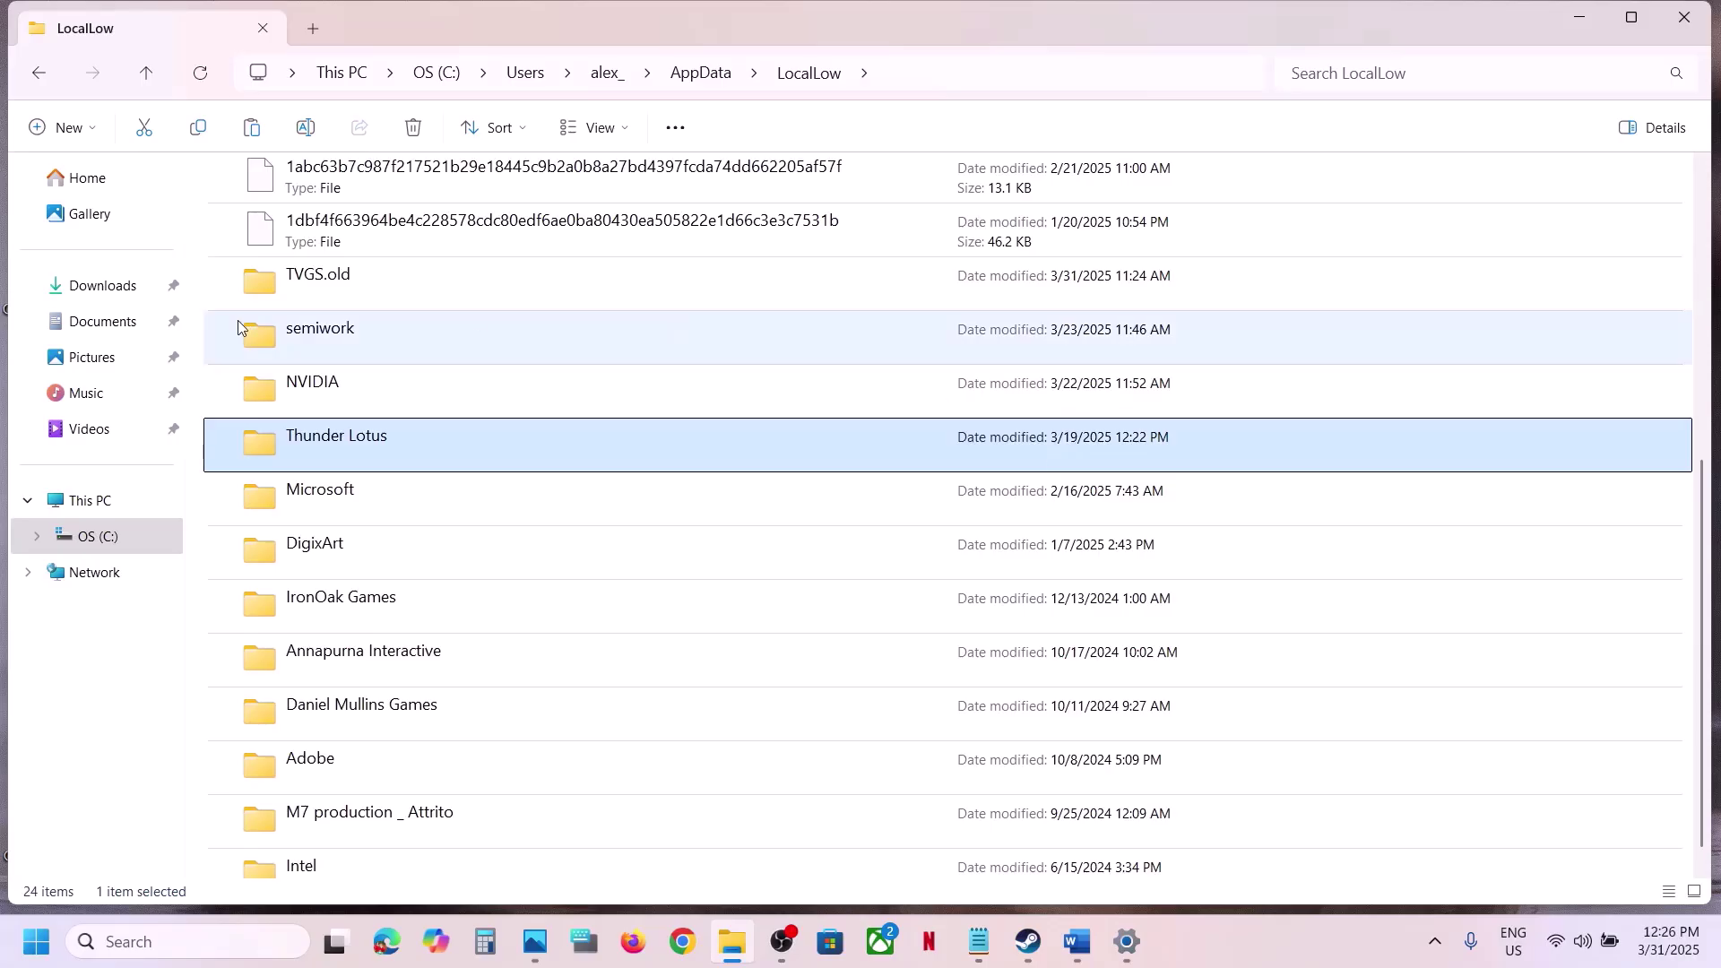
left_click(298, 288)
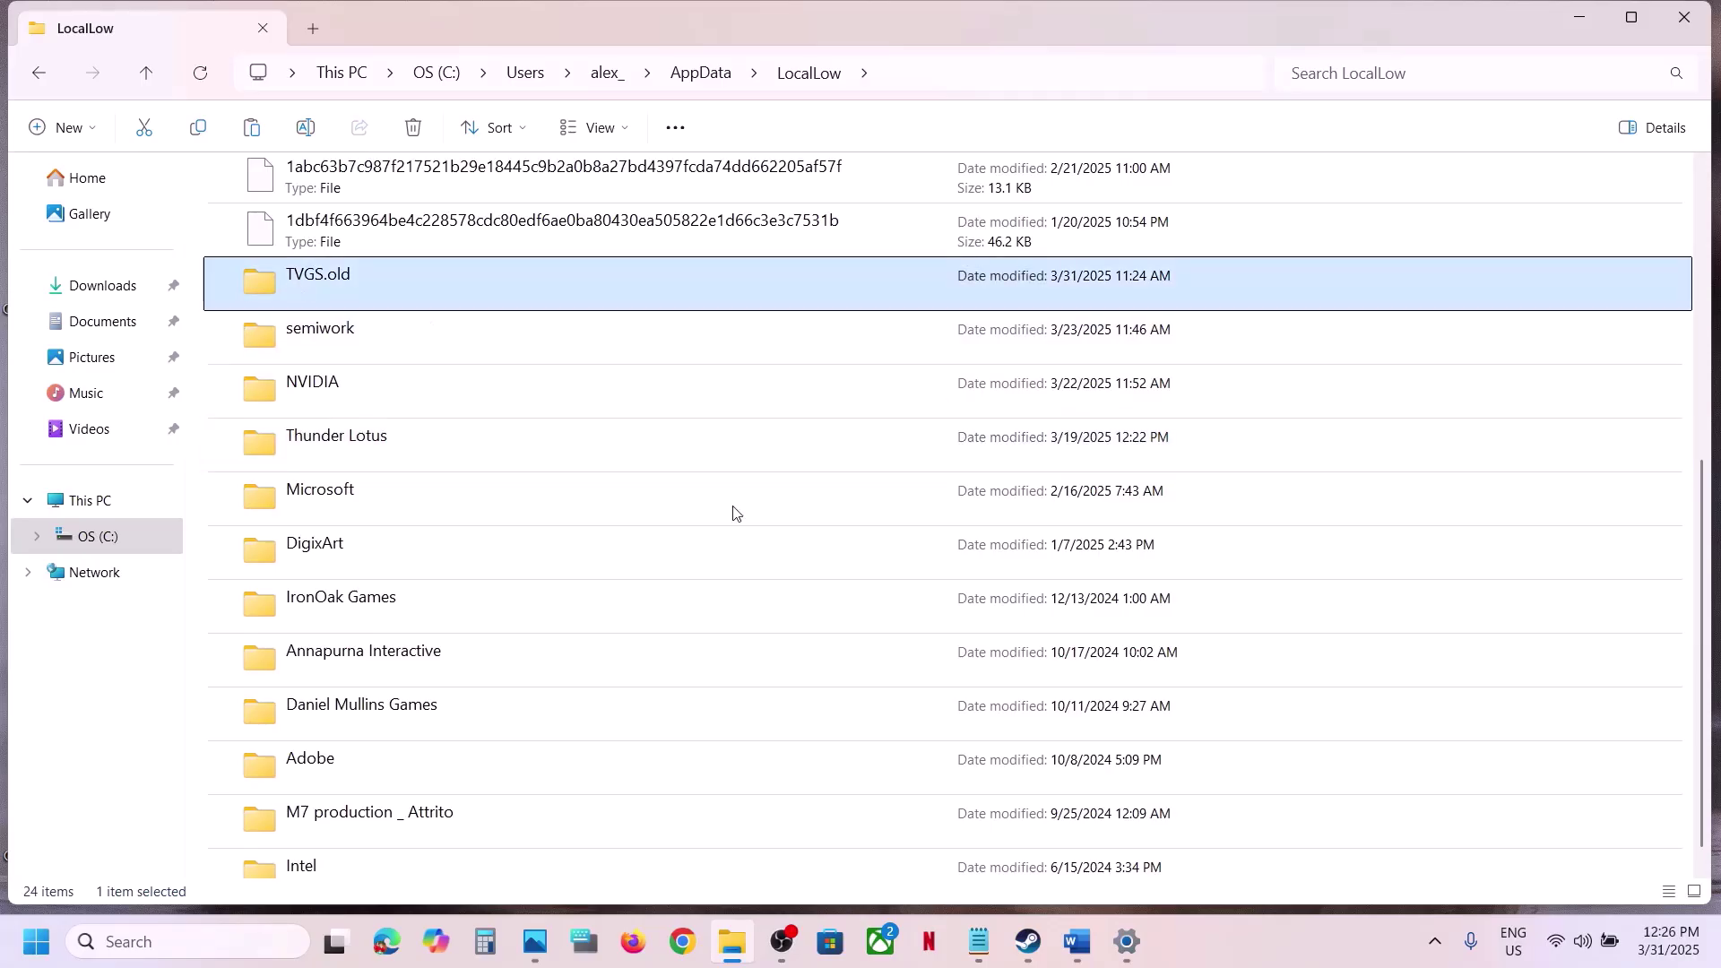
Switch to the Word document and read Step 6, highlighting its "Update Windows" part
left_click(1028, 941)
left_click(1075, 945)
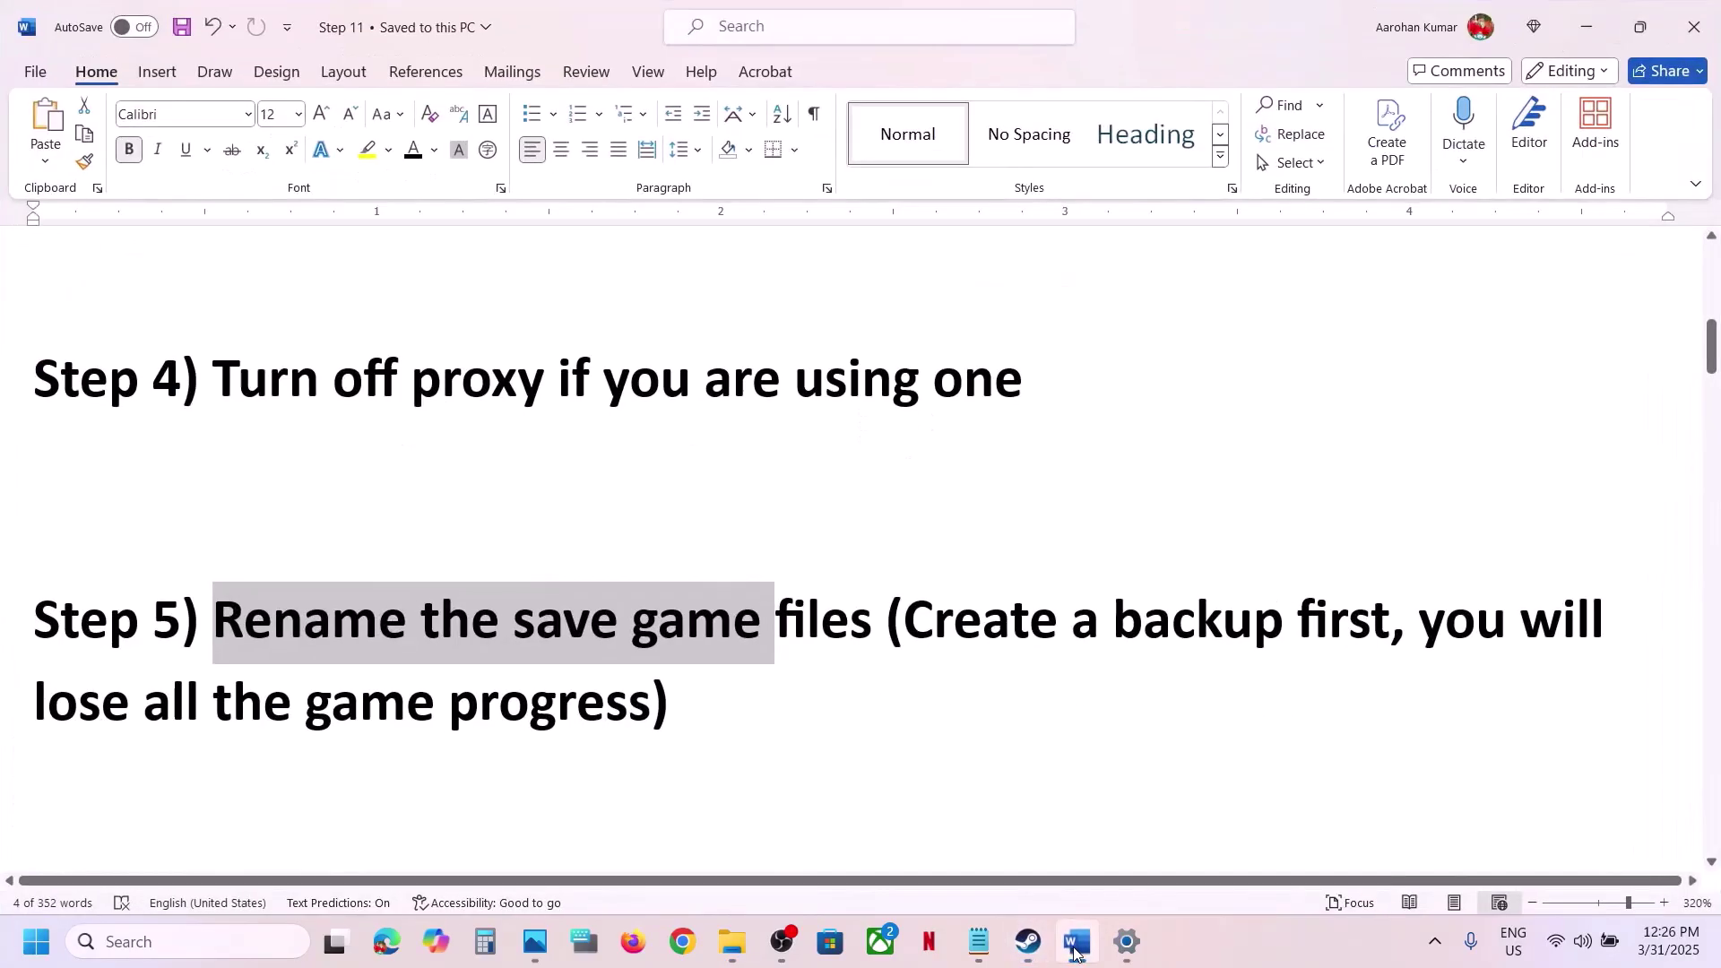
left_click(1075, 948)
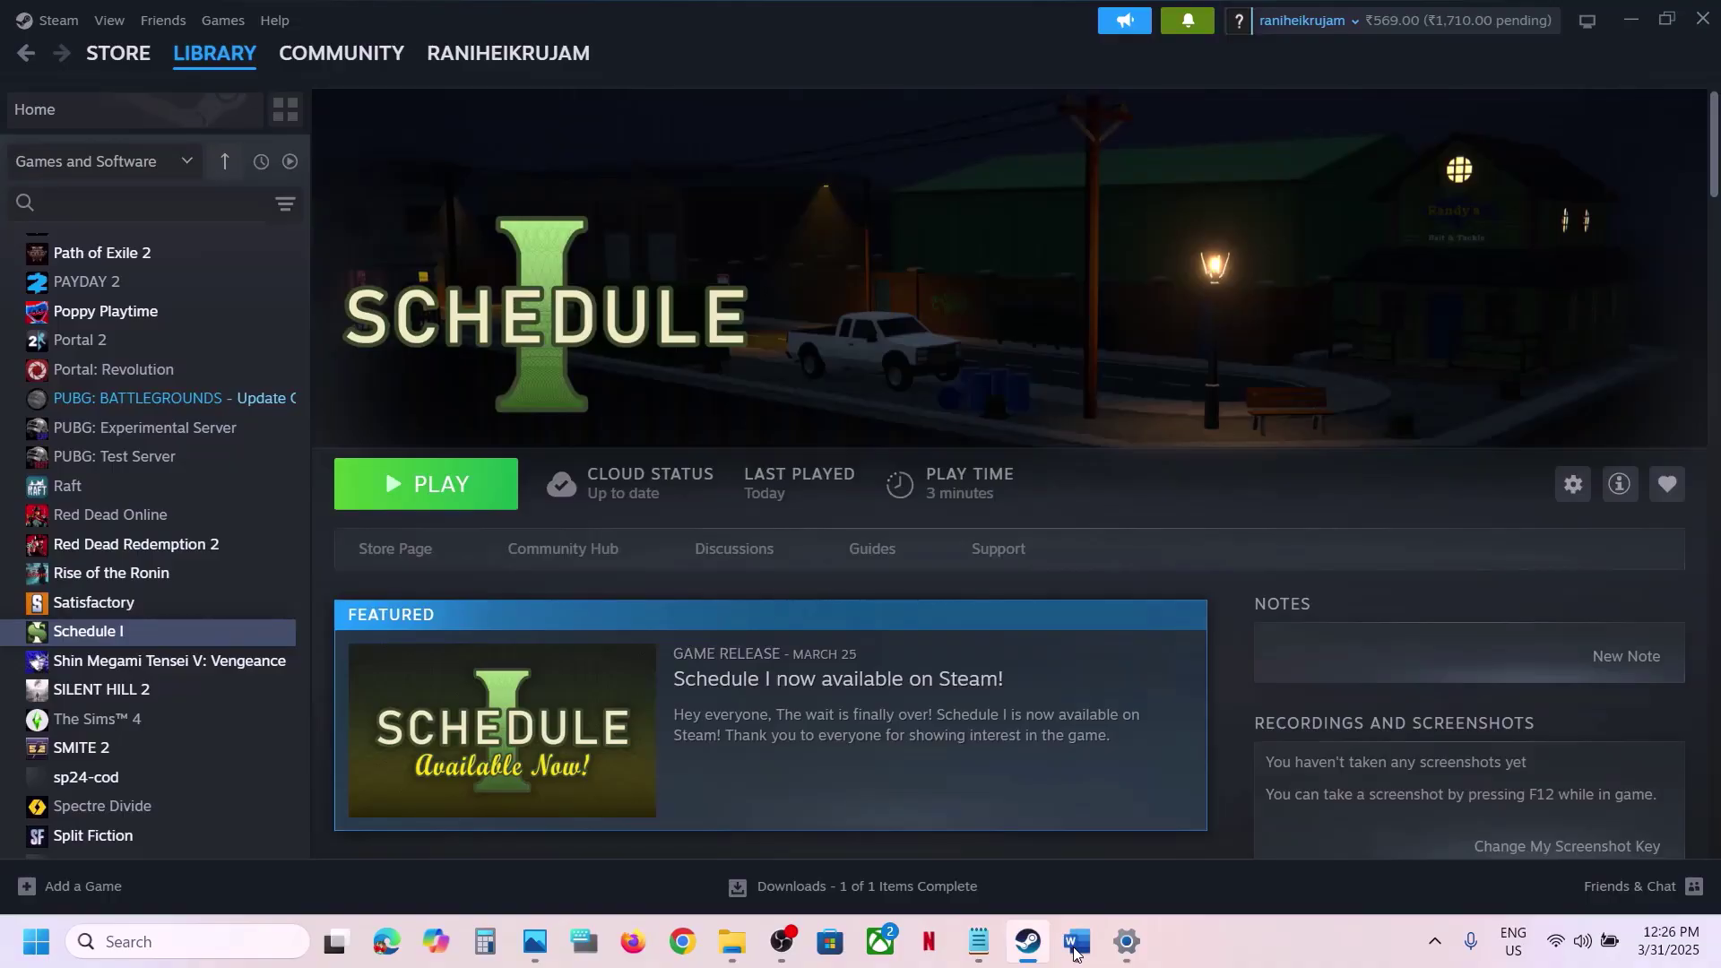
left_click(1075, 948)
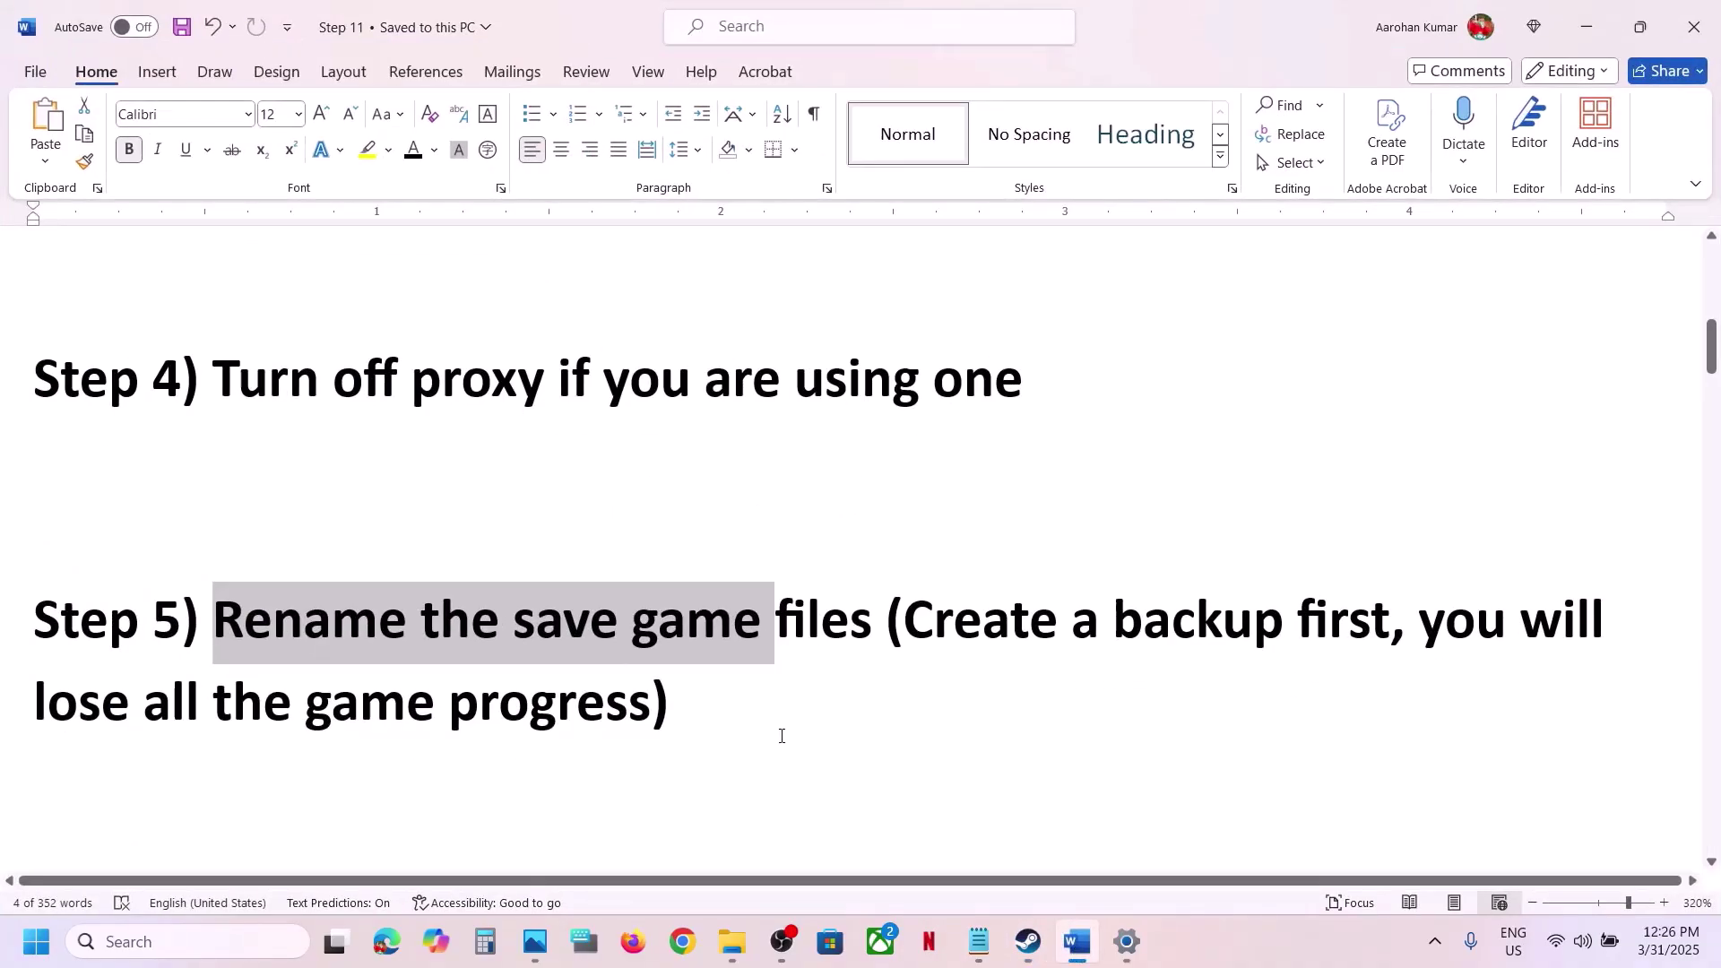
scroll(780, 735, "down", 3)
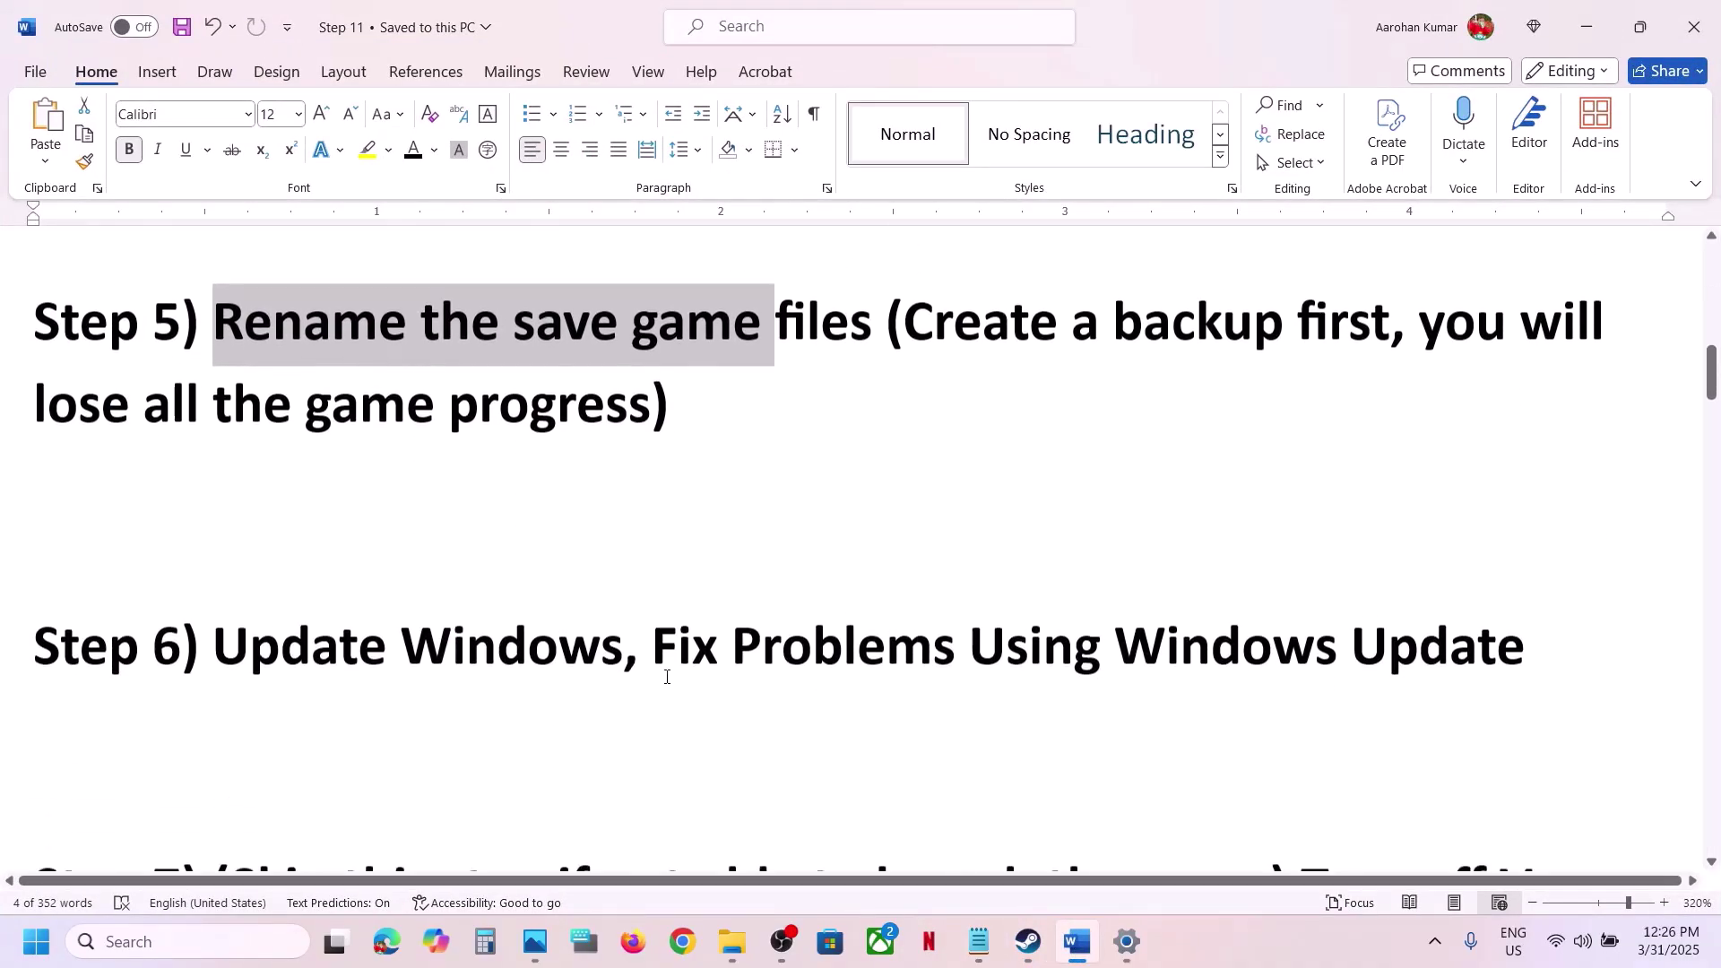
left_click_drag(254, 649, 591, 645)
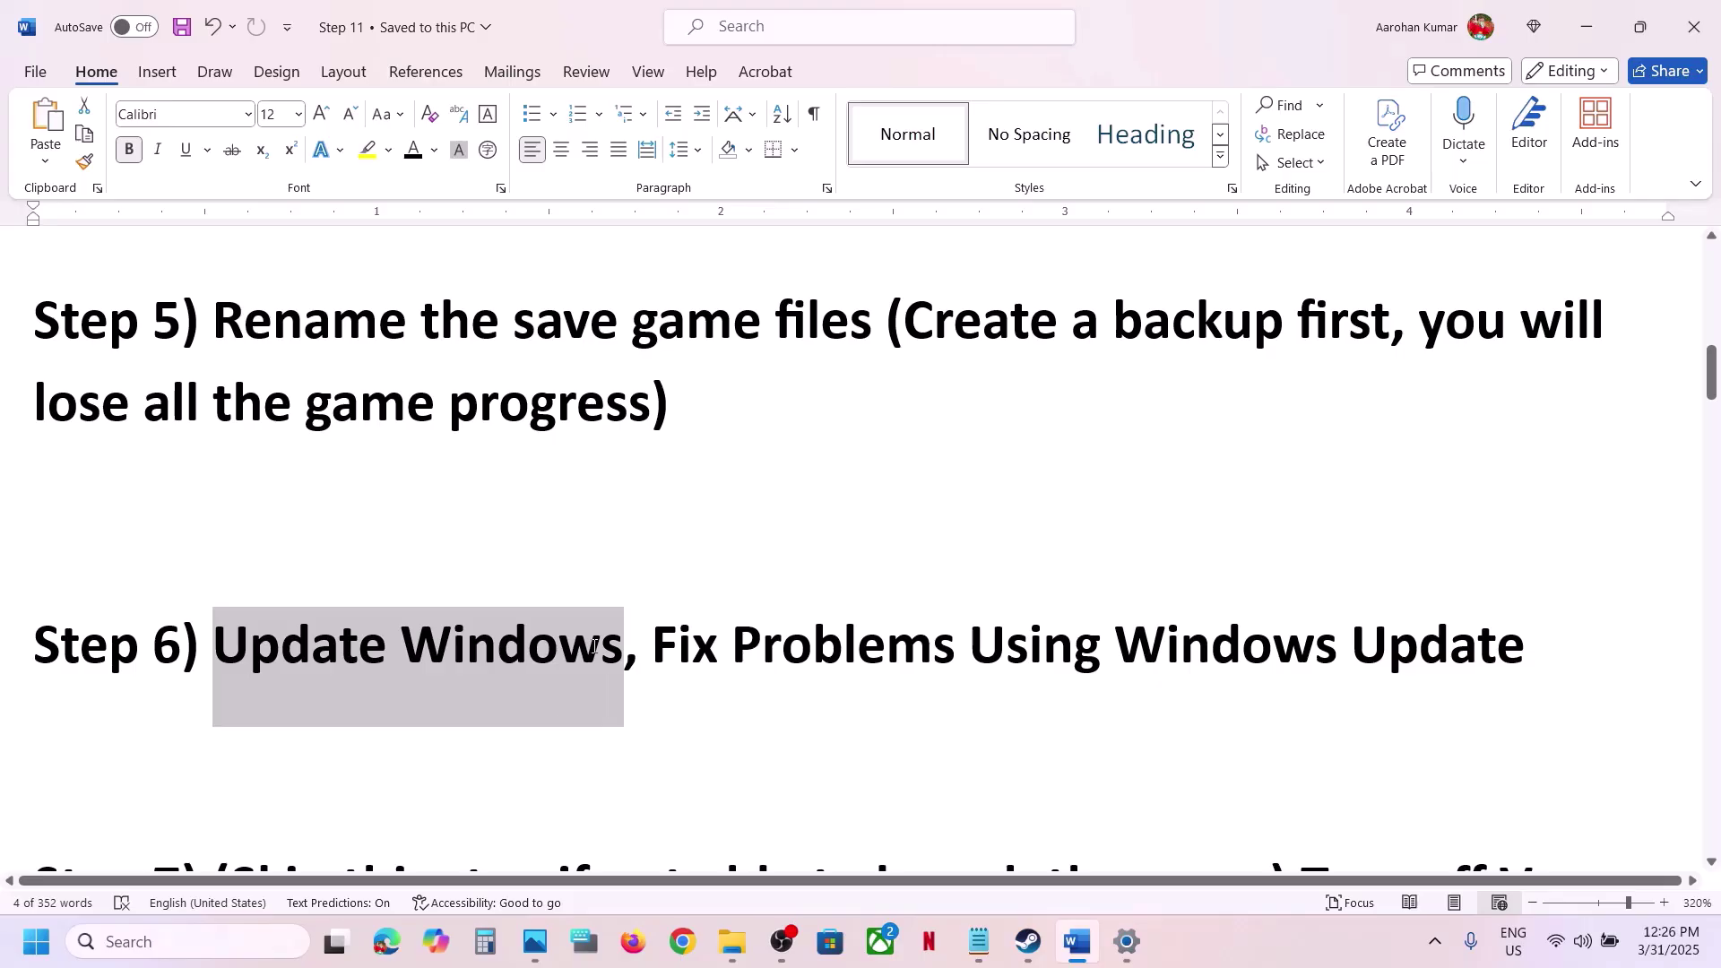
Check for updates on the Windows Update page in Settings, and view the computer's power options without choosing one
key("alt+Tab")
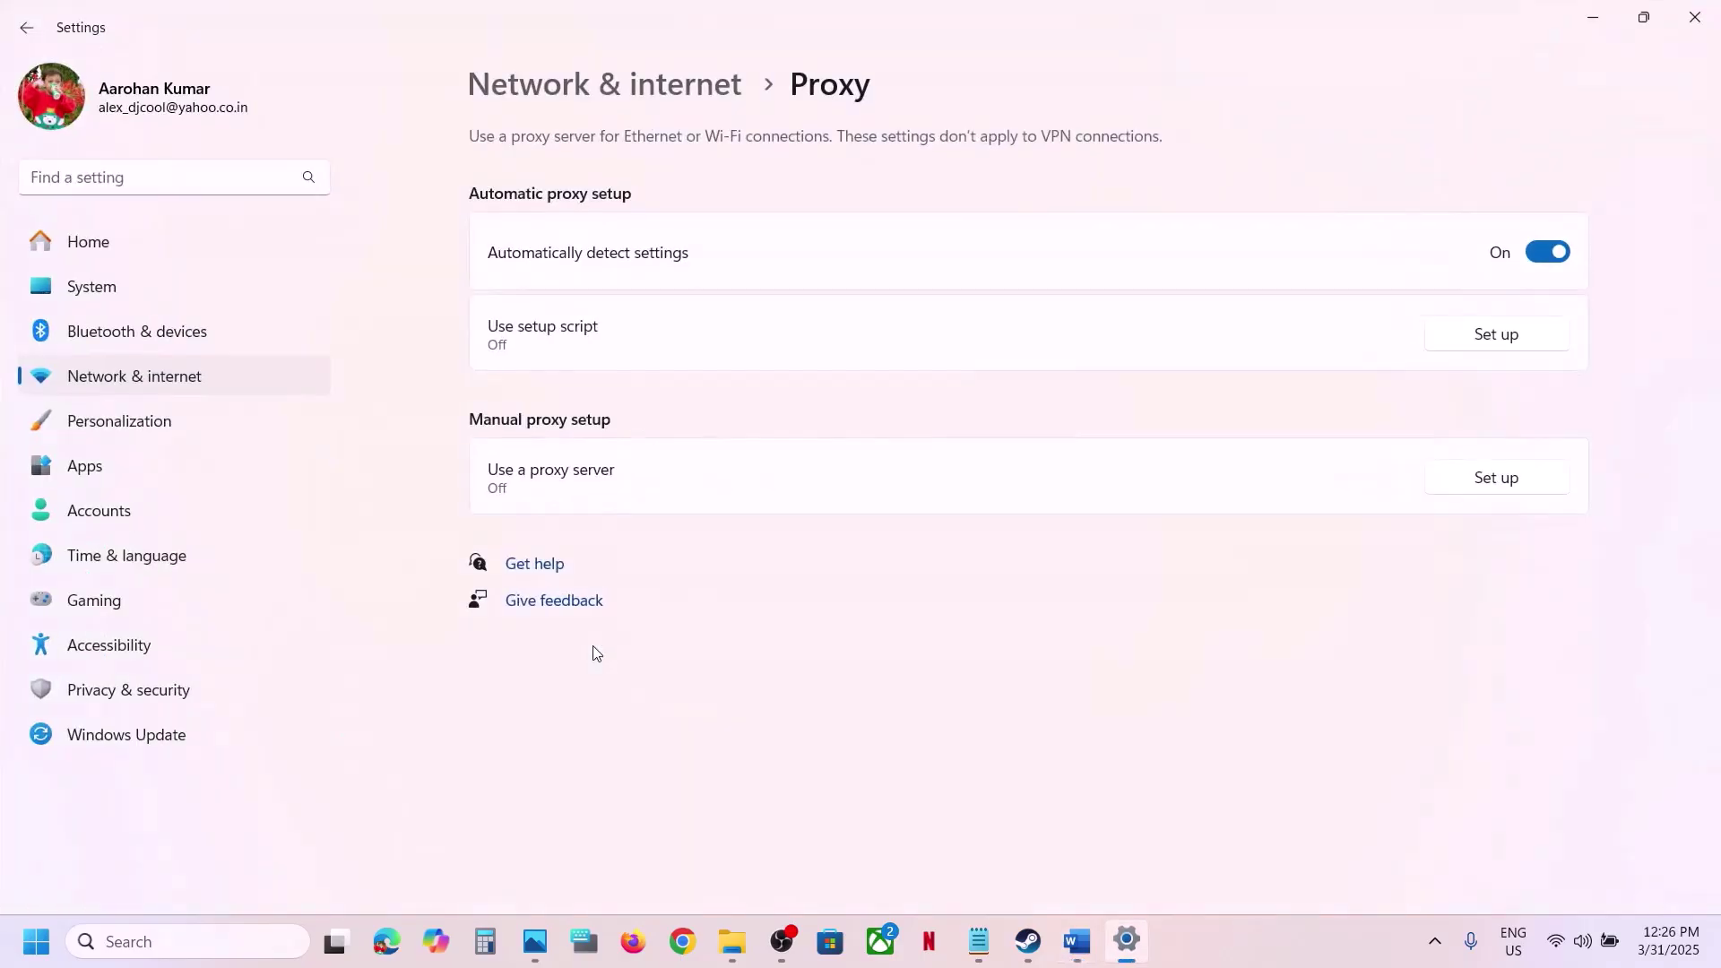
left_click(115, 734)
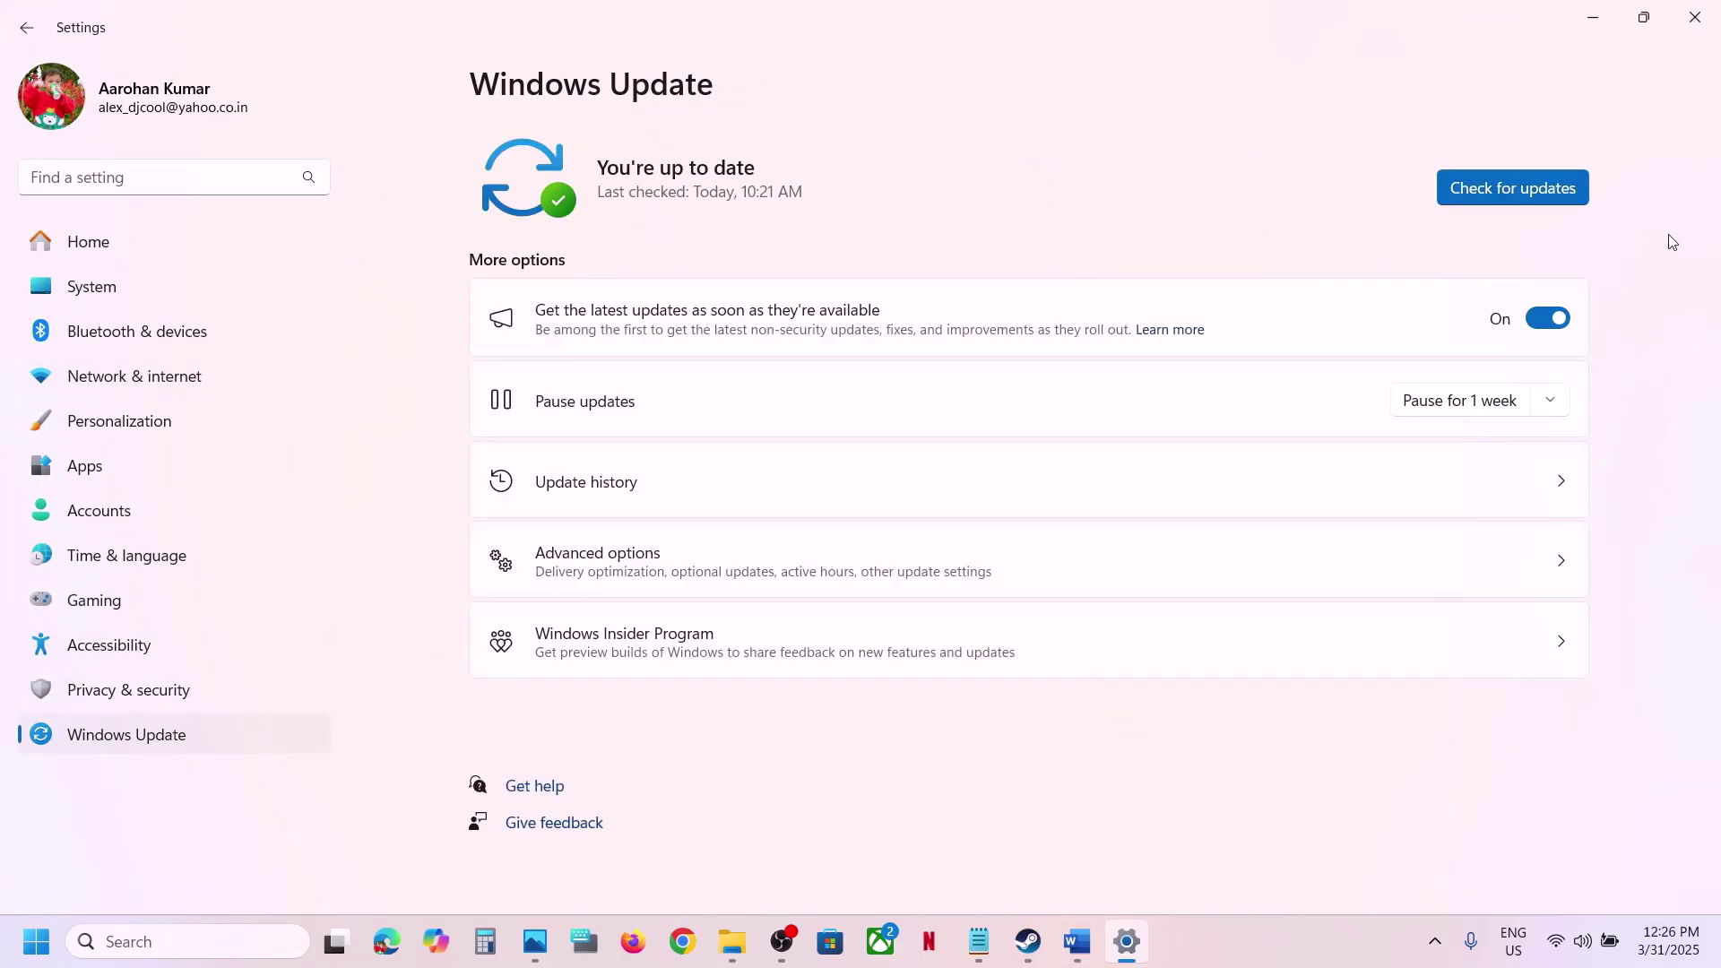
left_click(1529, 199)
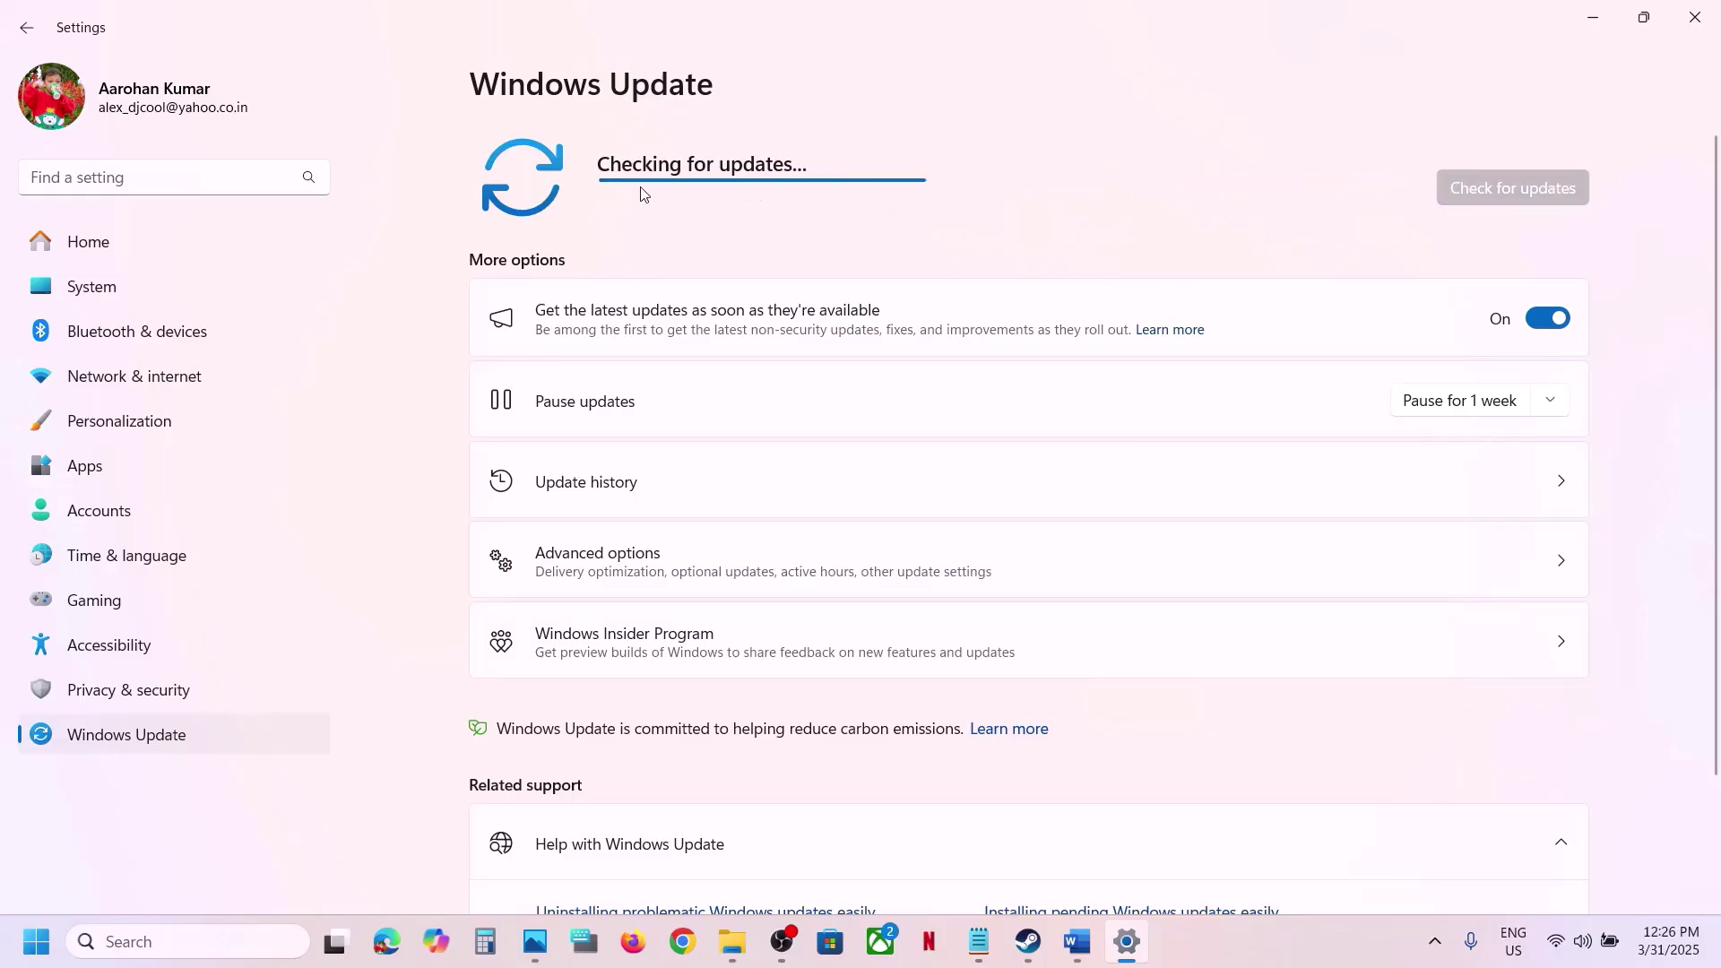
left_click(36, 941)
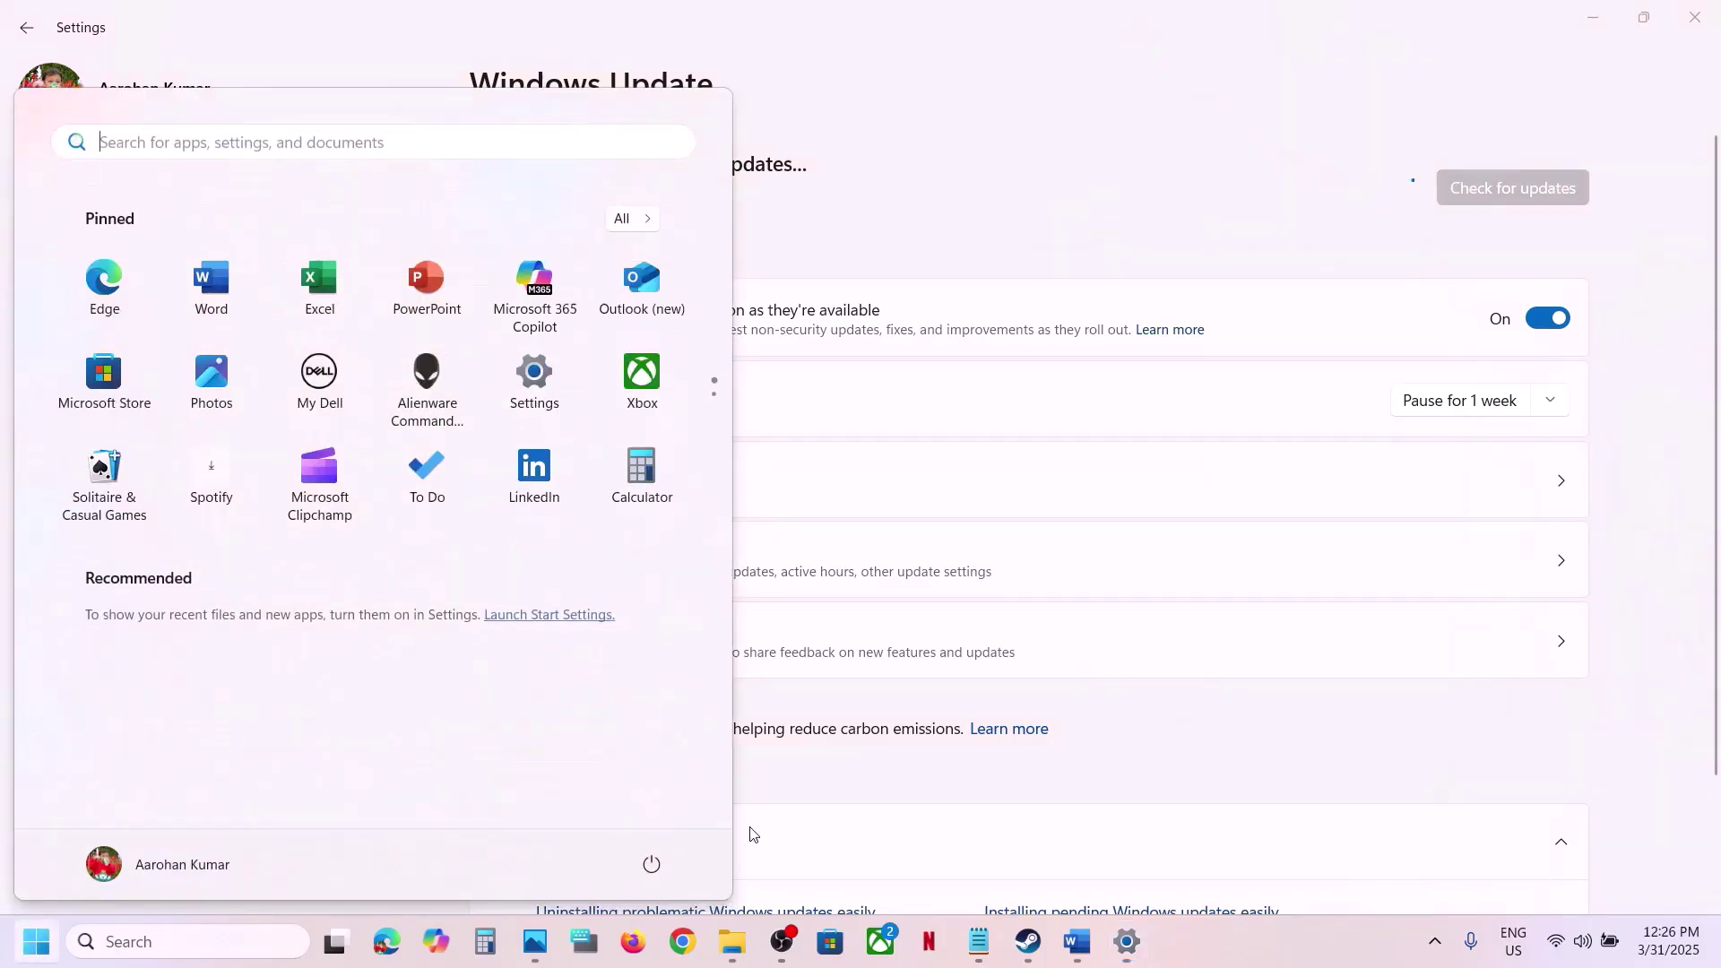
left_click(651, 864)
key("Escape")
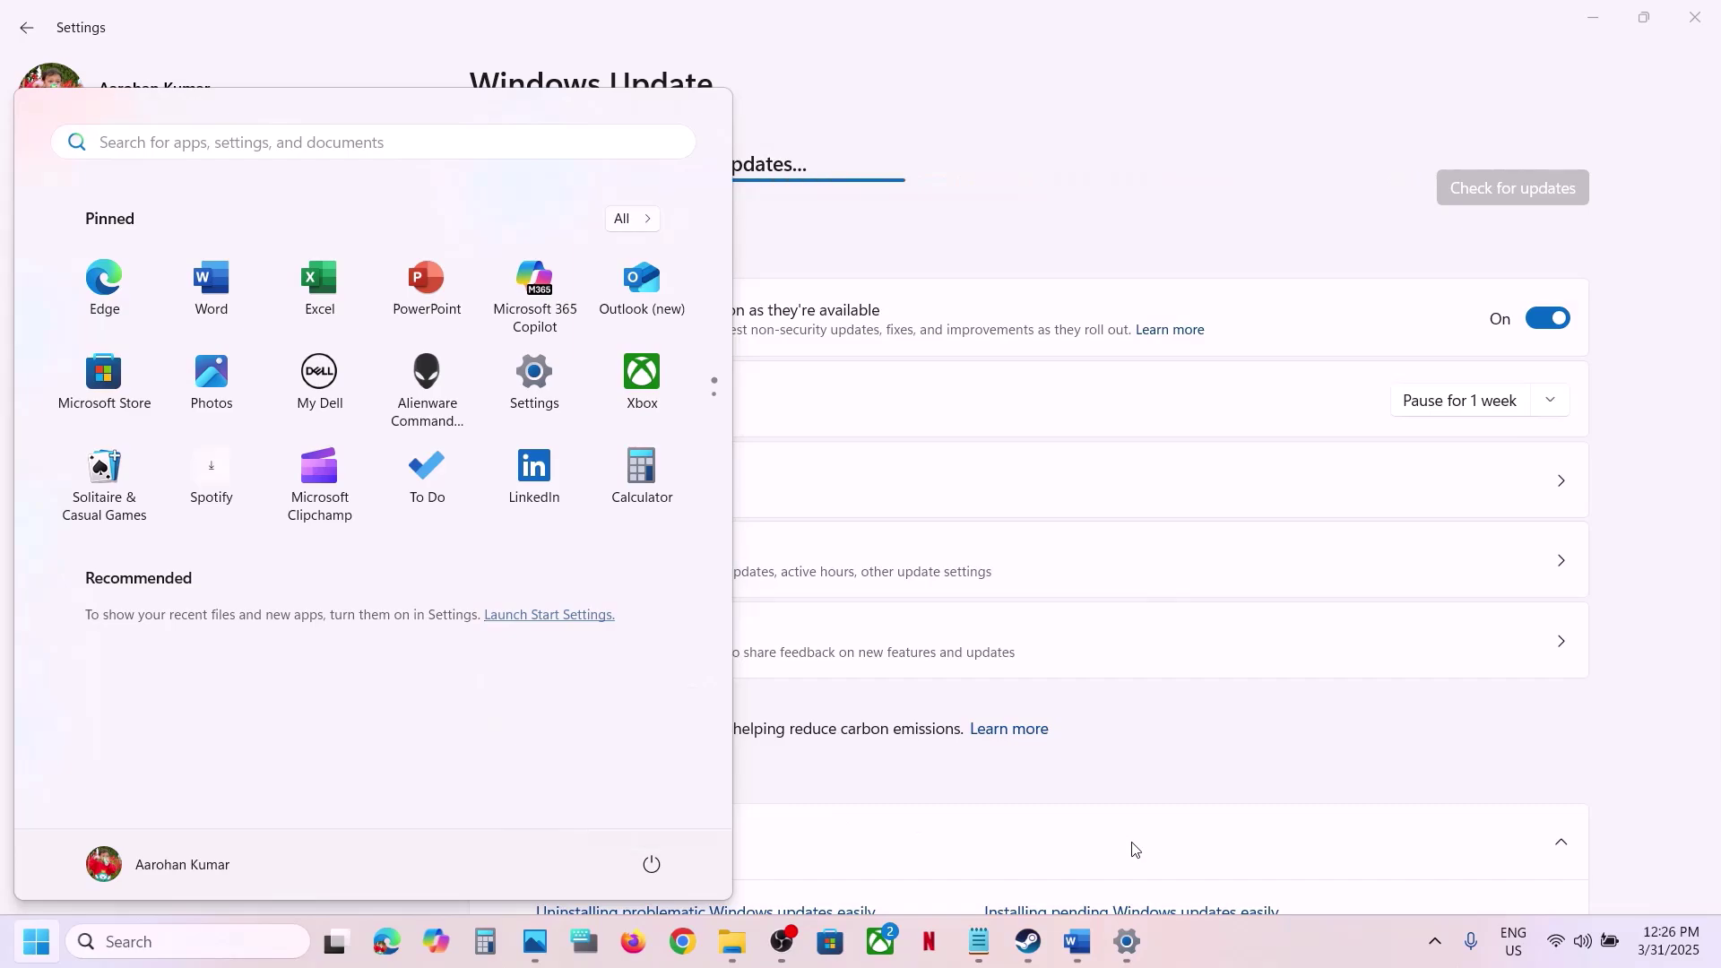
Highlight "Fix Problems Using Windows Update" in Step 6 of the Word document, and open the System Recovery page in Settings
left_click(1082, 955)
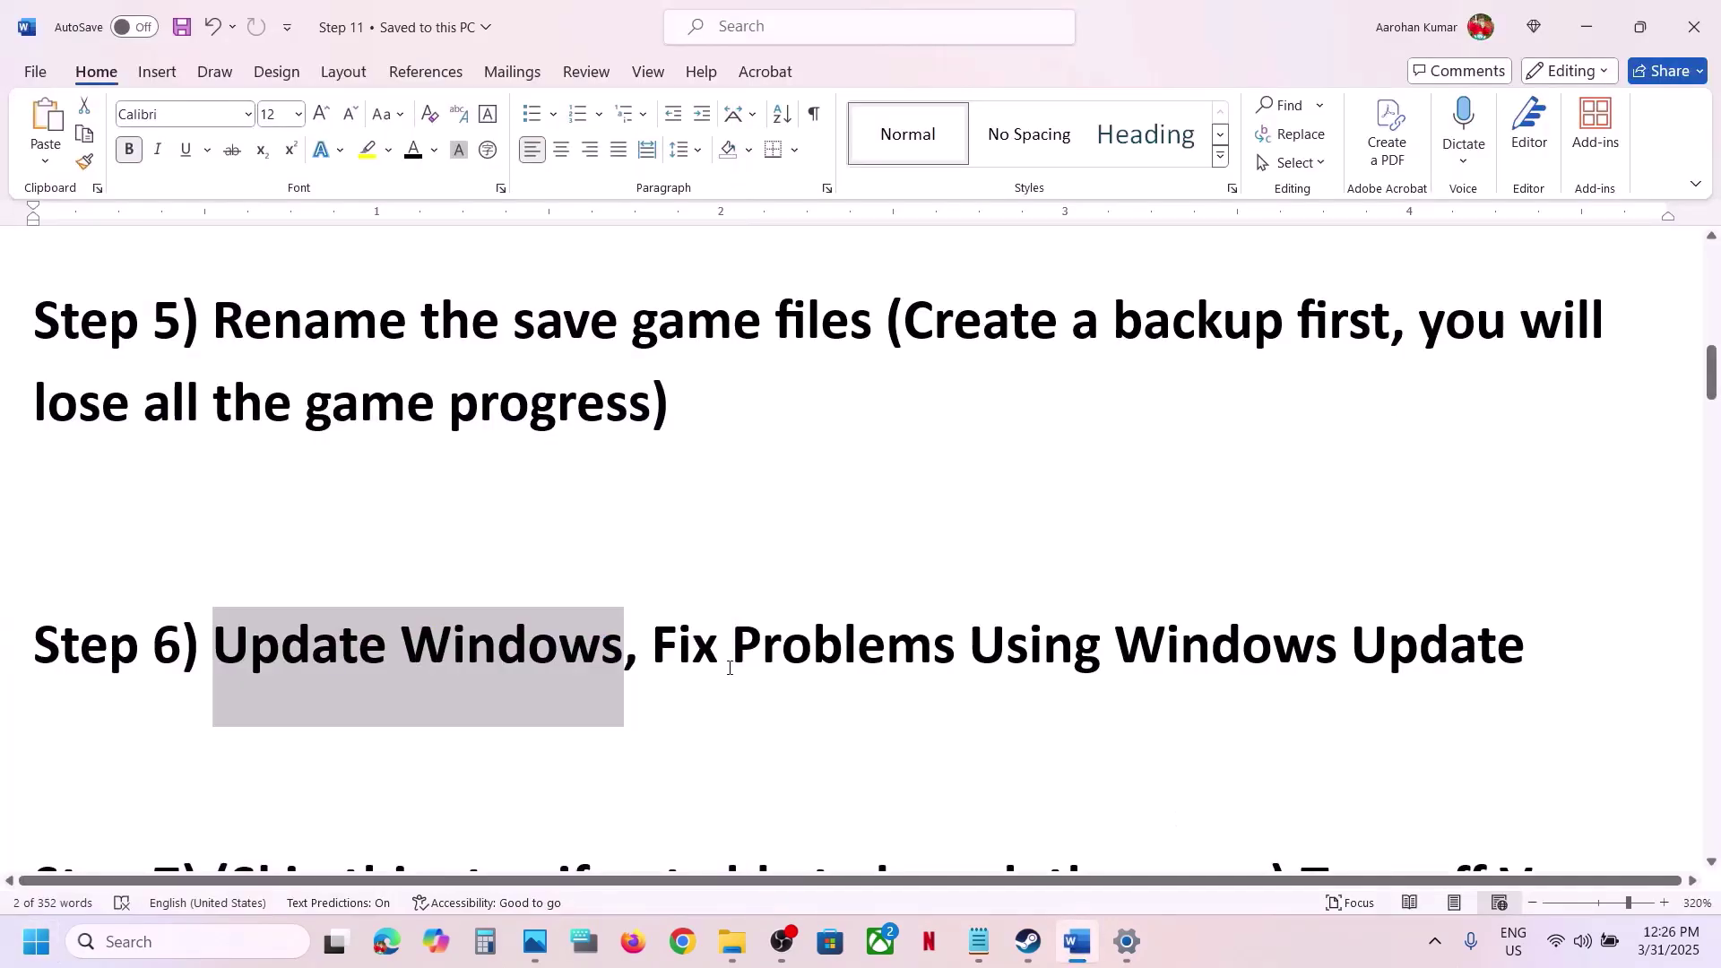
left_click_drag(667, 644, 1524, 650)
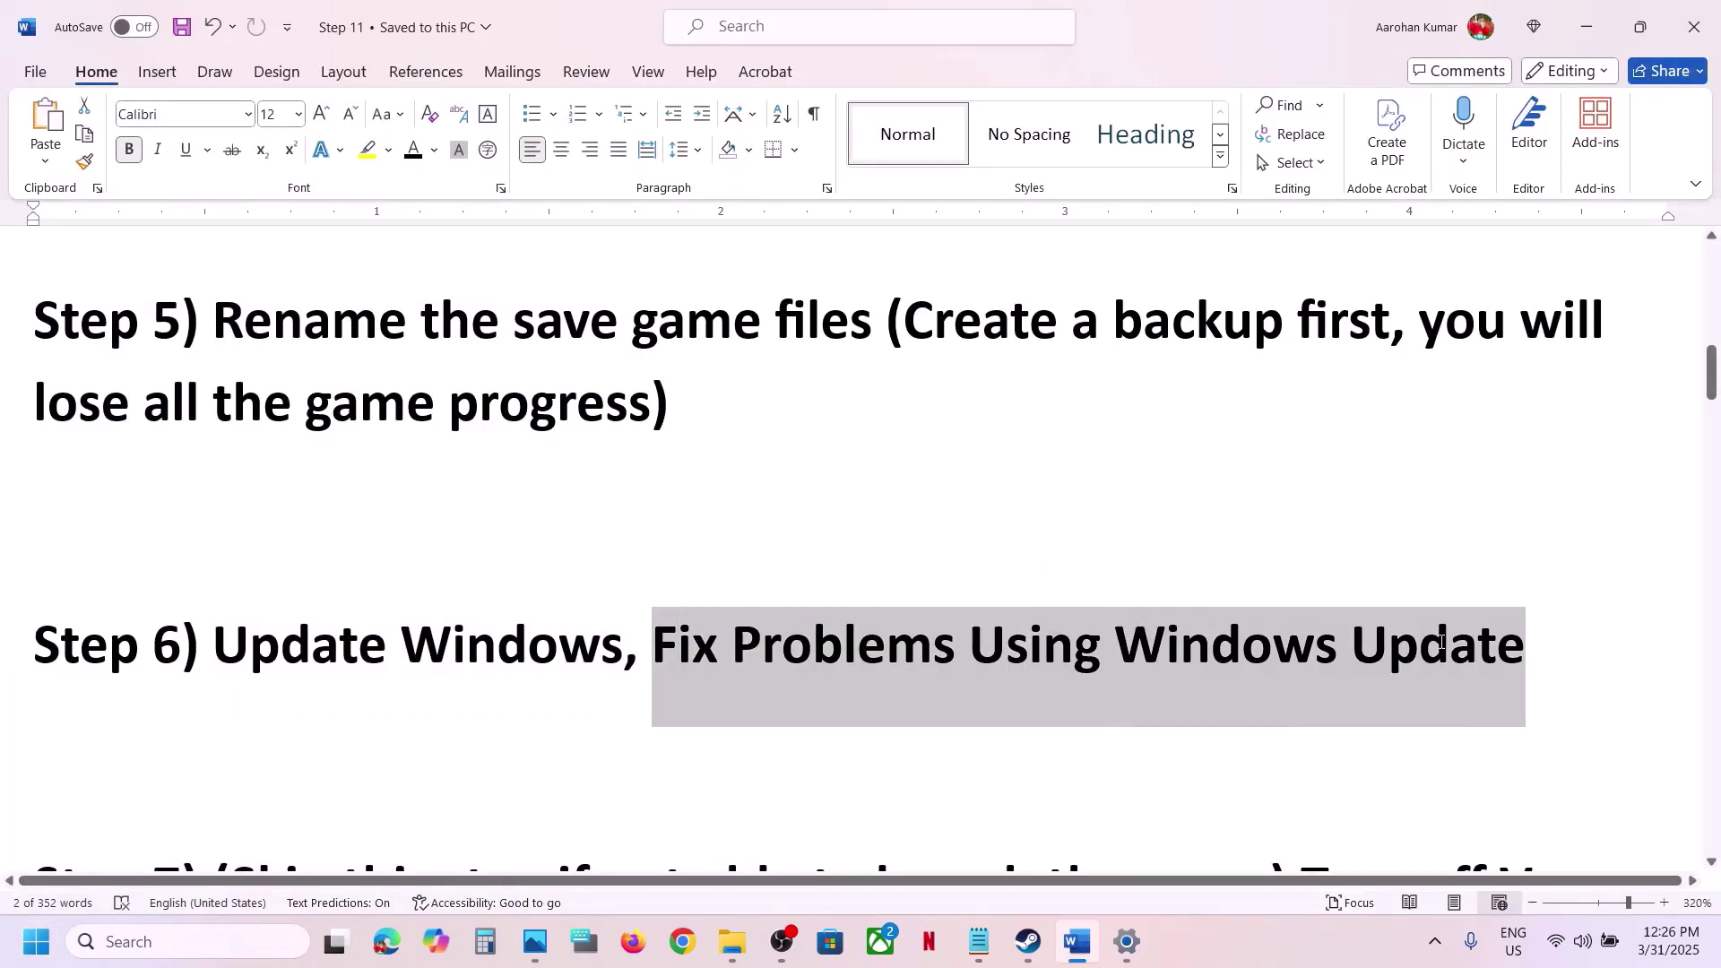
left_click(1126, 941)
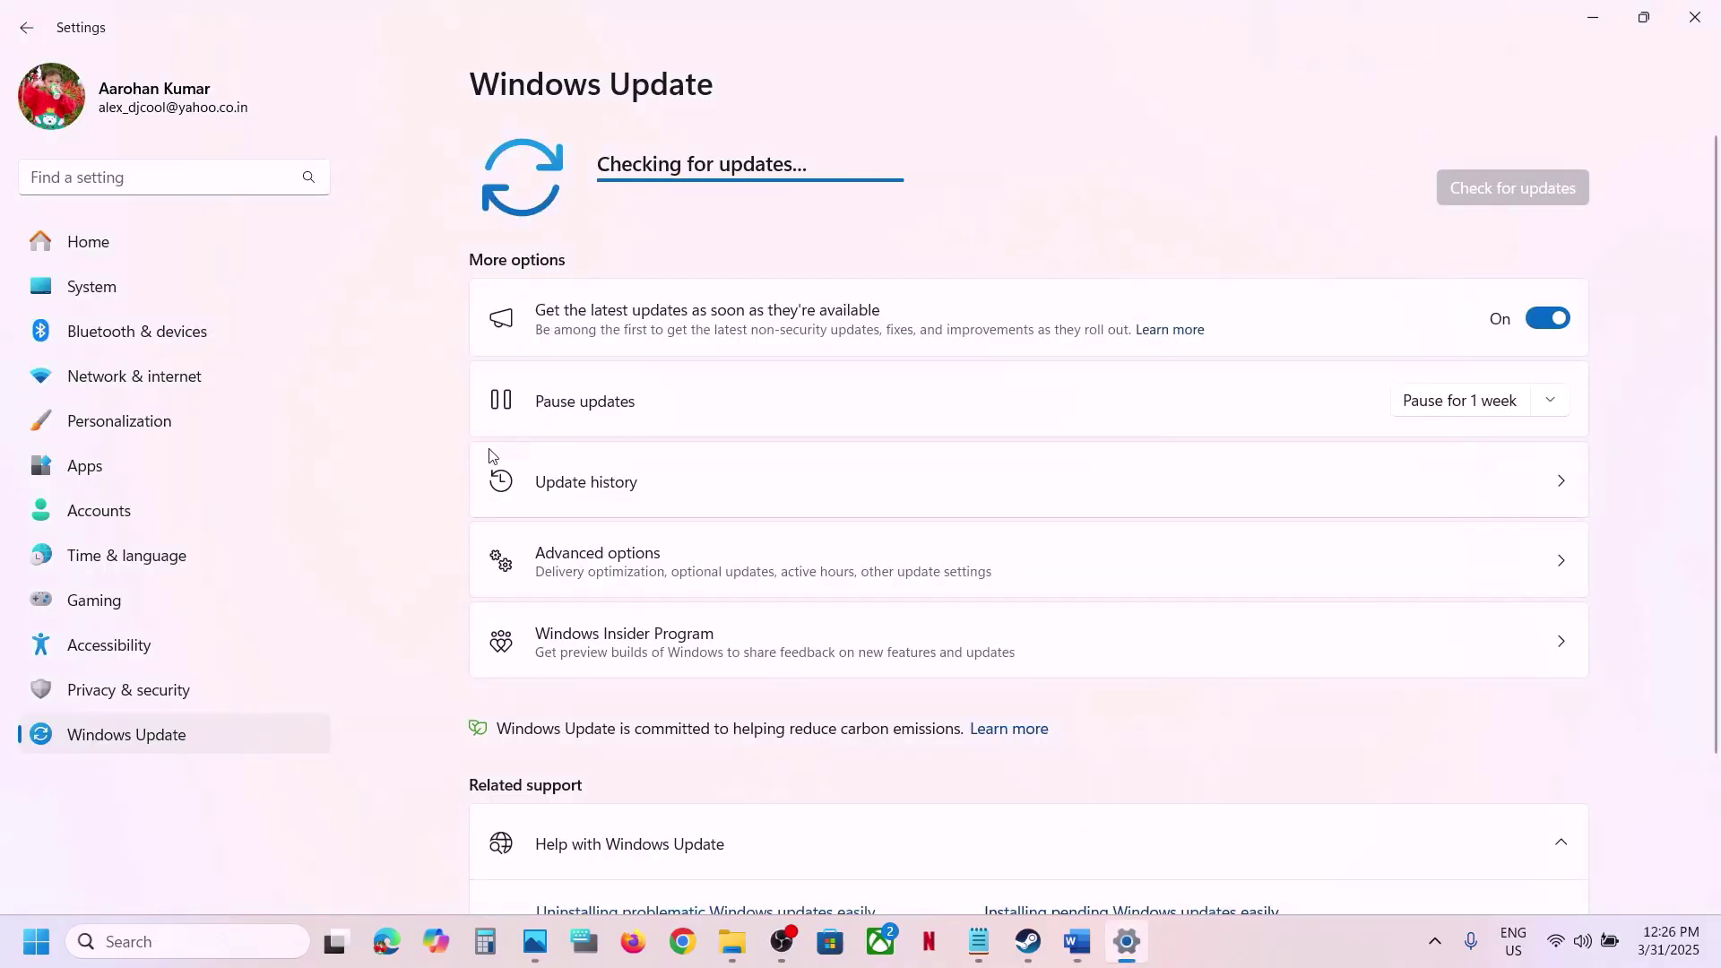
left_click(123, 287)
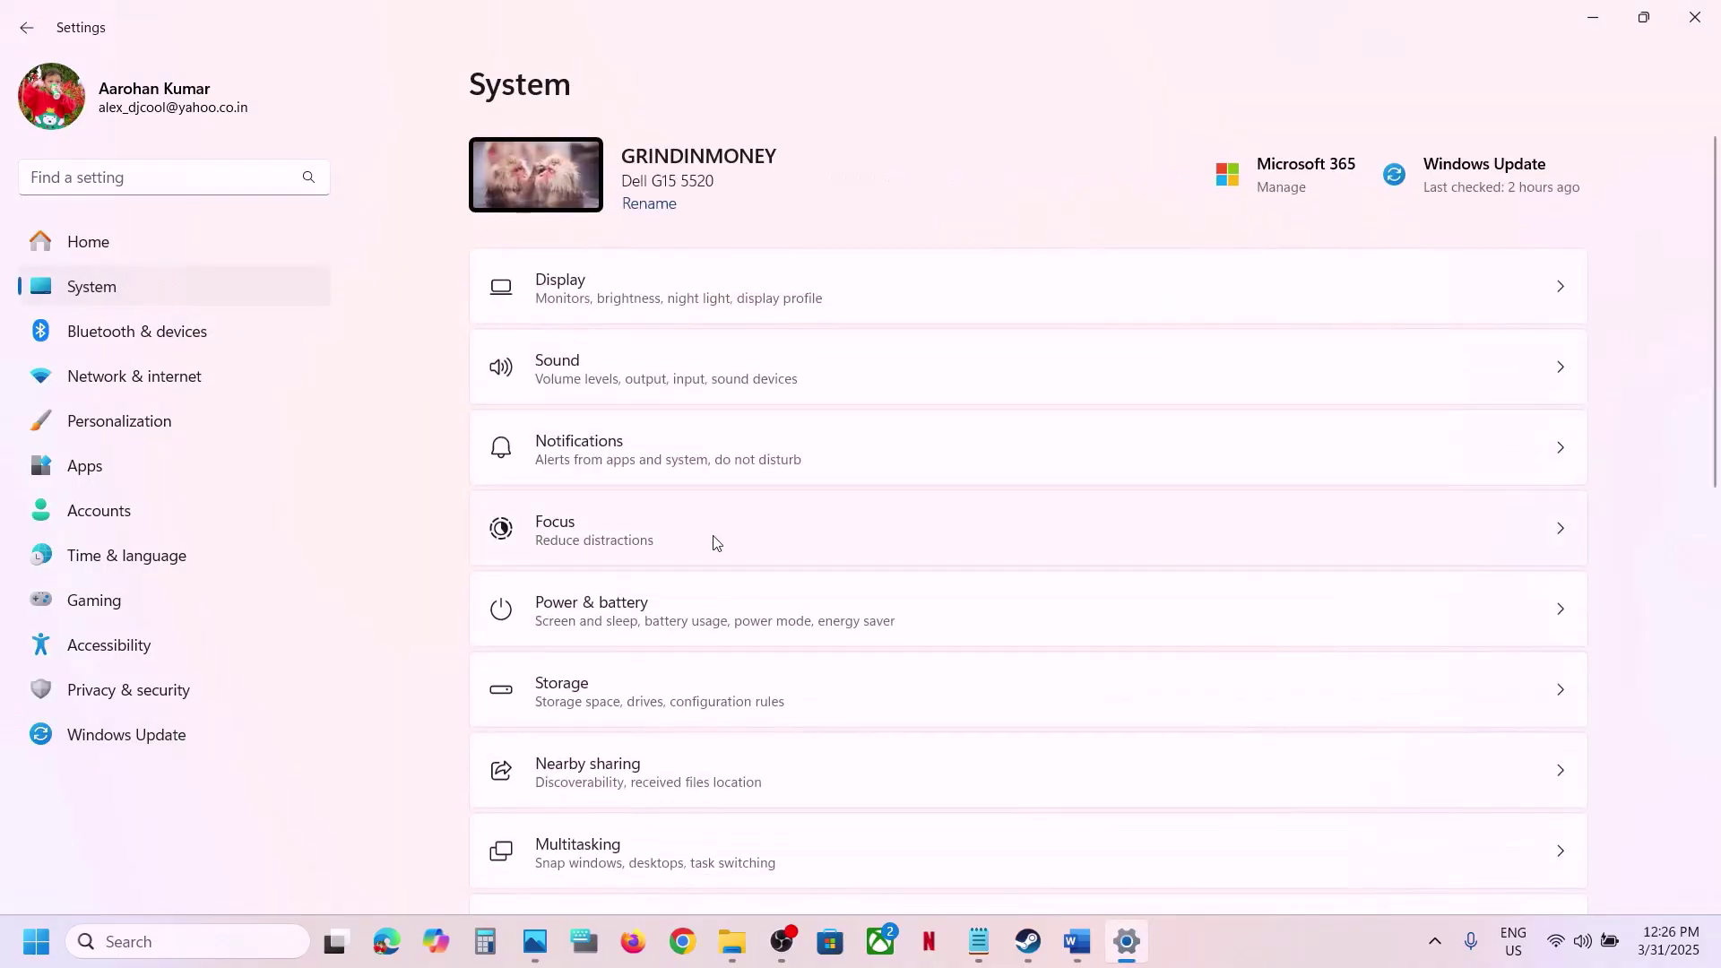
scroll(712, 541, "down", 6)
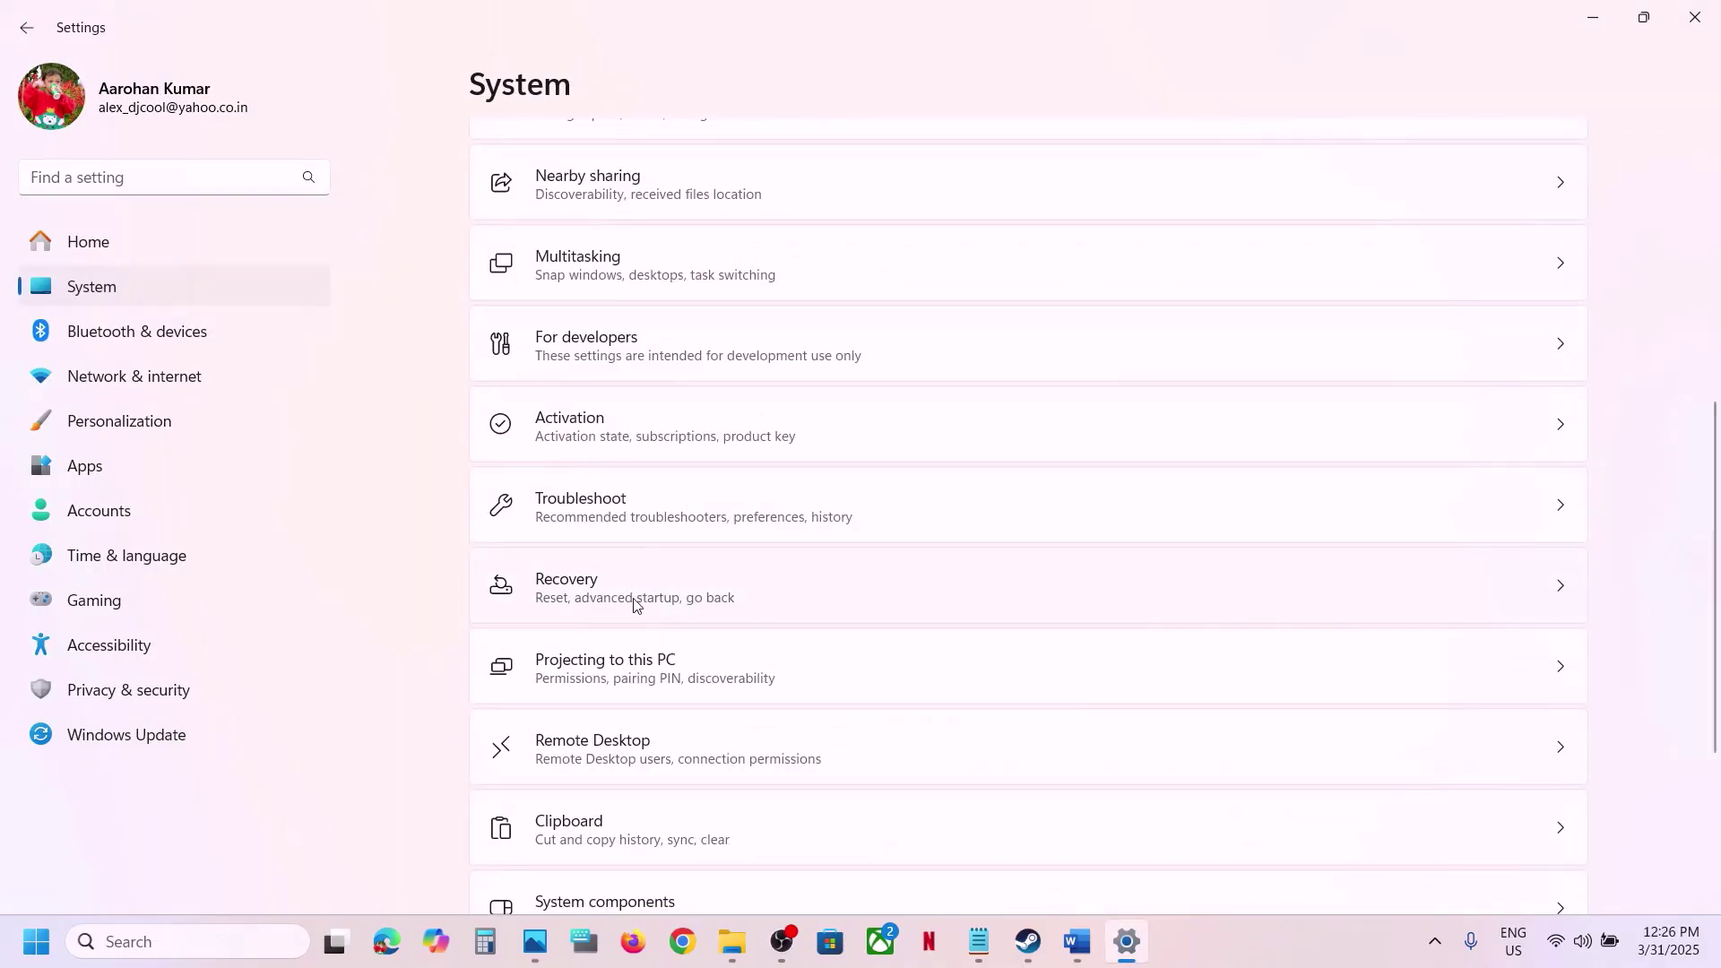
left_click(630, 605)
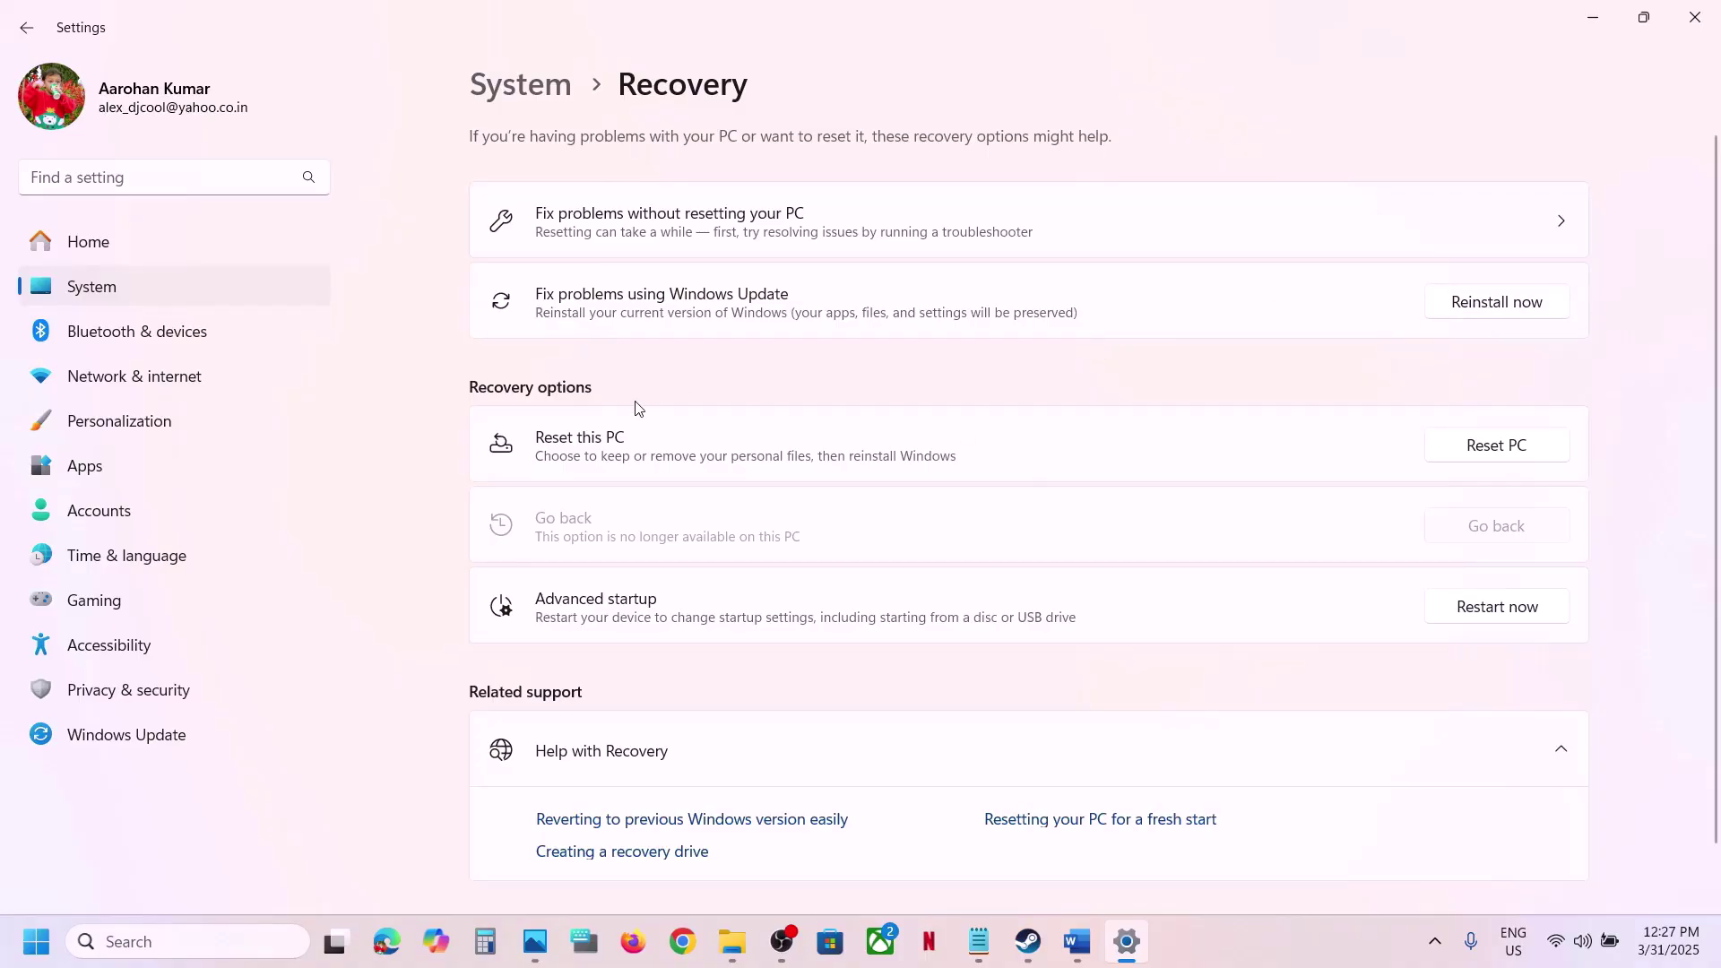
Run winver from Windows search to view the installed Windows version, and close the About Windows dialog
left_click(136, 941)
type("wi")
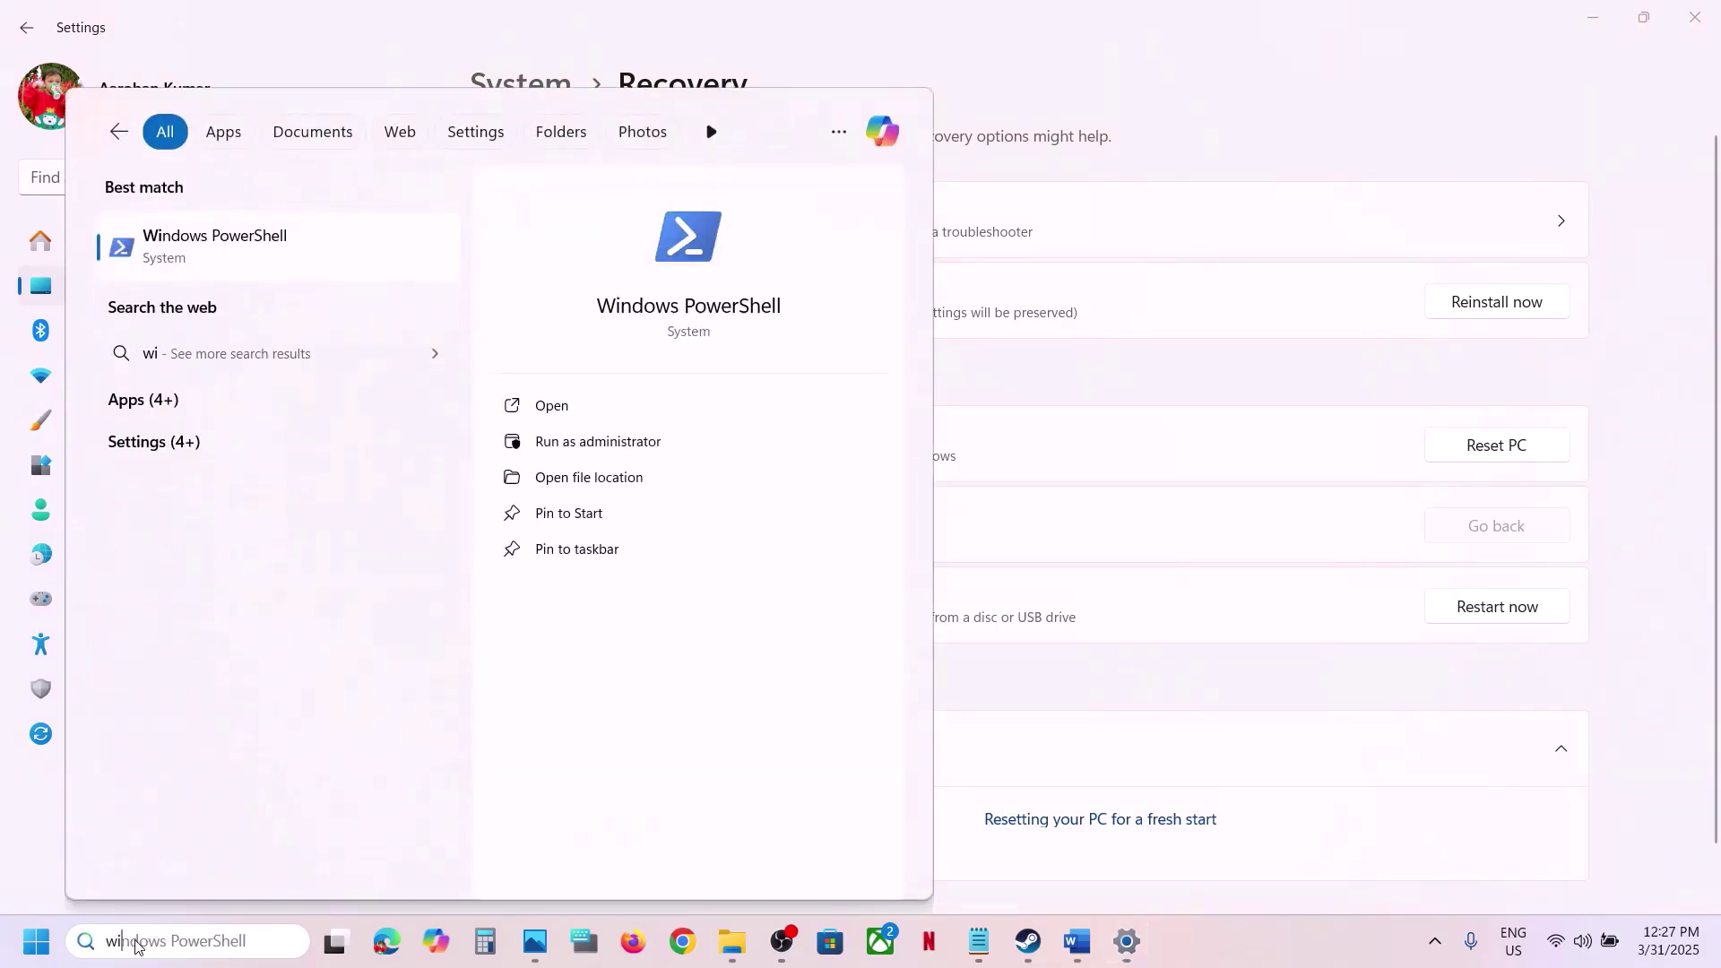
type("nver")
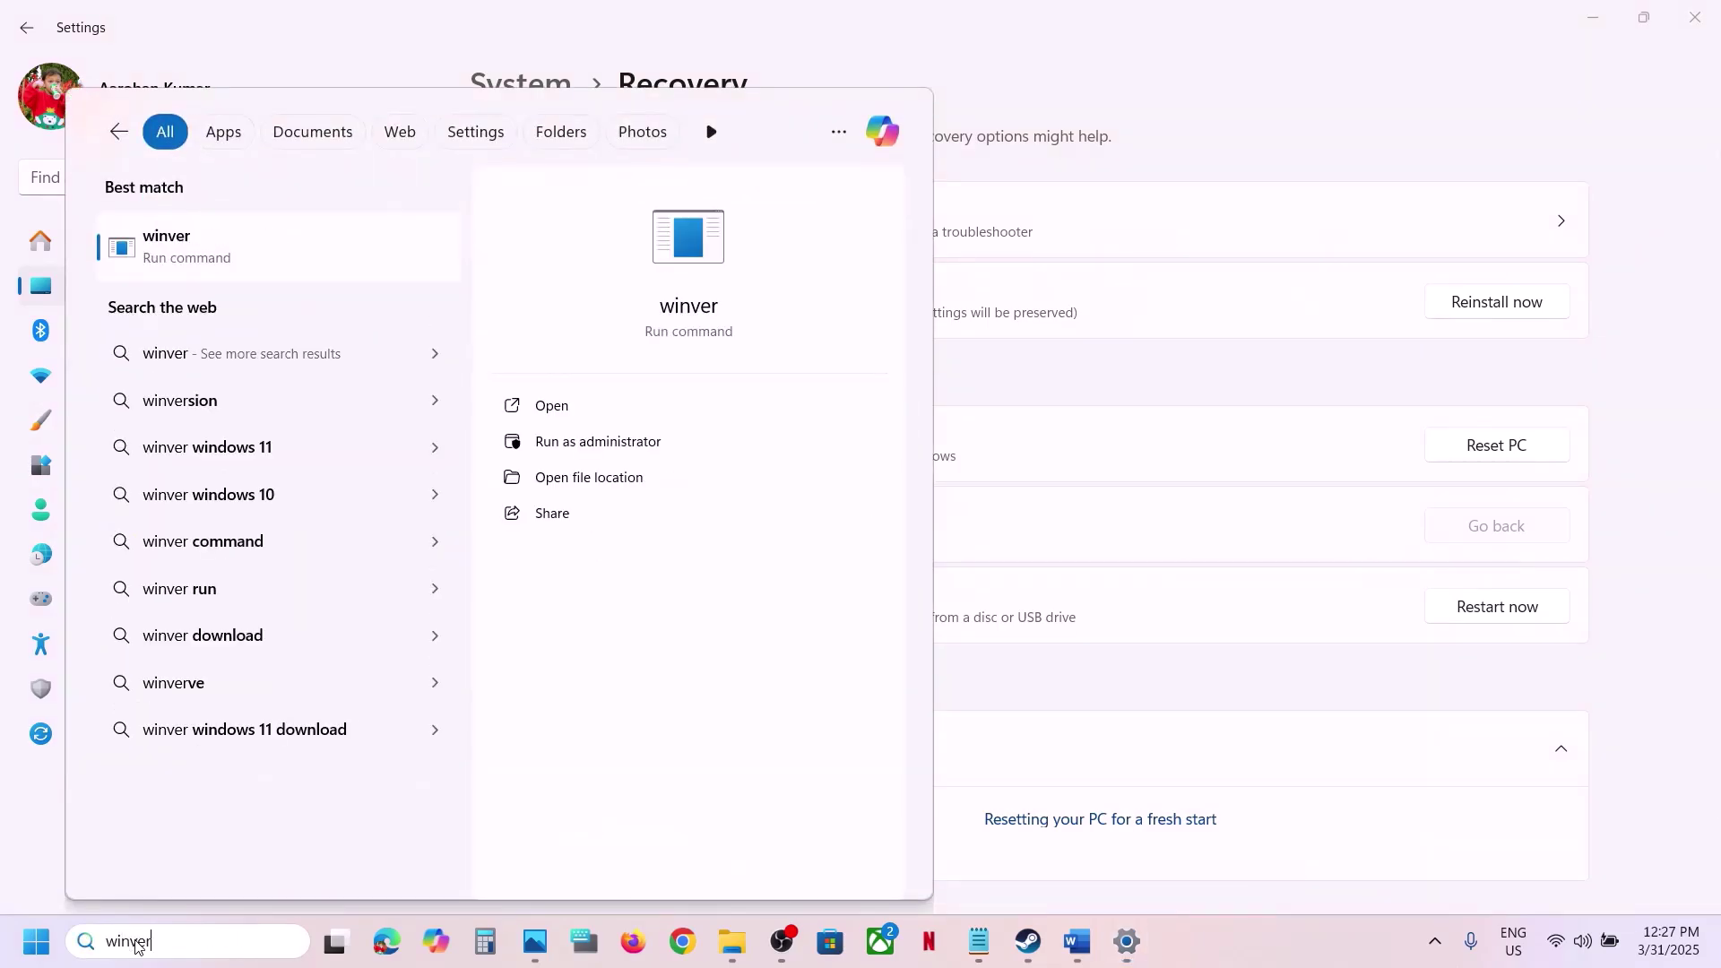
key("Return")
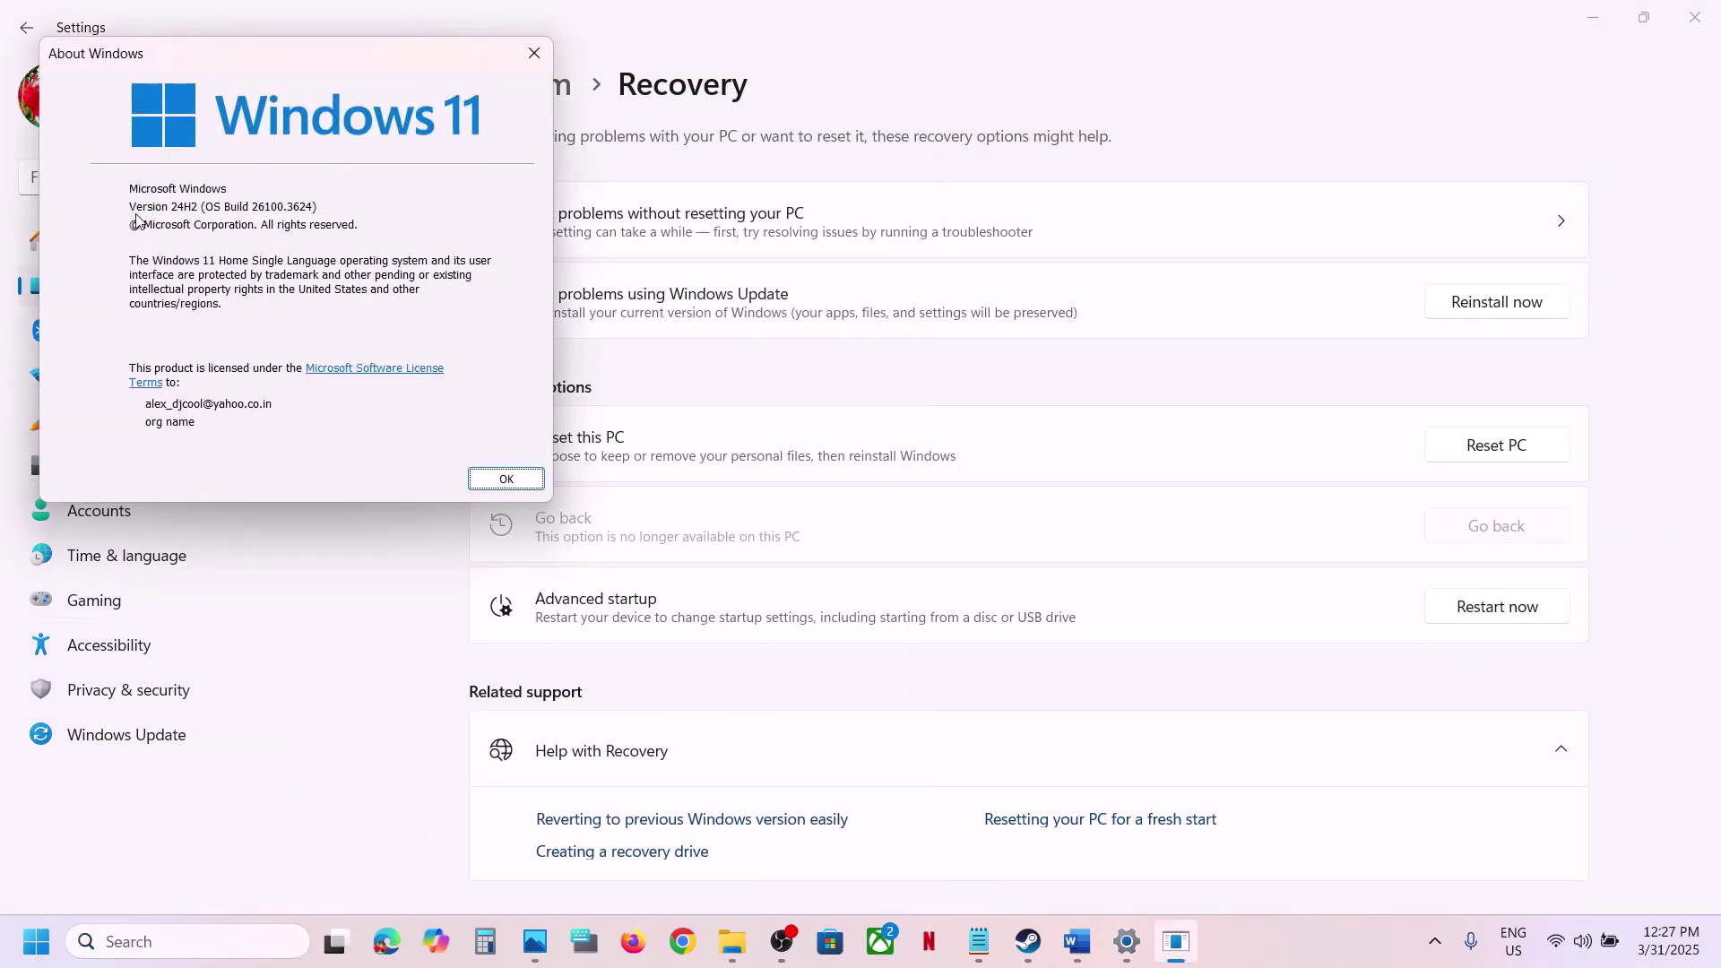
left_click(534, 53)
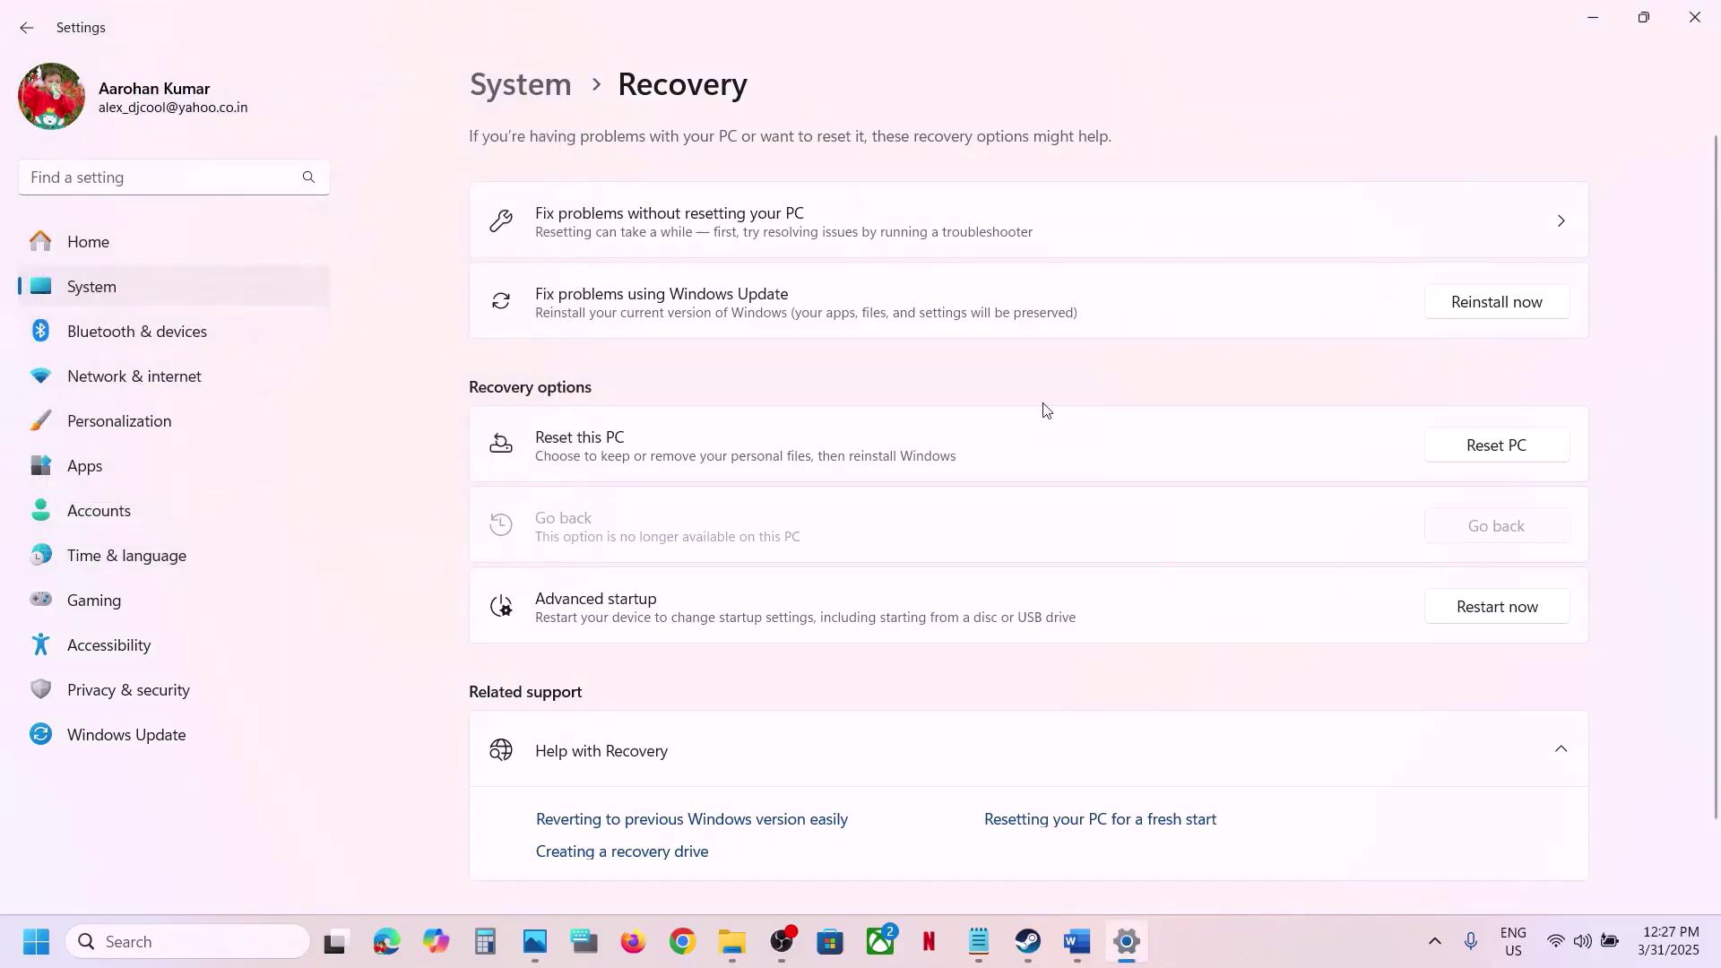
Switch to the Word document and read Step 7 about turning off V sync, highlighting its text
left_click(1028, 941)
left_click(1077, 941)
scroll(680, 538, "down", 3)
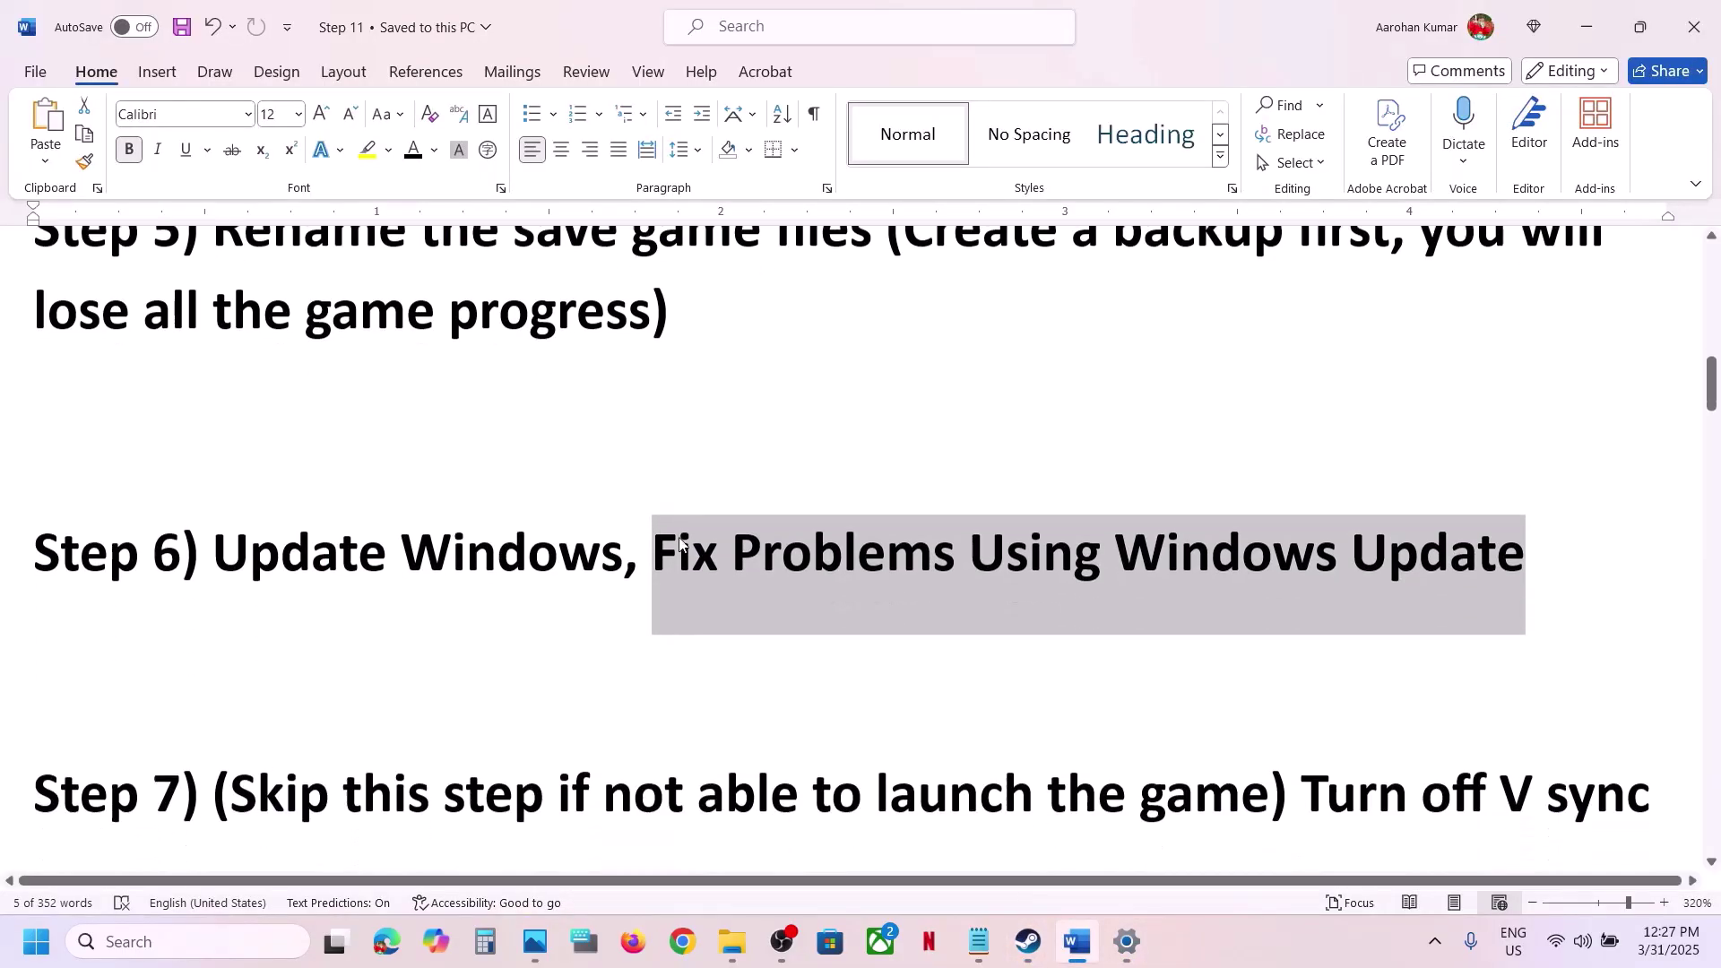
scroll(679, 537, "up", 1)
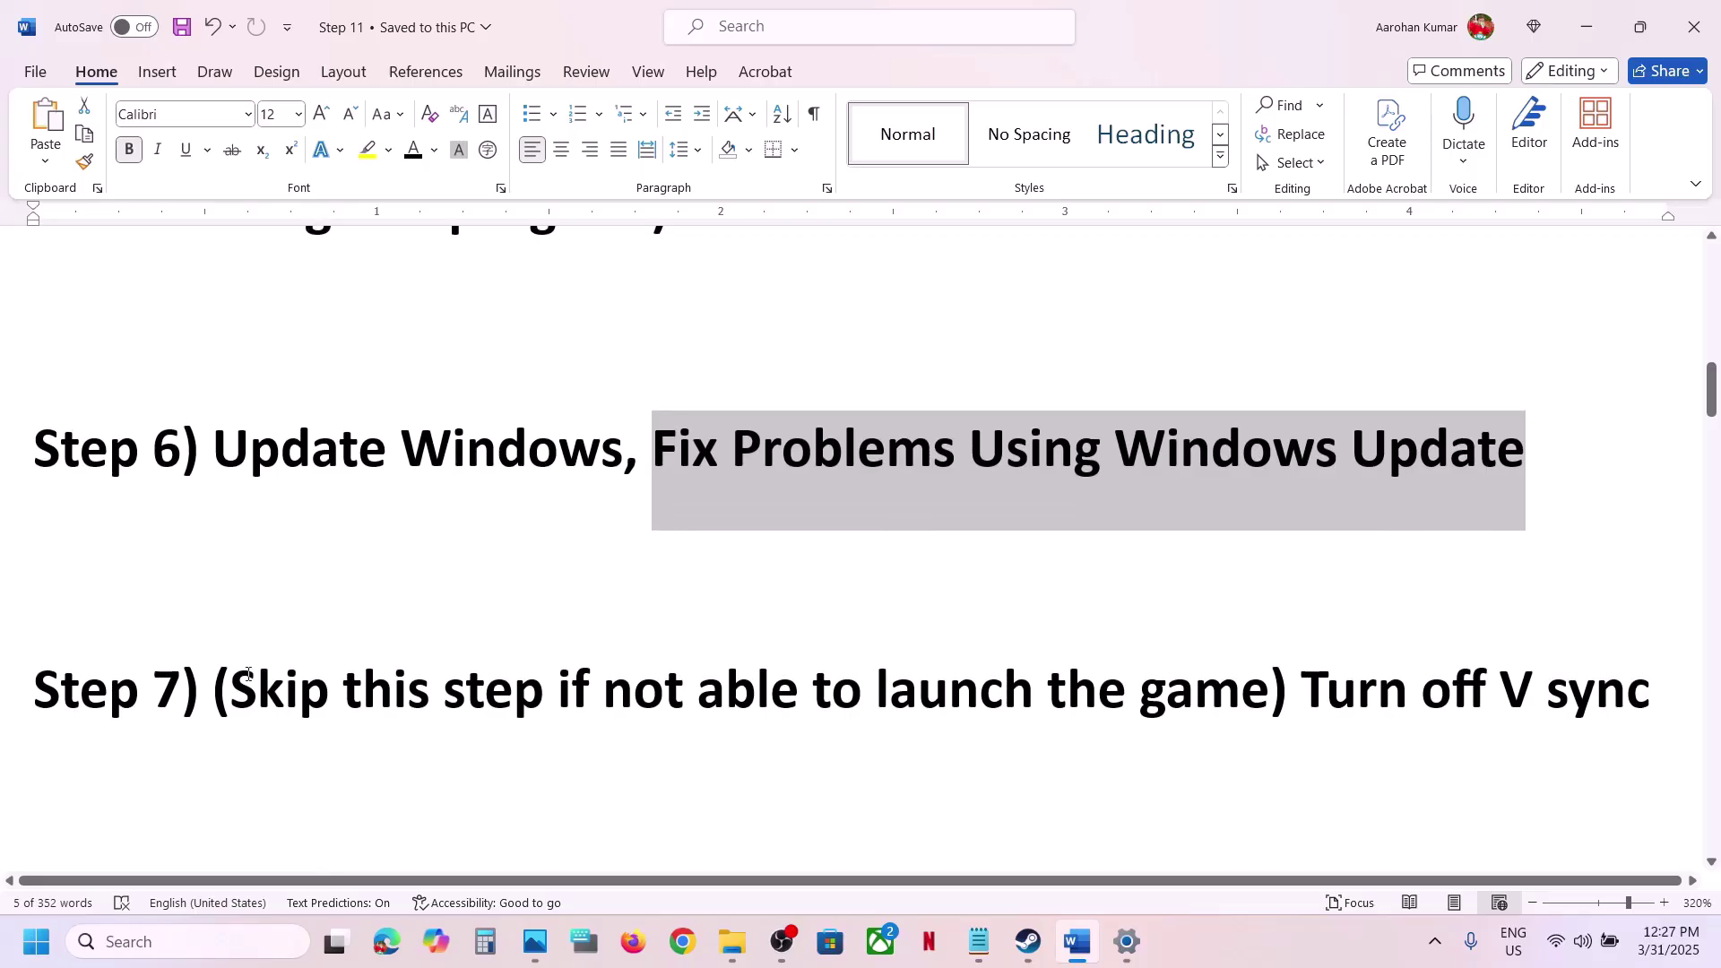
left_click_drag(231, 690, 1649, 695)
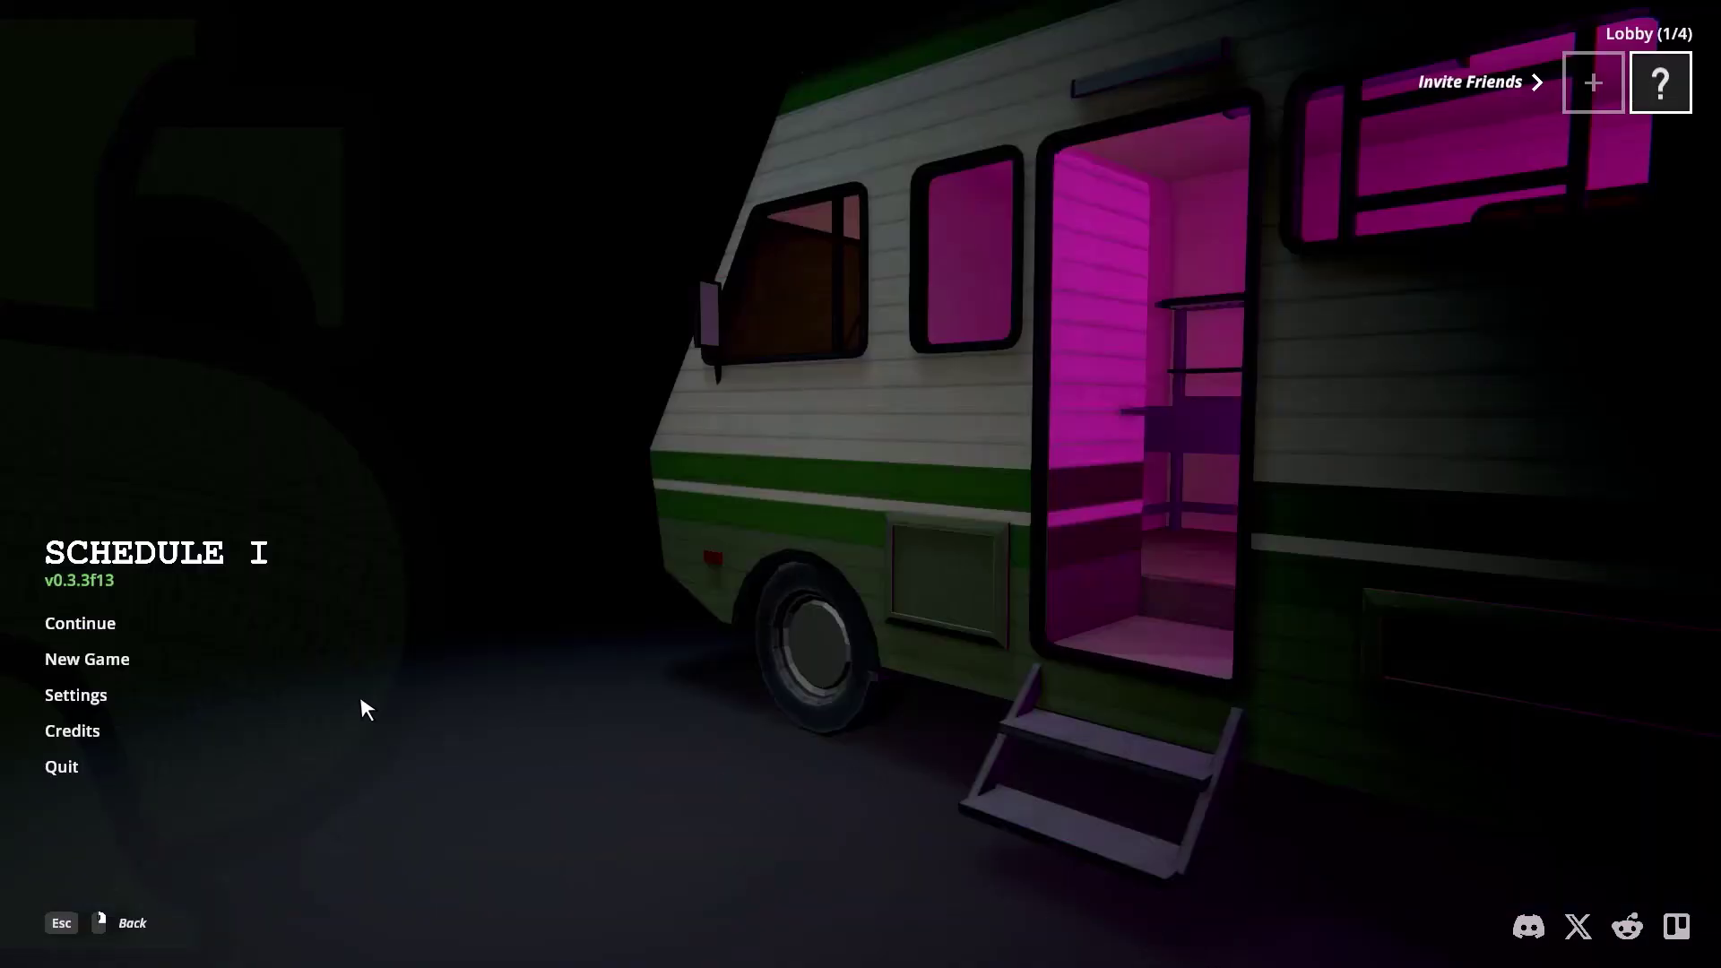
Turn off VSync in the Schedule I display settings, apply and keep the change, and leave the settings
left_click(92, 697)
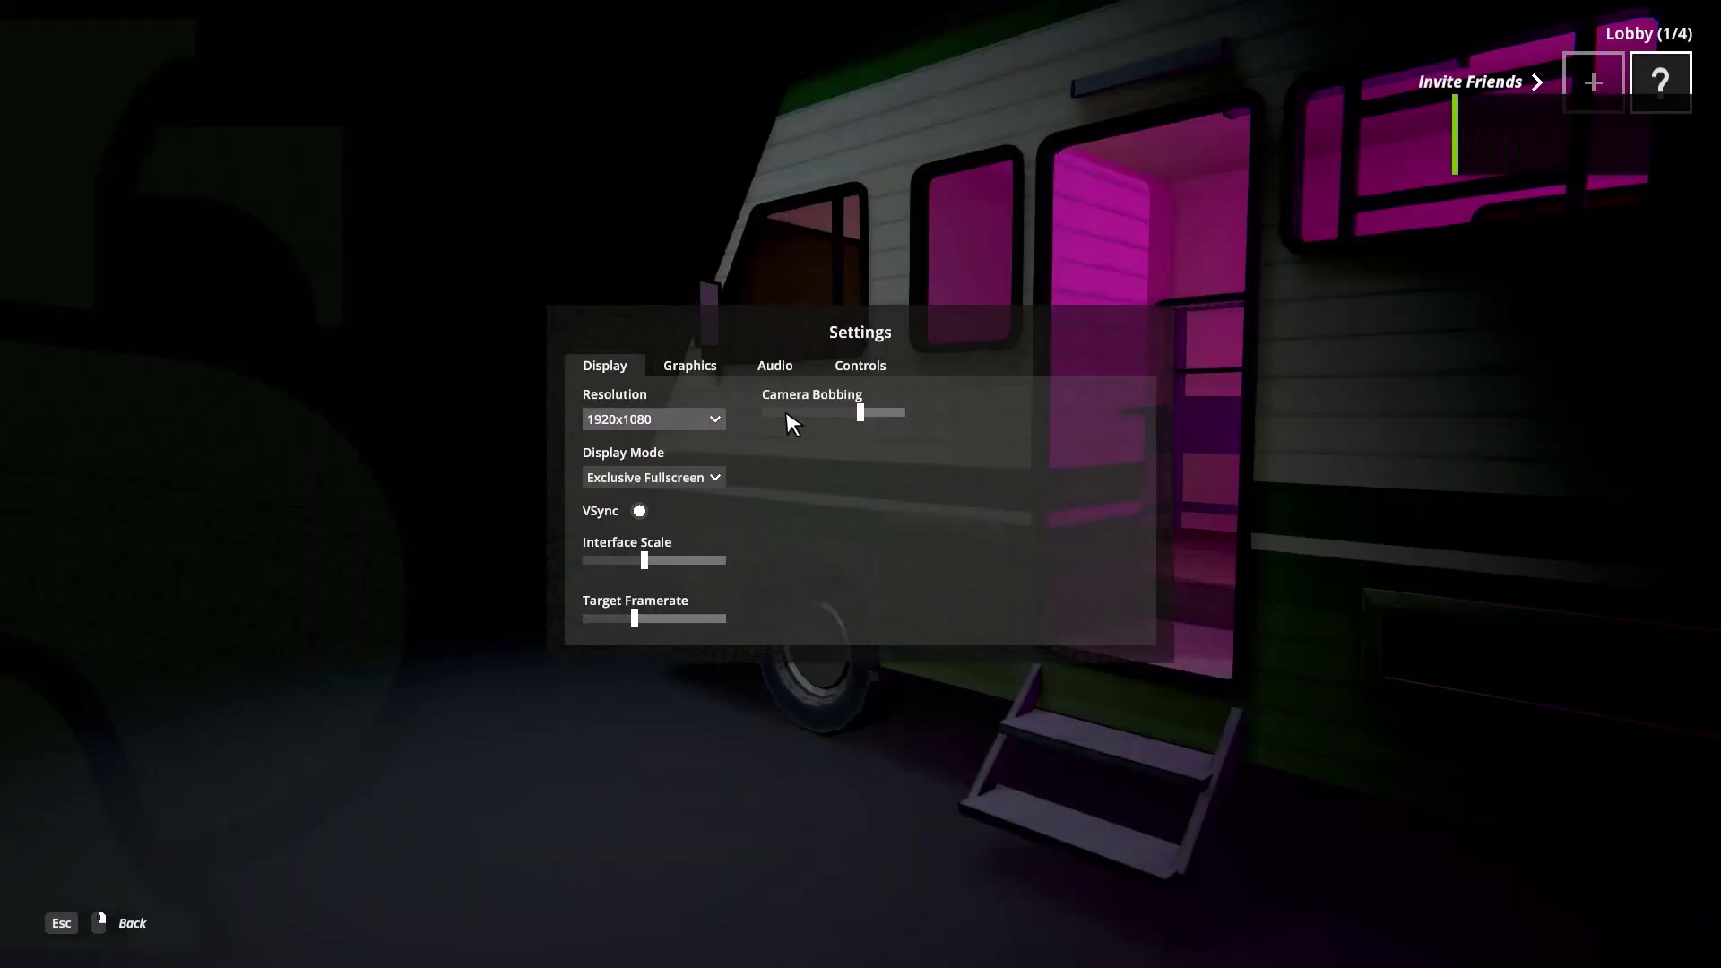
left_click(639, 511)
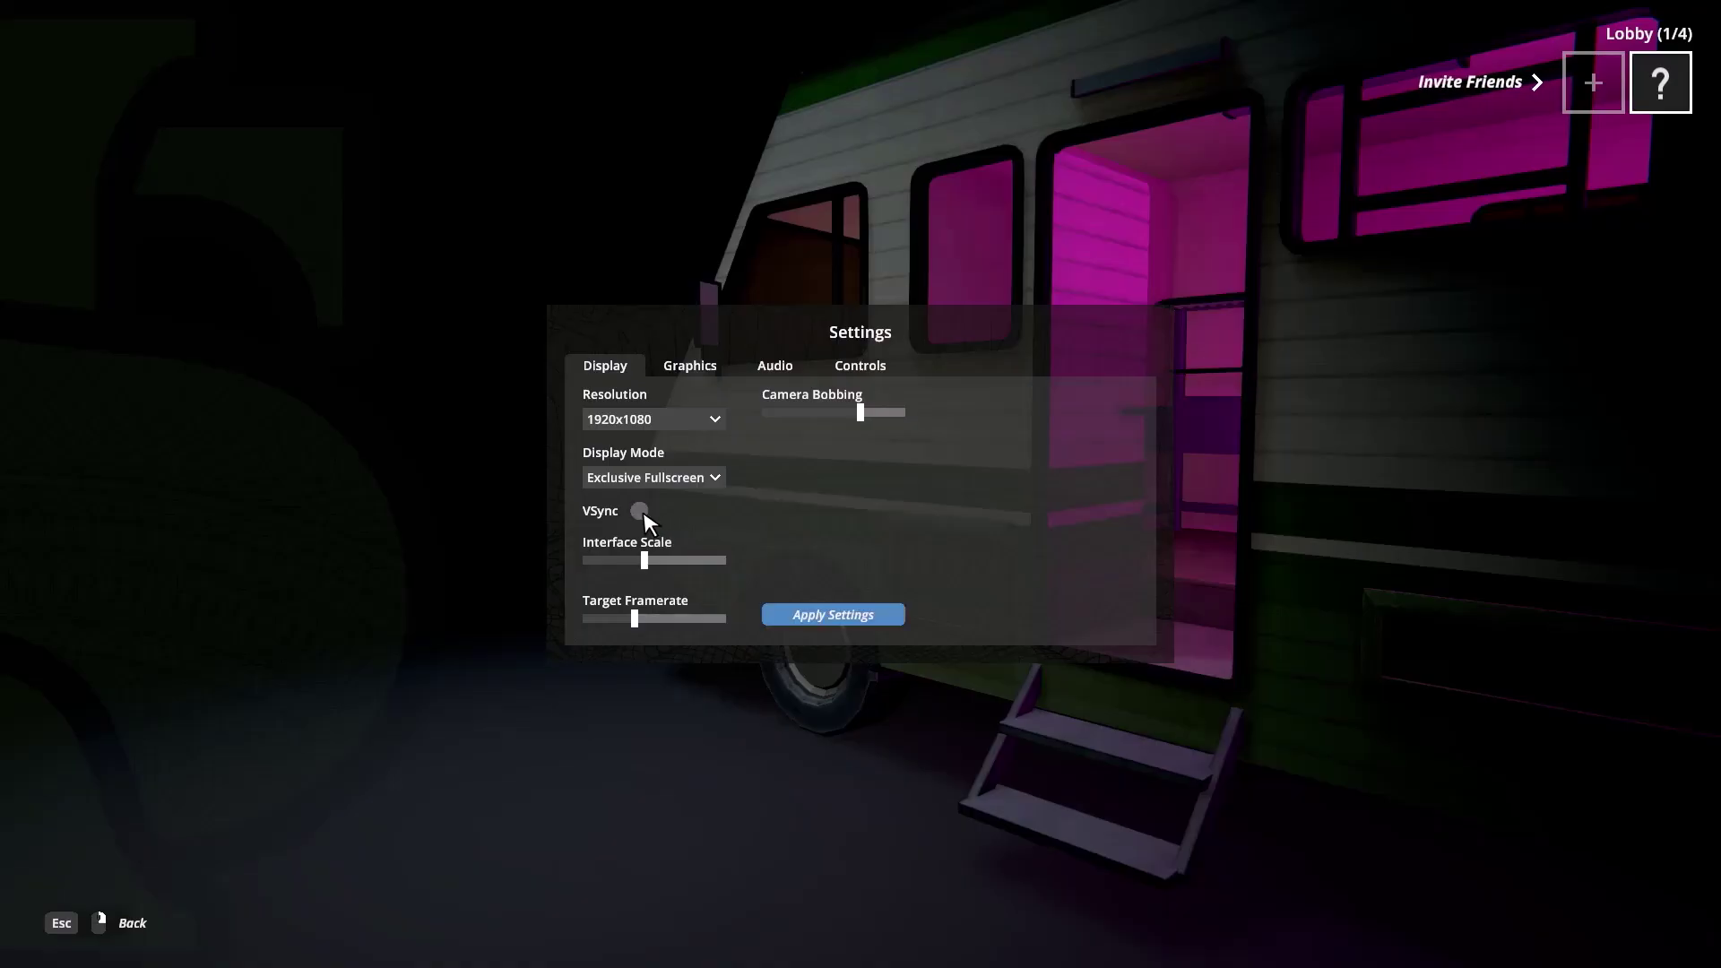
left_click(848, 616)
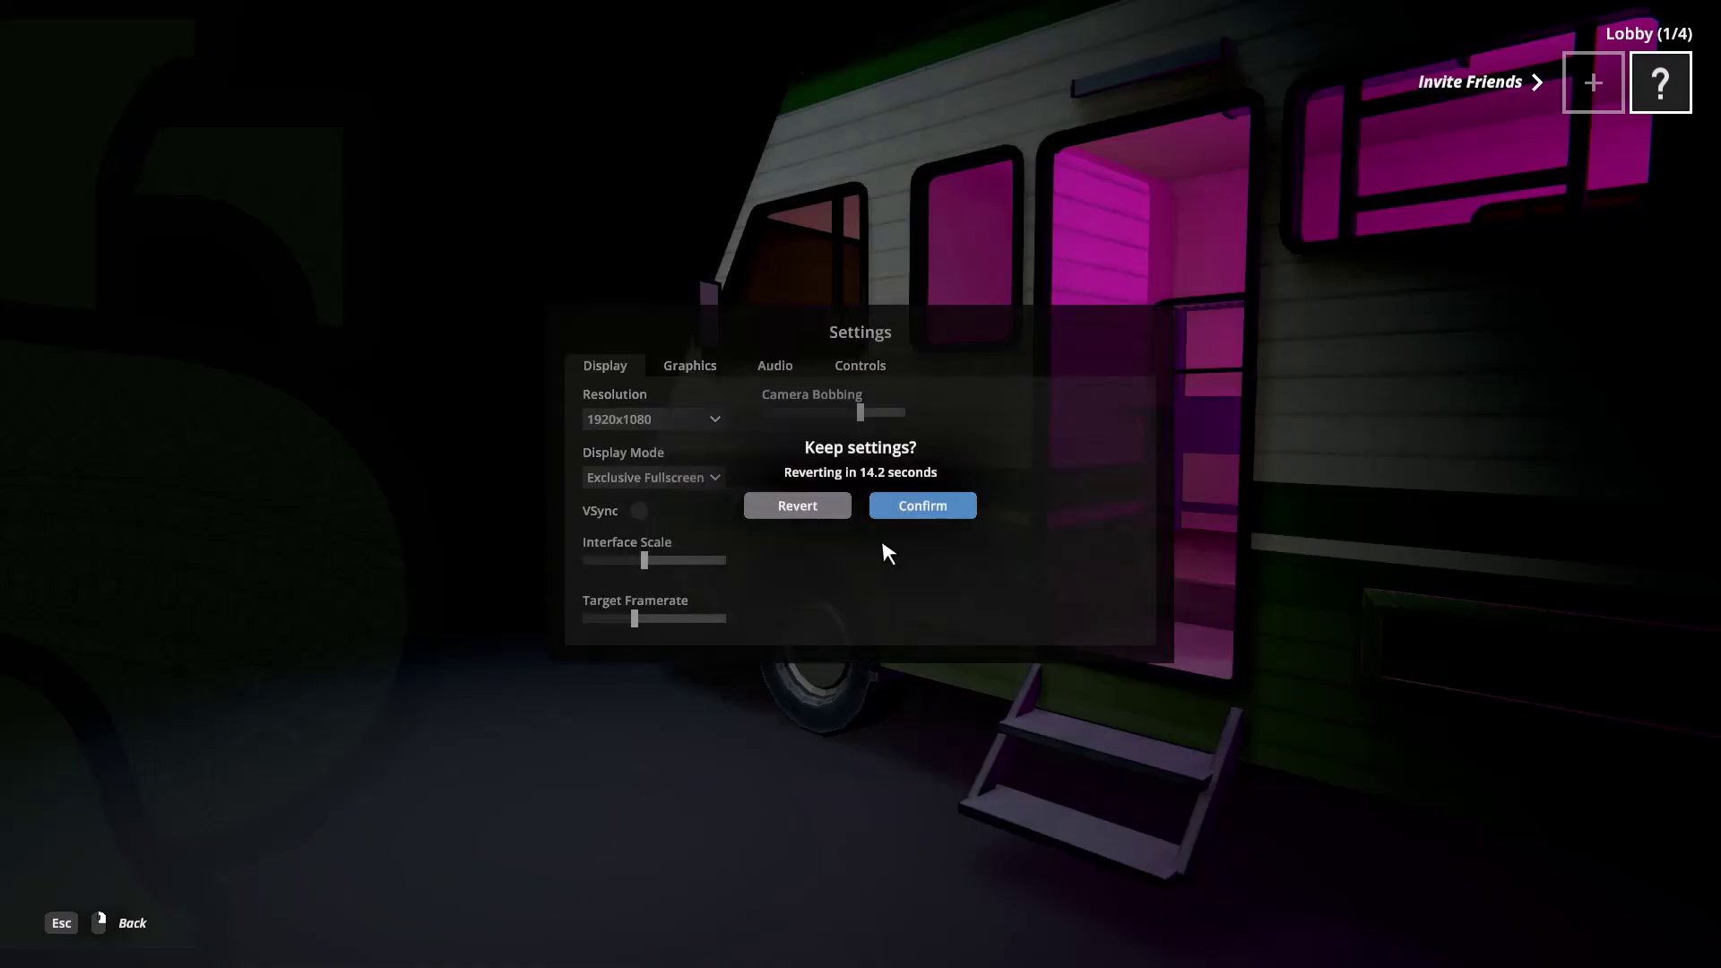
left_click(936, 507)
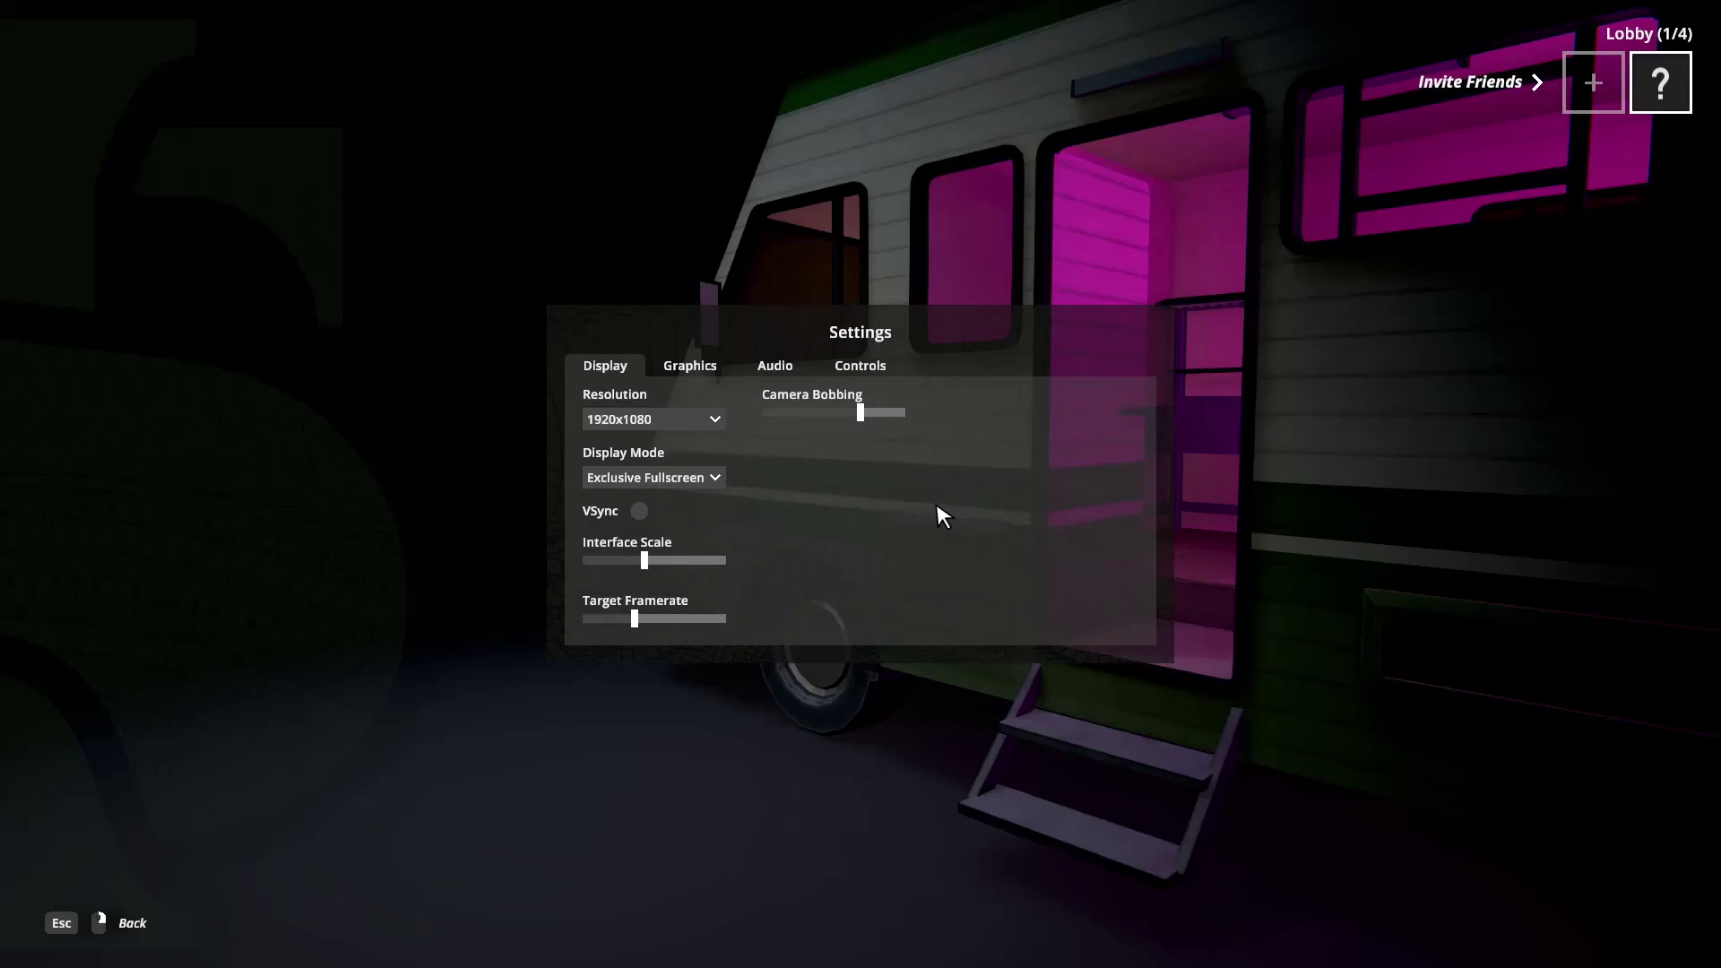
key("Escape")
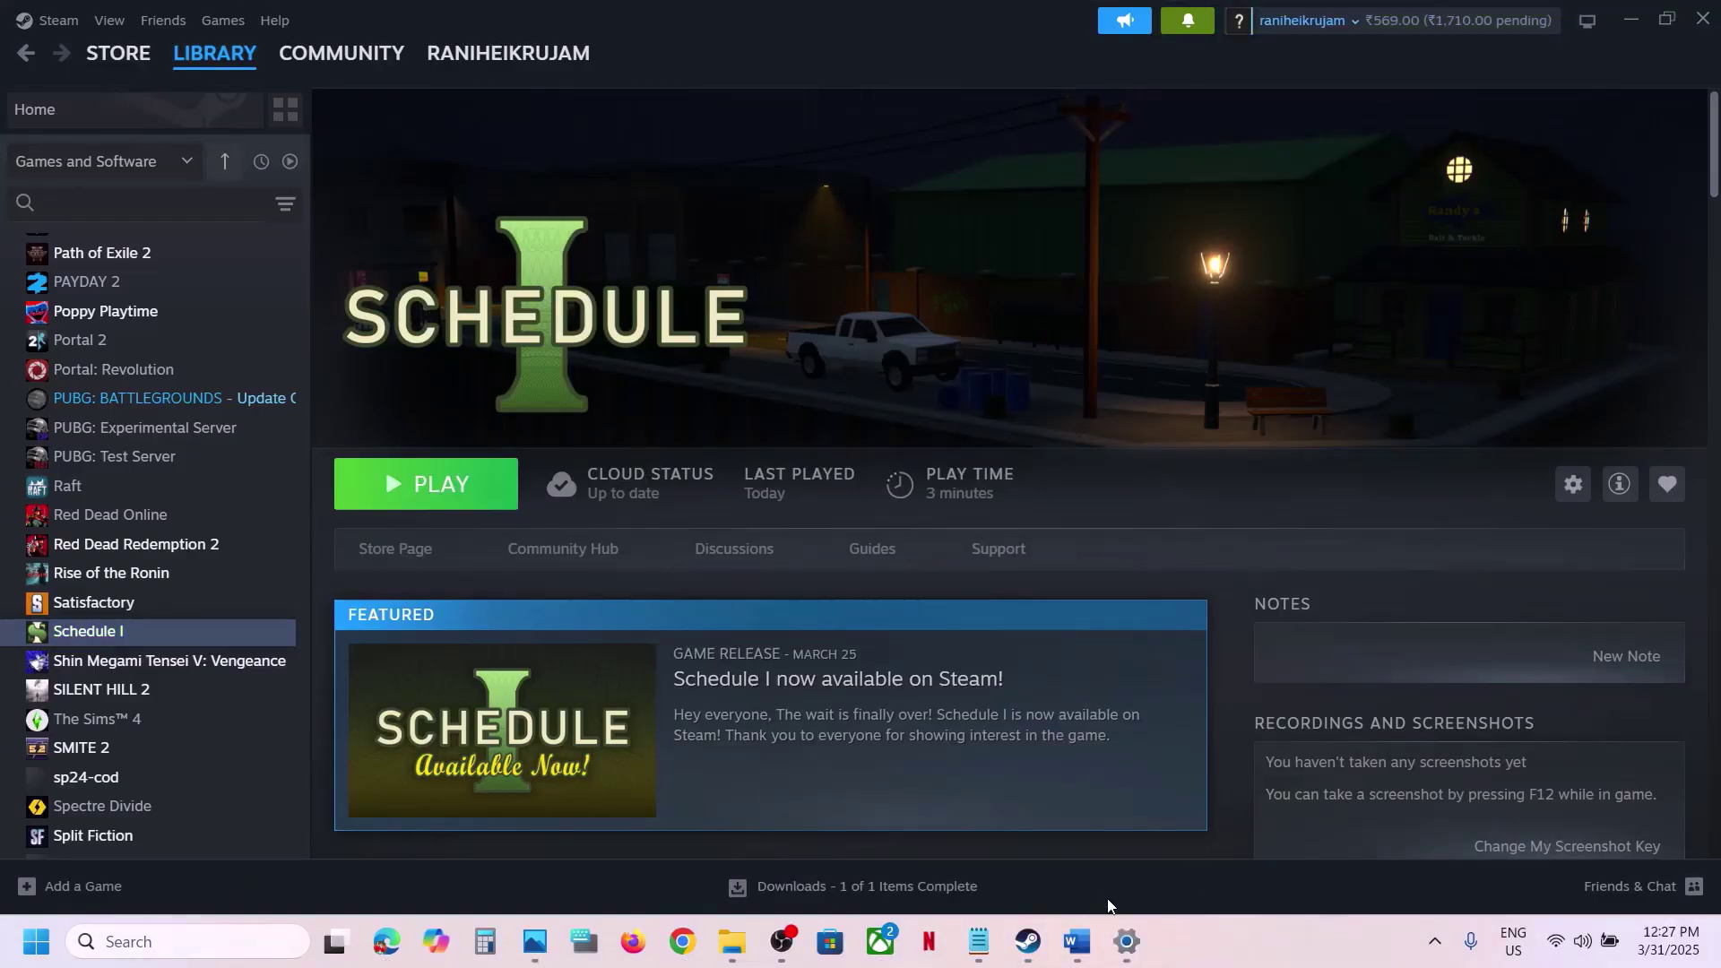
Switch to the Word document and read the network commands listed under Step 8
left_click(1076, 941)
scroll(753, 628, "down", 3)
scroll(752, 629, "down", 3)
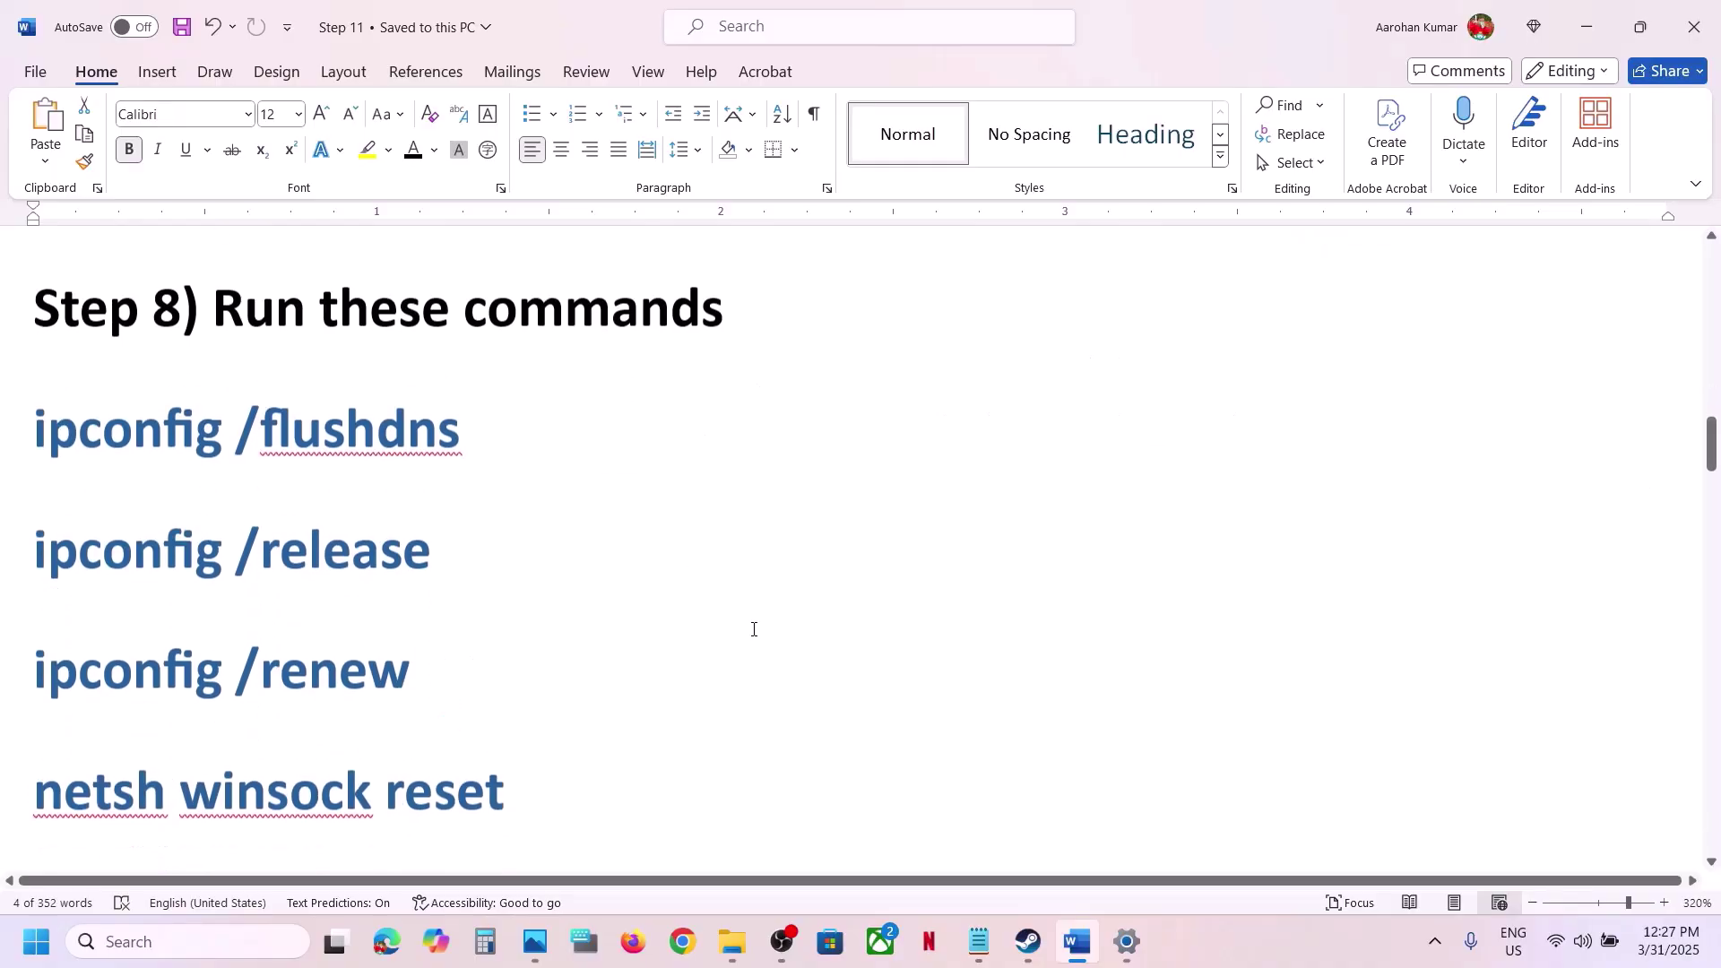
Find Command Prompt through Windows search using cmd and run it as administrator
left_click(220, 942)
type("cmd")
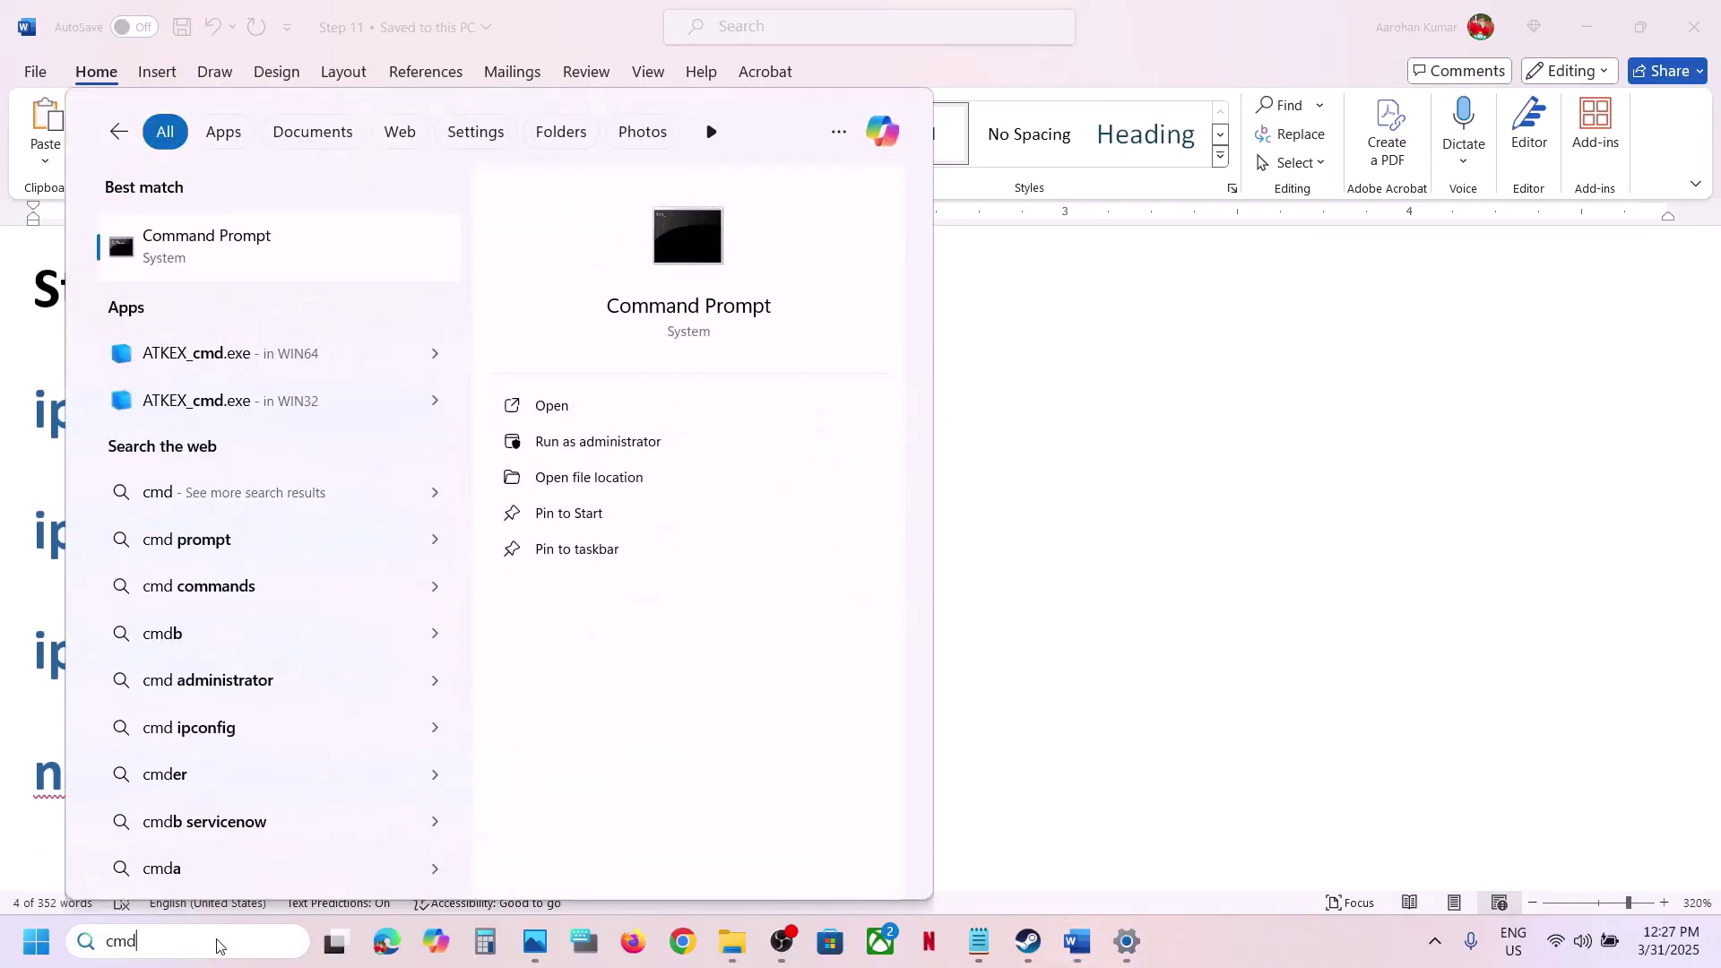
right_click(288, 260)
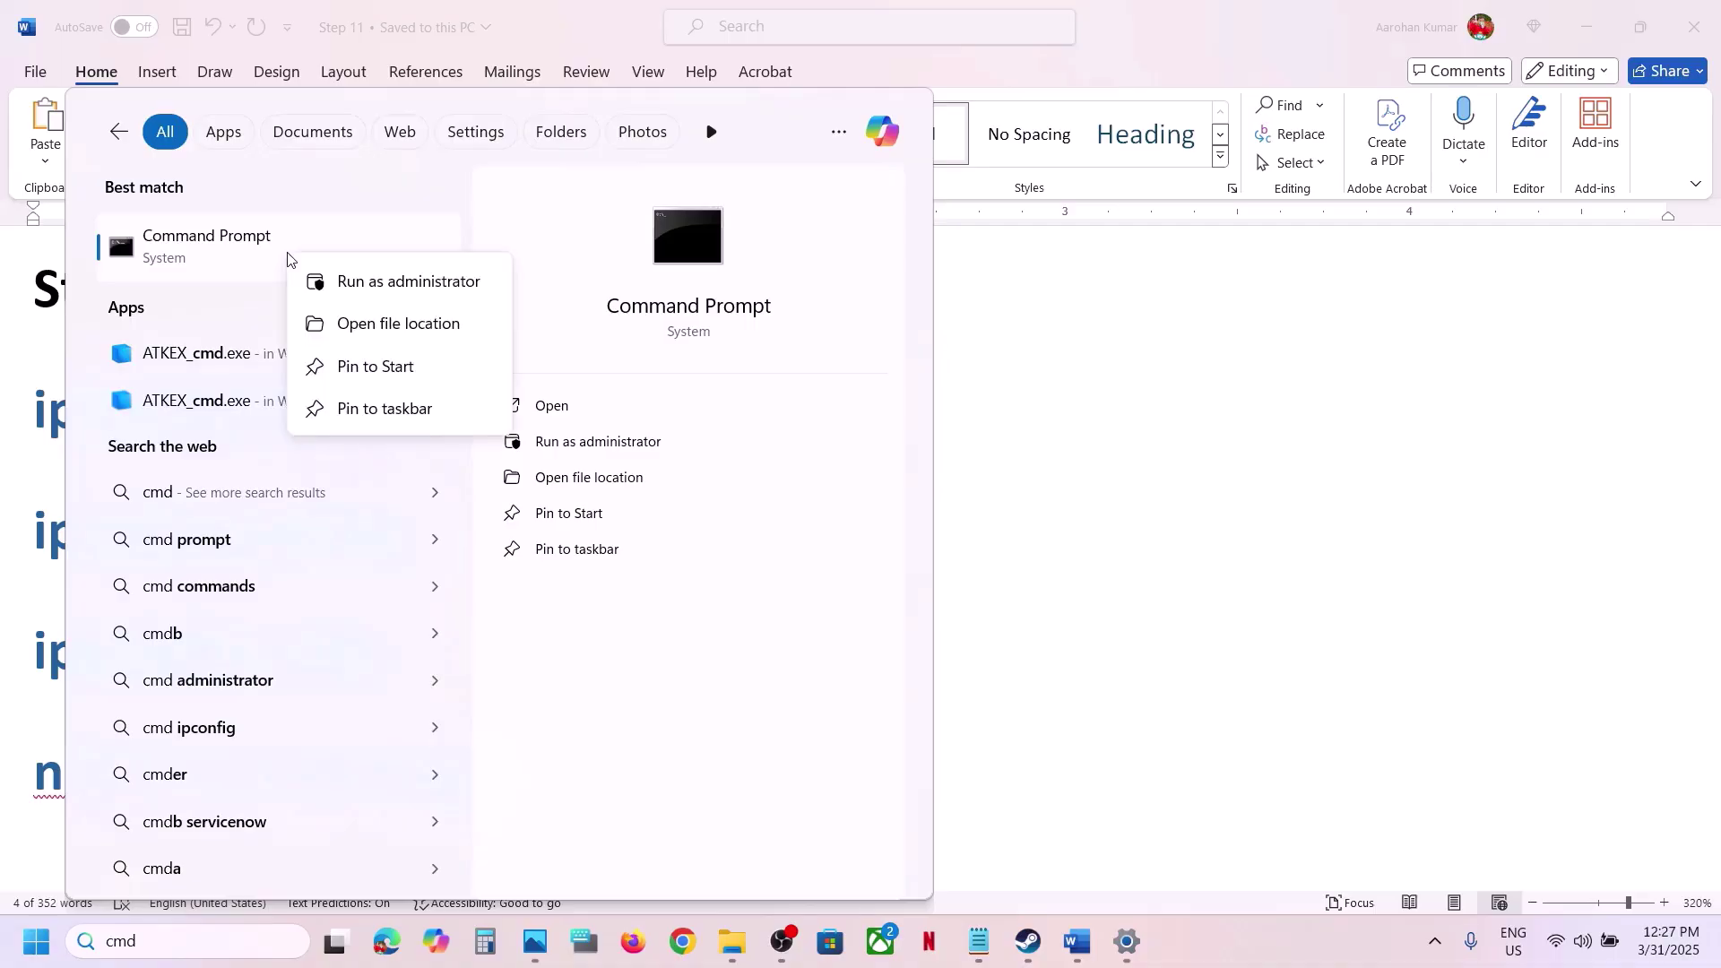
left_click(408, 283)
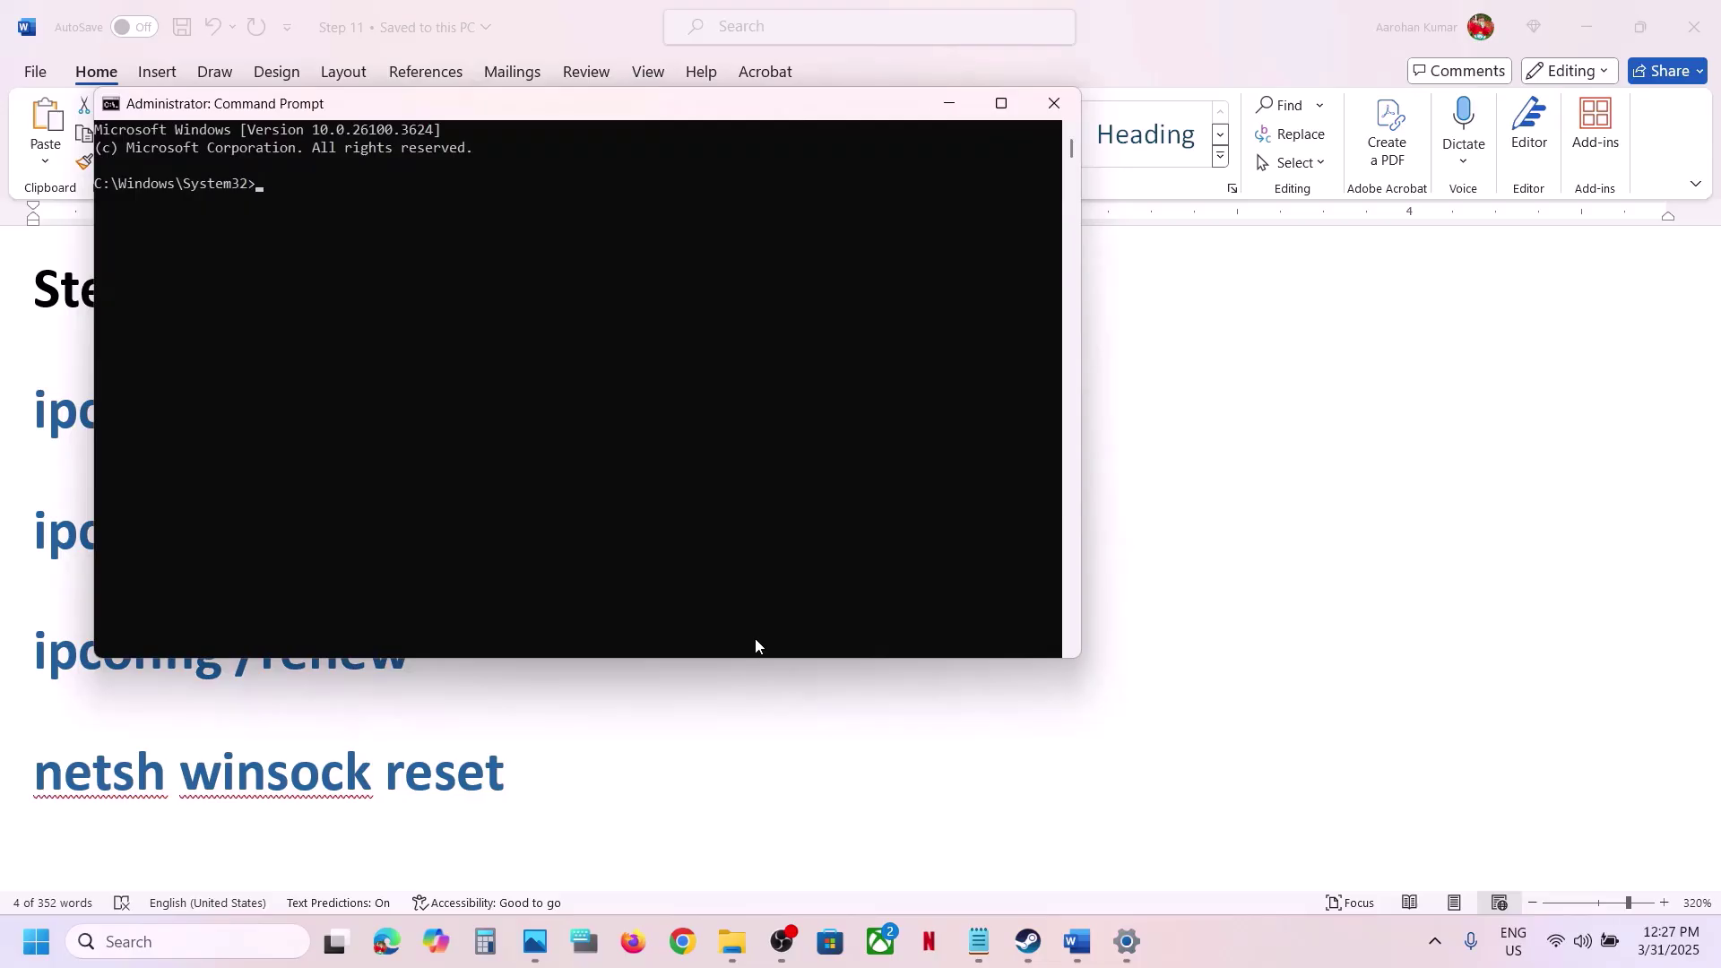
Copy ipconfig /flushdns from the Word document and run it in the administrator Command Prompt
left_click(531, 750)
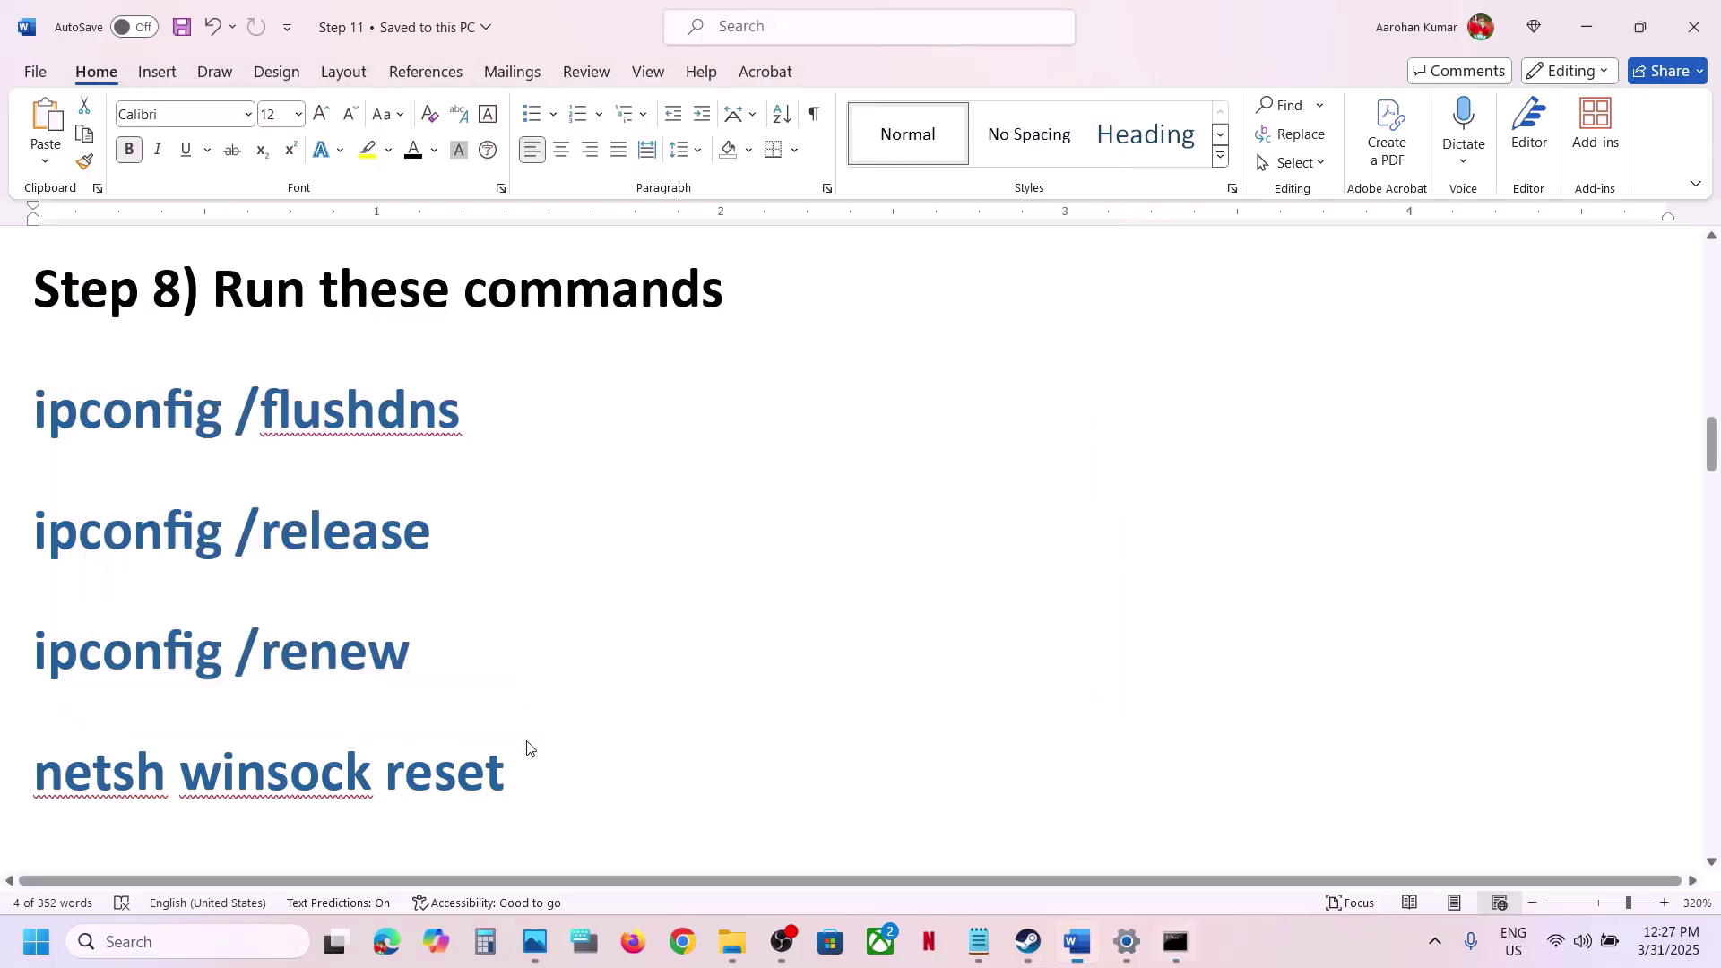
left_click_drag(478, 417, 86, 441)
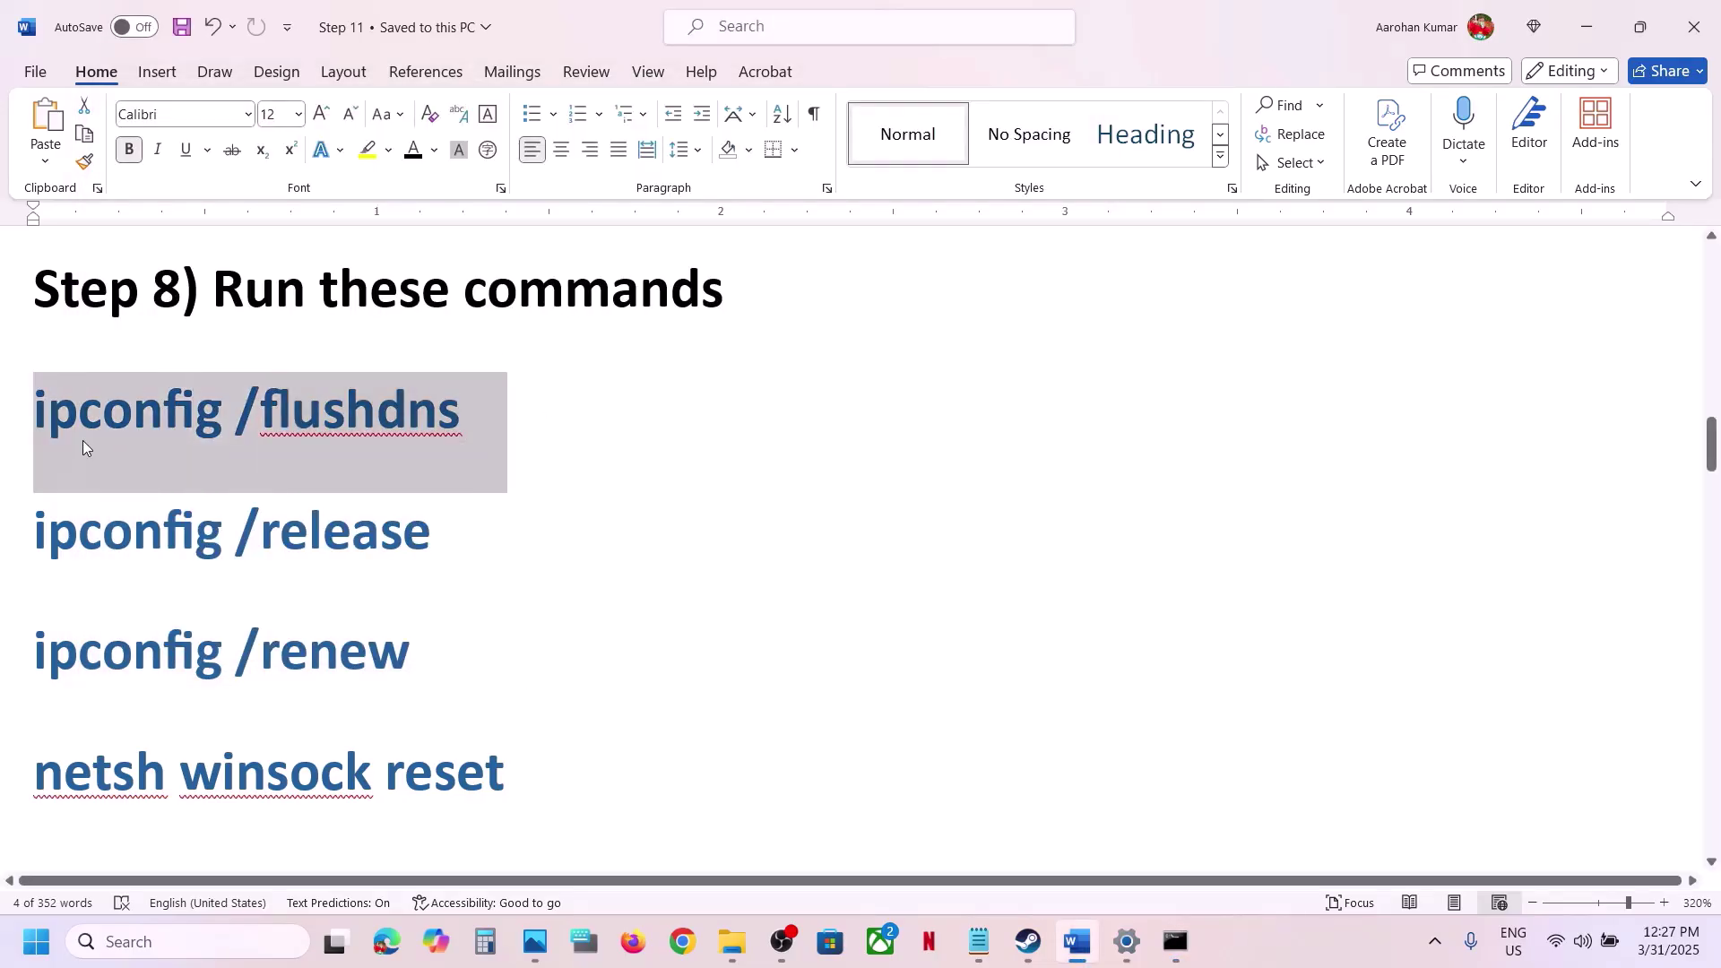
key("ctrl+c")
left_click(1175, 941)
right_click(923, 505)
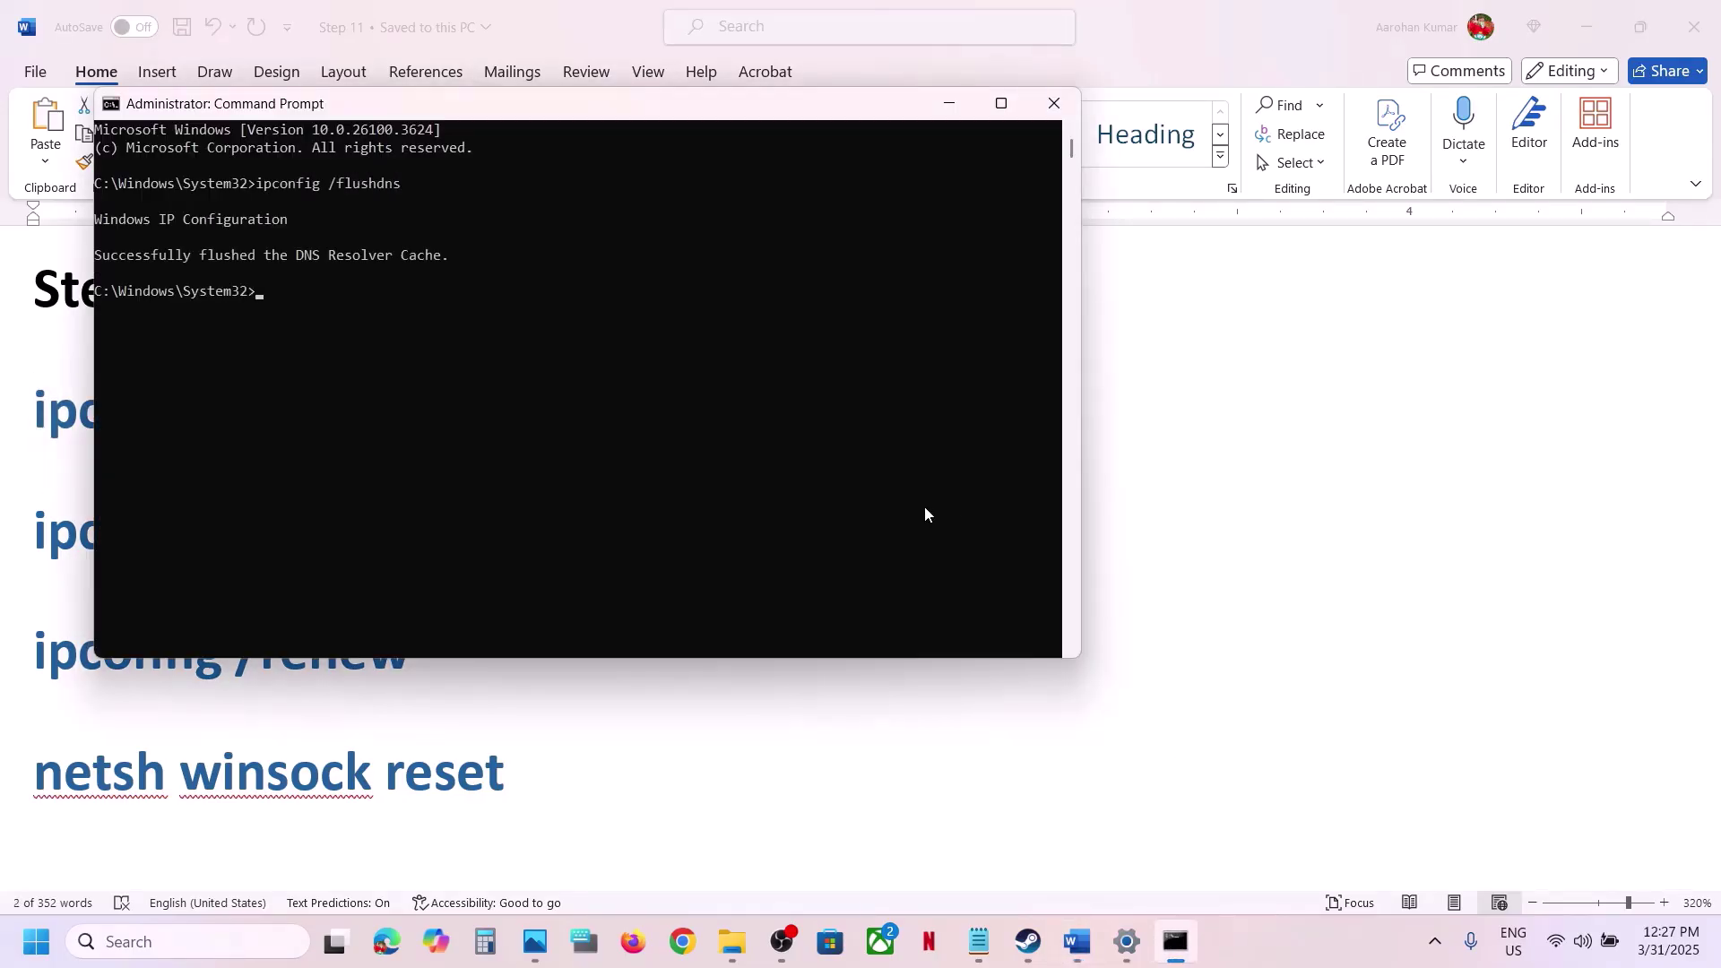
Copy ipconfig /release from the Word document and run it in Command Prompt
key("alt+Tab")
left_click_drag(455, 522, 76, 544)
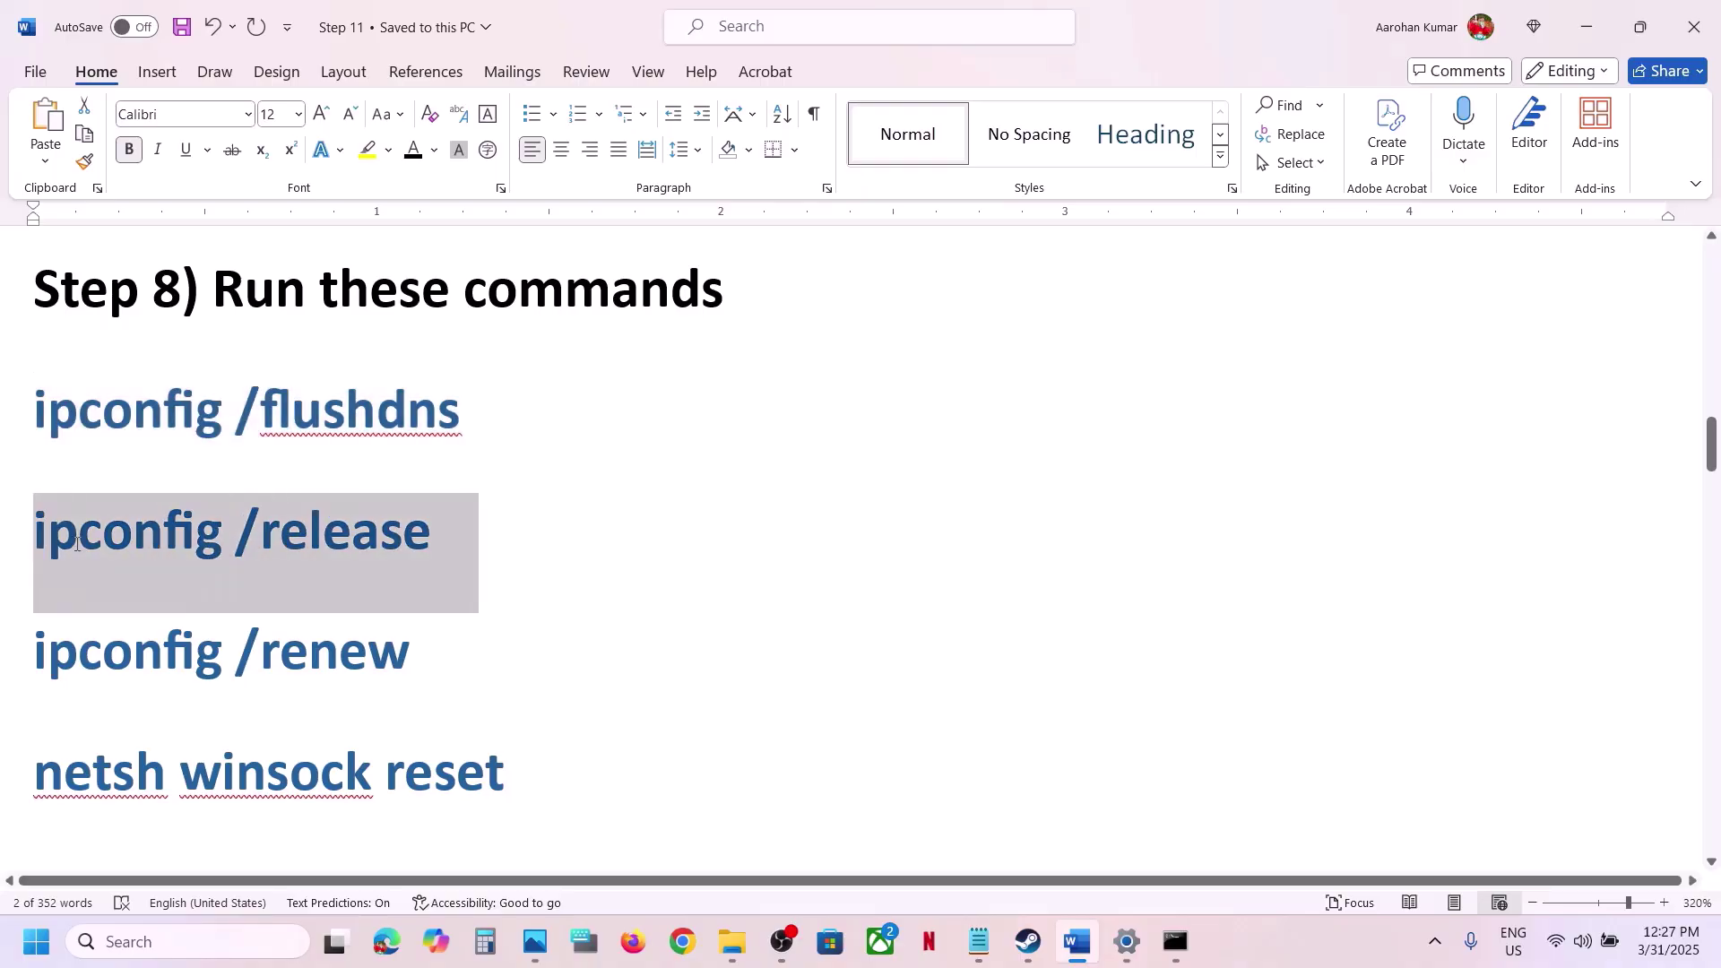
key("ctrl+c")
key("alt+Tab")
right_click(714, 519)
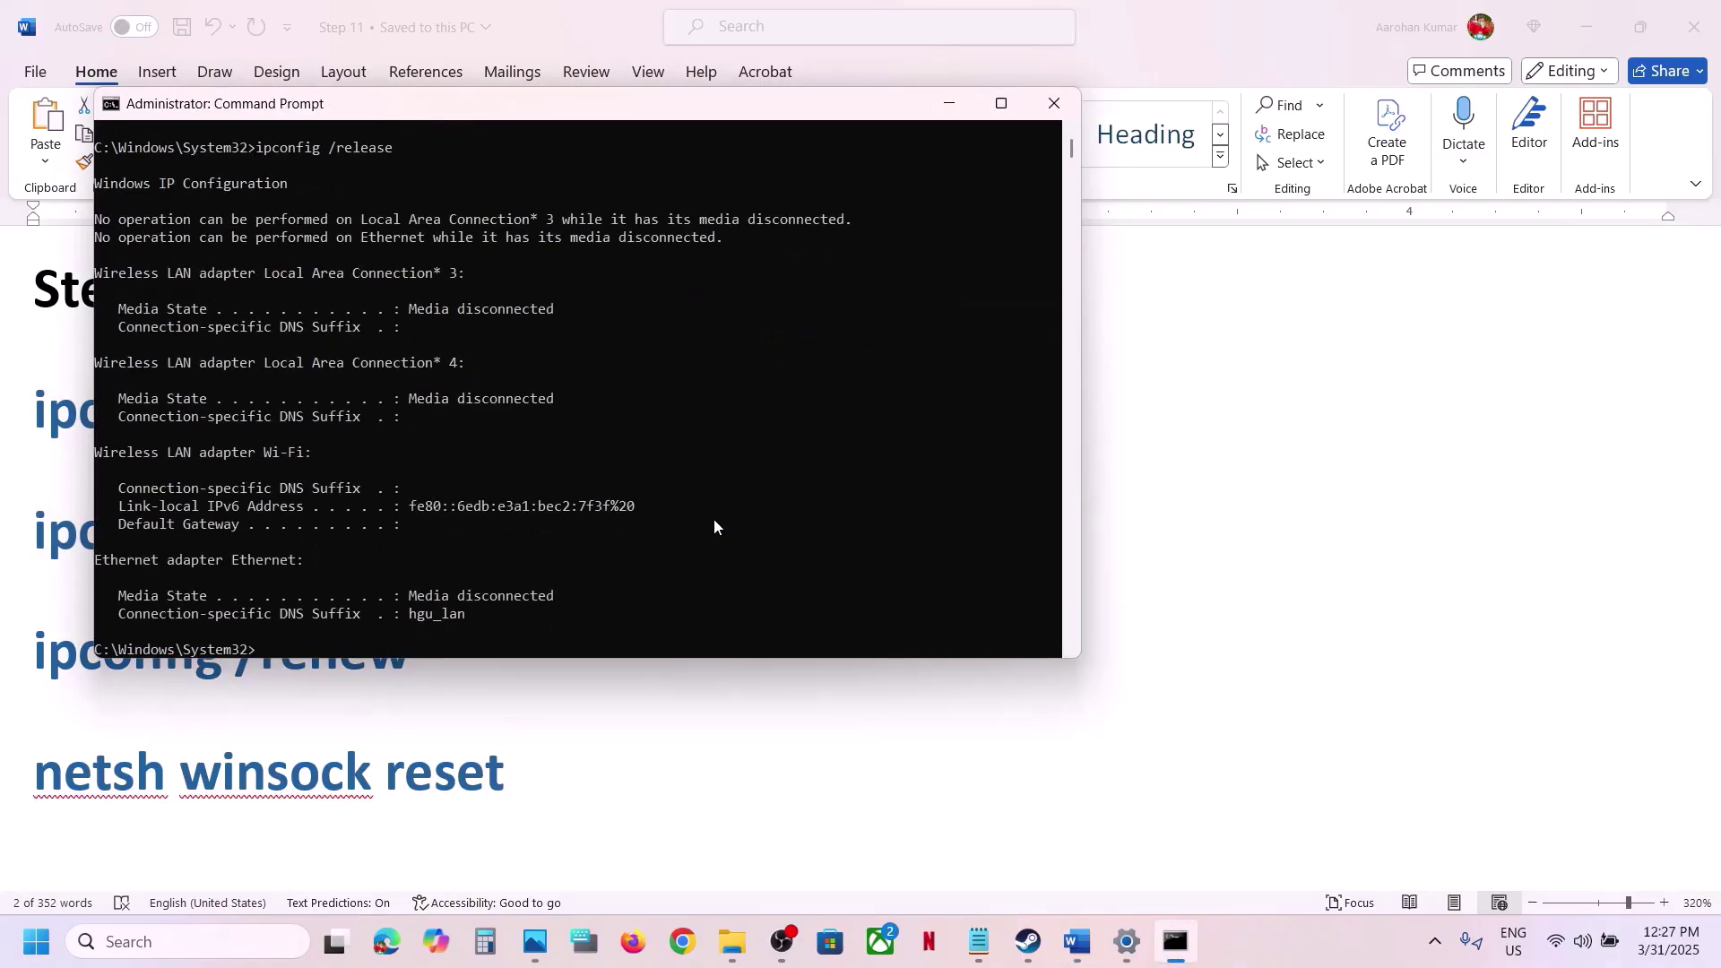
Copy ipconfig /renew from the Word document and run it in Command Prompt
key("alt+Tab")
left_click(449, 649)
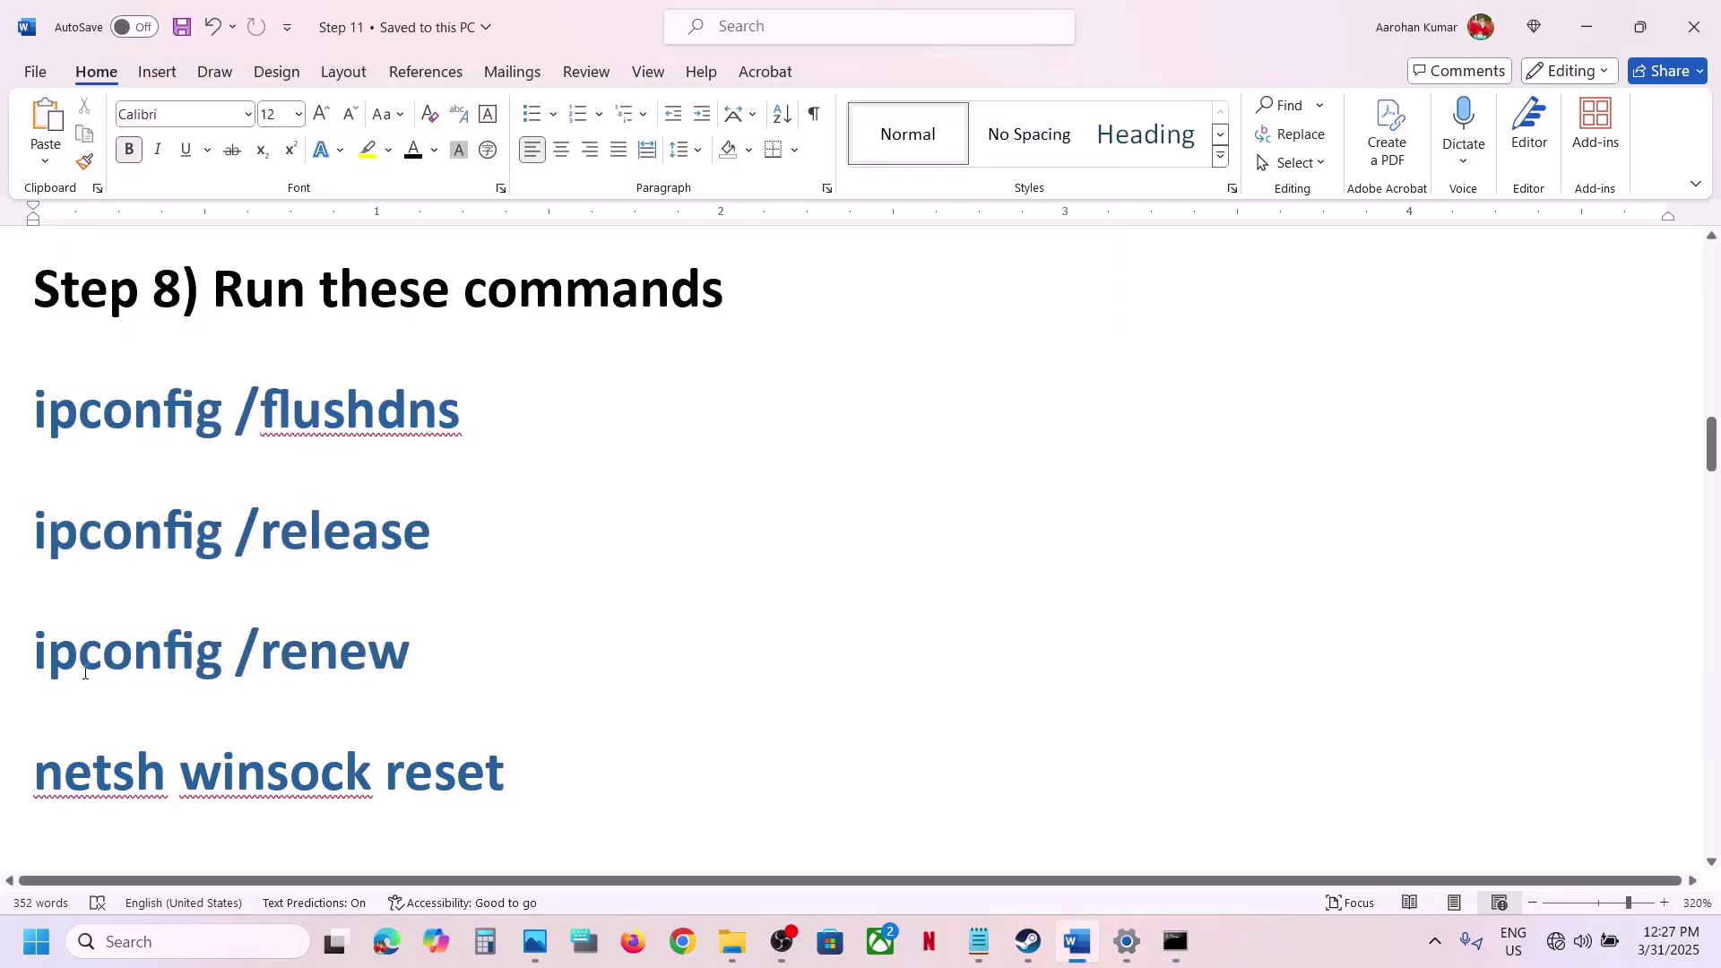
left_click_drag(79, 653, 457, 663)
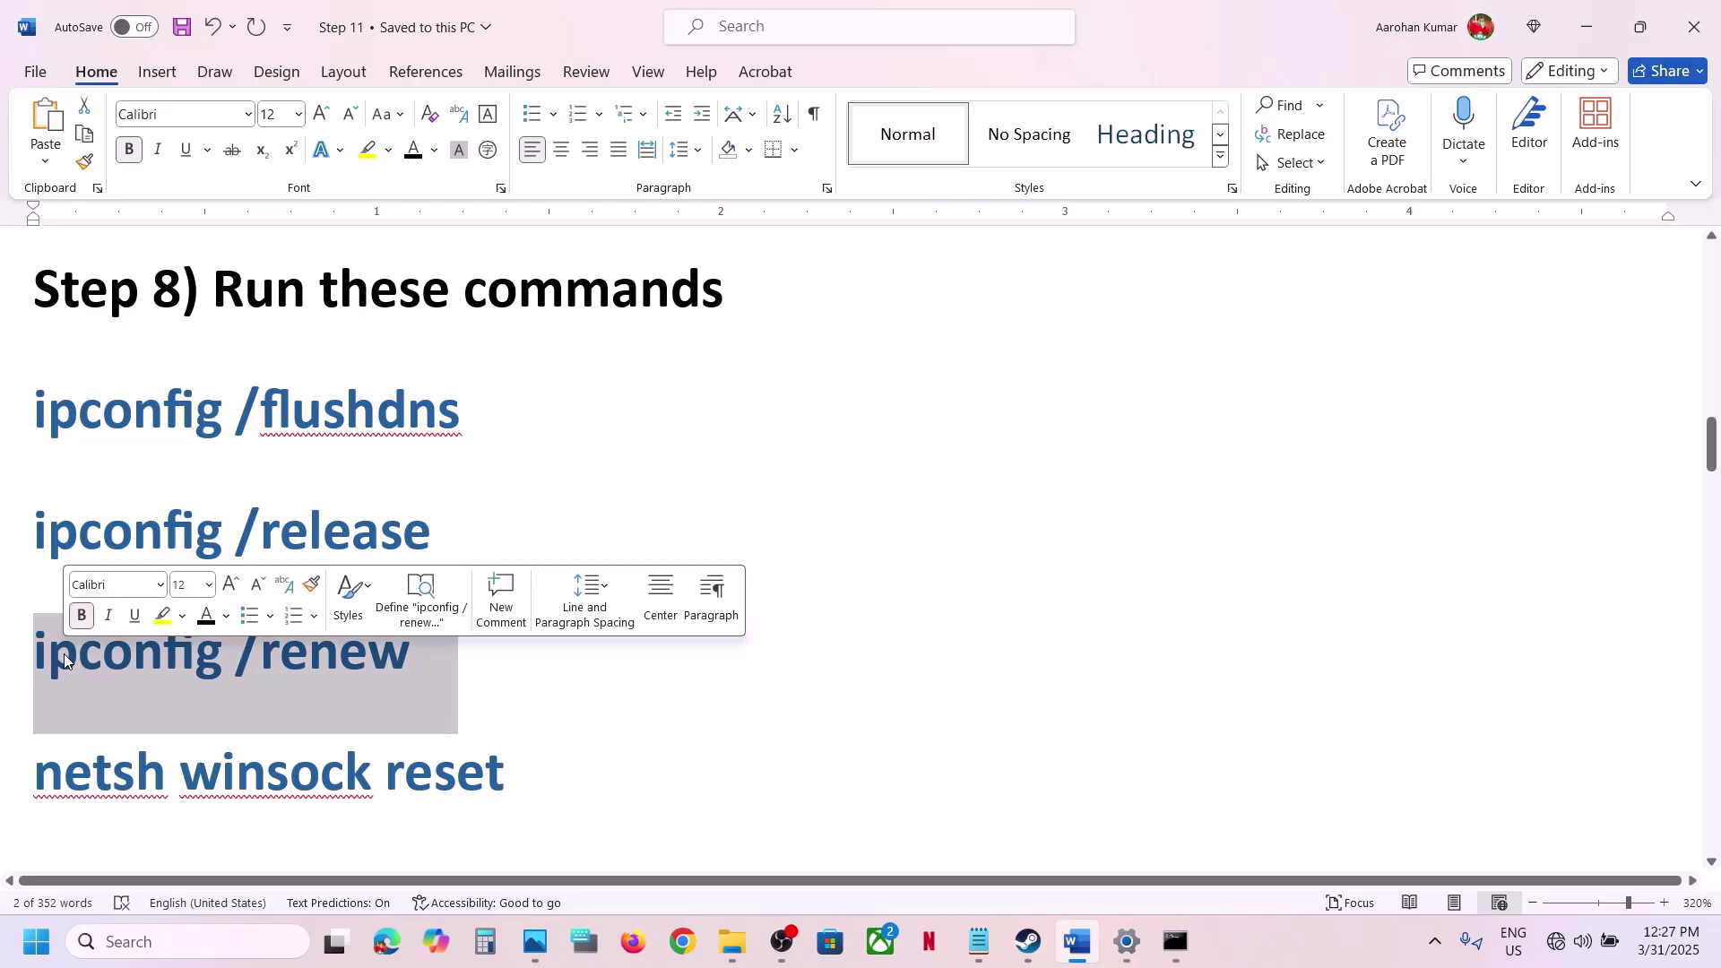
key("ctrl+c")
key("alt+Tab")
right_click(561, 485)
Copy netsh winsock reset from the Word document and run it in Command Prompt
key("alt+Tab")
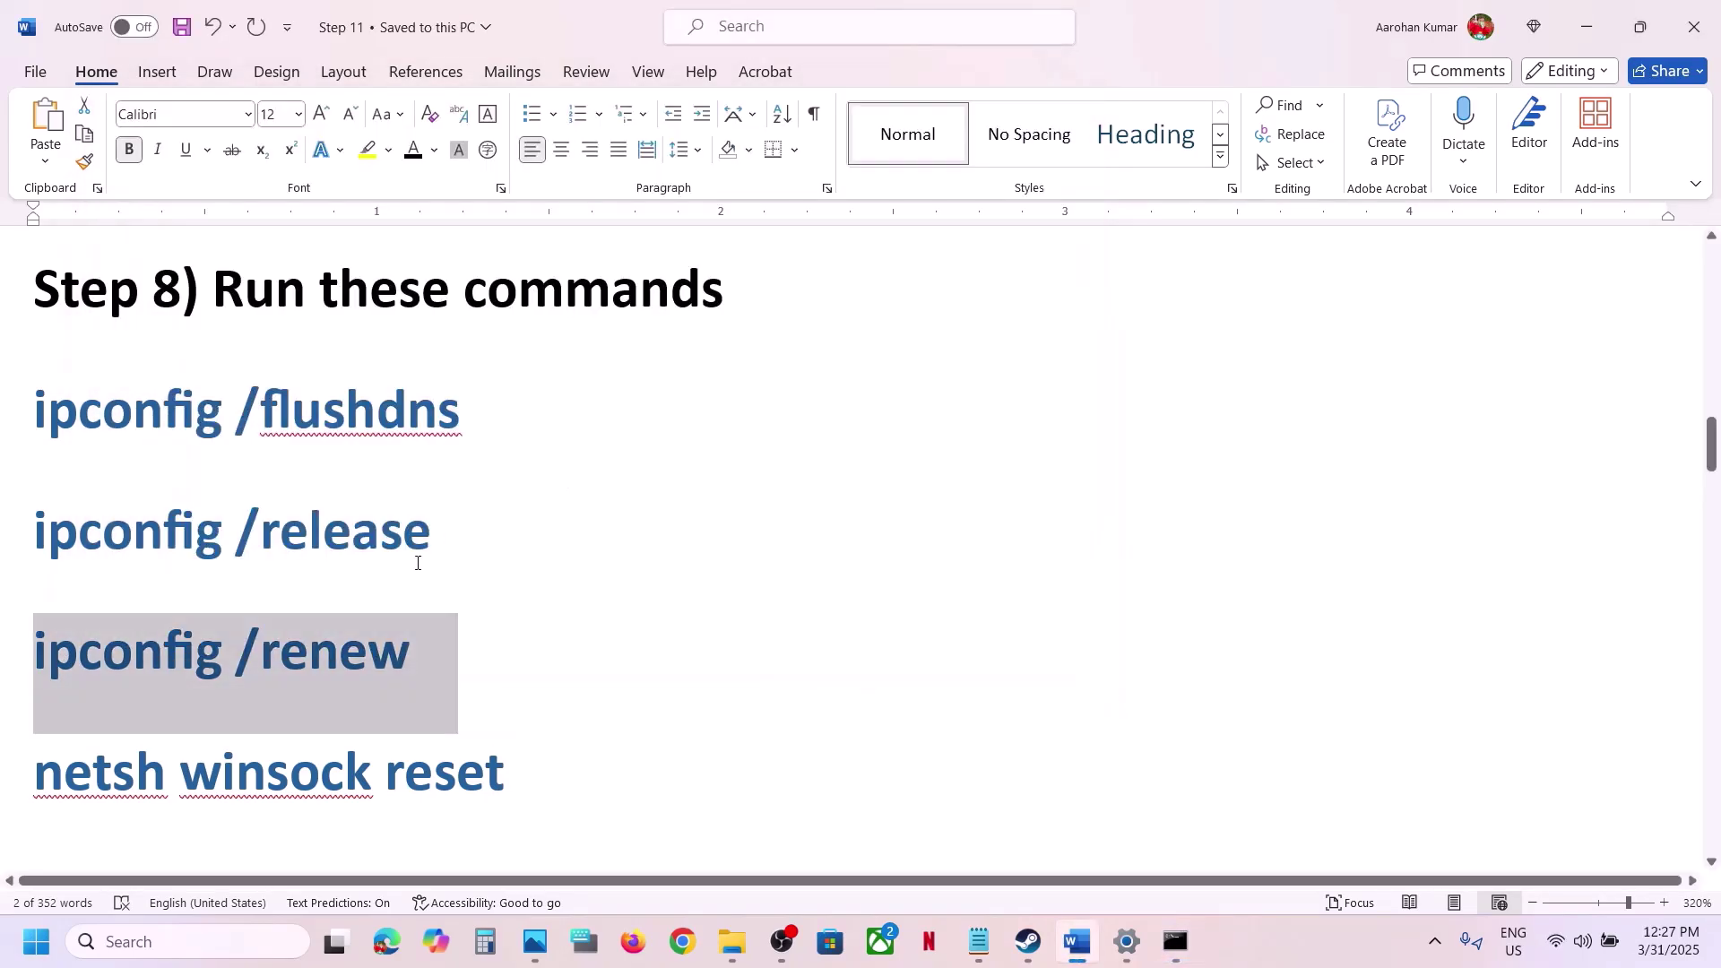
scroll(417, 562, "down", 5)
scroll(417, 563, "up", 5)
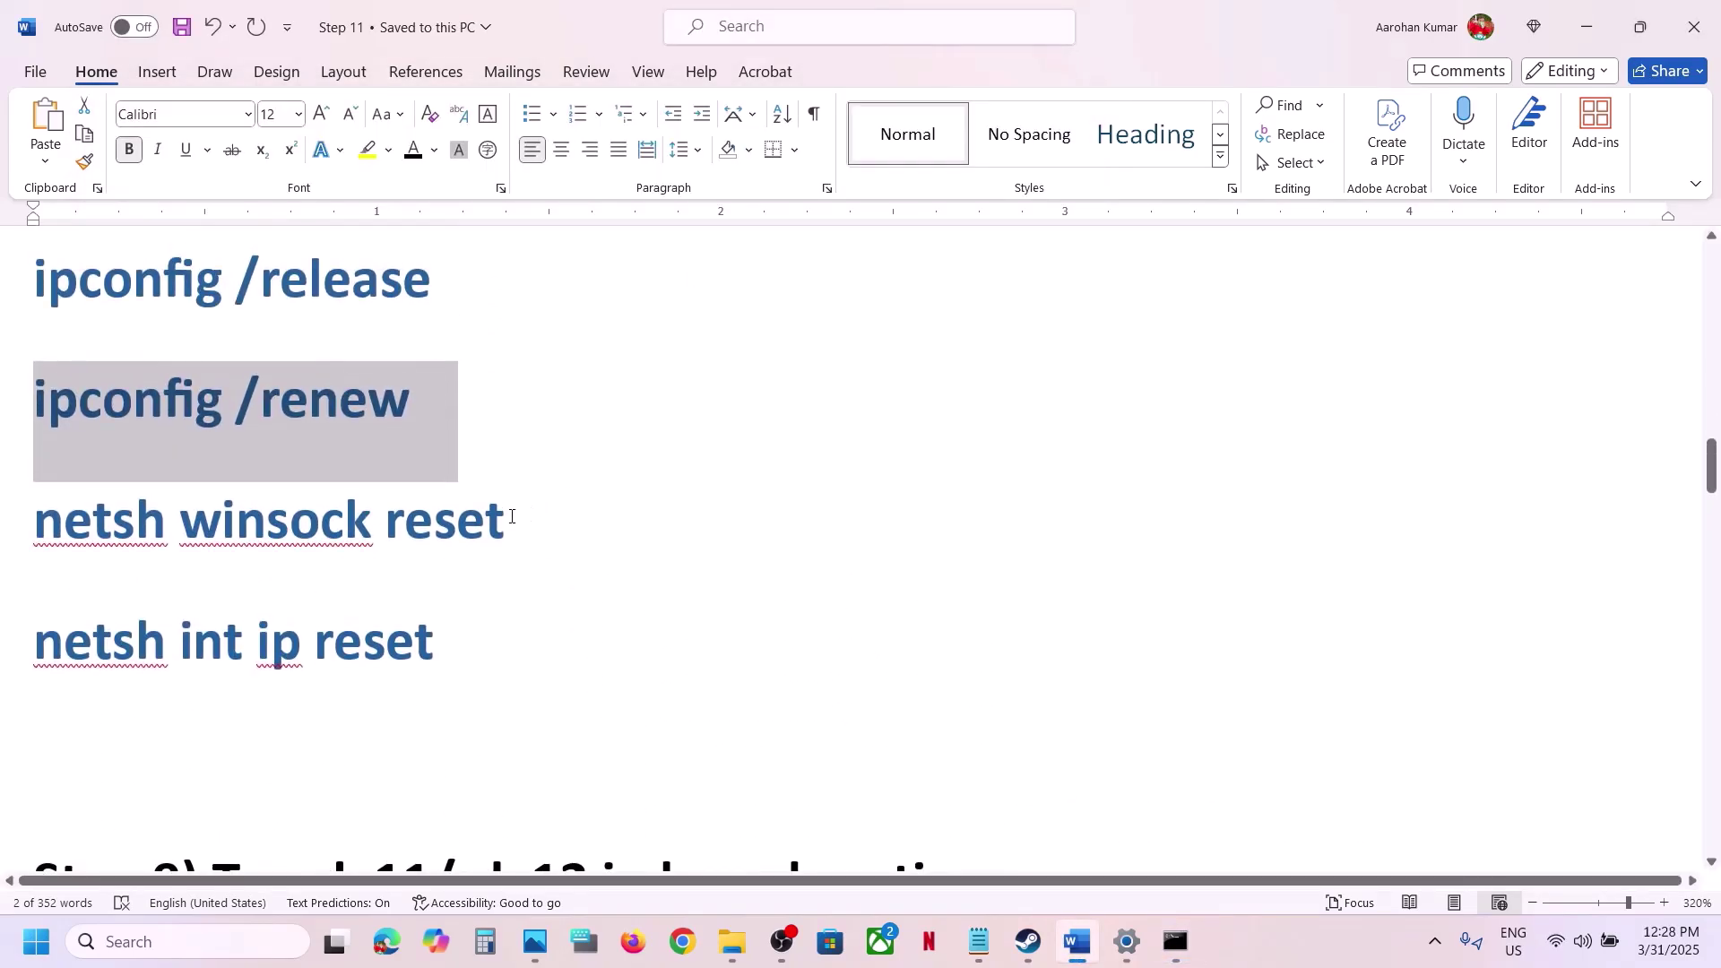
triple_click(511, 516)
key("ctrl+c")
key("alt+Tab")
right_click(671, 502)
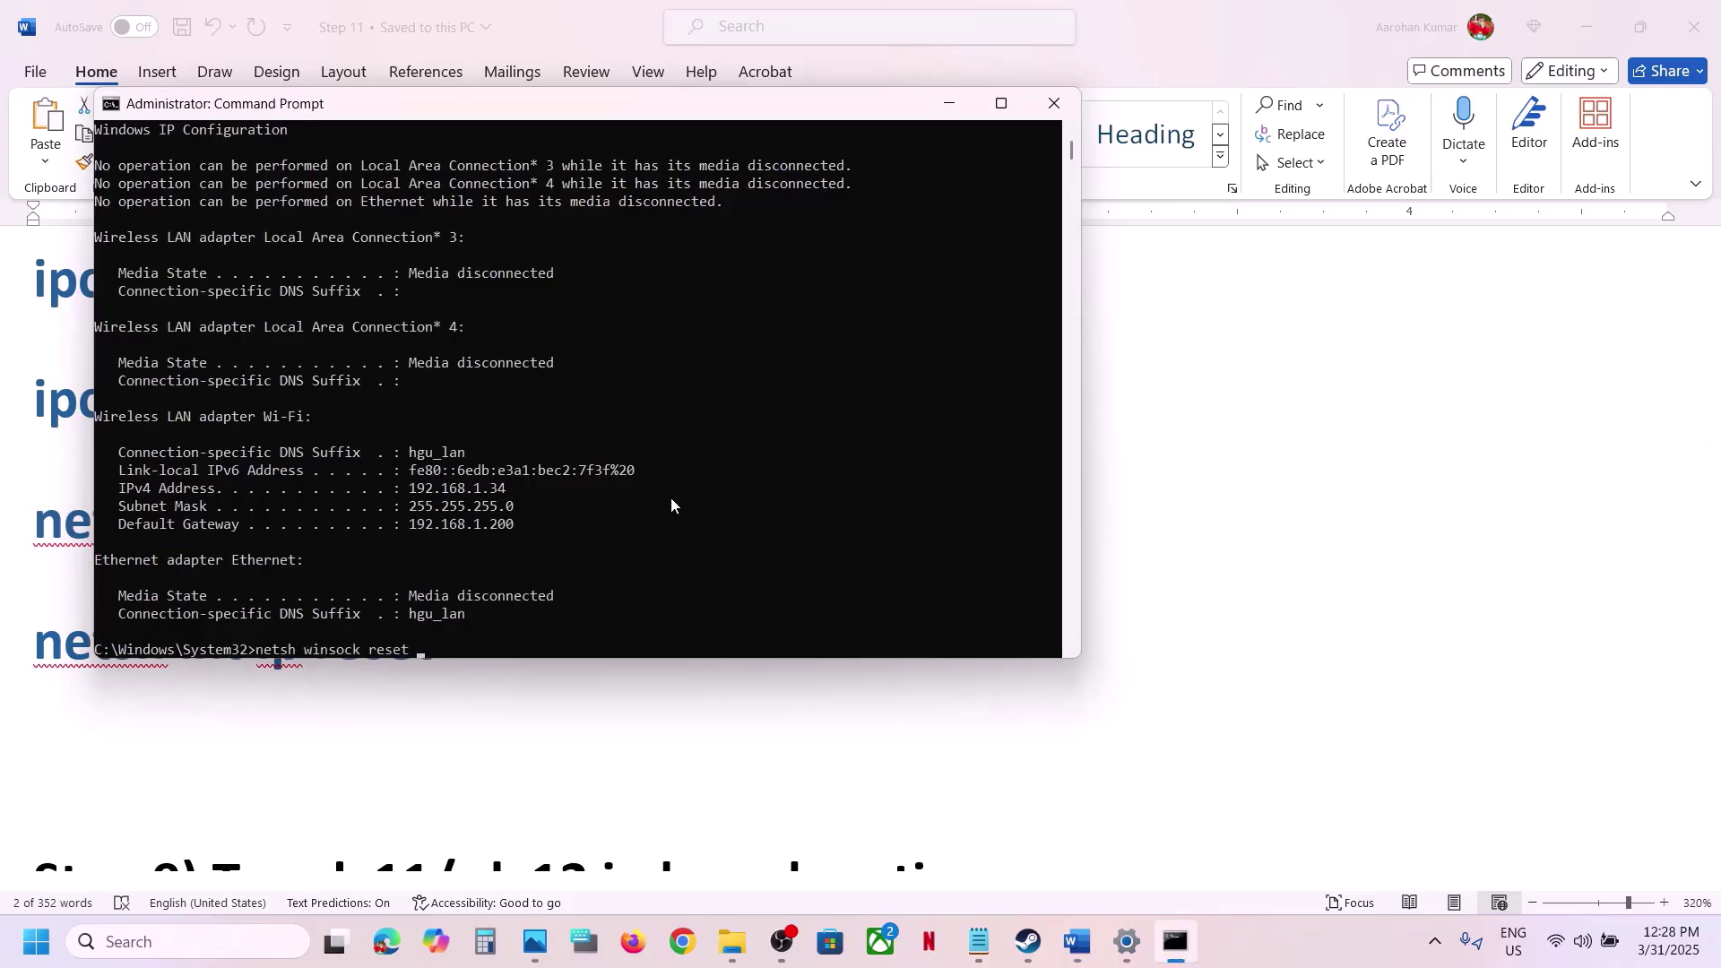
key("Return")
Copy netsh int ip reset from the Word document, run it in Command Prompt, and close the Command Prompt window
key("alt+Tab")
left_click(482, 626)
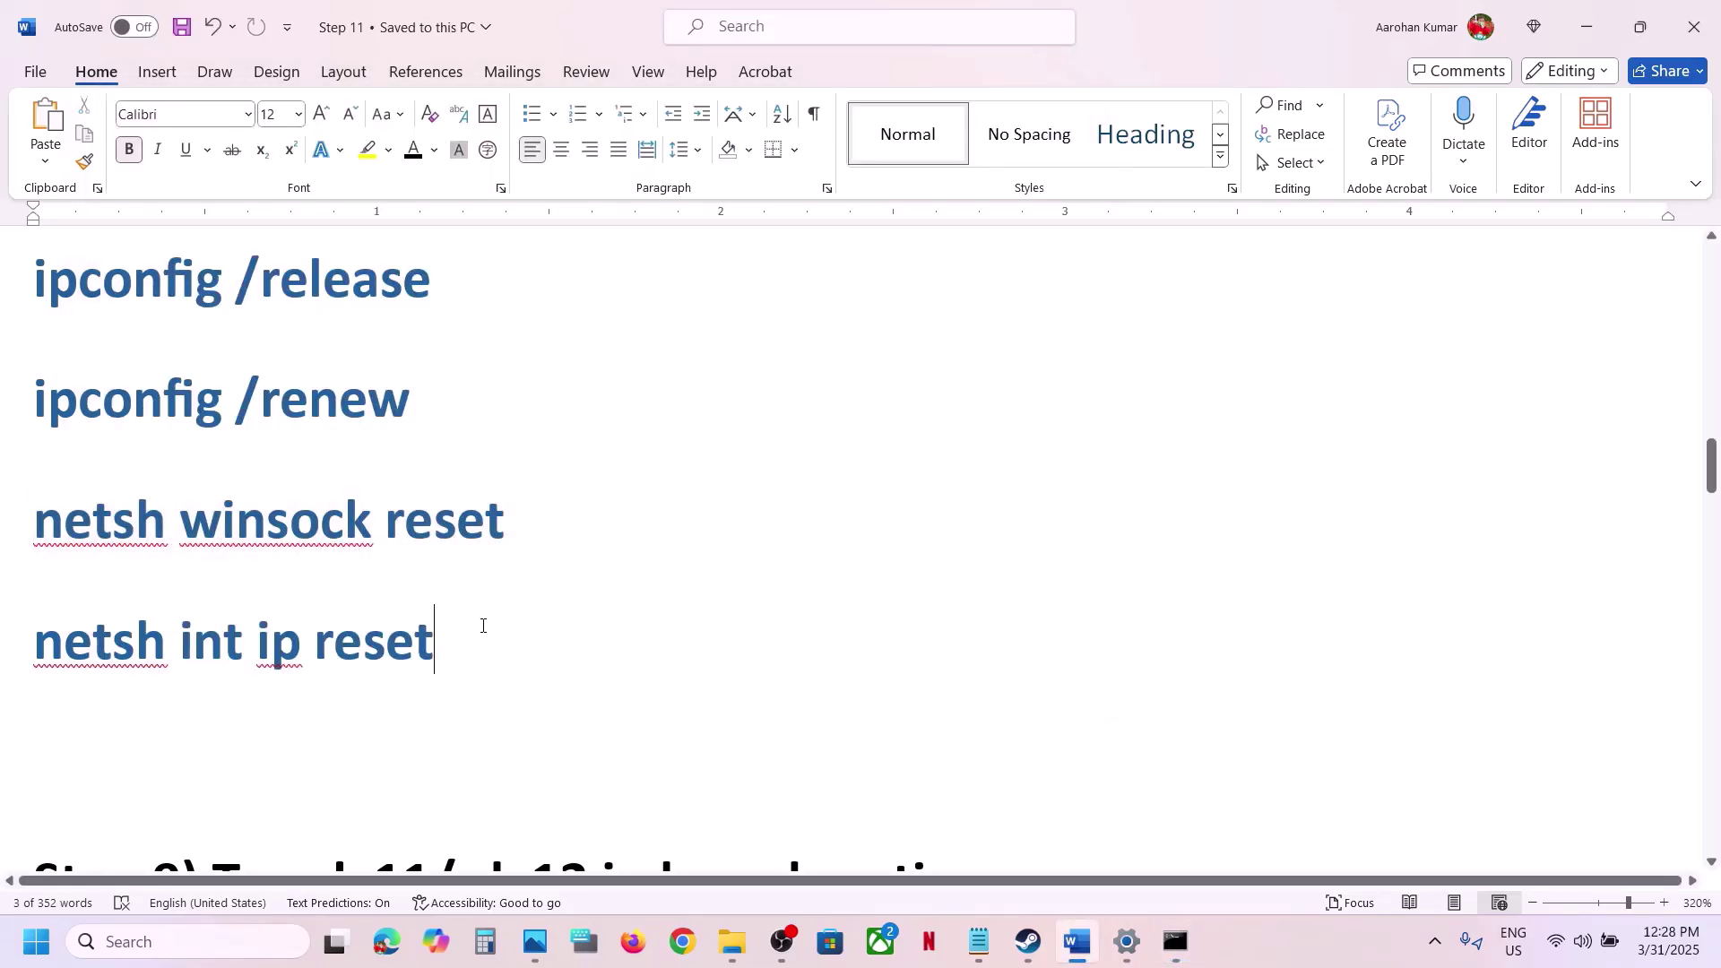
left_click(8, 660)
key("ctrl+c")
key("alt+Tab")
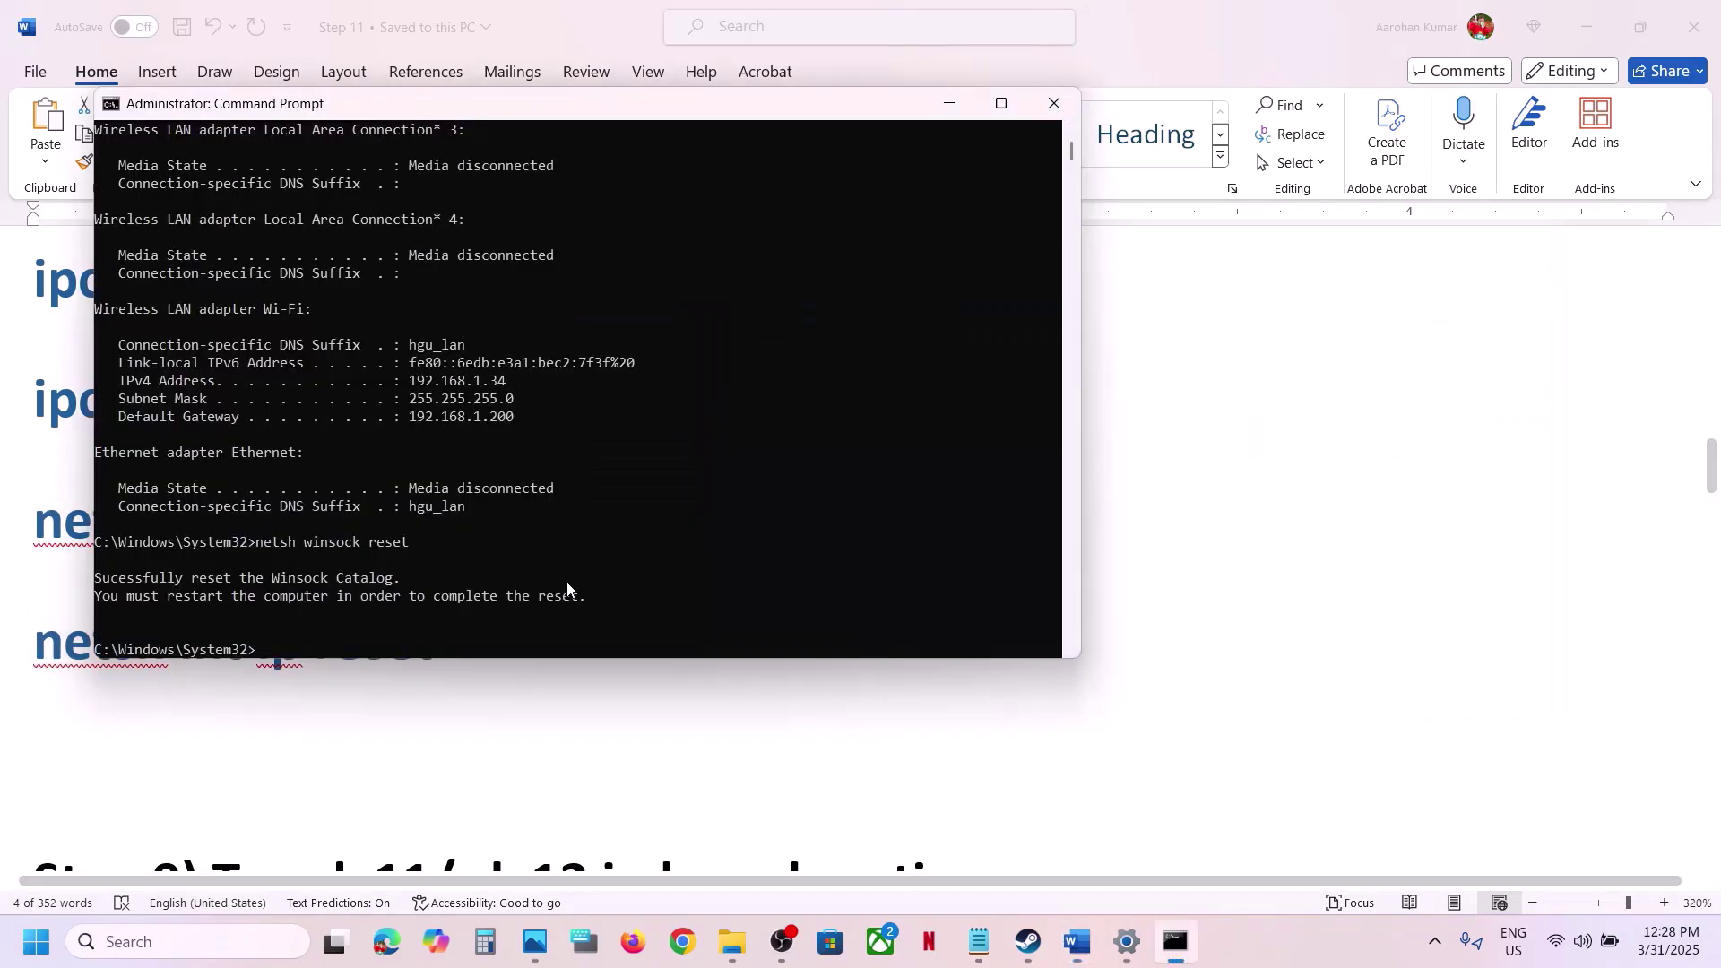
right_click(566, 582)
key("Return")
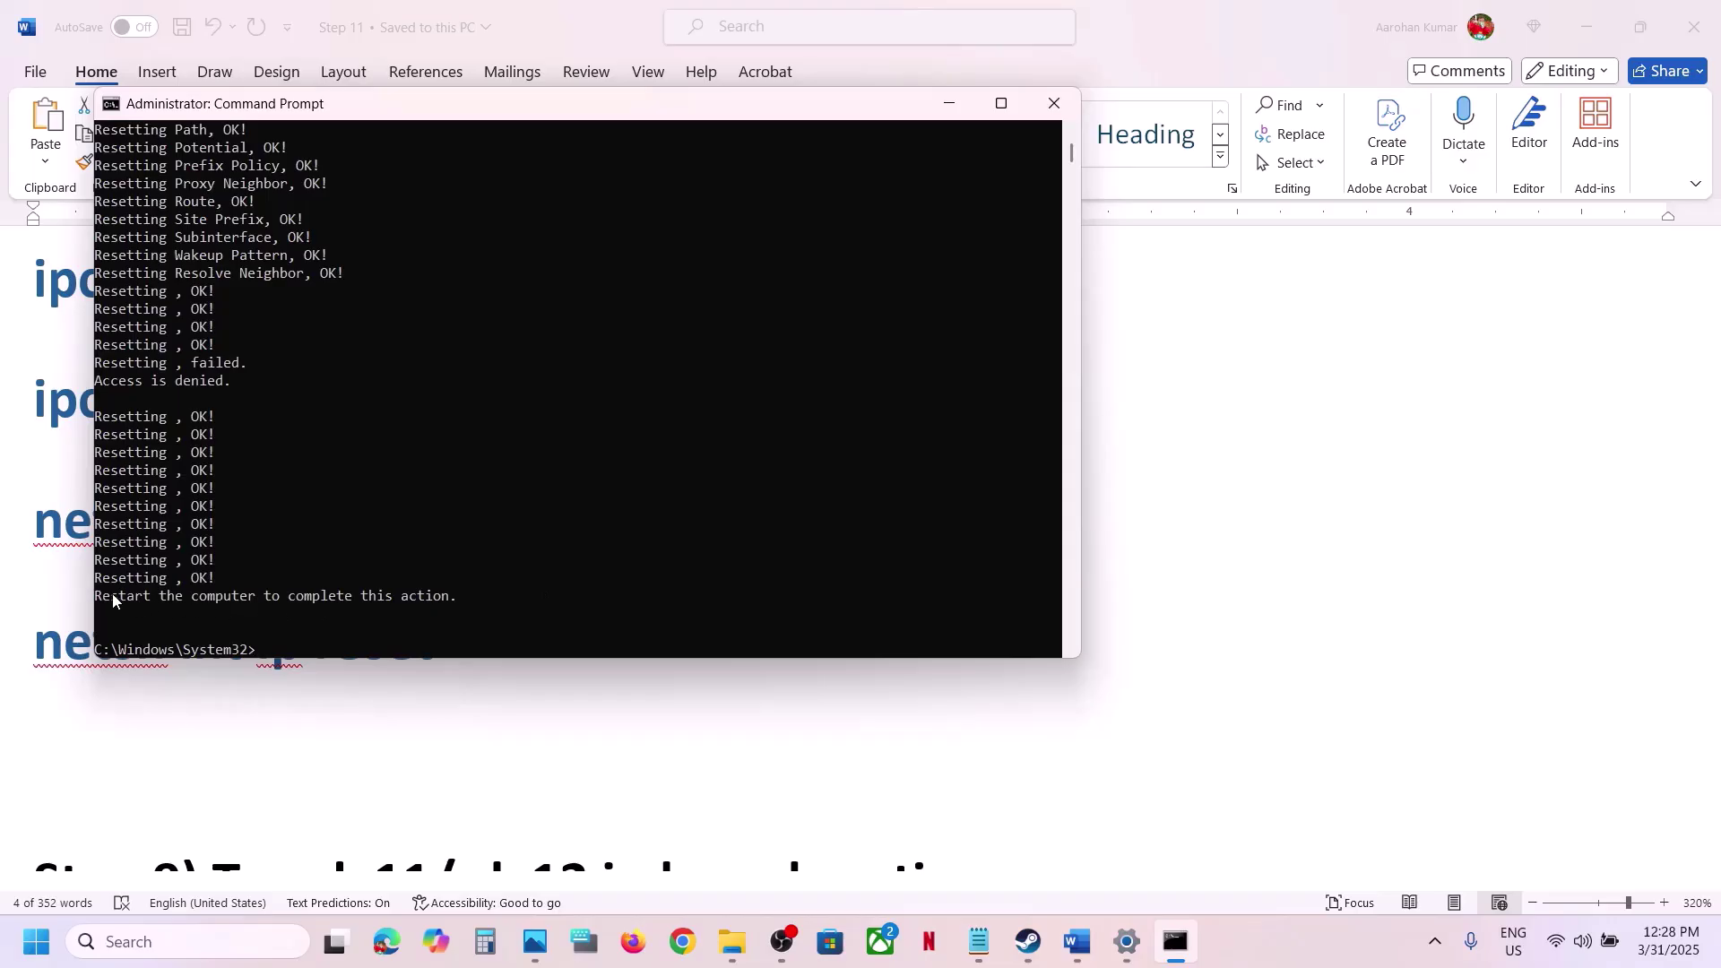
left_click_drag(111, 593, 449, 613)
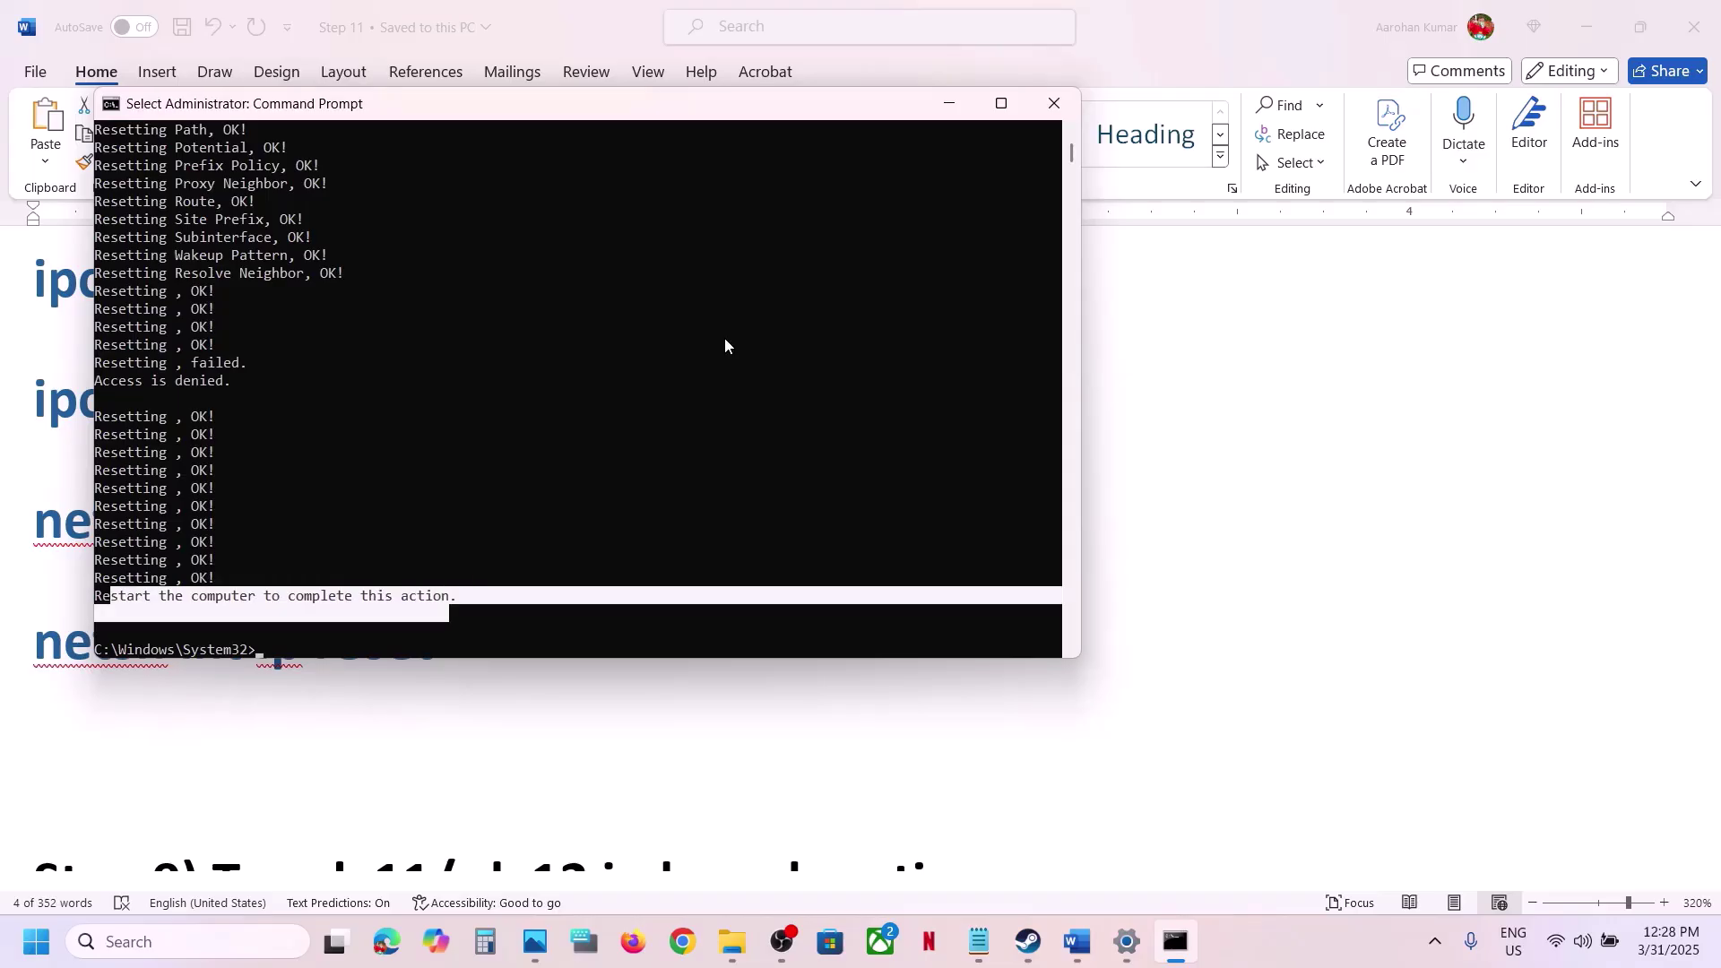
left_click(1054, 103)
key("super")
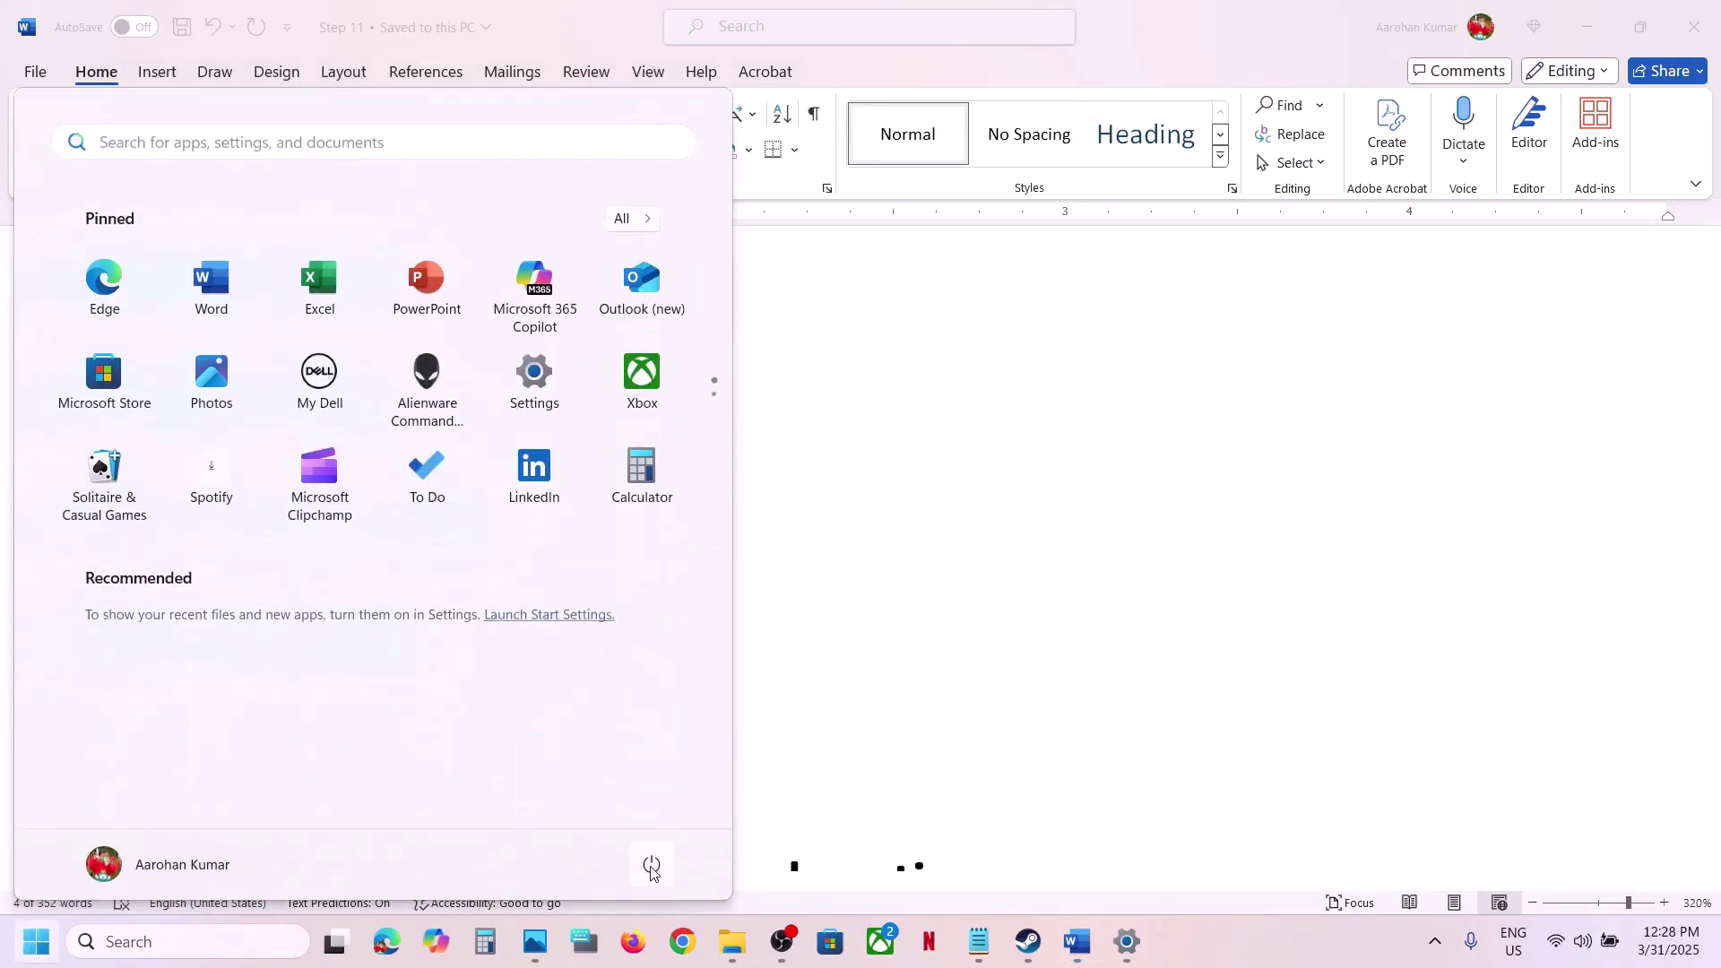
left_click(653, 866)
left_click(1045, 718)
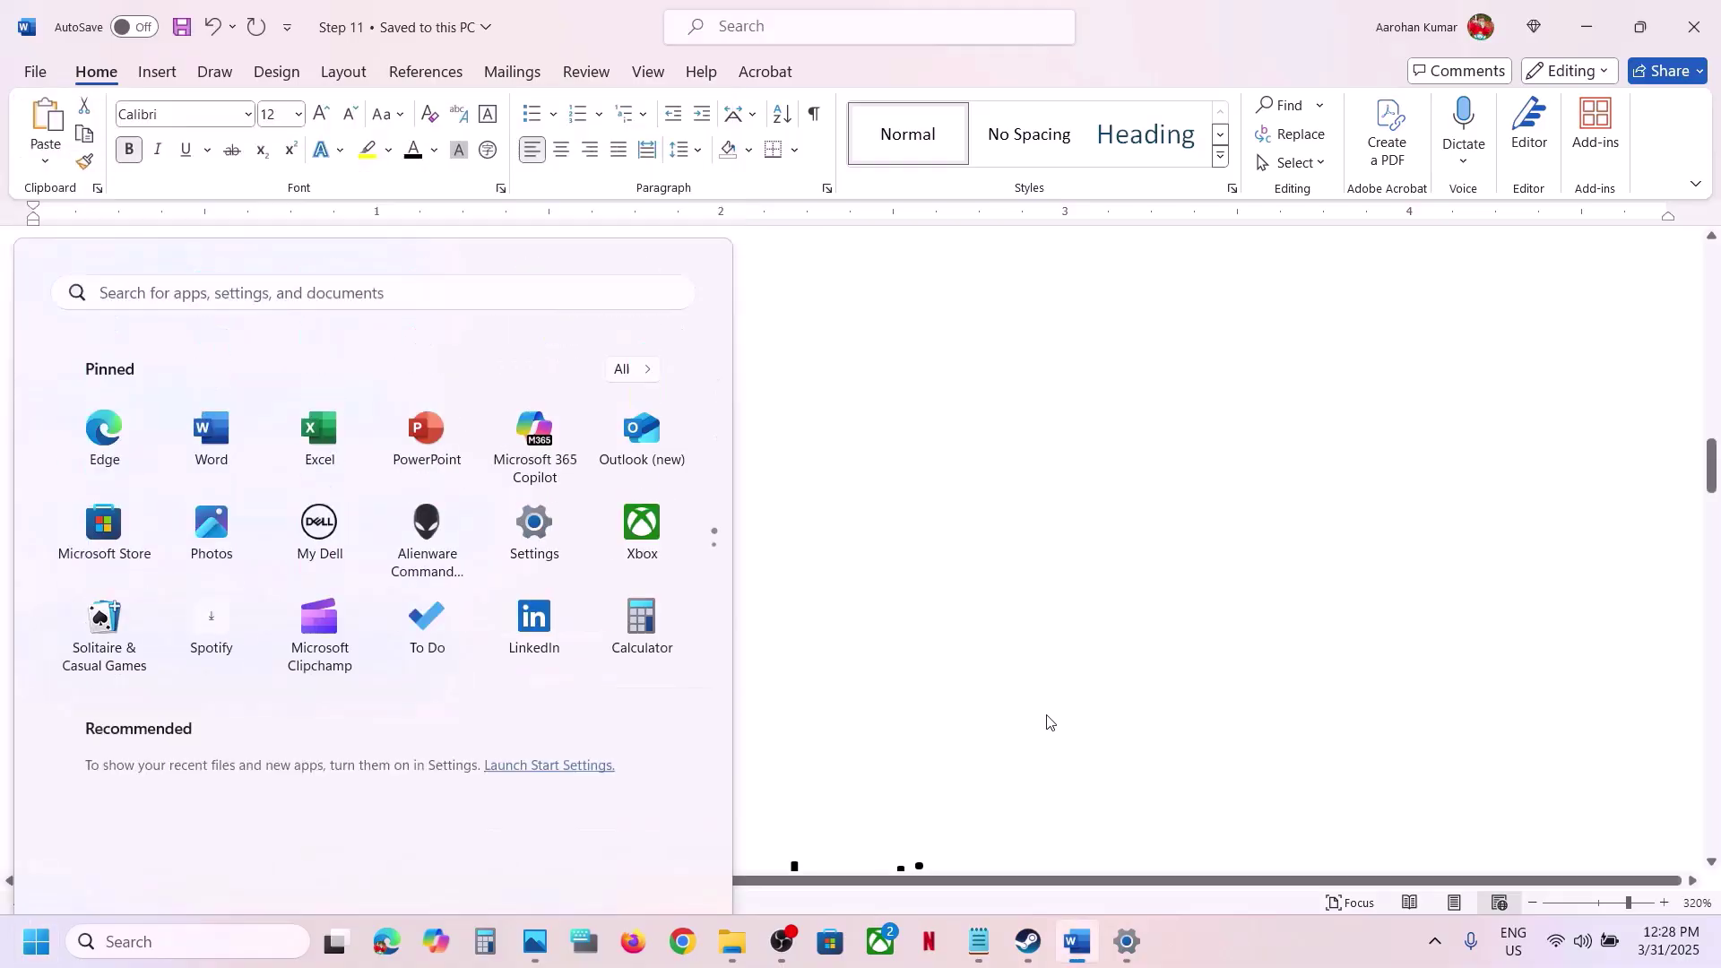
Read Step 9 in the Word document, switch to Steam and set Schedule I's launch option to -dx11
scroll(649, 723, "down", 3)
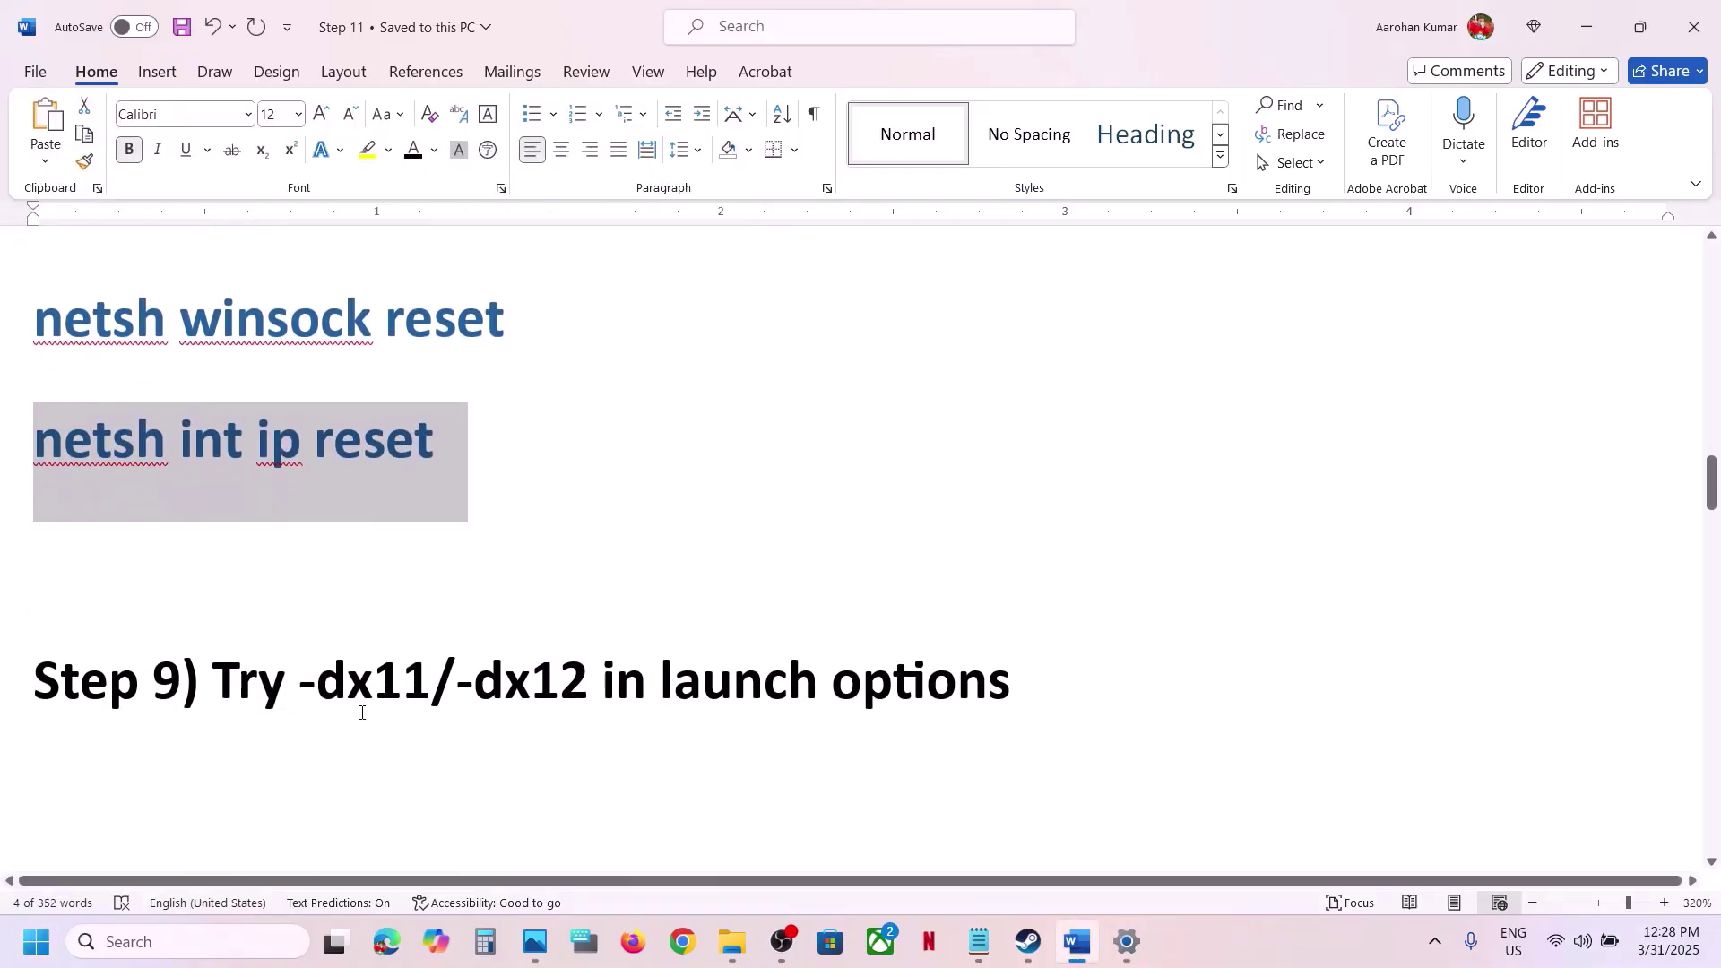
left_click_drag(339, 702, 1037, 699)
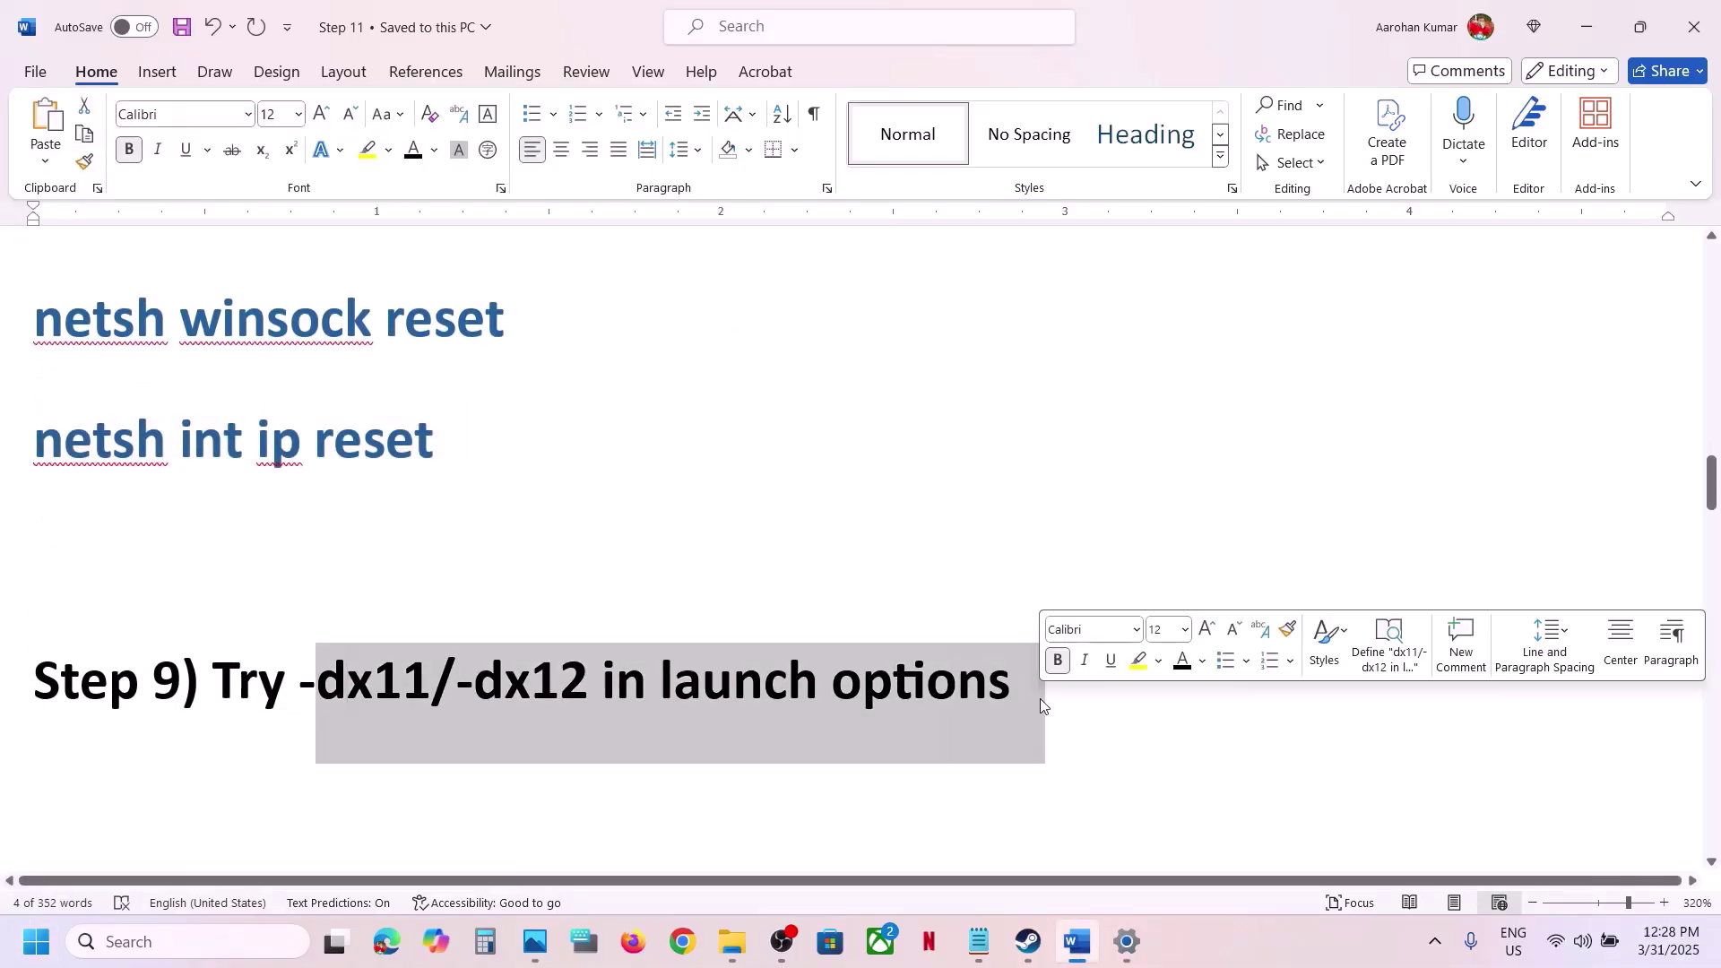
left_click(1029, 941)
right_click(172, 637)
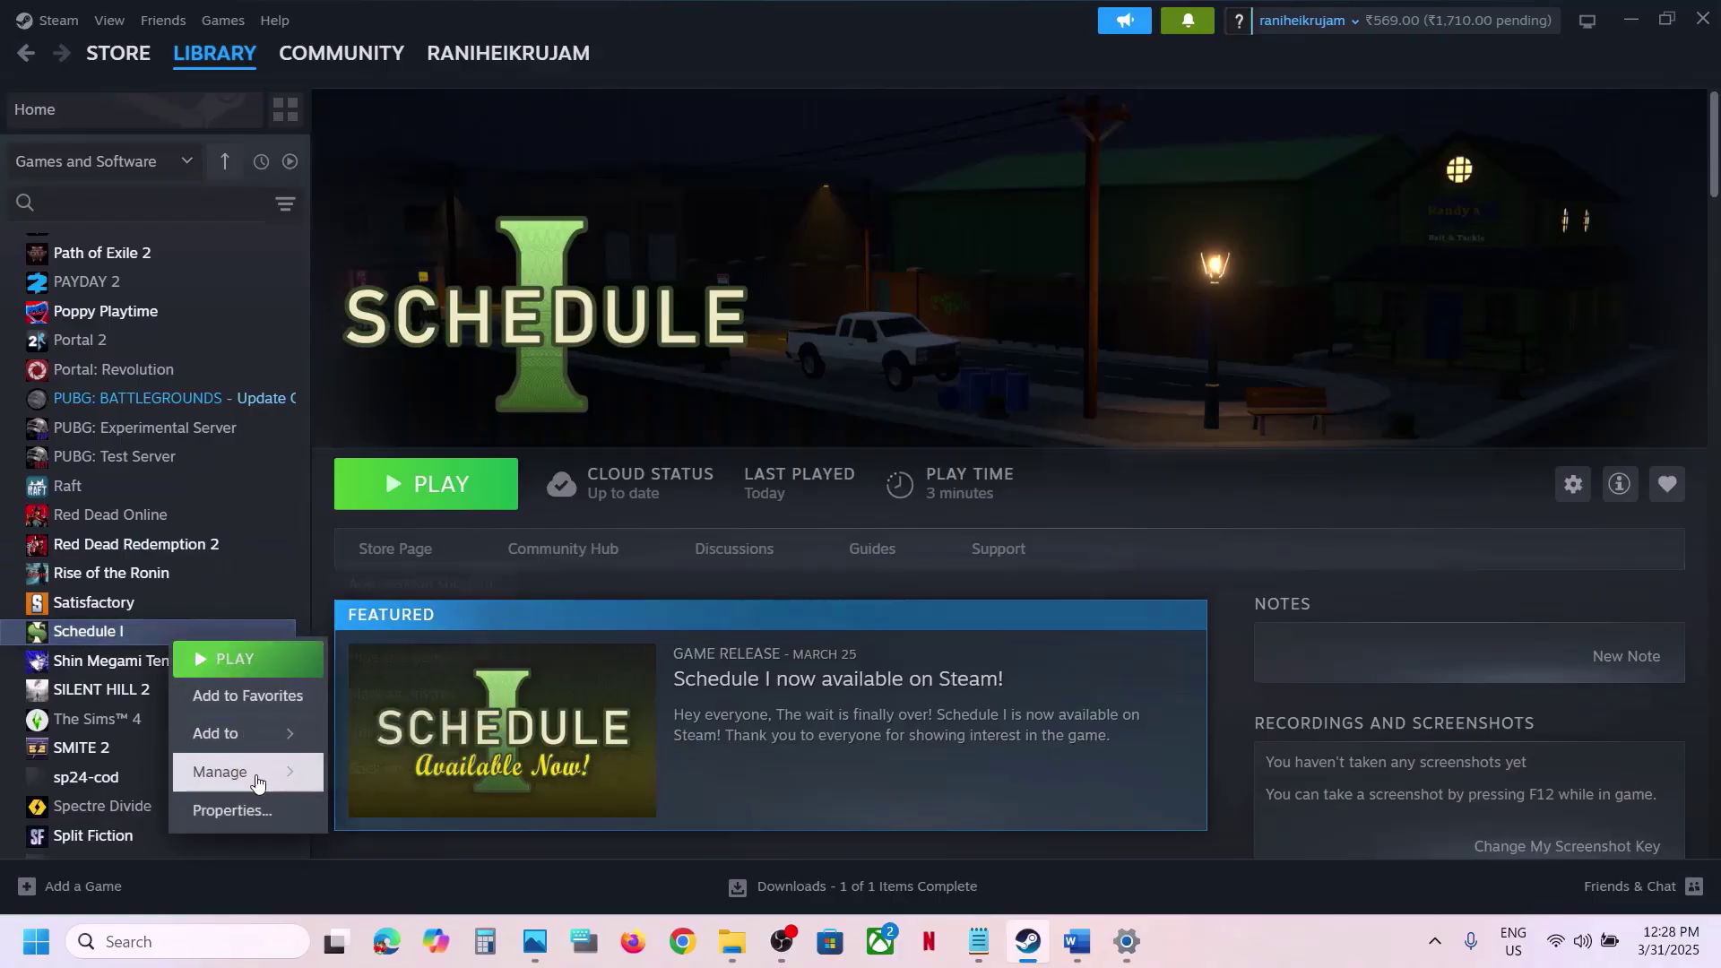
left_click(231, 811)
left_click(665, 509)
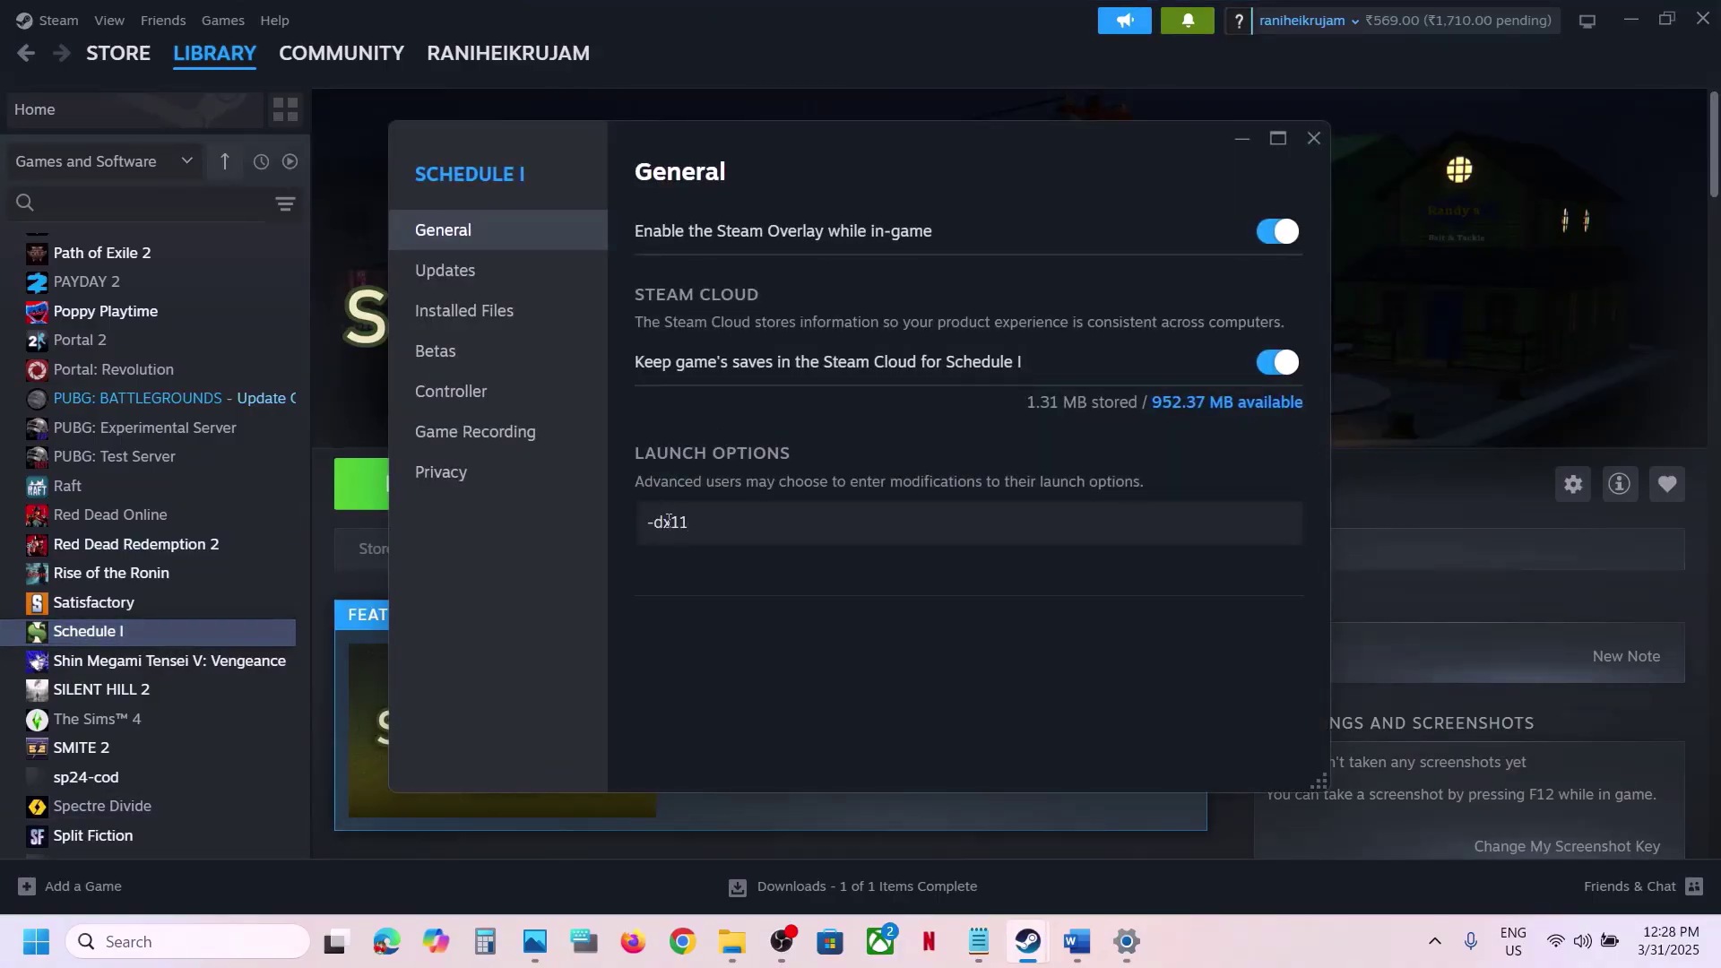
type("-dx11")
left_click(1313, 137)
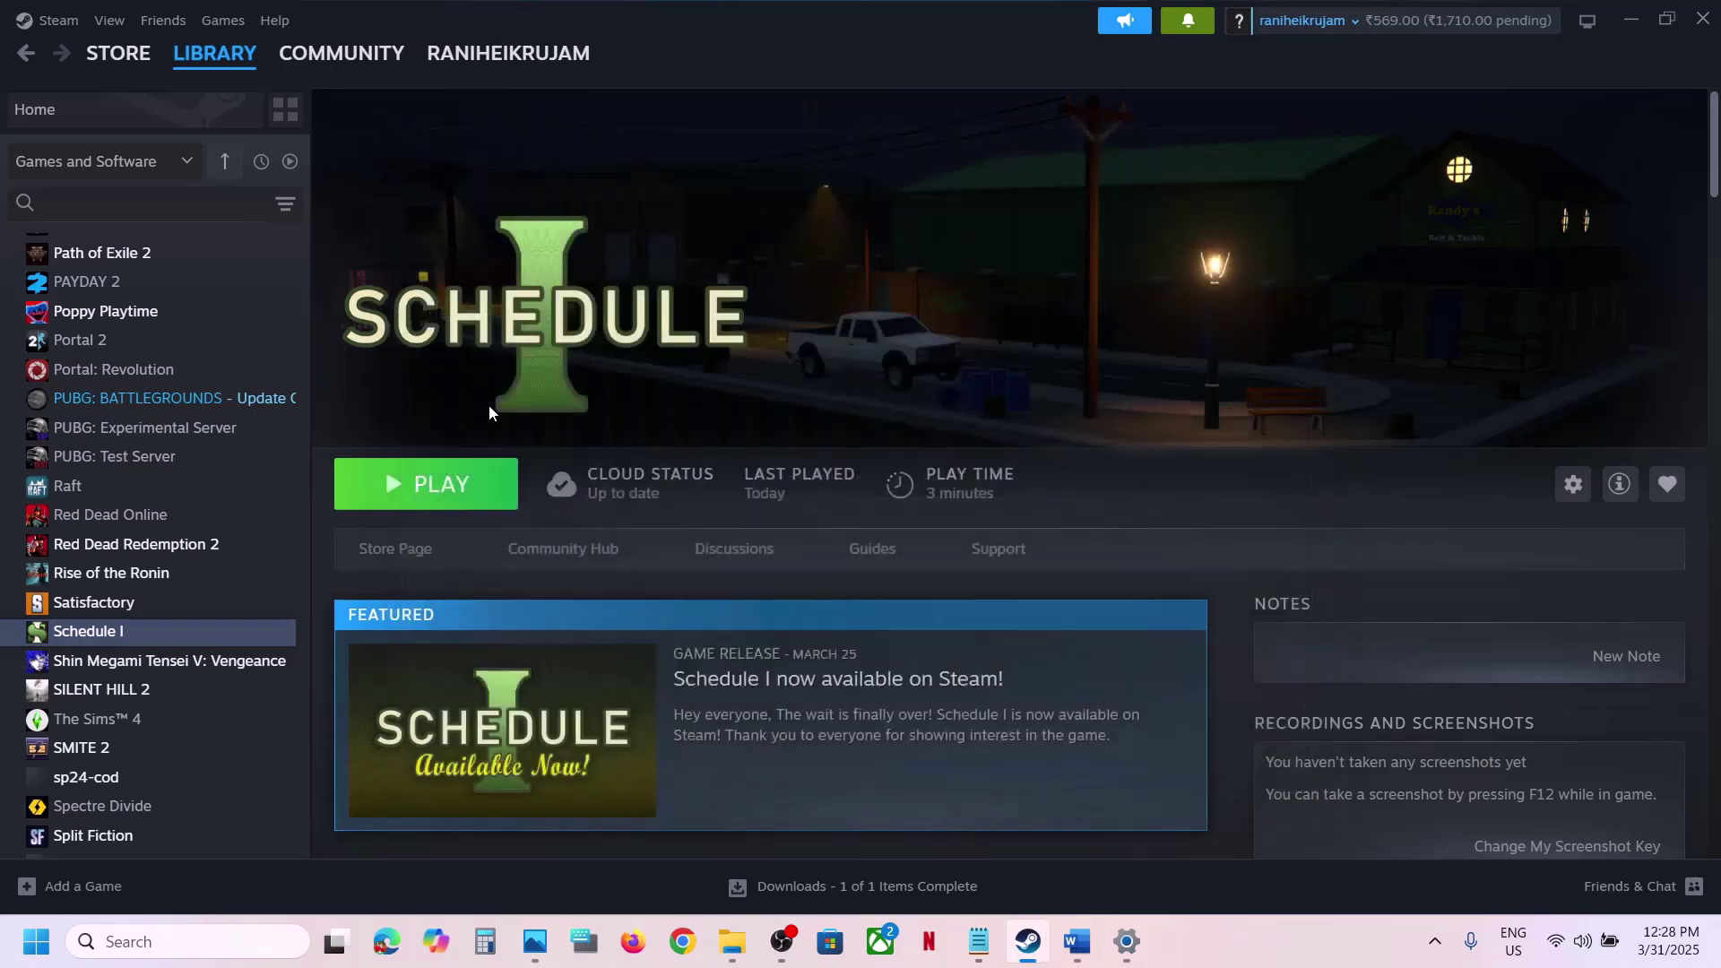
Reopen Schedule I's properties in Steam and replace the launch option with -dx12
right_click(172, 632)
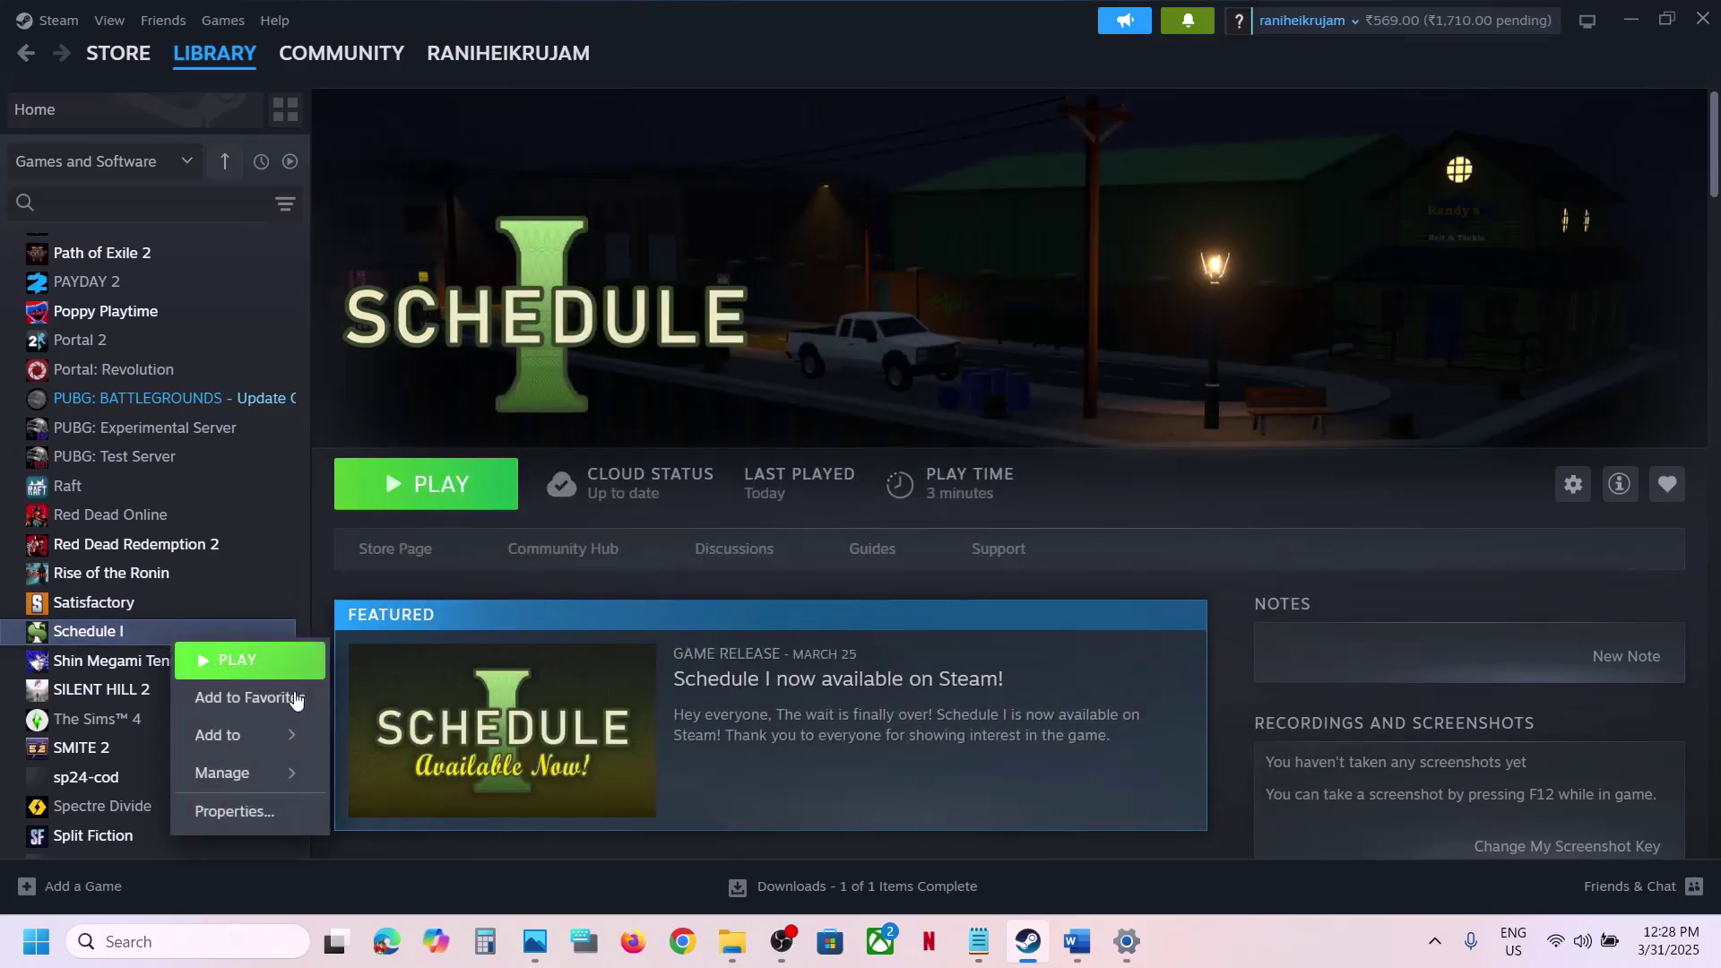
left_click(574, 649)
key("ctrl+a")
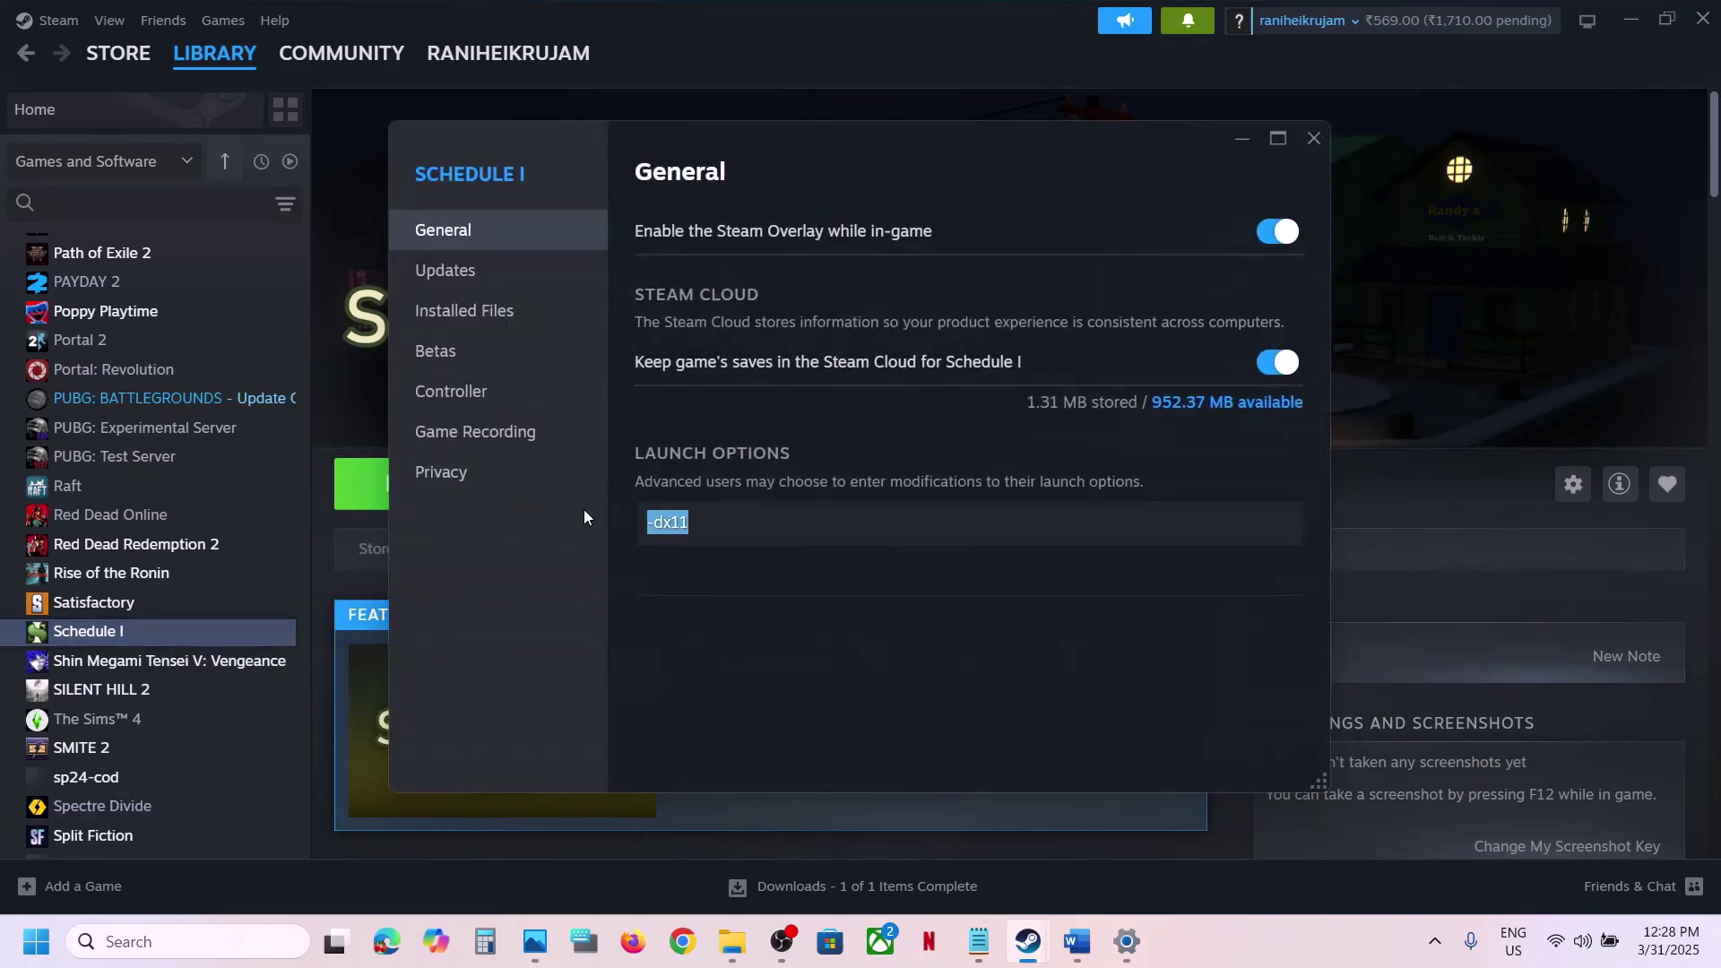
type("-dx12")
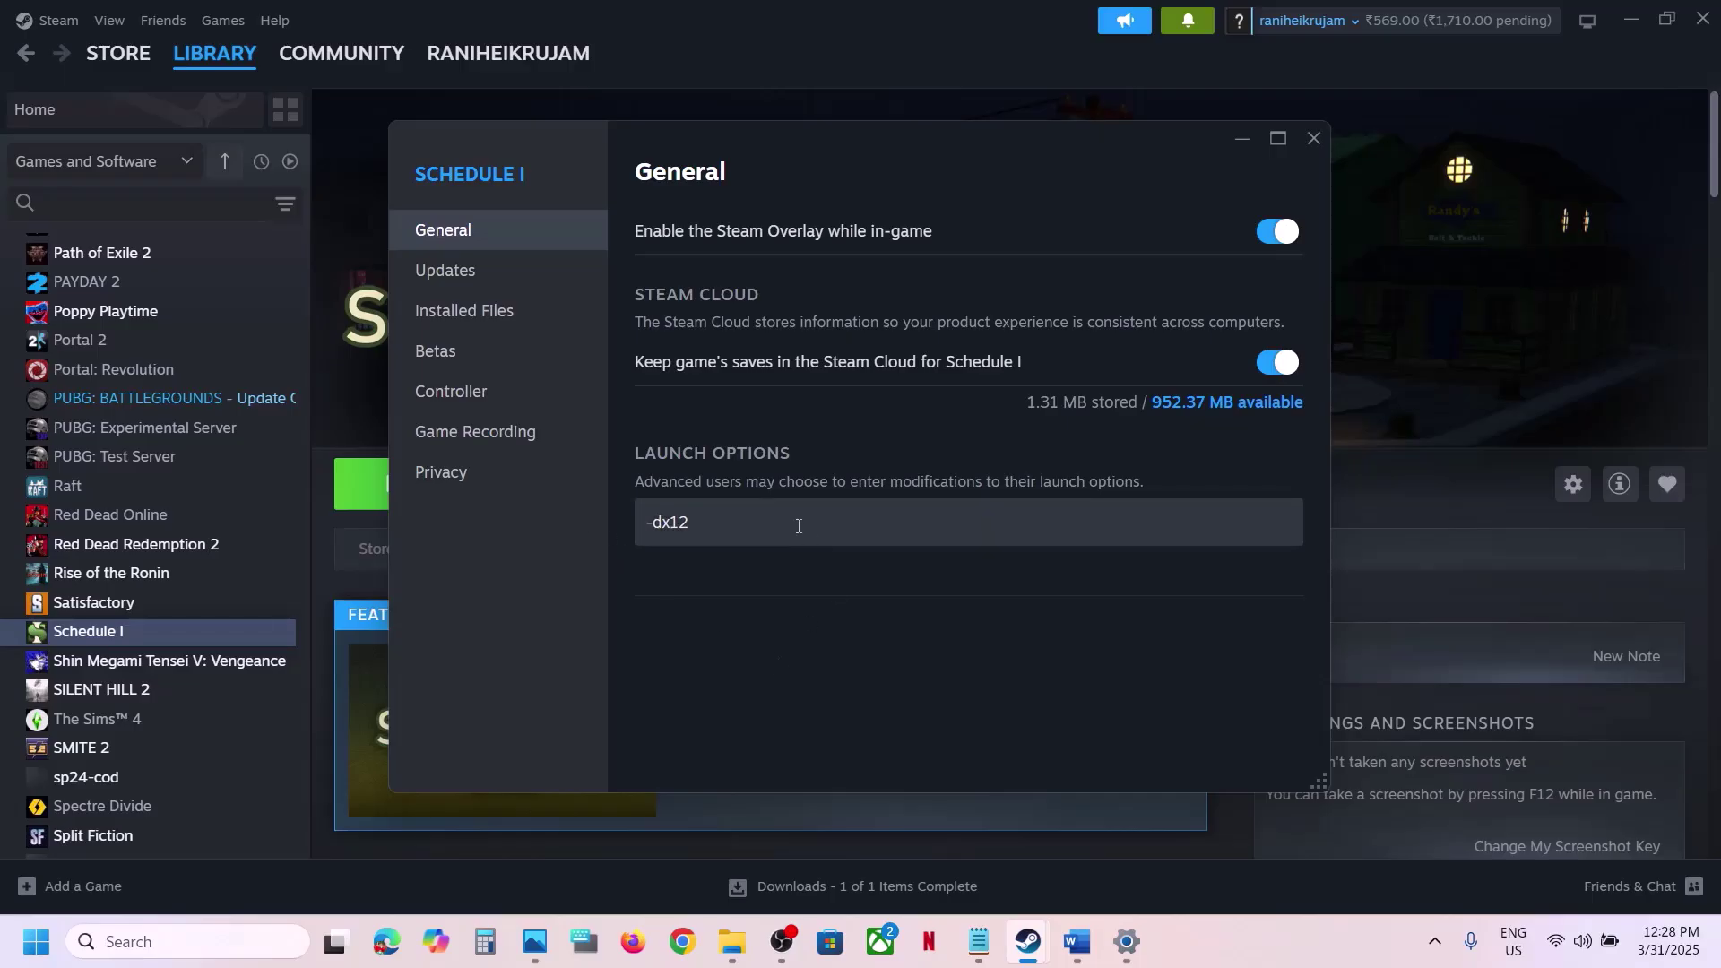
Clear the launch options of Schedule I and close its properties
left_click_drag(798, 526, 543, 525)
key("BackSpace")
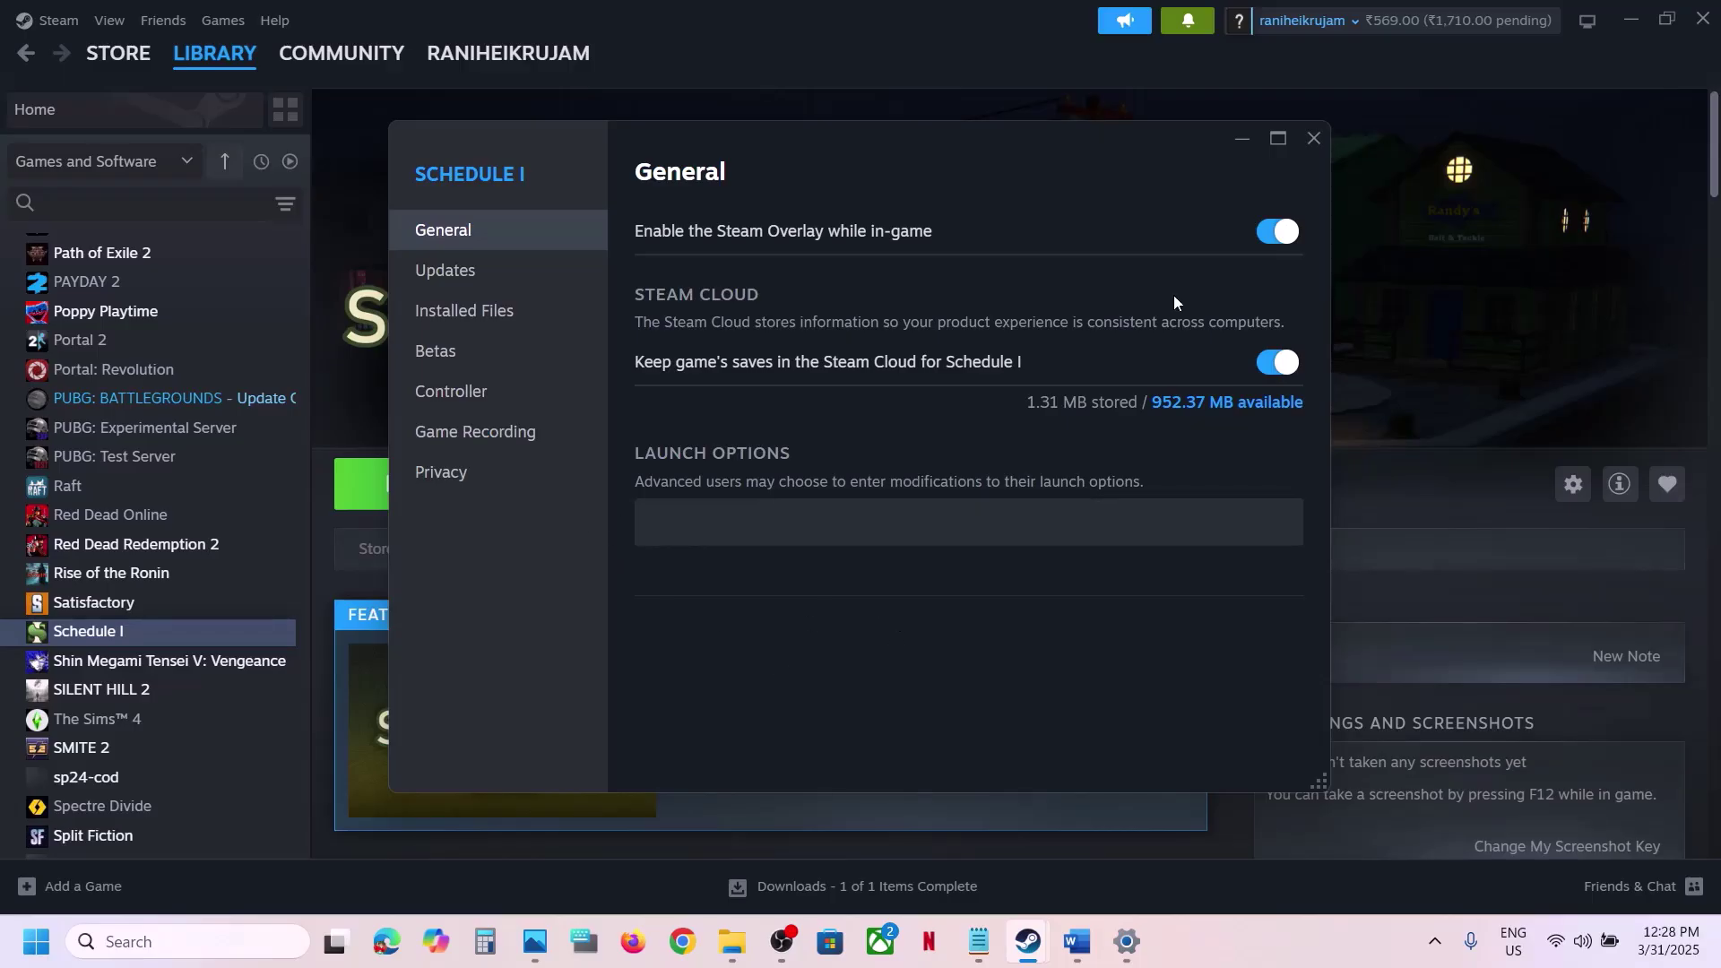
left_click(1313, 137)
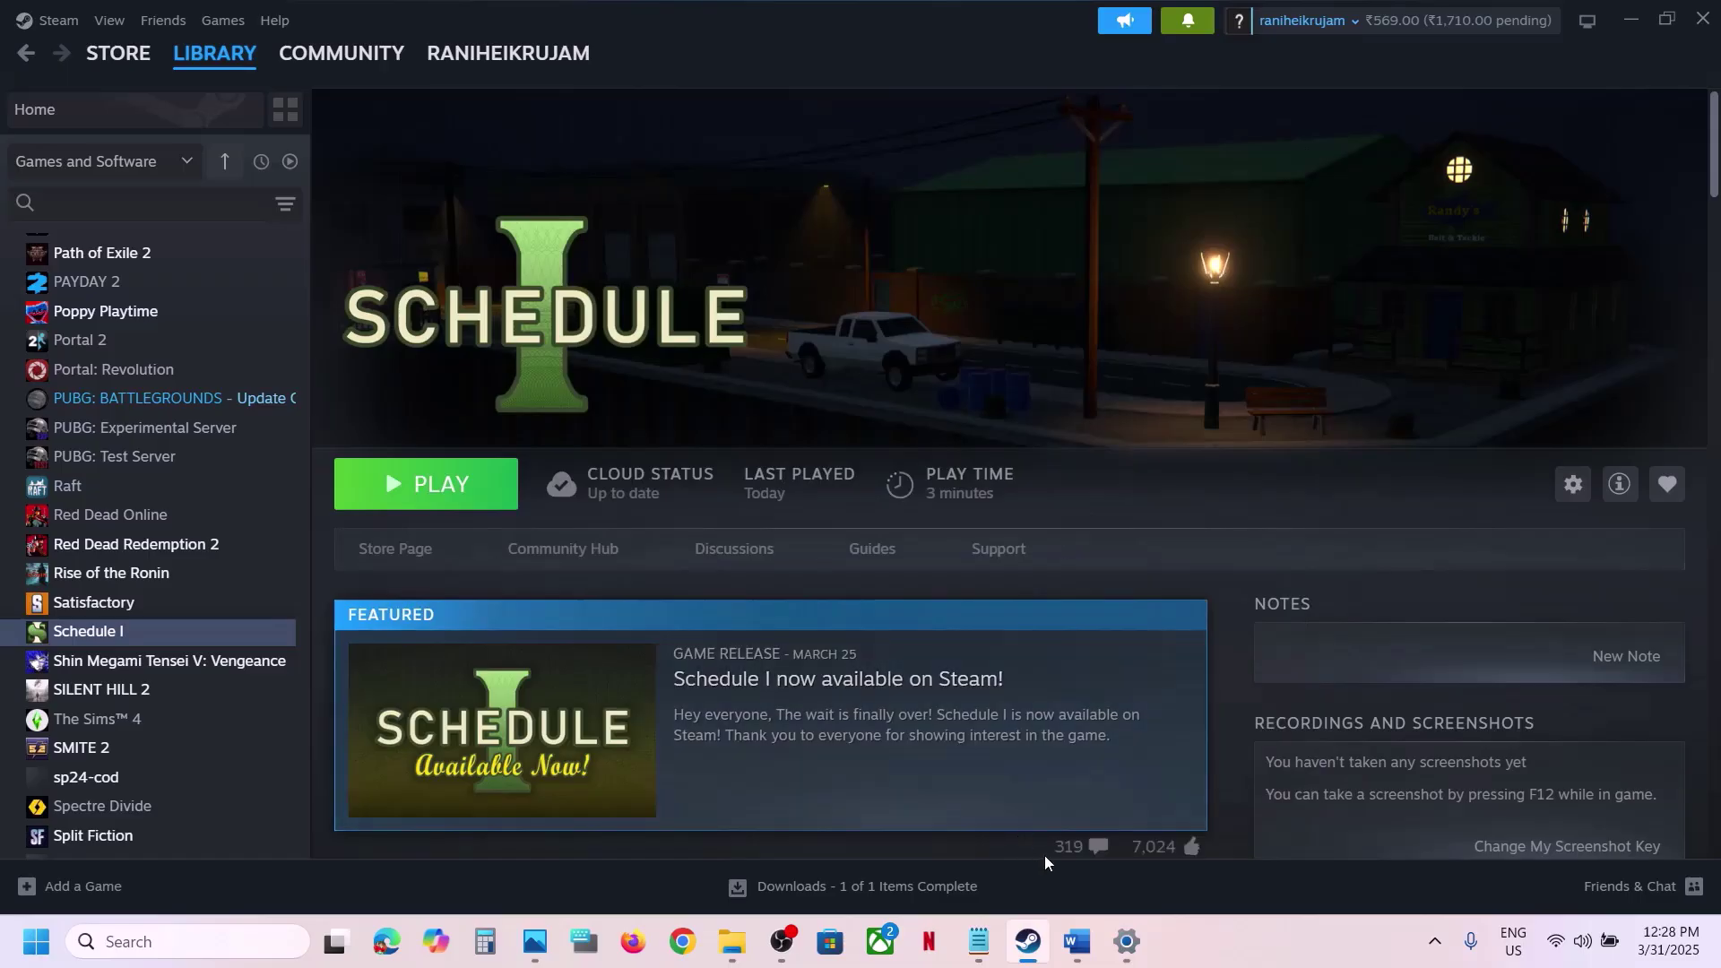
Switch to the Word document and read Step 10 about running the game as an administrator from its installation folder
left_click(1076, 941)
scroll(652, 557, "down", 3)
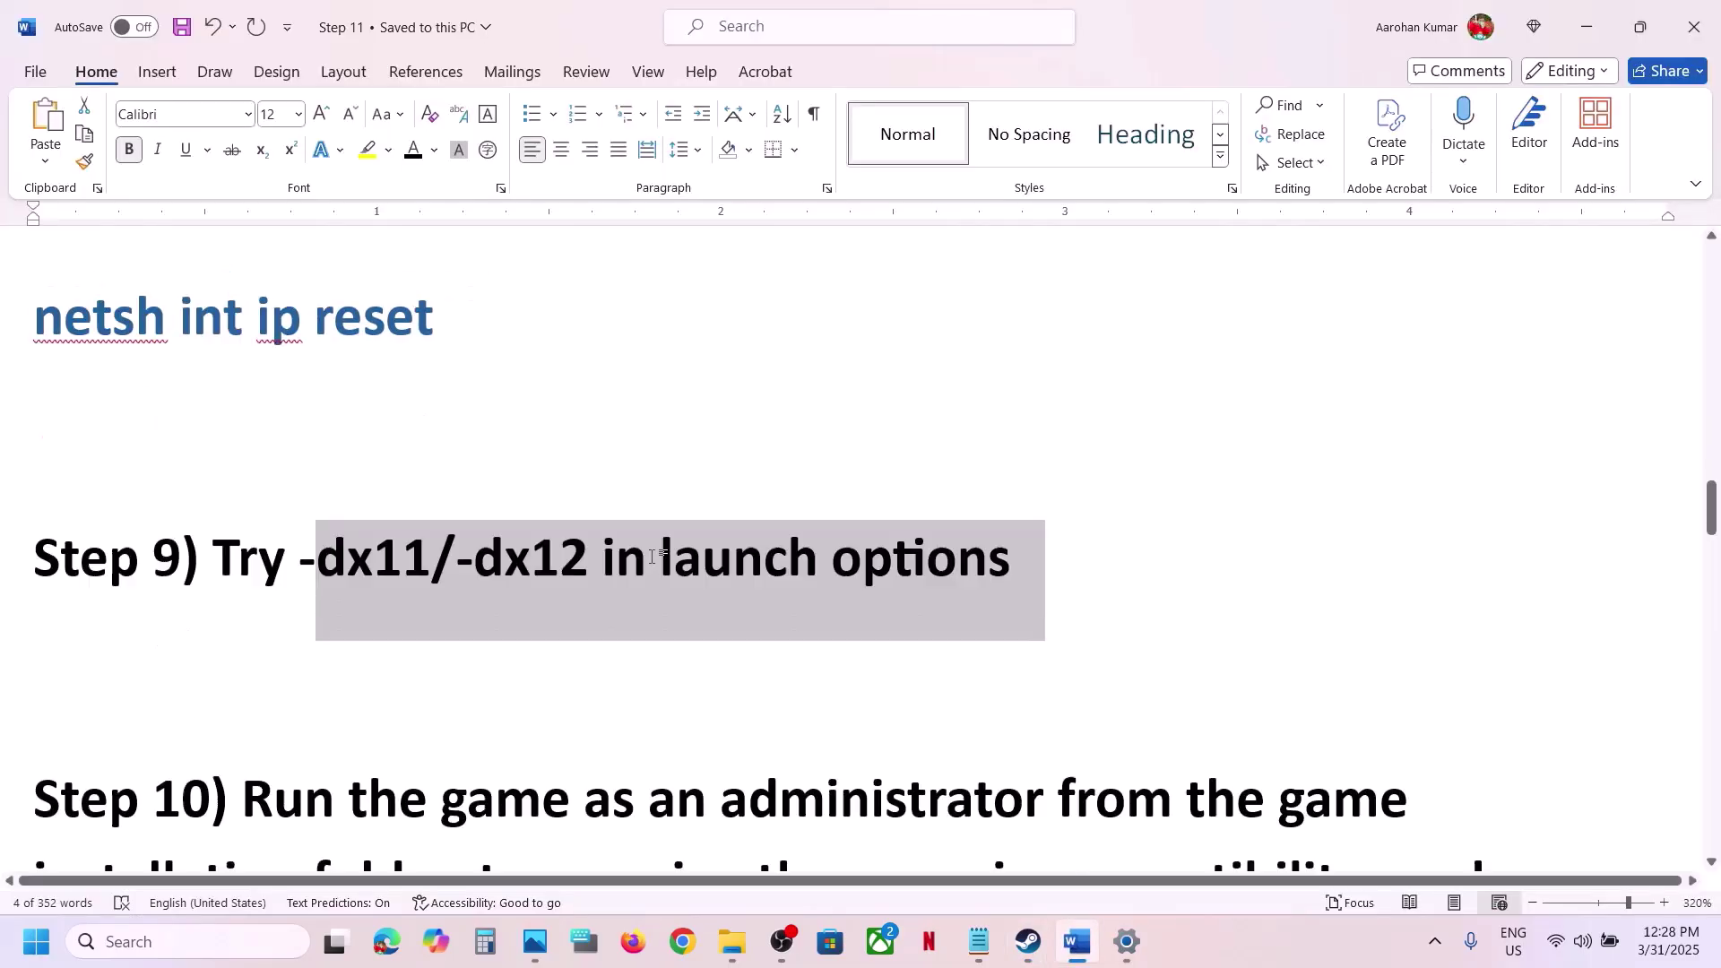
left_click_drag(254, 594, 461, 660)
Switch to Steam and browse Schedule I's local files to open its installation folder
key("alt+Tab")
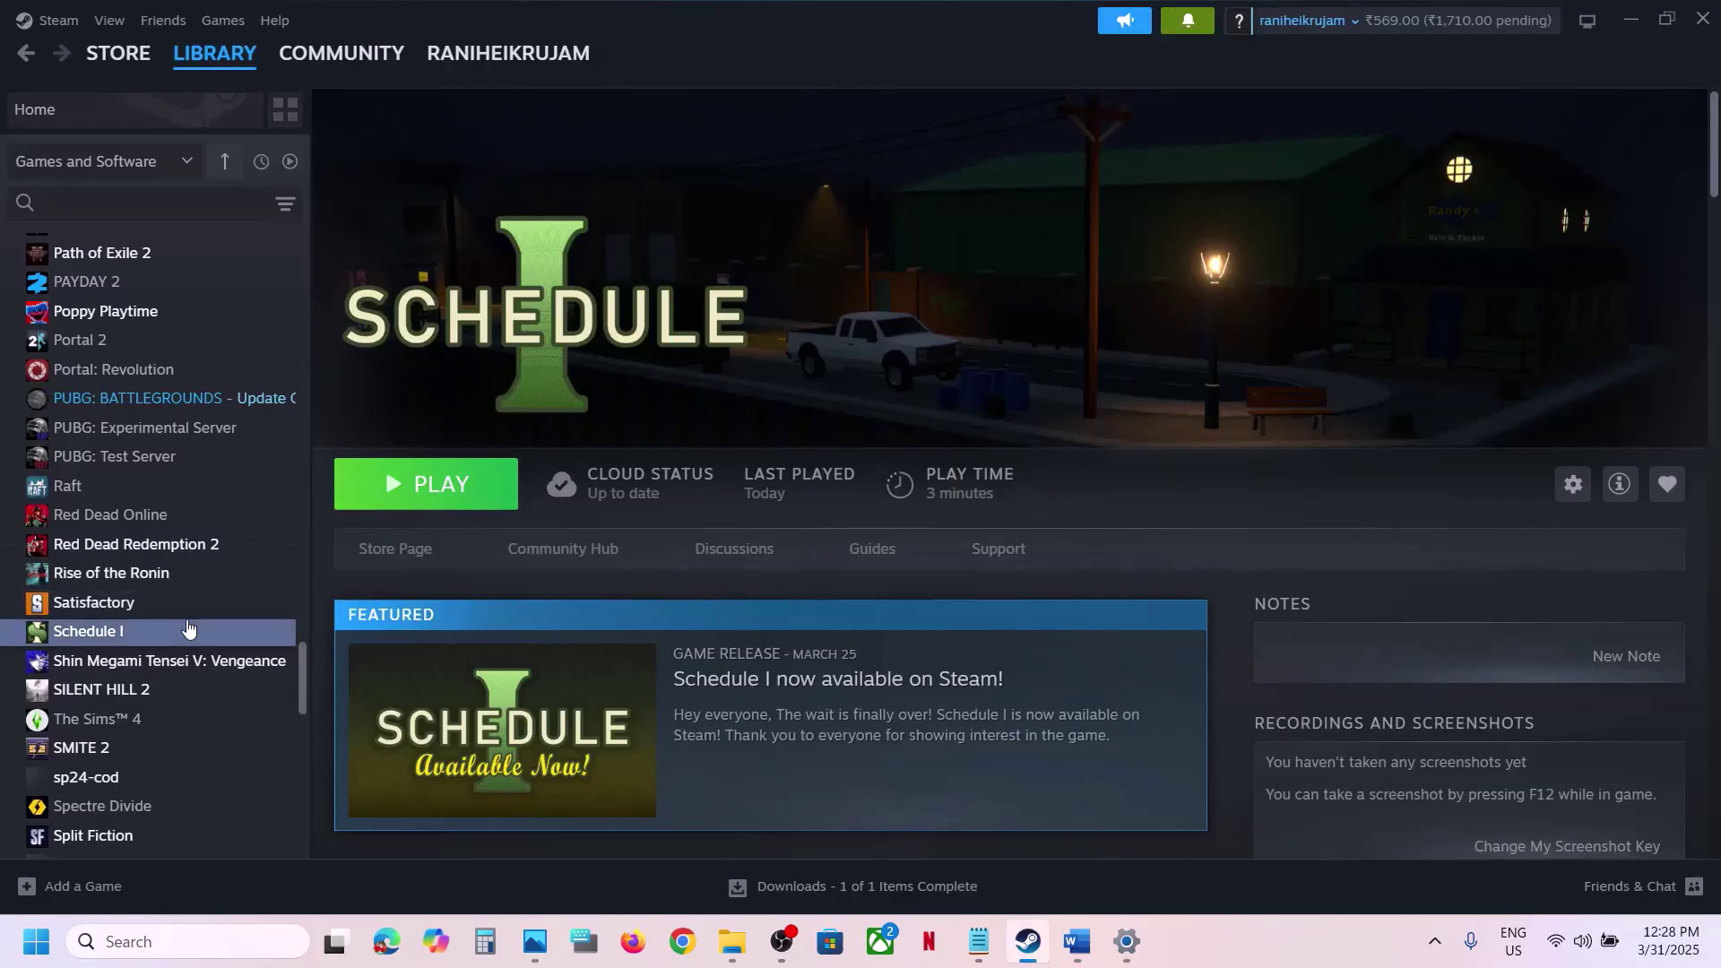
right_click(157, 635)
mouse_move(269, 764)
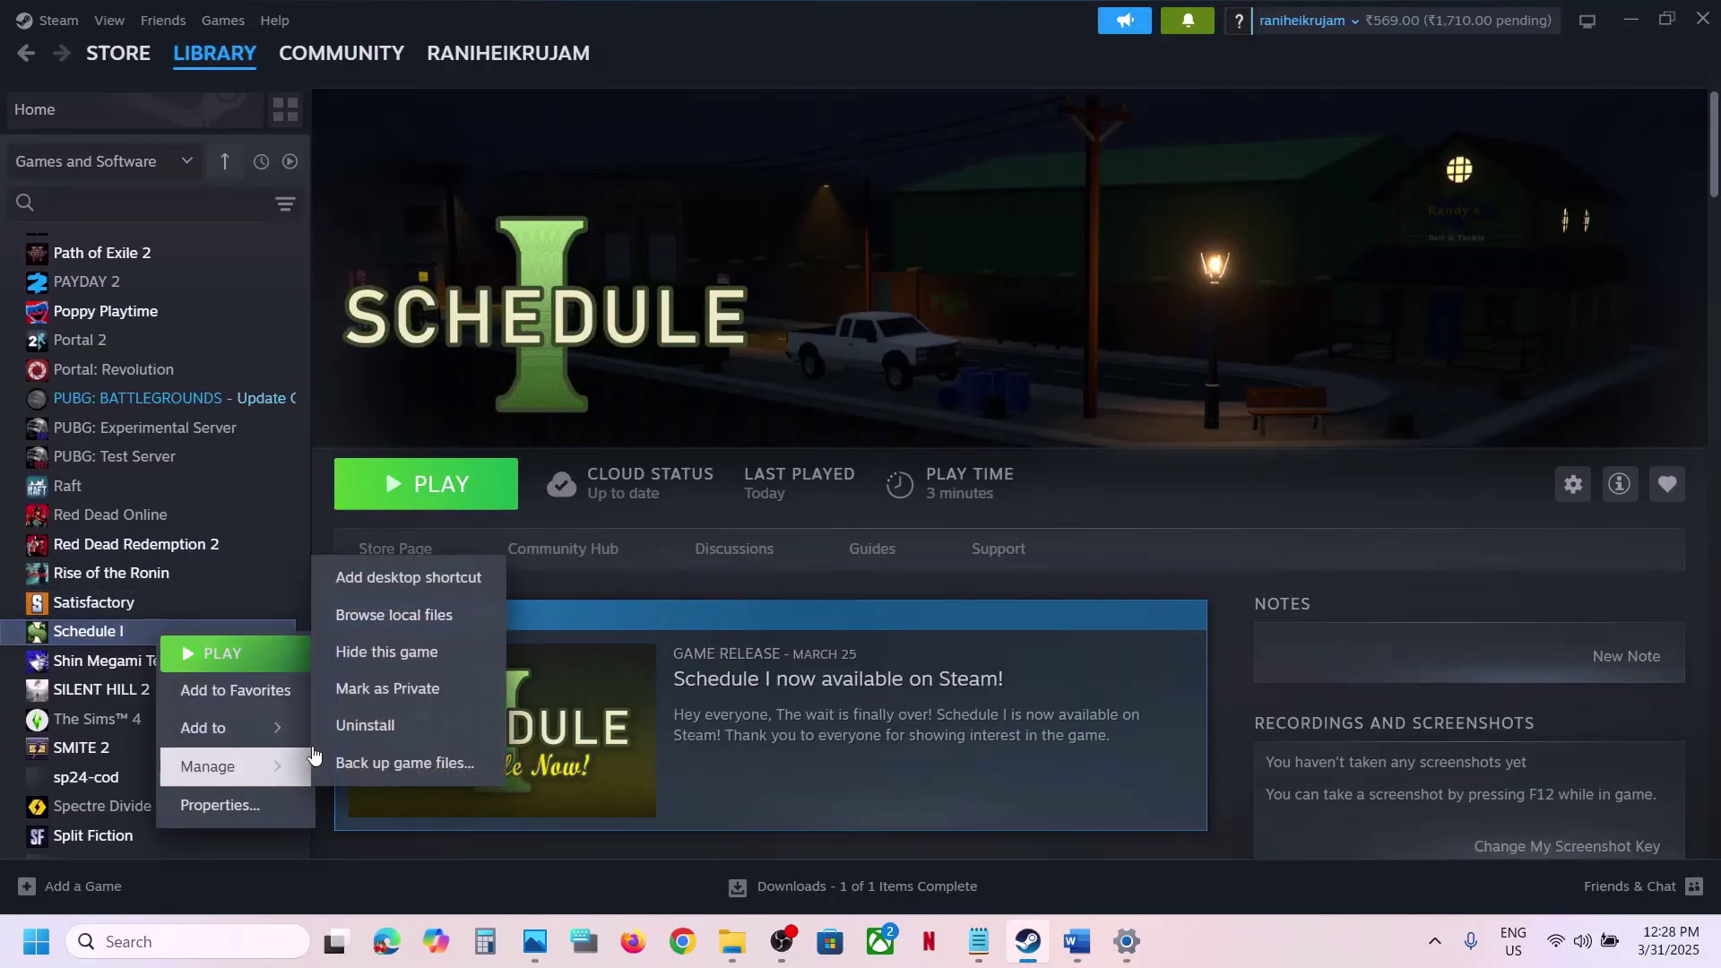
left_click(406, 613)
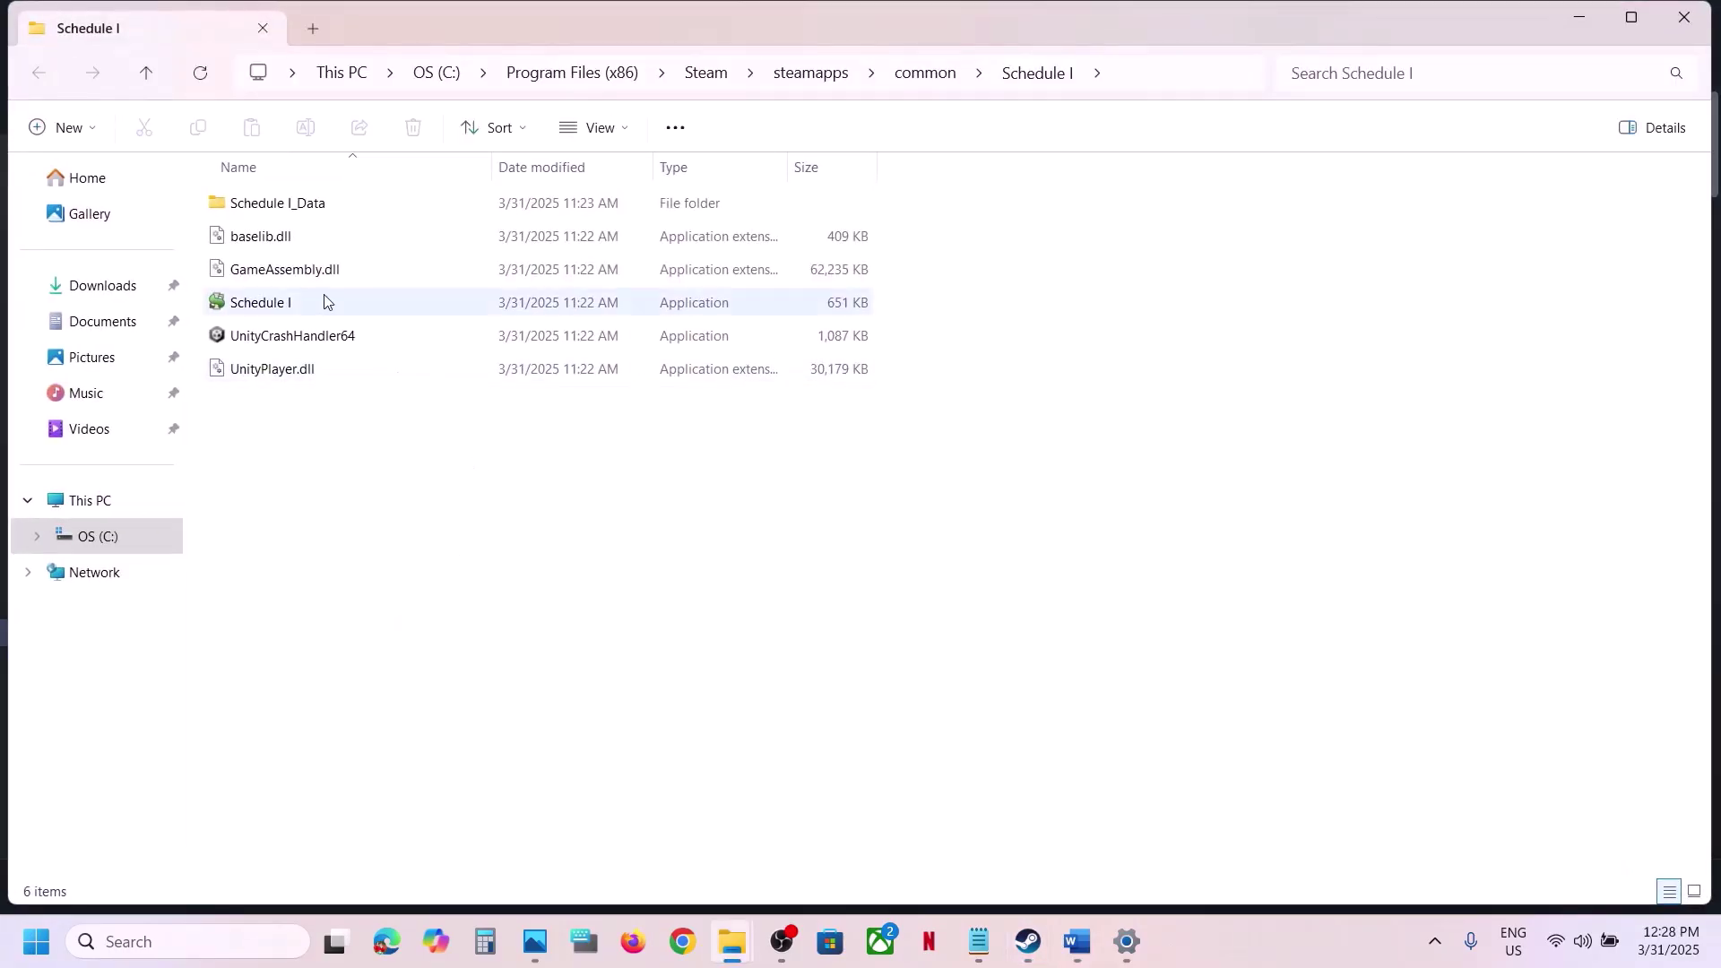
Set the Schedule I application file to run as an administrator and apply the change
left_click(257, 305)
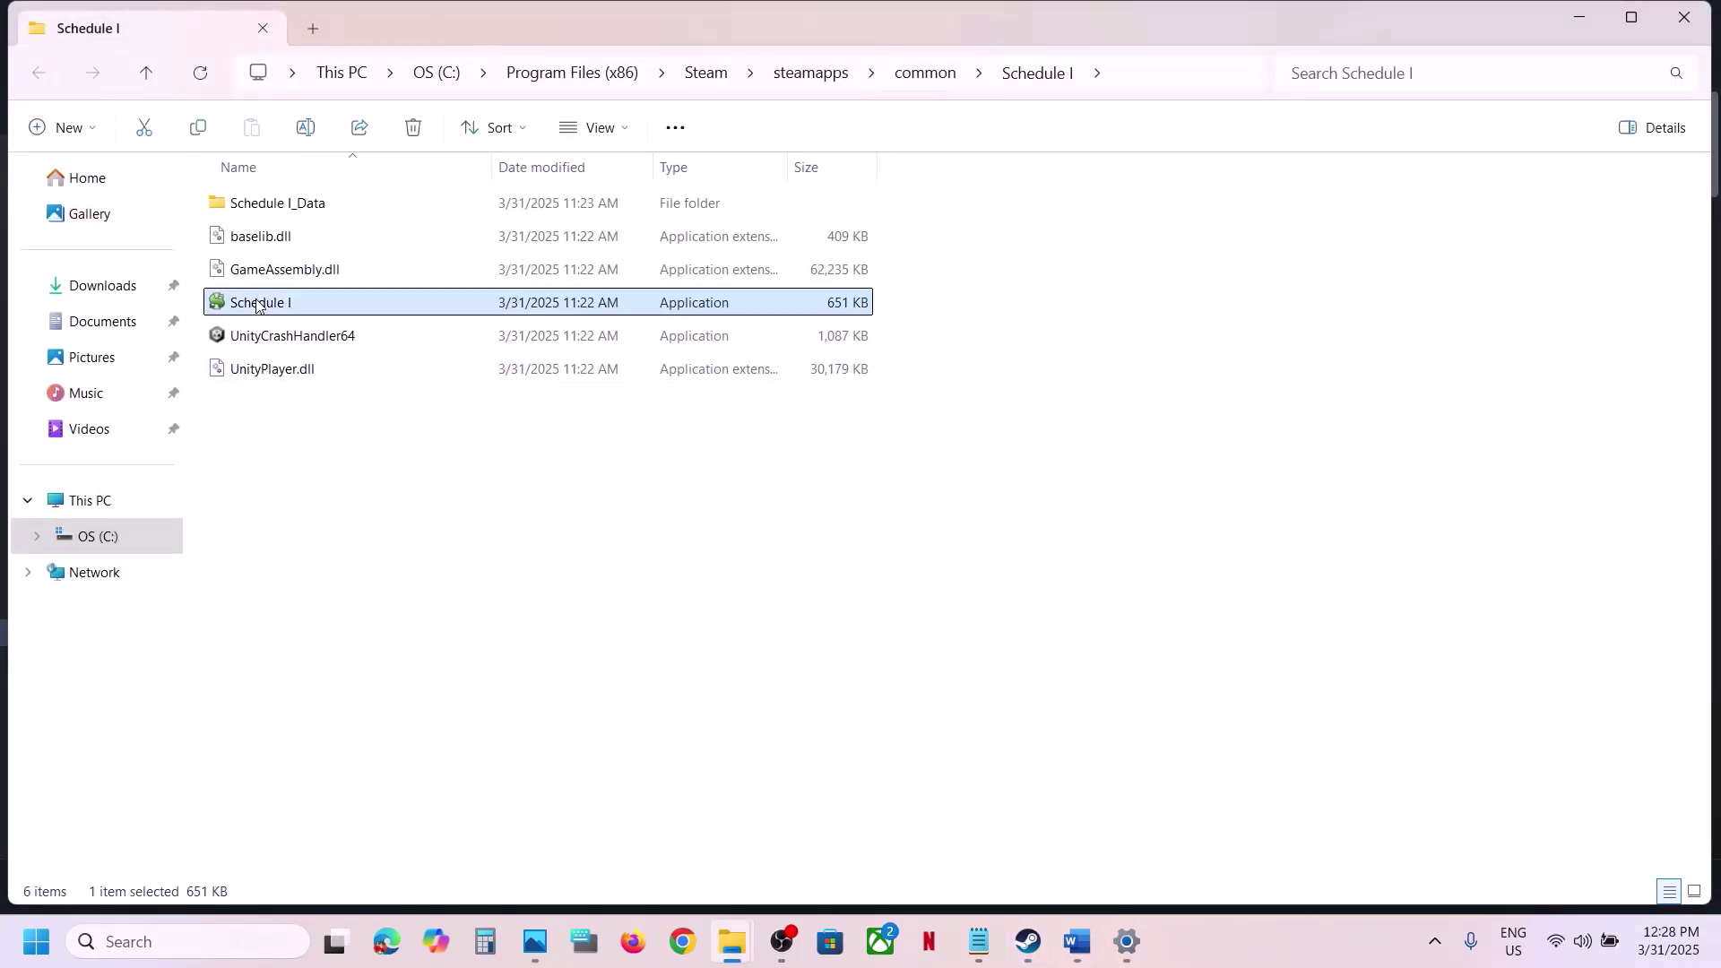
right_click(314, 307)
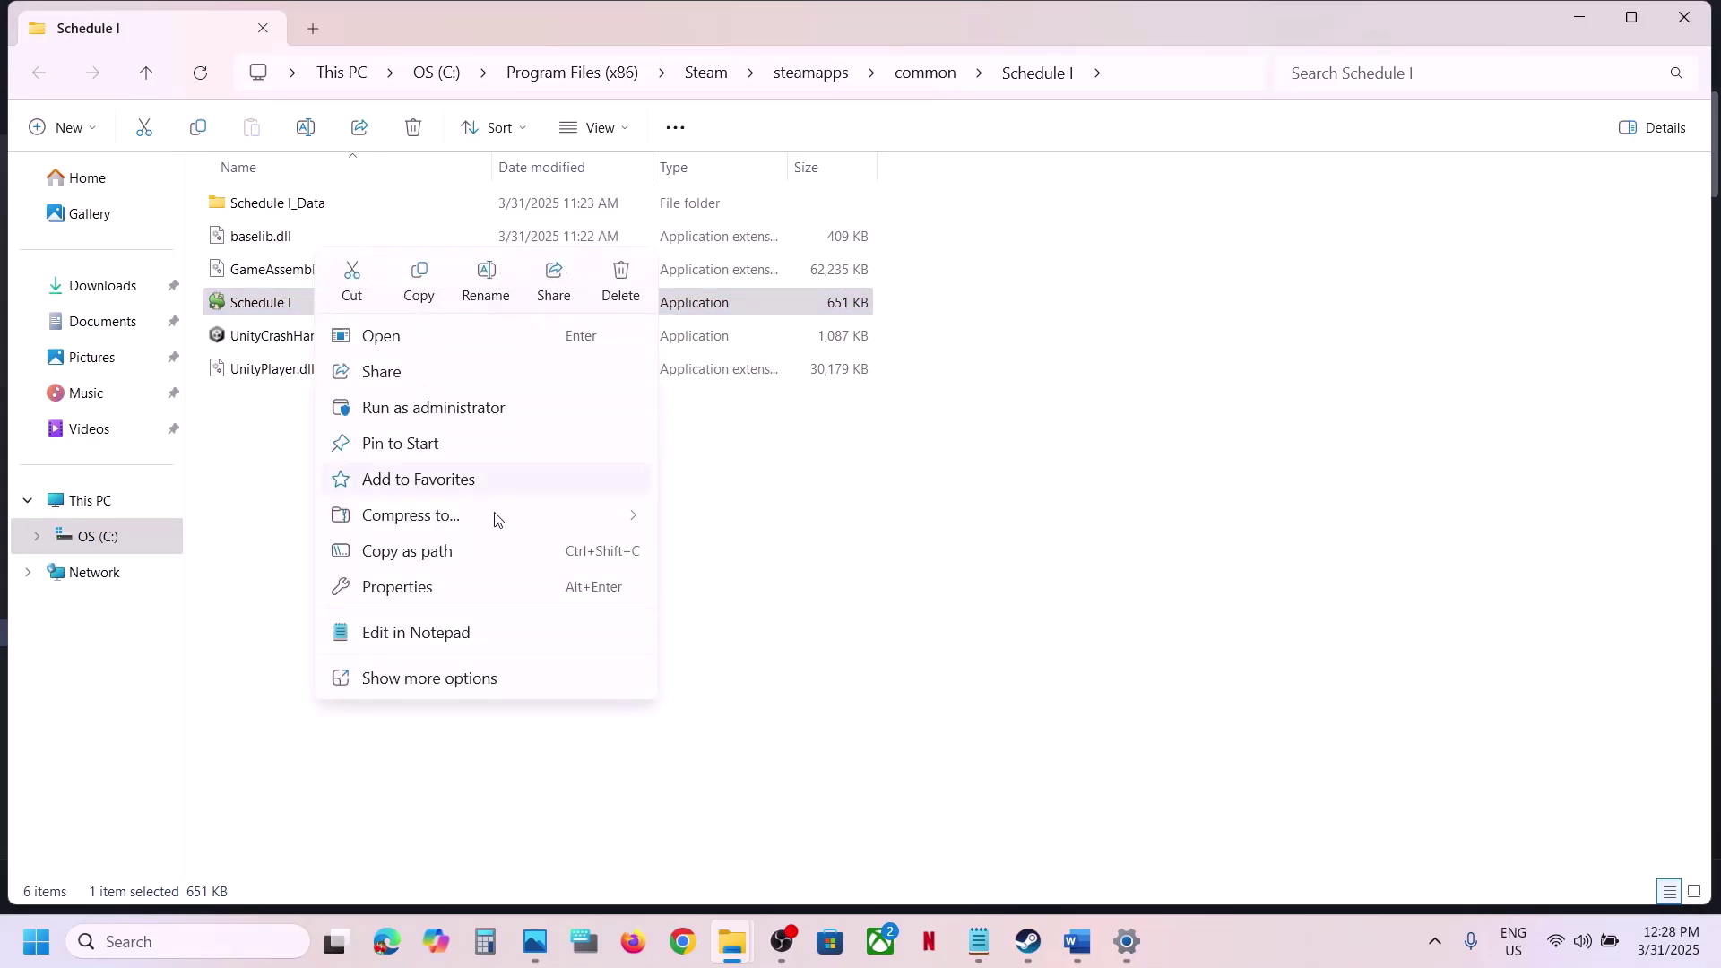
left_click(426, 595)
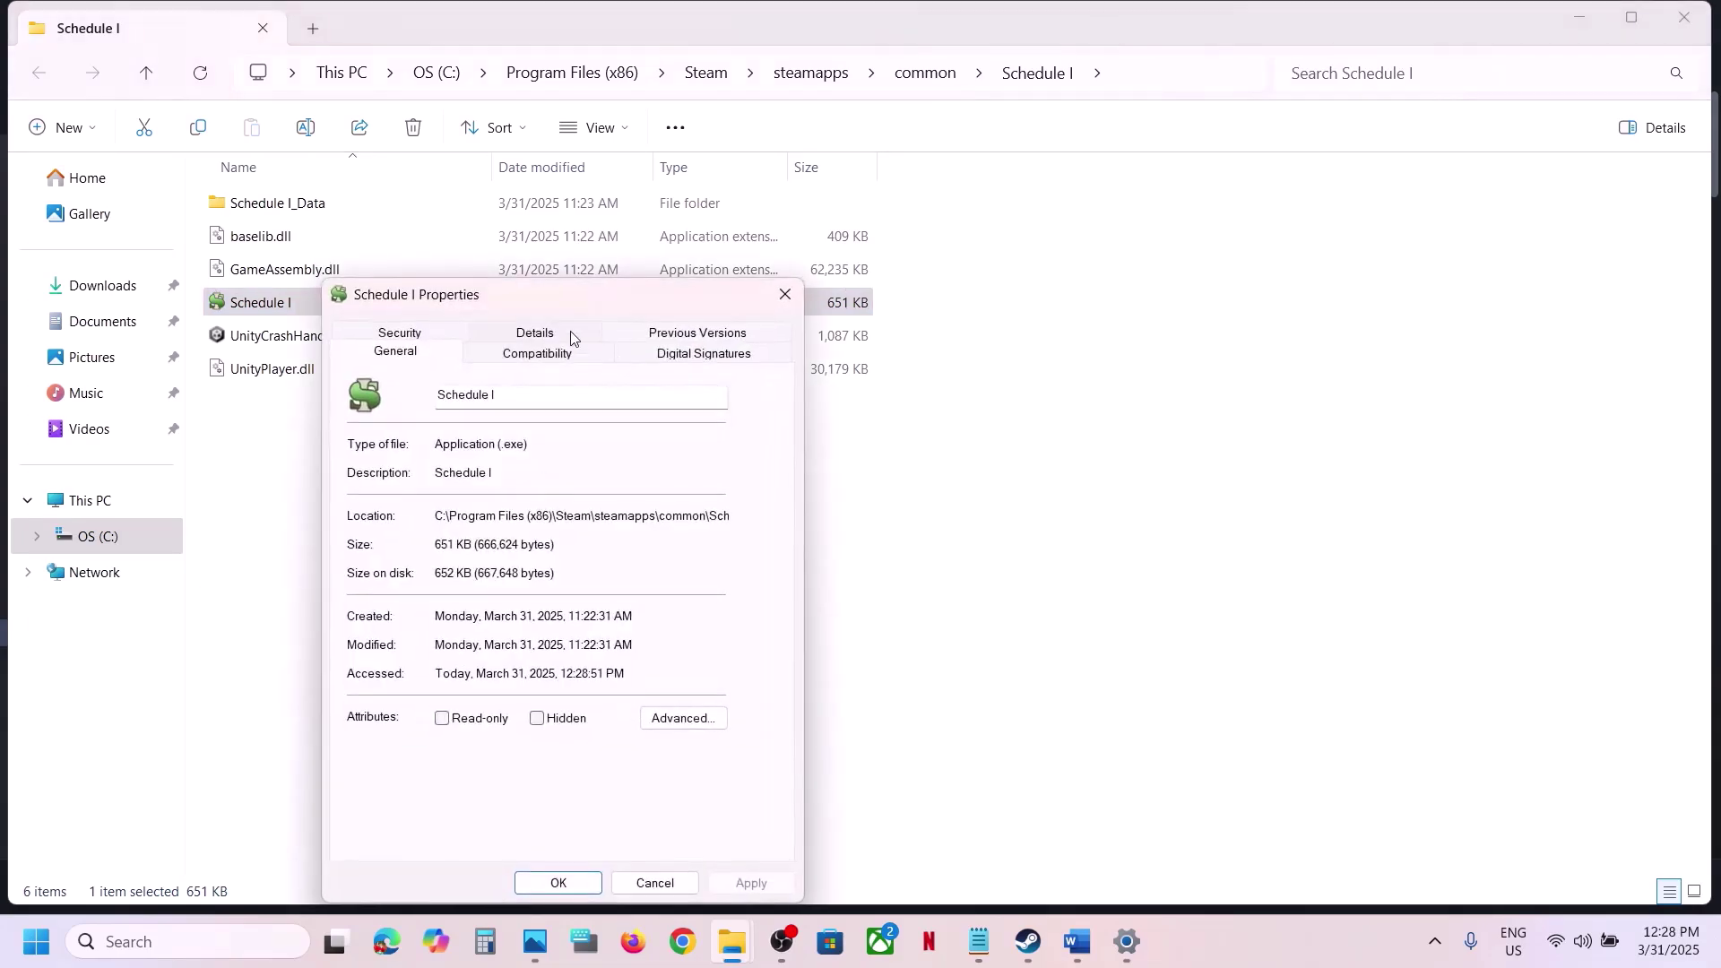
left_click(511, 356)
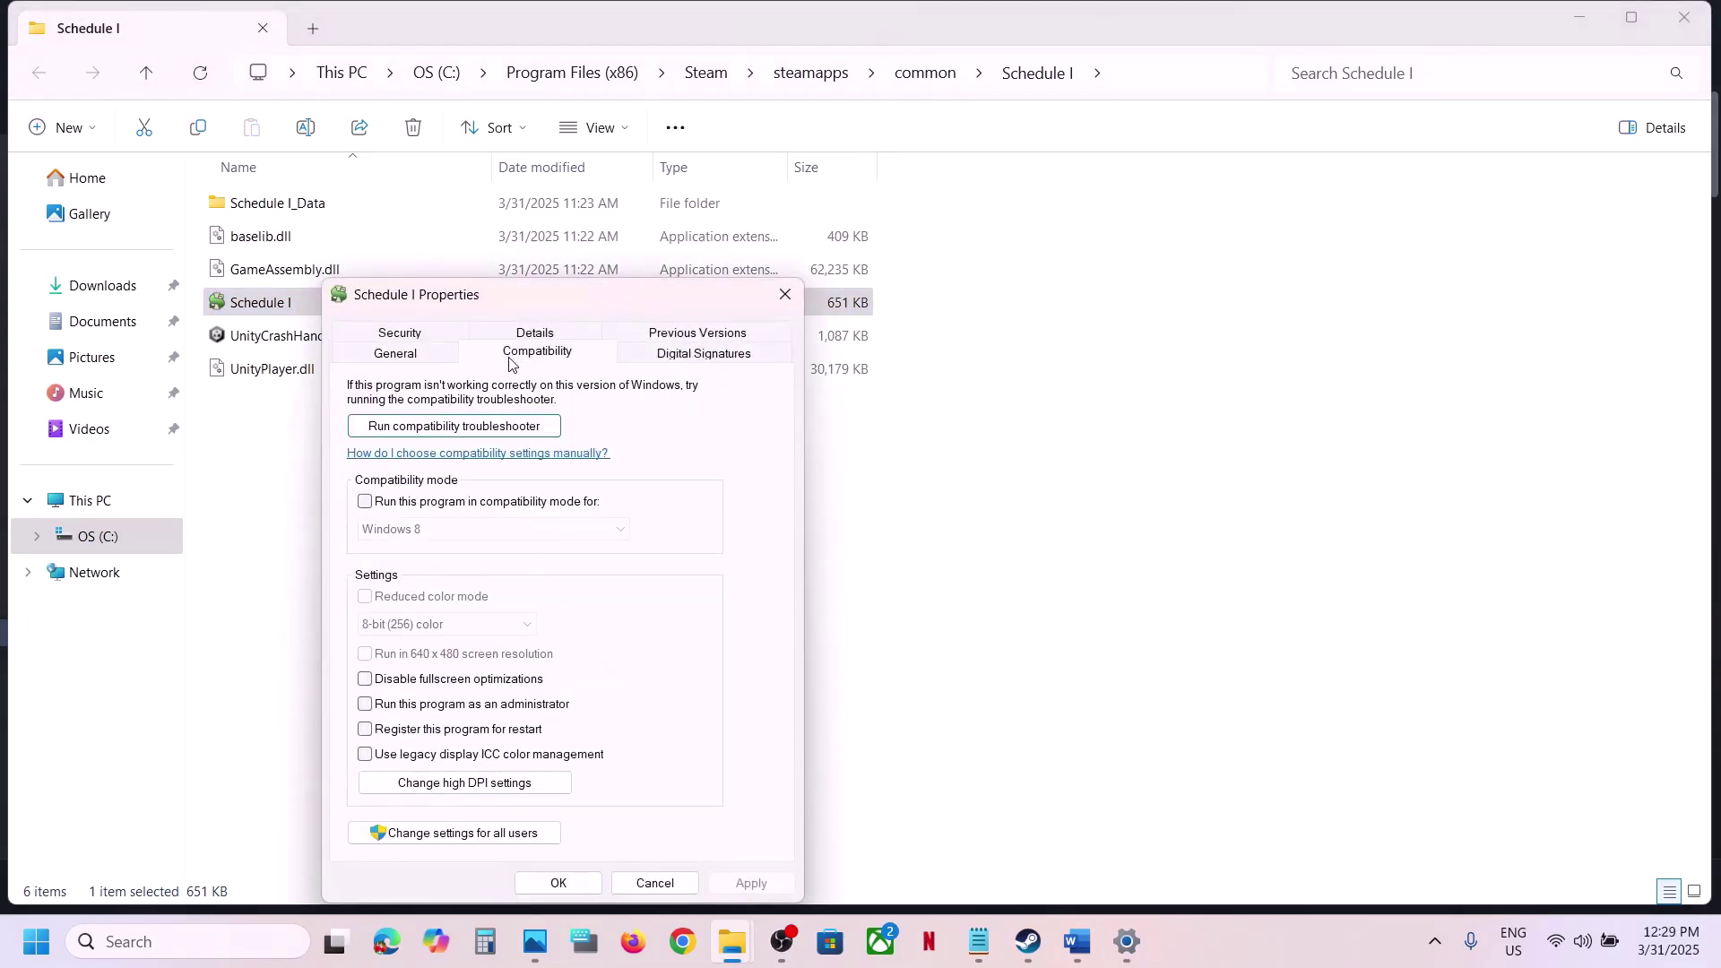
left_click(366, 705)
left_click(733, 884)
left_click(558, 882)
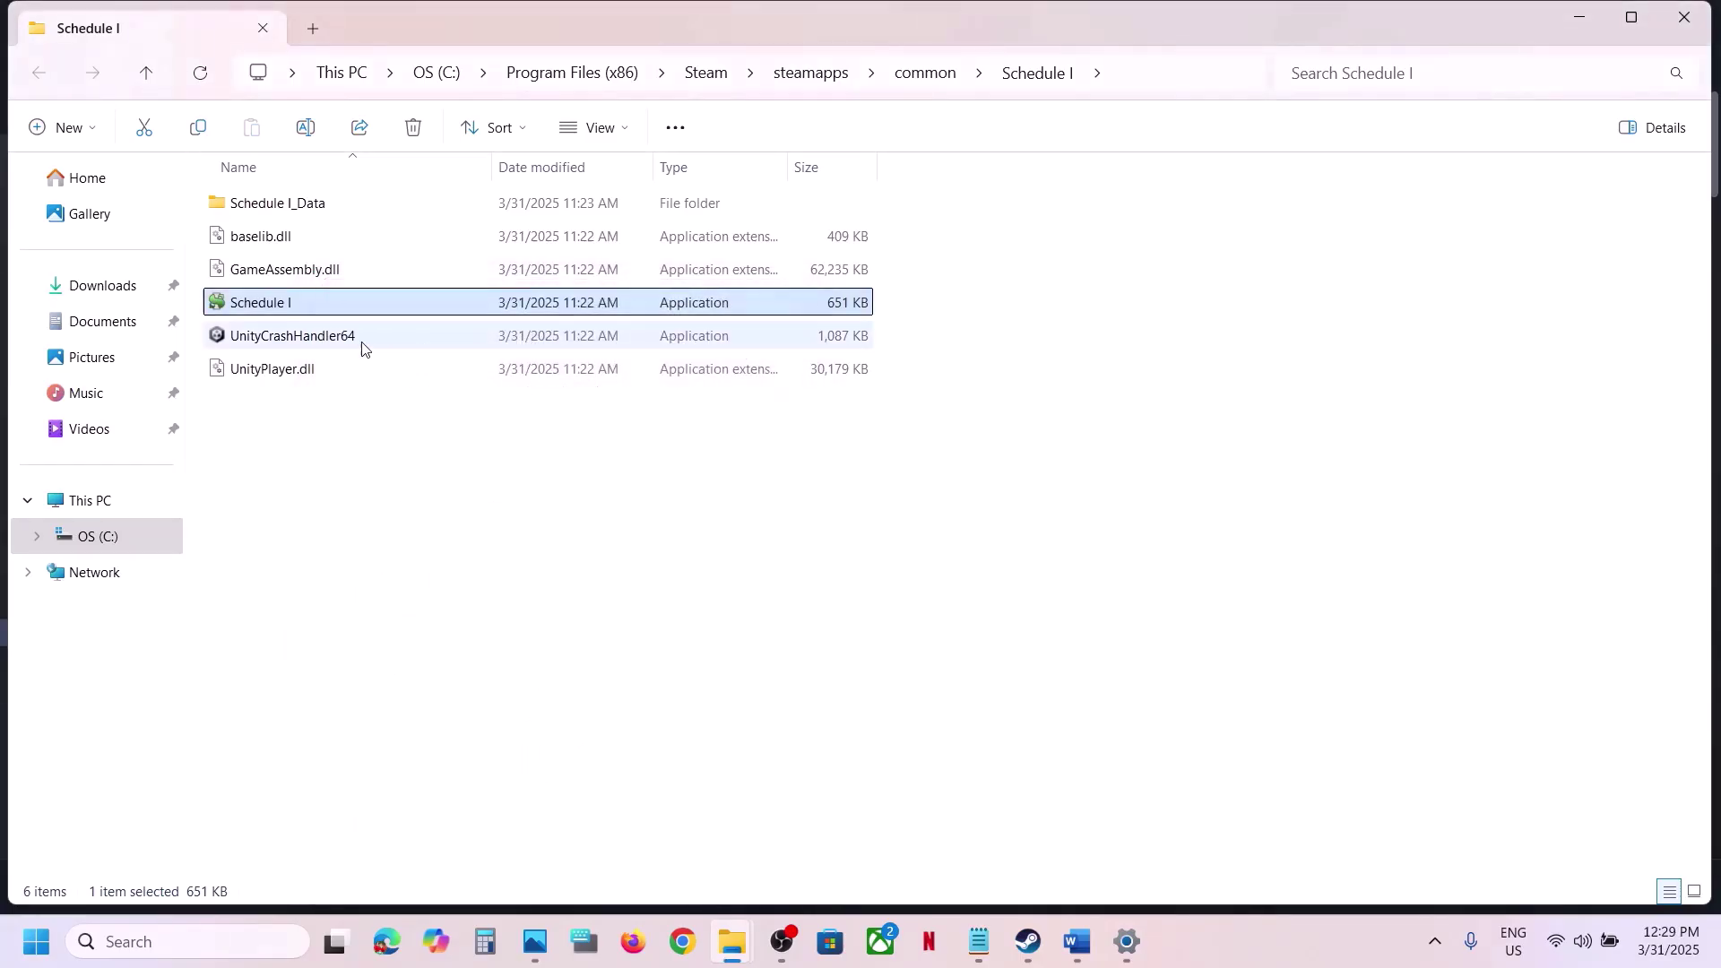
Reopen the Schedule I application's properties and apply compatibility mode, first for Windows 8 and again for Windows 7
right_click(286, 305)
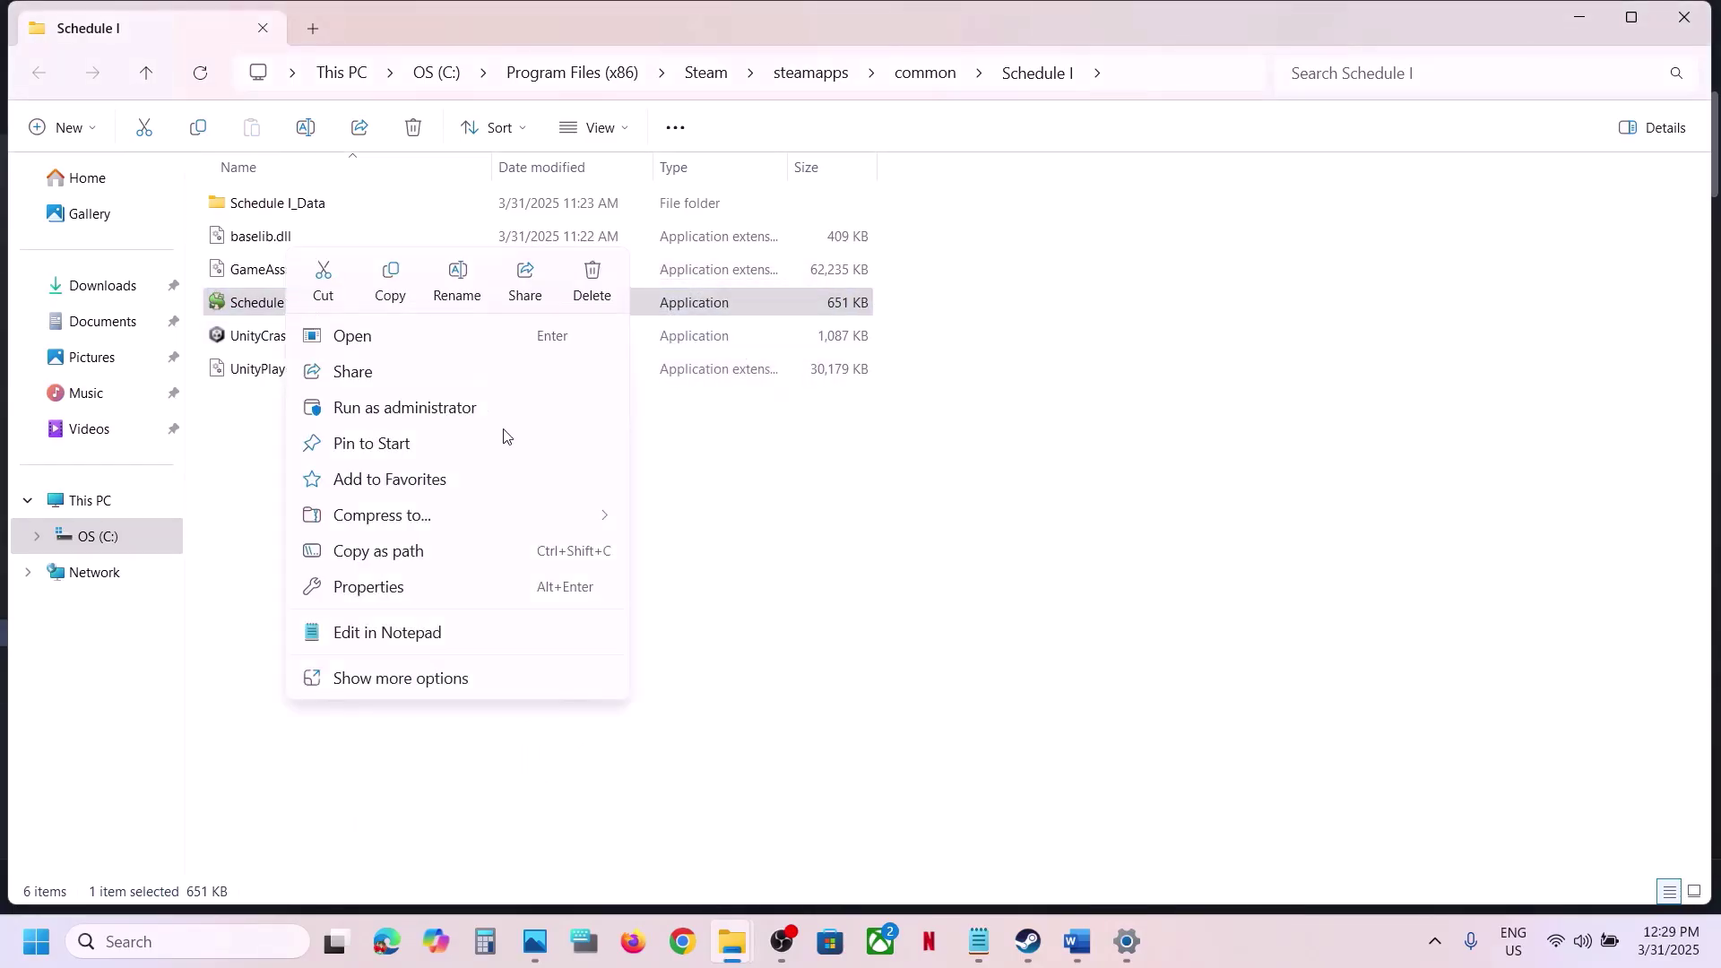
left_click(377, 584)
left_click(464, 353)
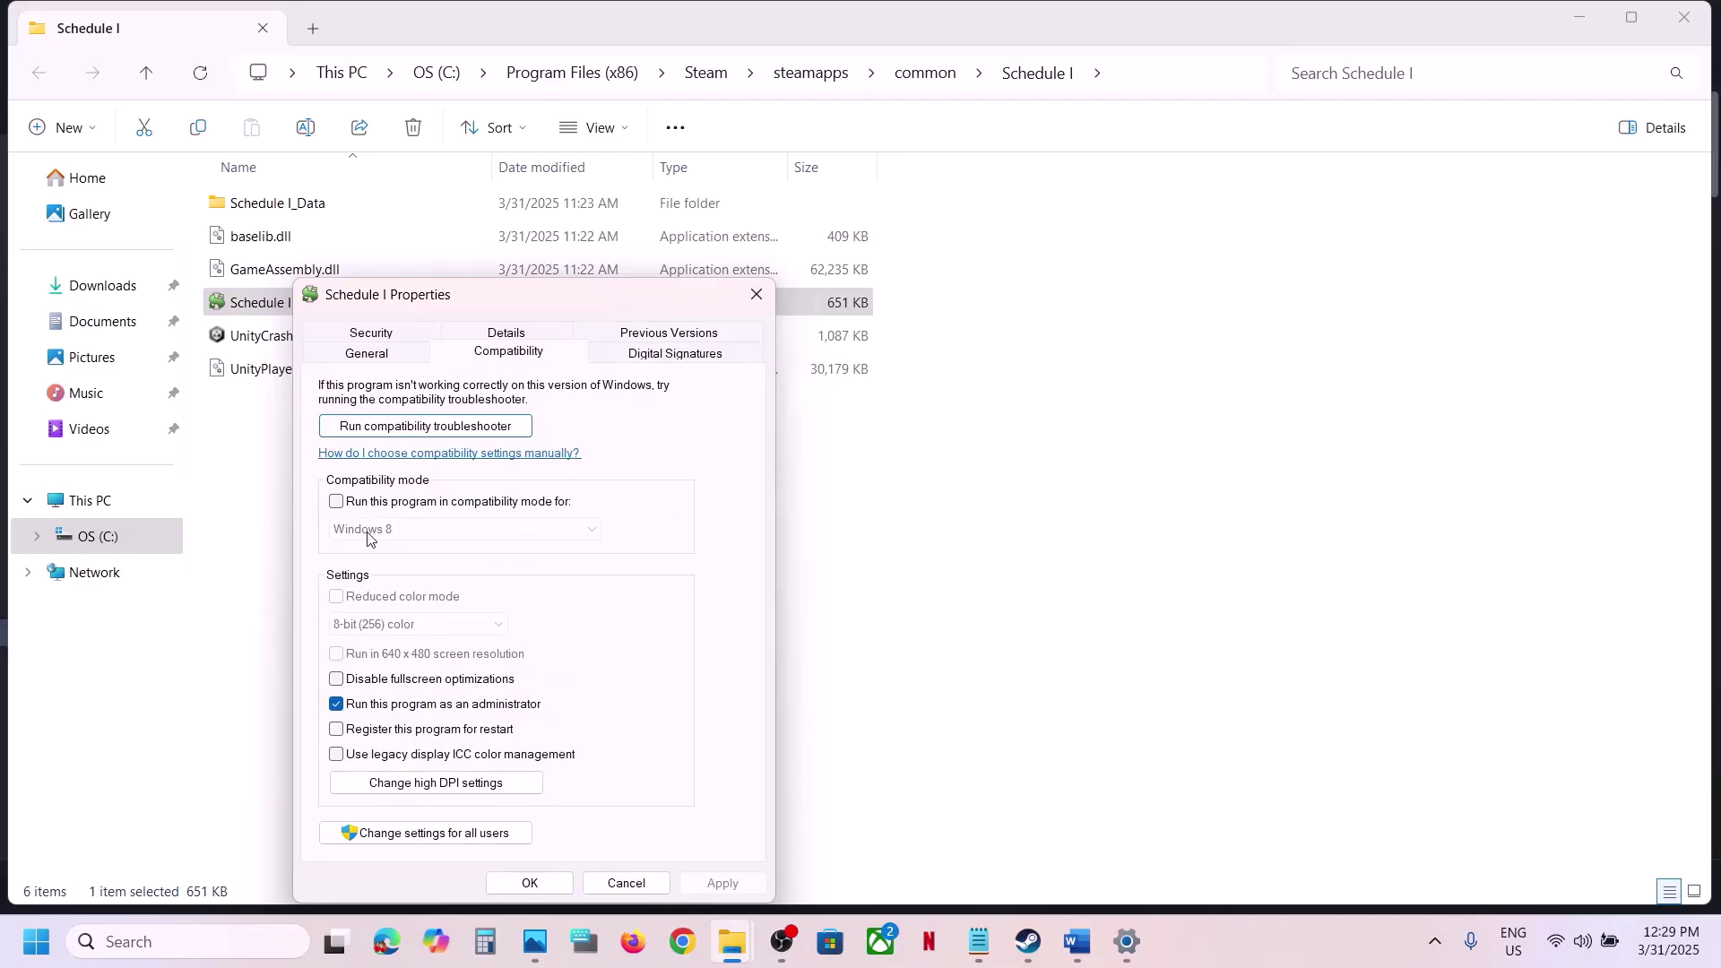
left_click(337, 504)
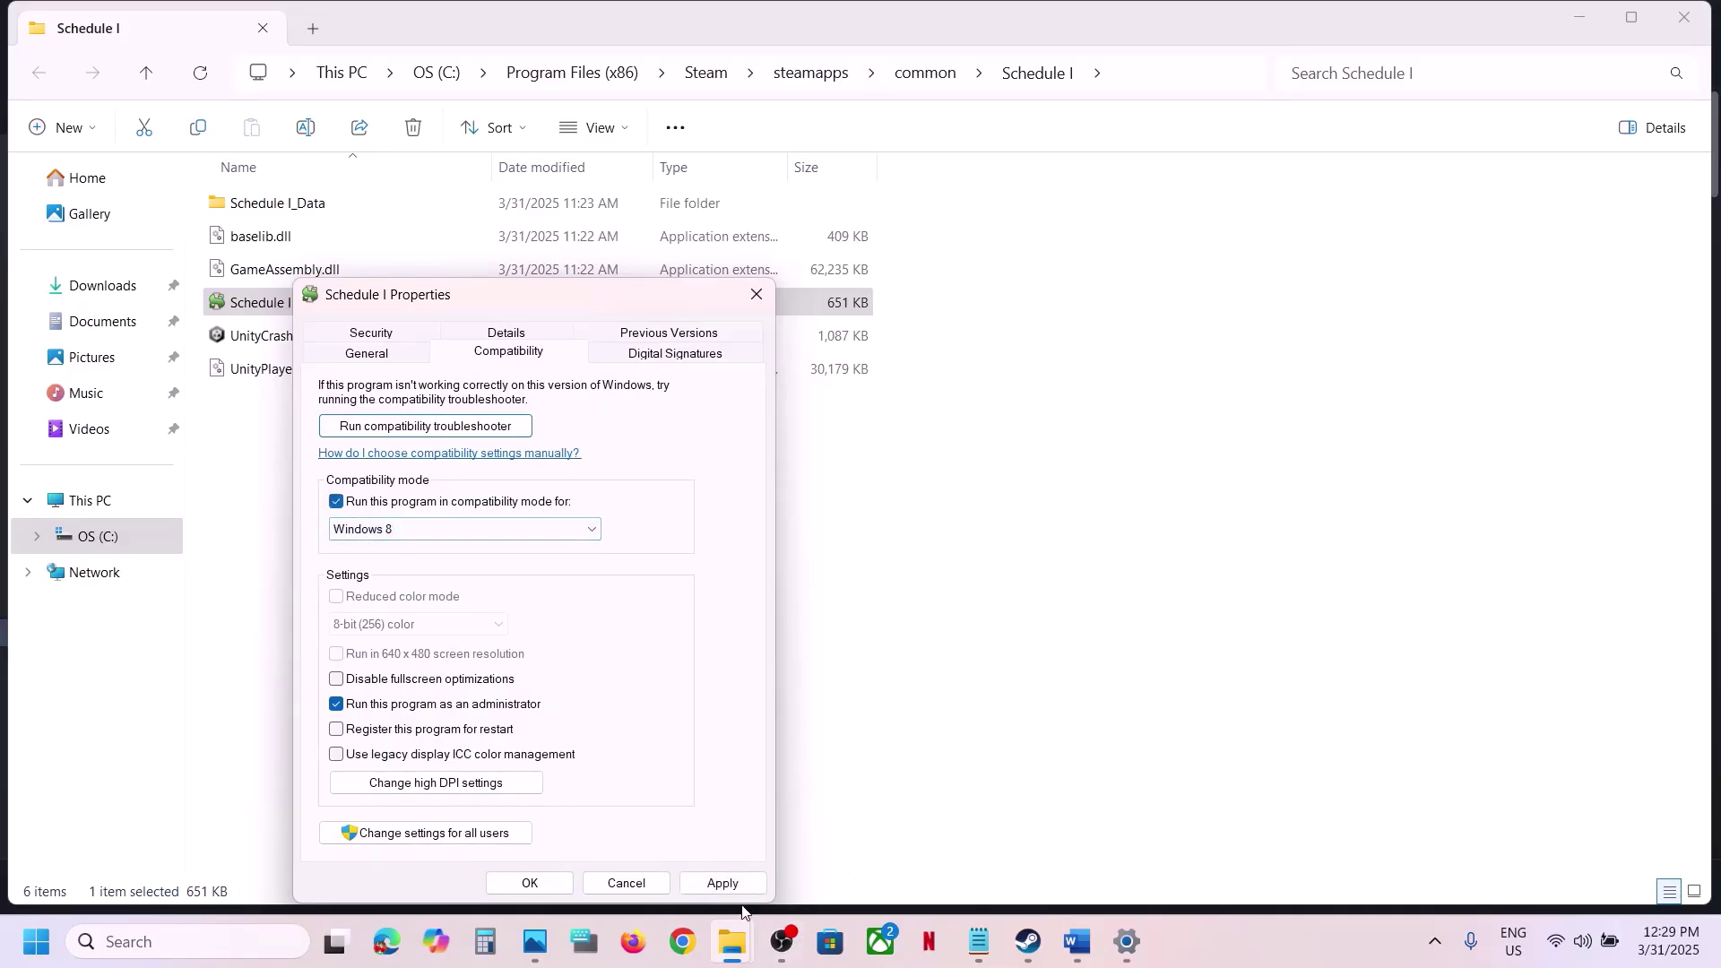
left_click(727, 891)
left_click(403, 537)
left_click(423, 603)
left_click(717, 883)
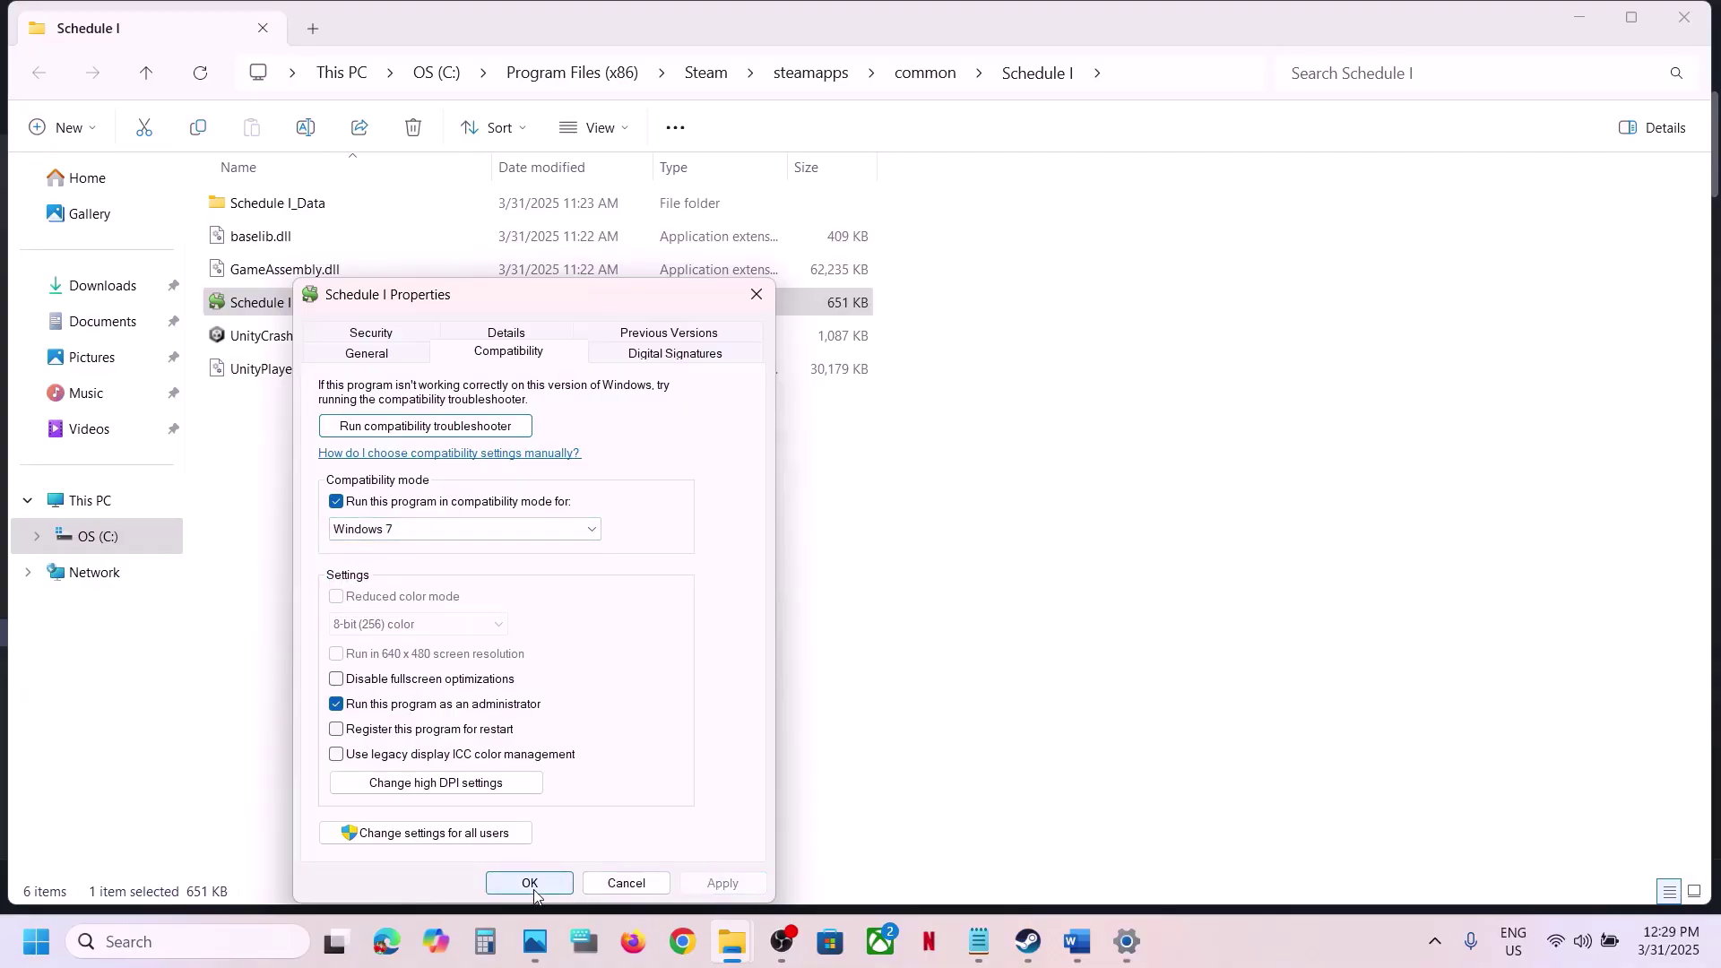
Disable fullscreen optimizations for the Schedule I application, apply the change and close its properties
left_click(337, 683)
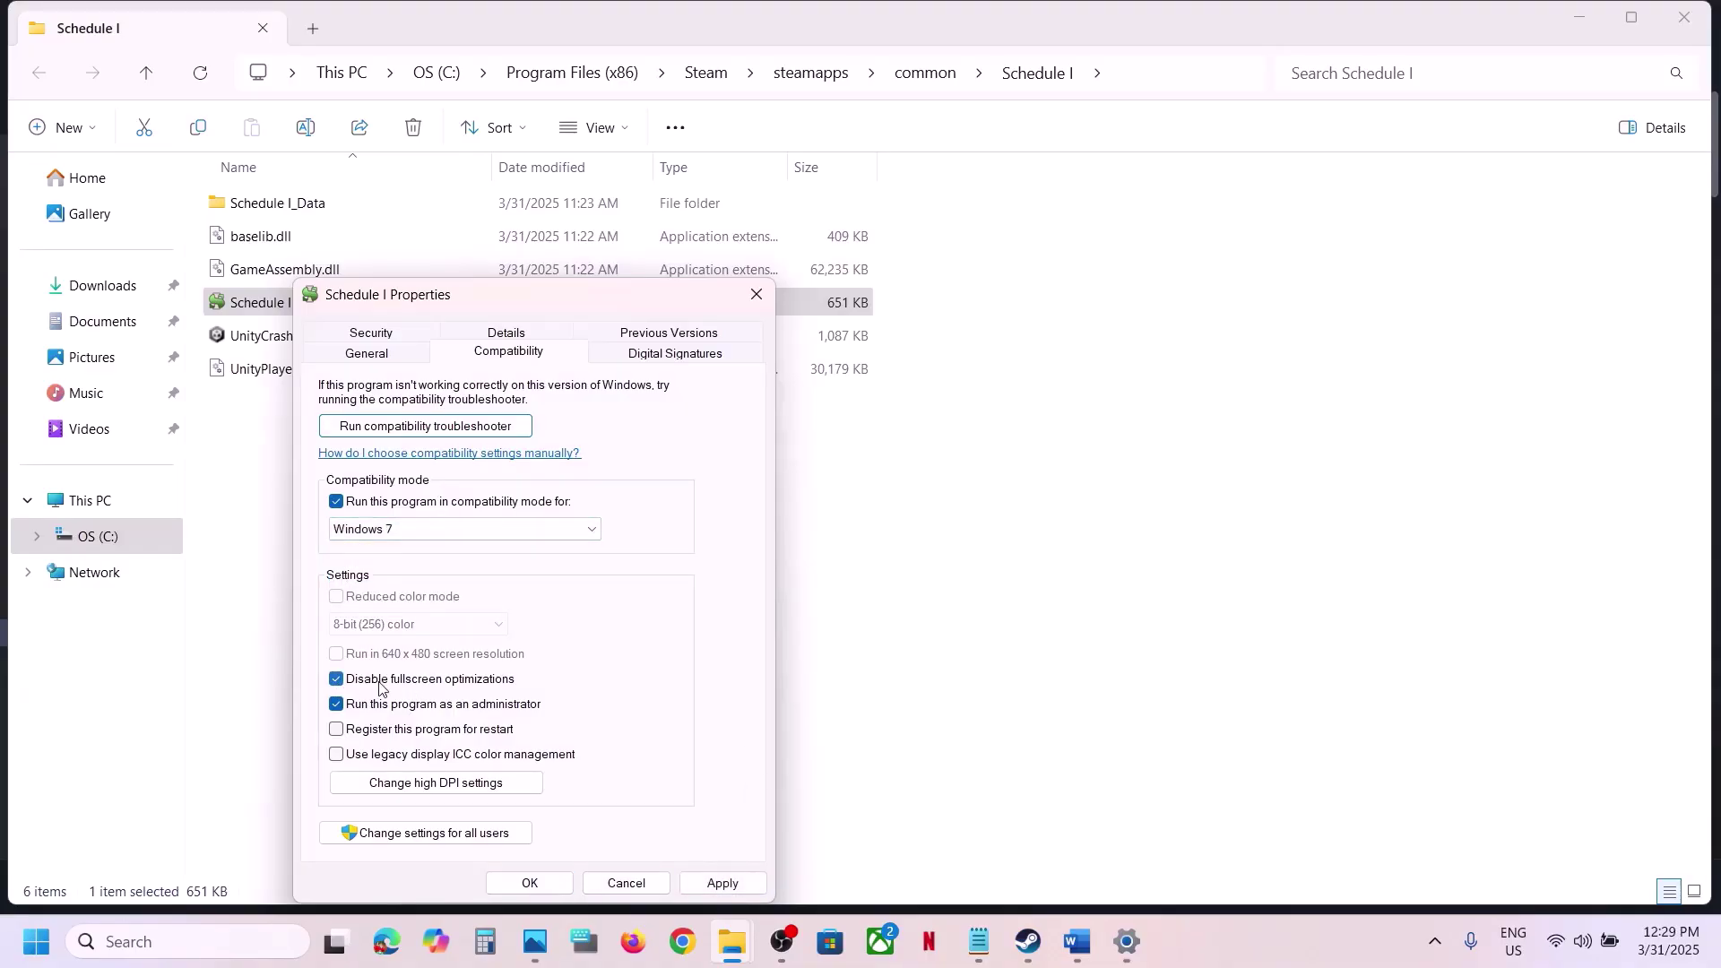
left_click(722, 883)
left_click(530, 883)
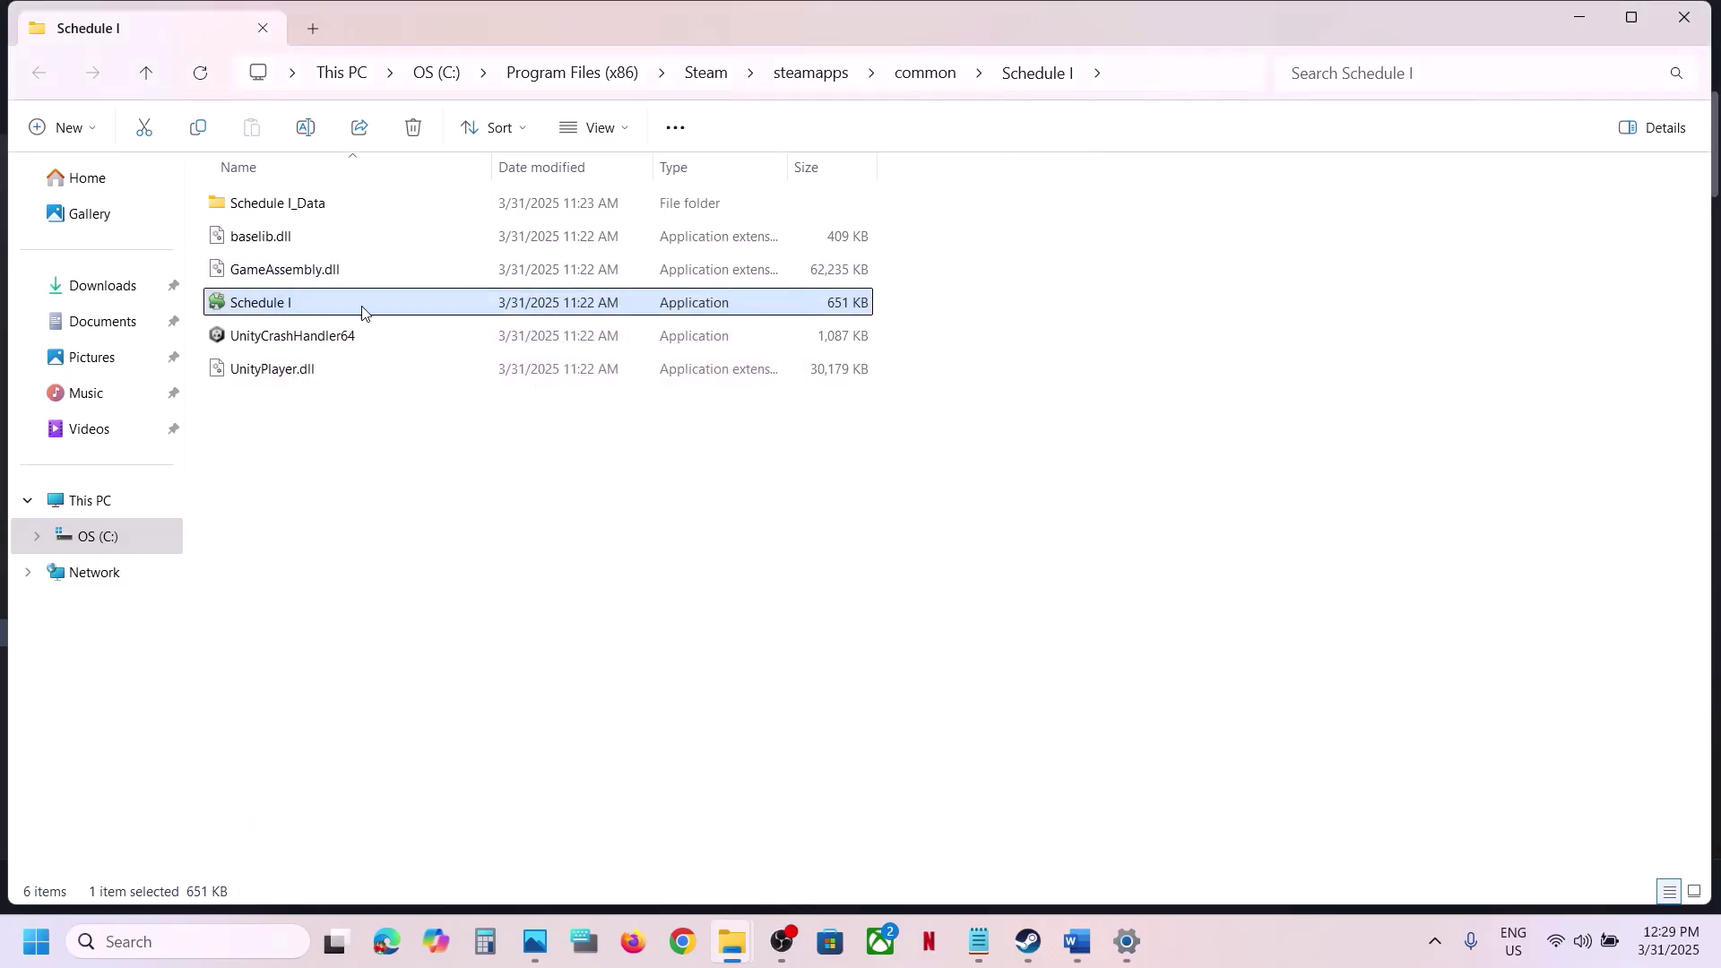
Reopen the Schedule I application's properties, turn off compatibility mode and the fullscreen optimizations override, and apply the changes
right_click(330, 305)
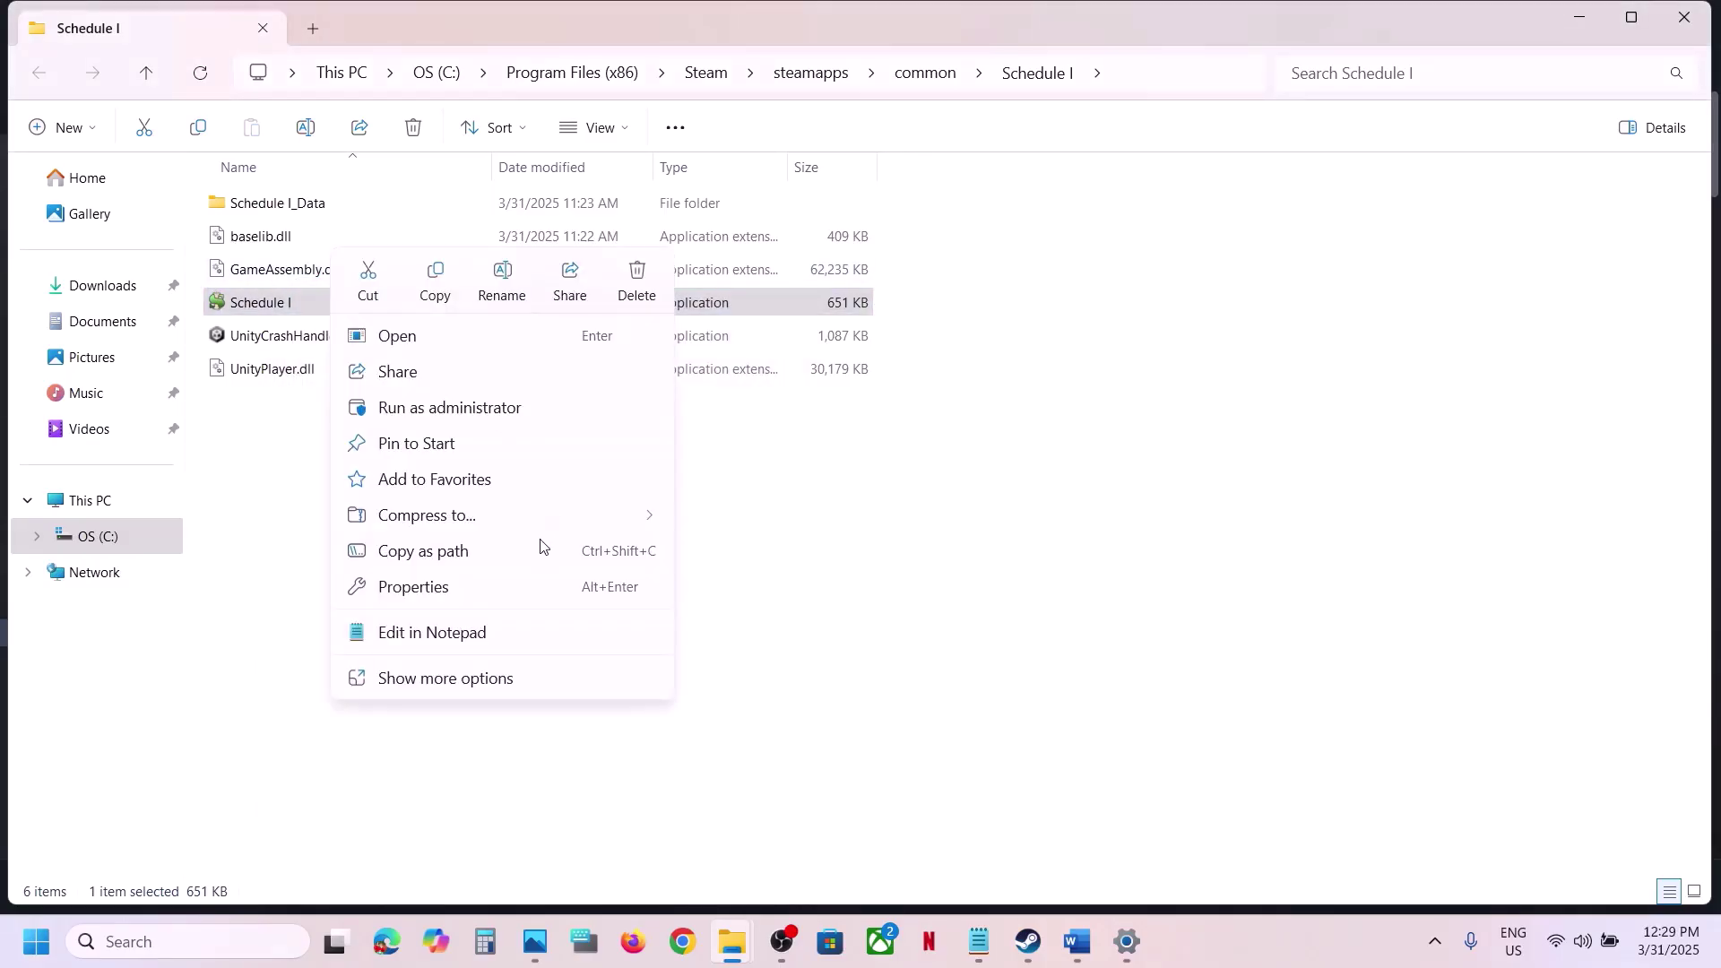
left_click(464, 588)
left_click(521, 361)
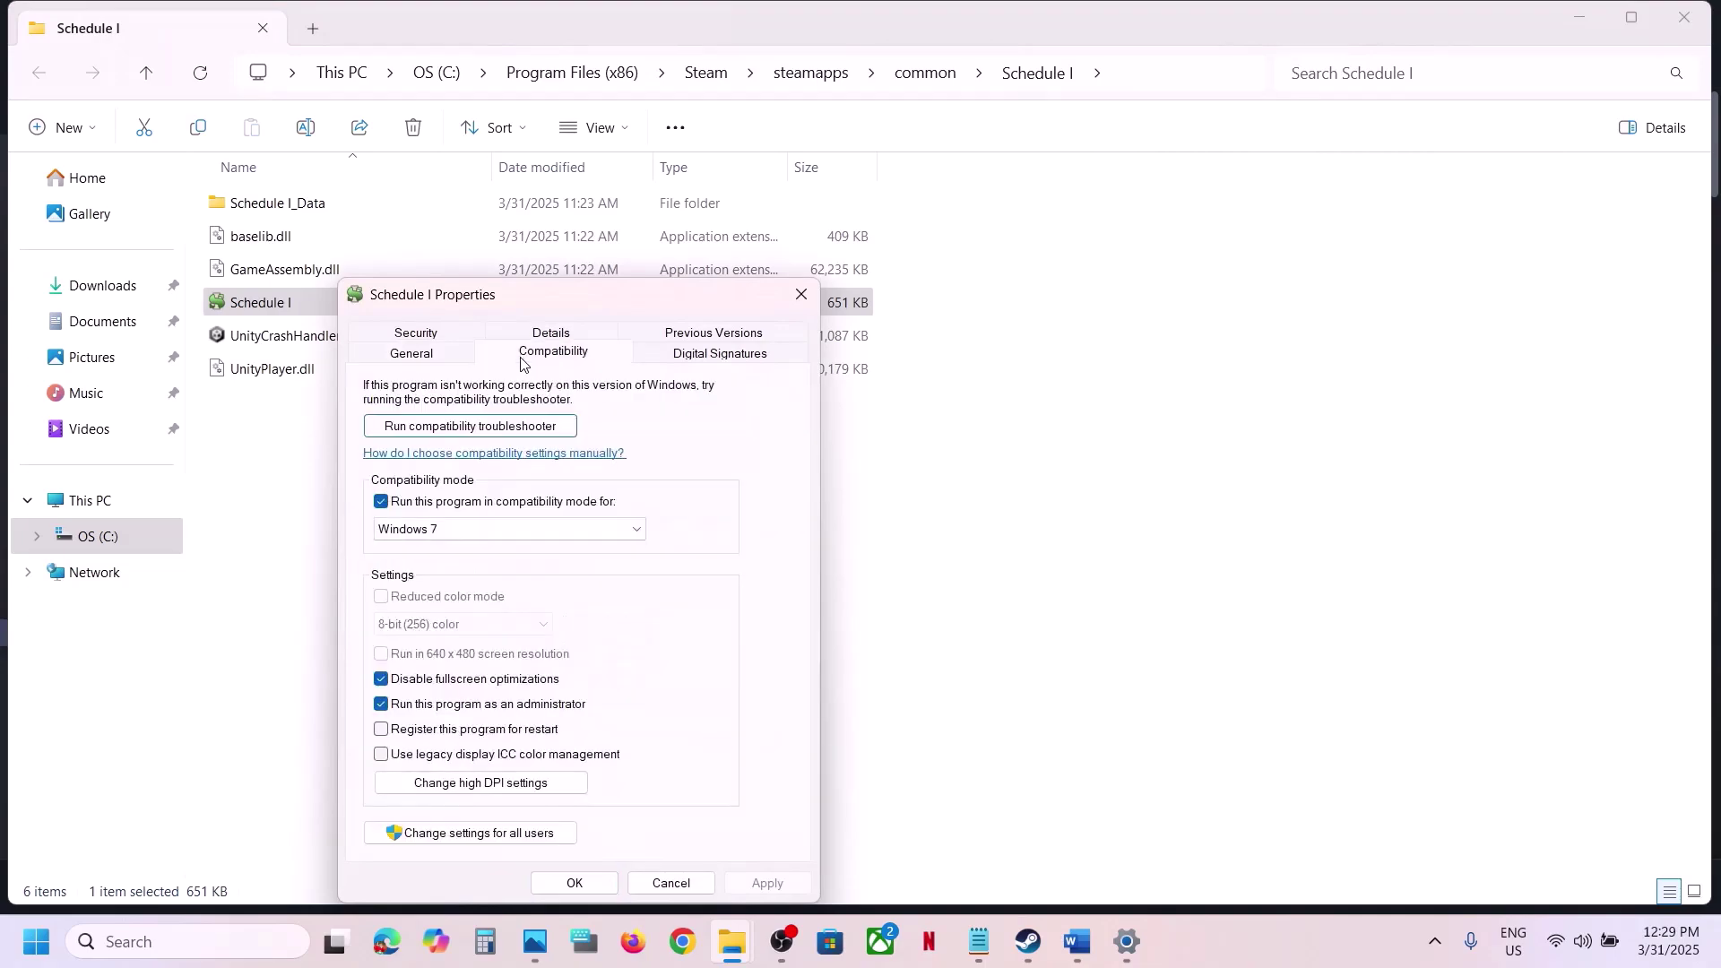
left_click(382, 504)
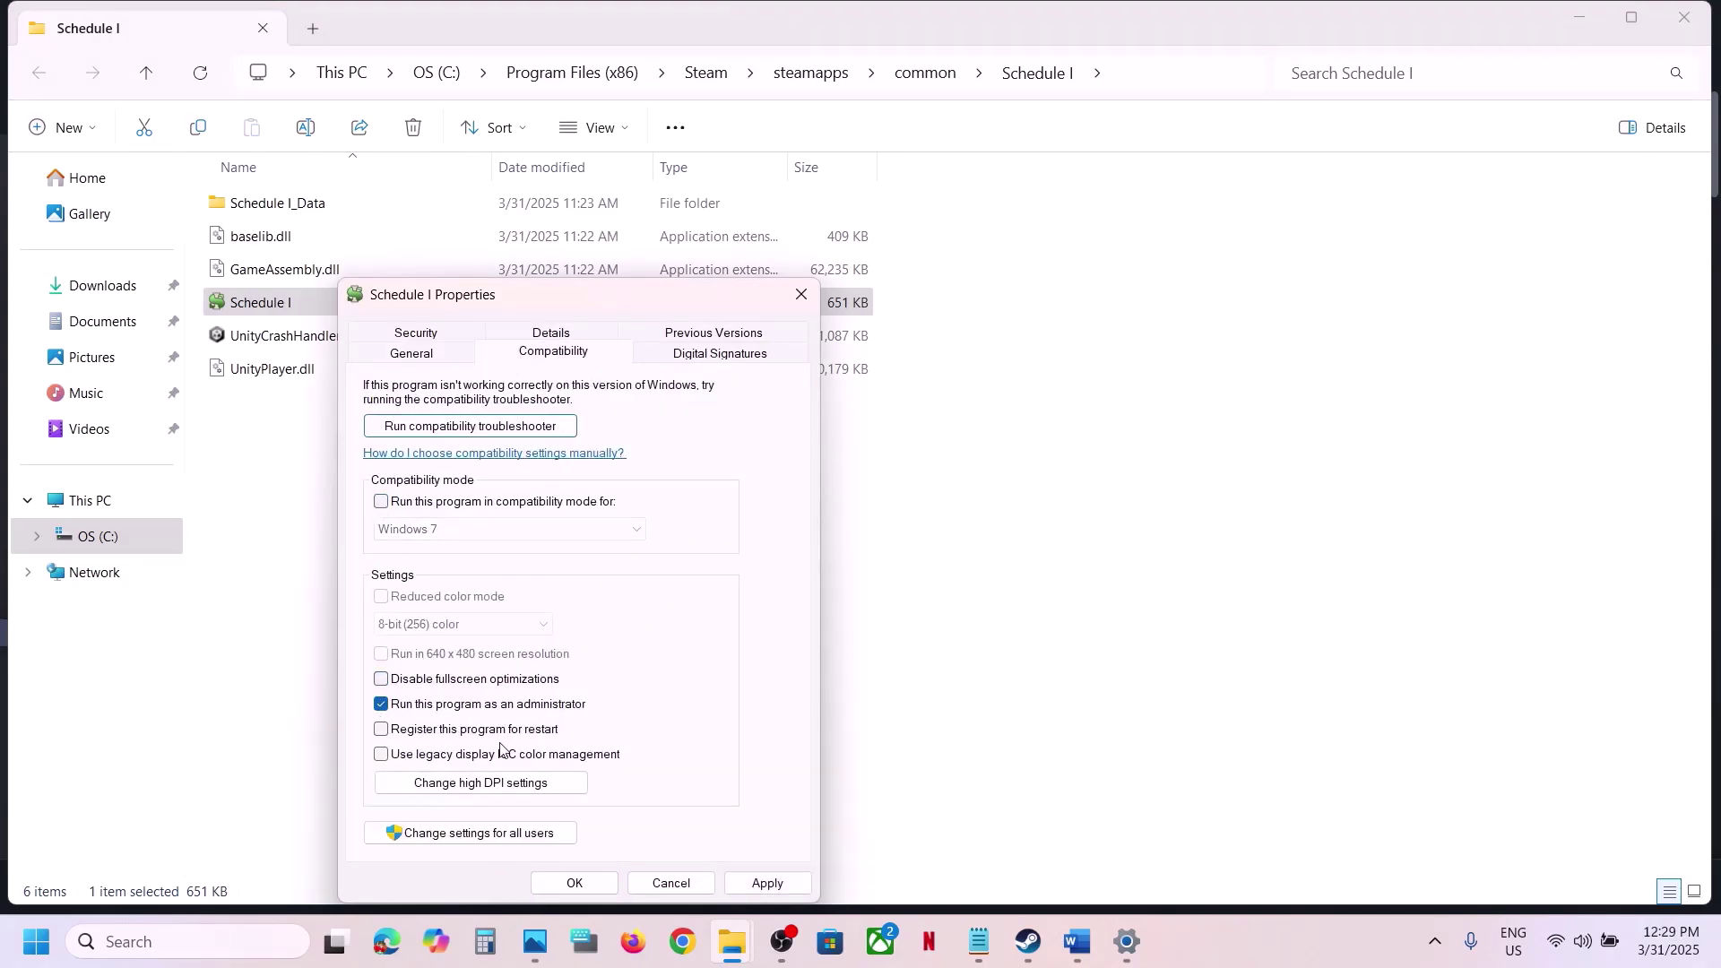
left_click(740, 885)
left_click(576, 883)
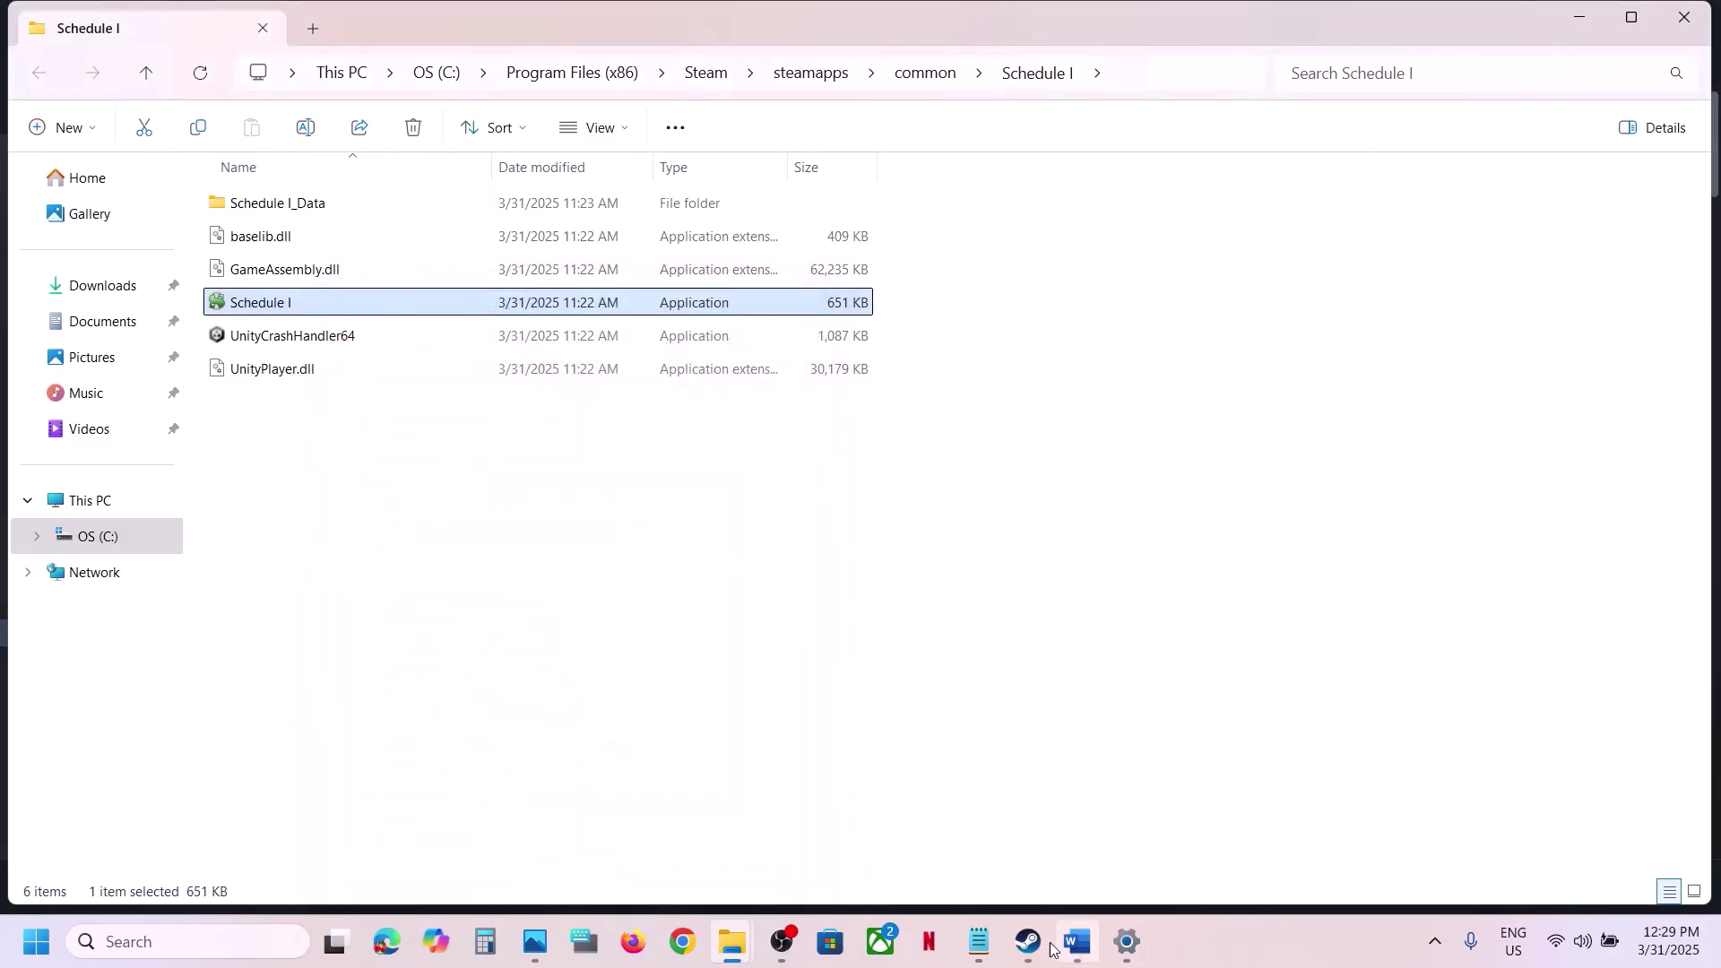
Switch to the Word document and read Step 11 about verifying the game files
left_click(1035, 952)
mouse_move(1077, 943)
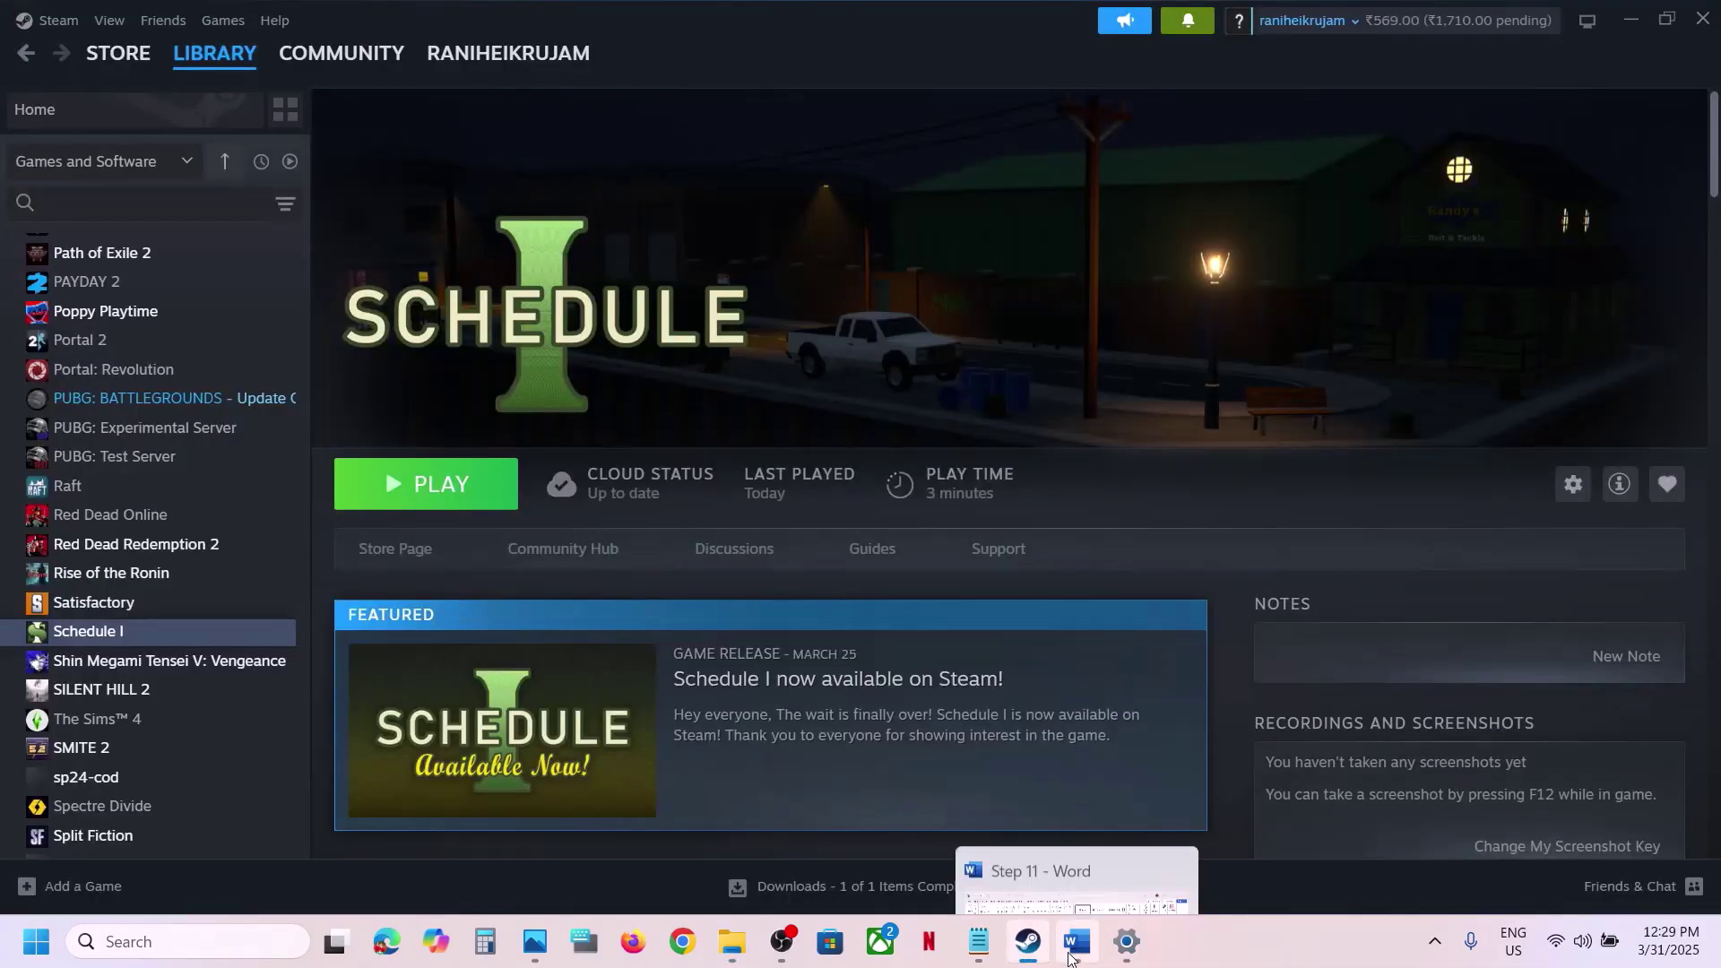
left_click(1033, 800)
scroll(674, 575, "down", 3)
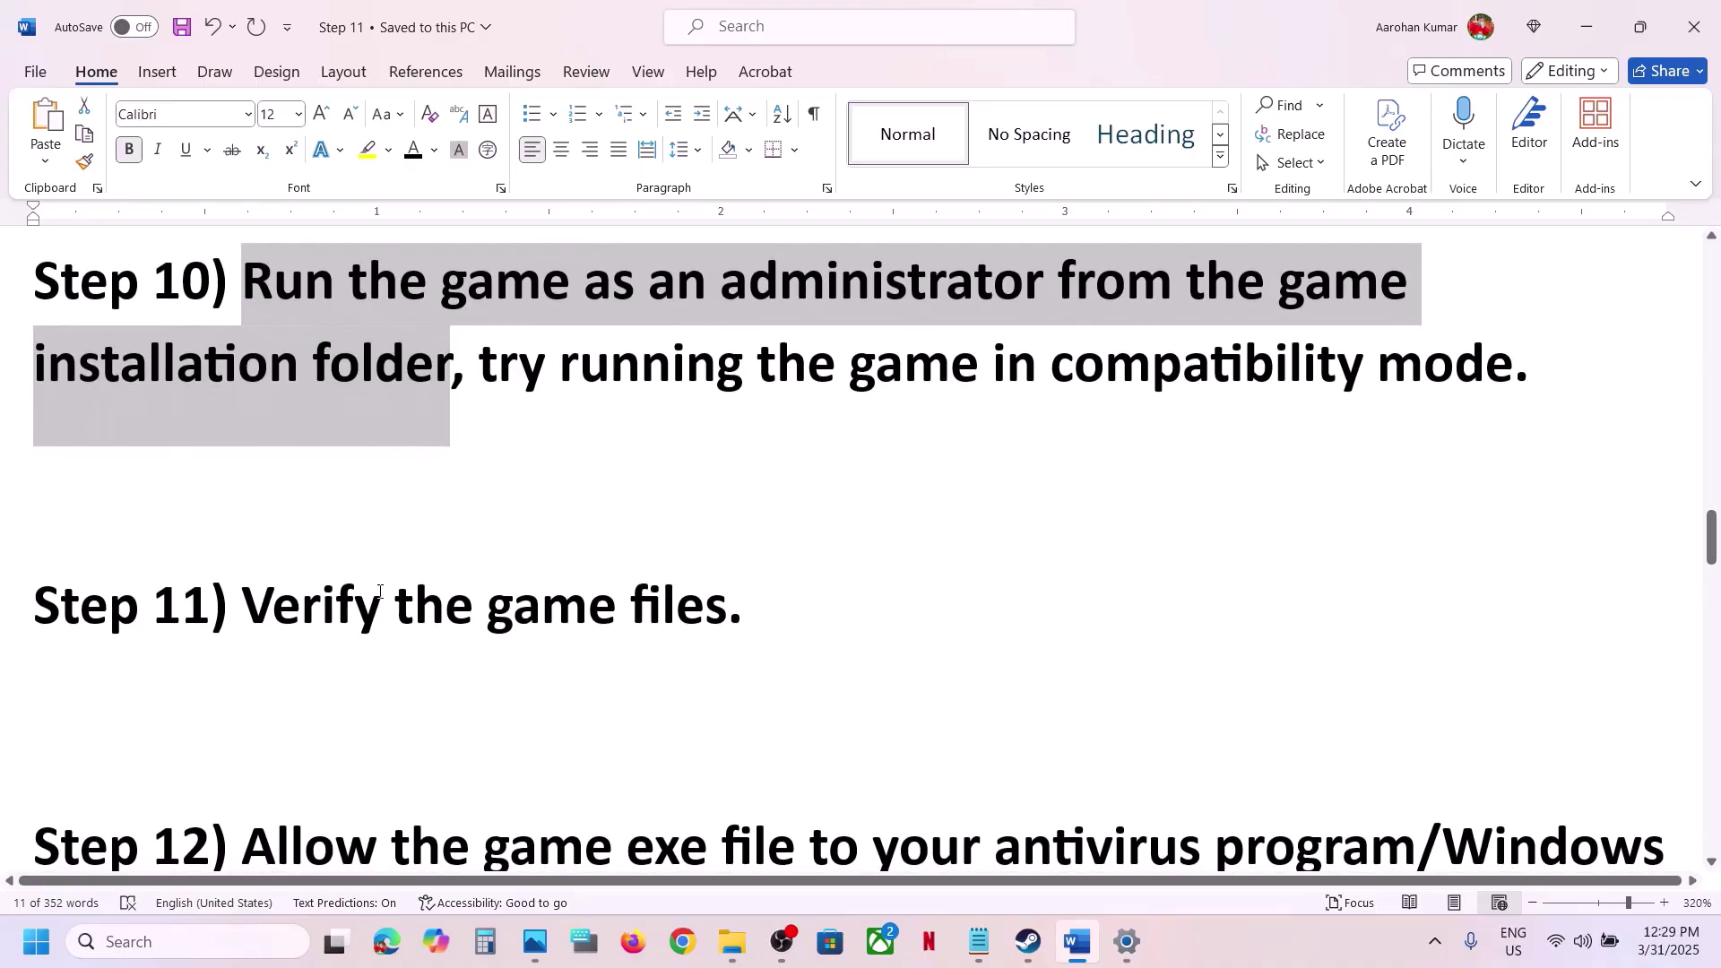
Switch to Steam, start verifying the integrity of Schedule I's game files and close its properties
key("alt+Tab")
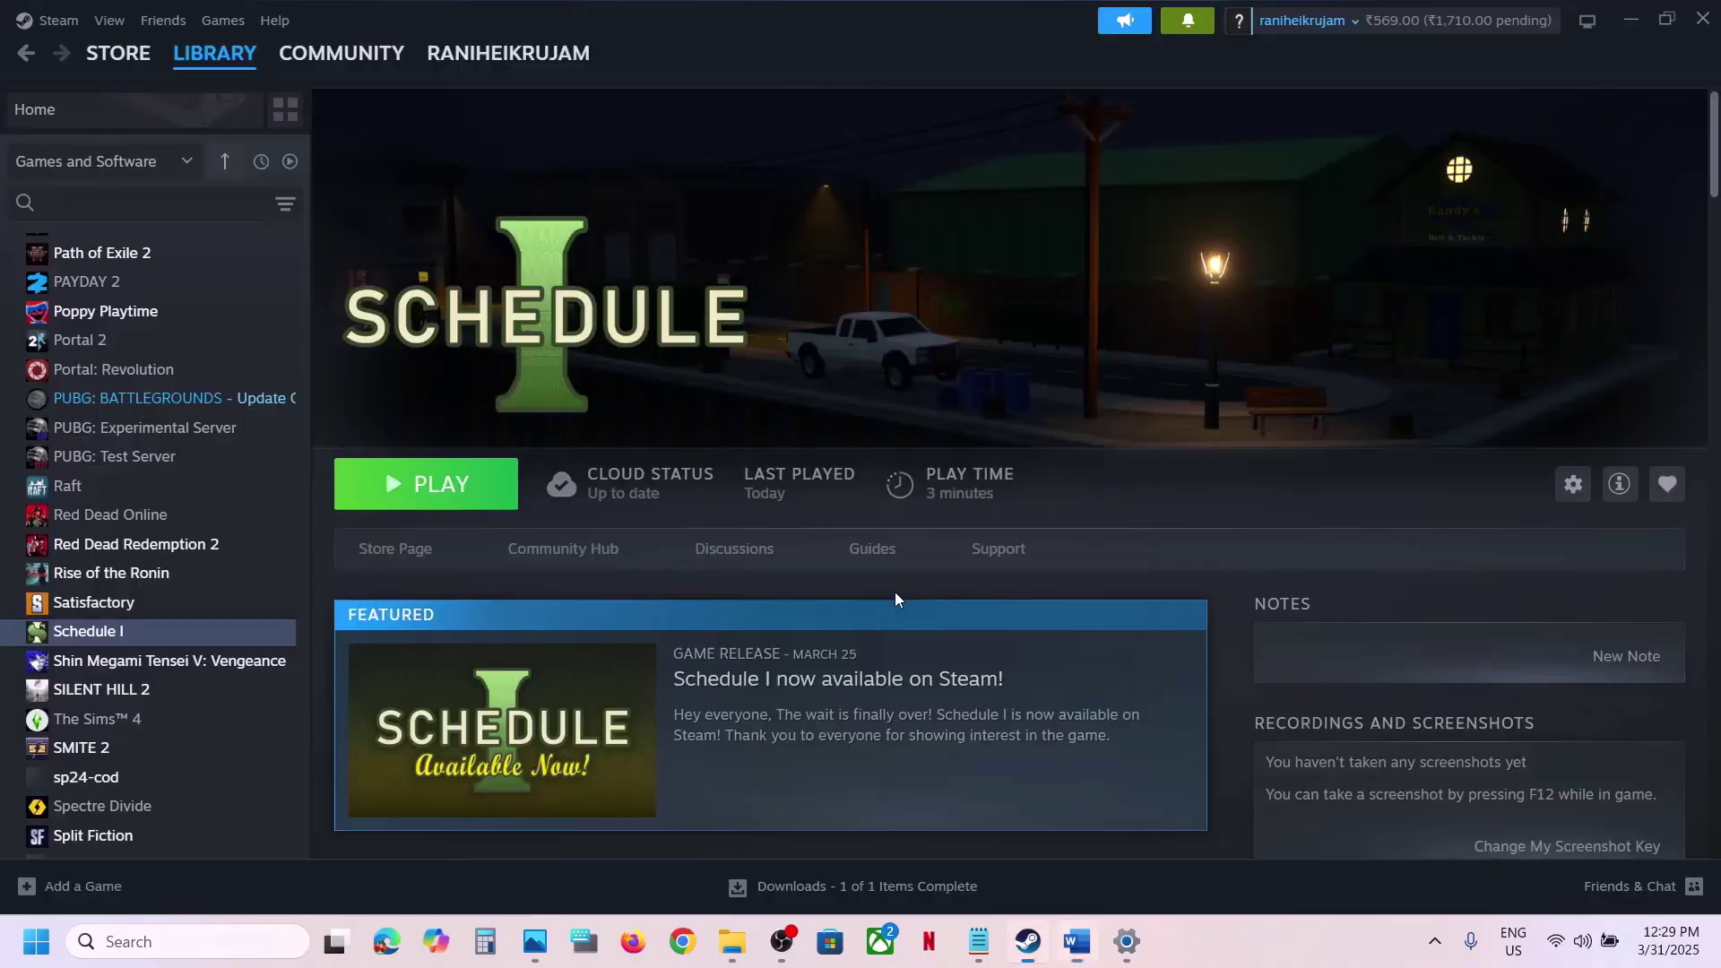
right_click(186, 630)
left_click(276, 799)
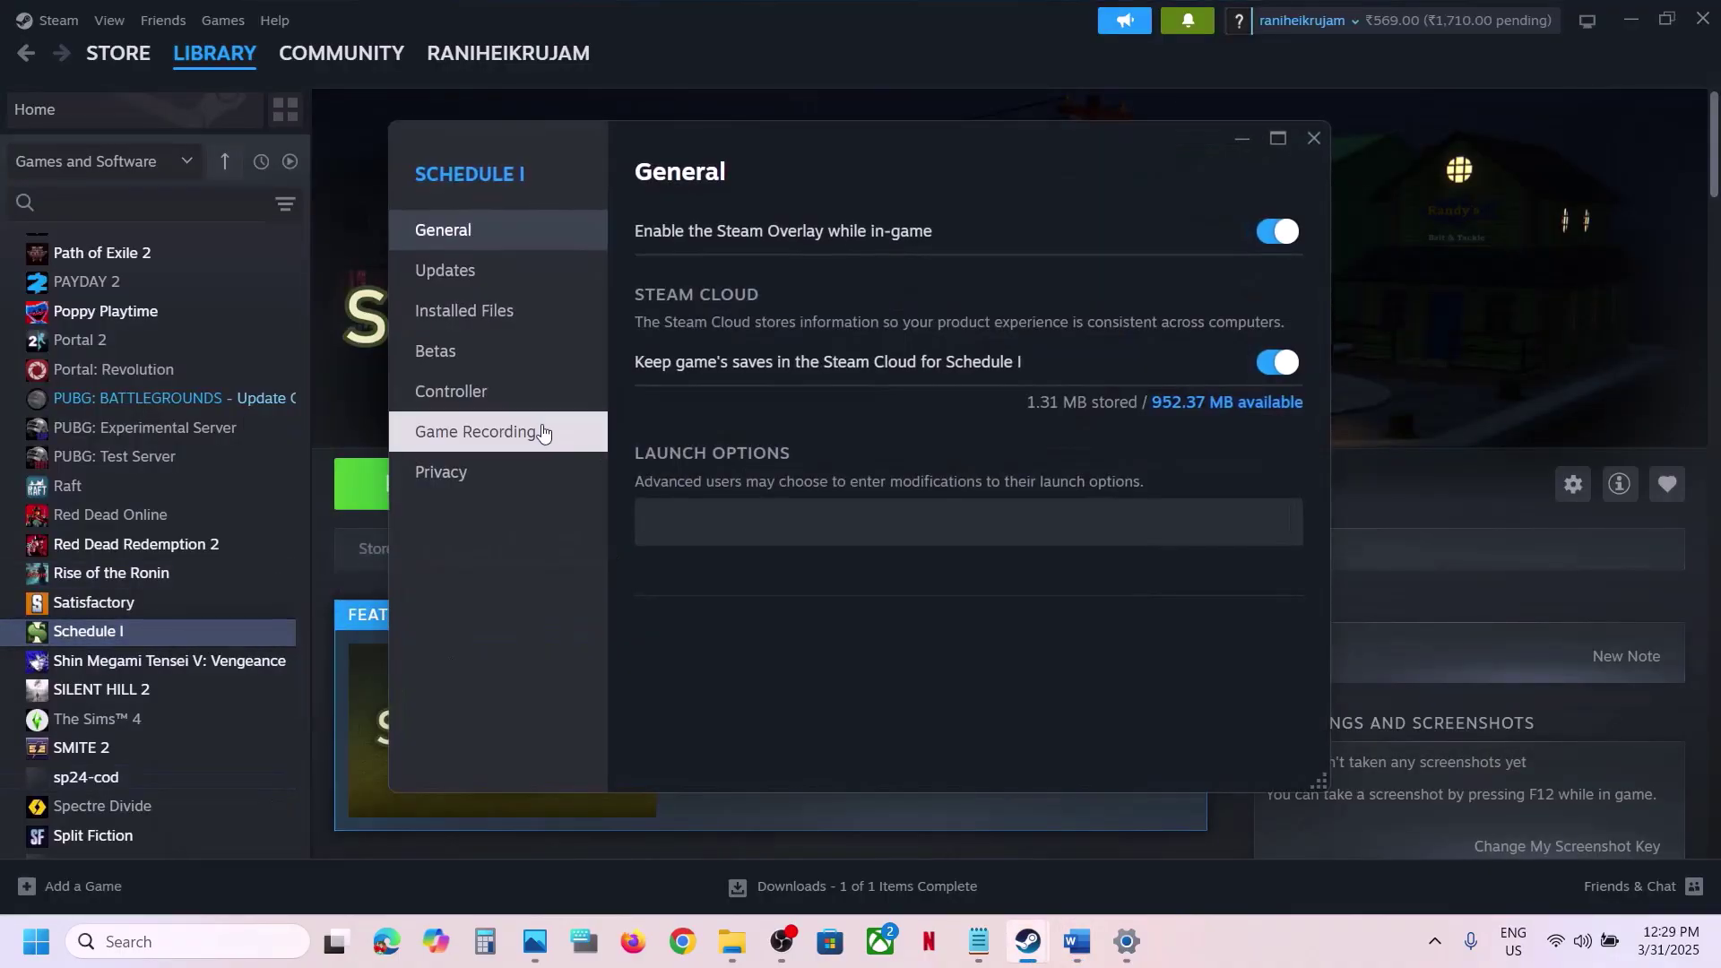
left_click(473, 320)
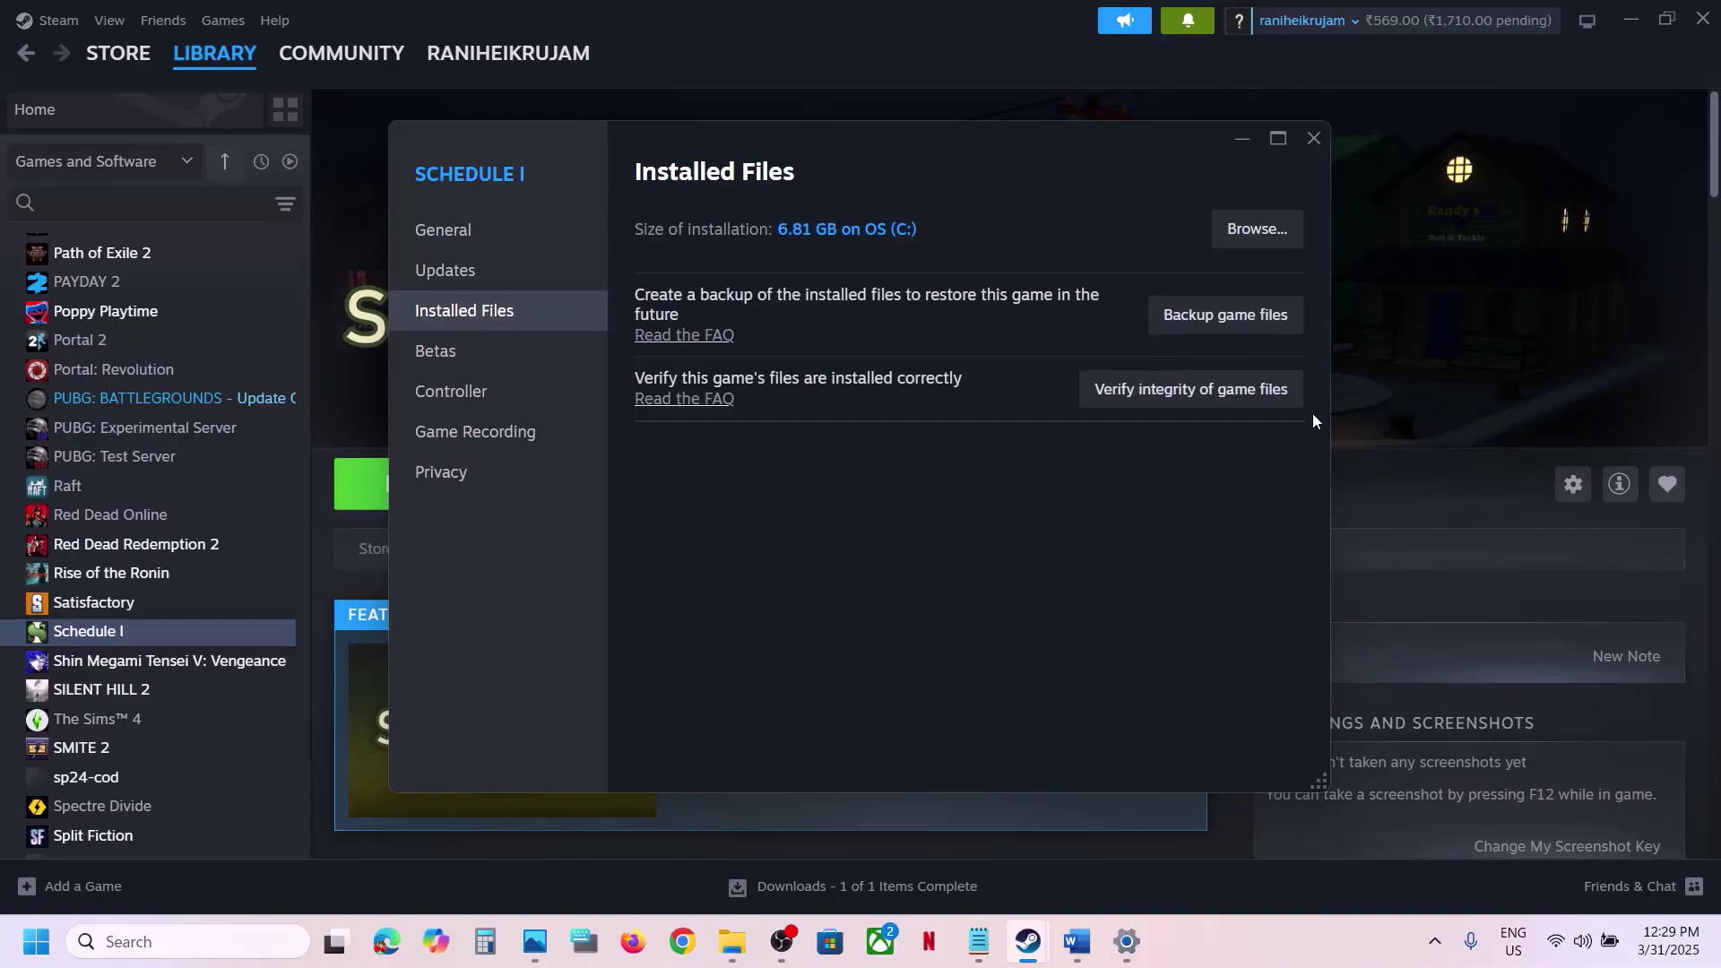
left_click(1227, 393)
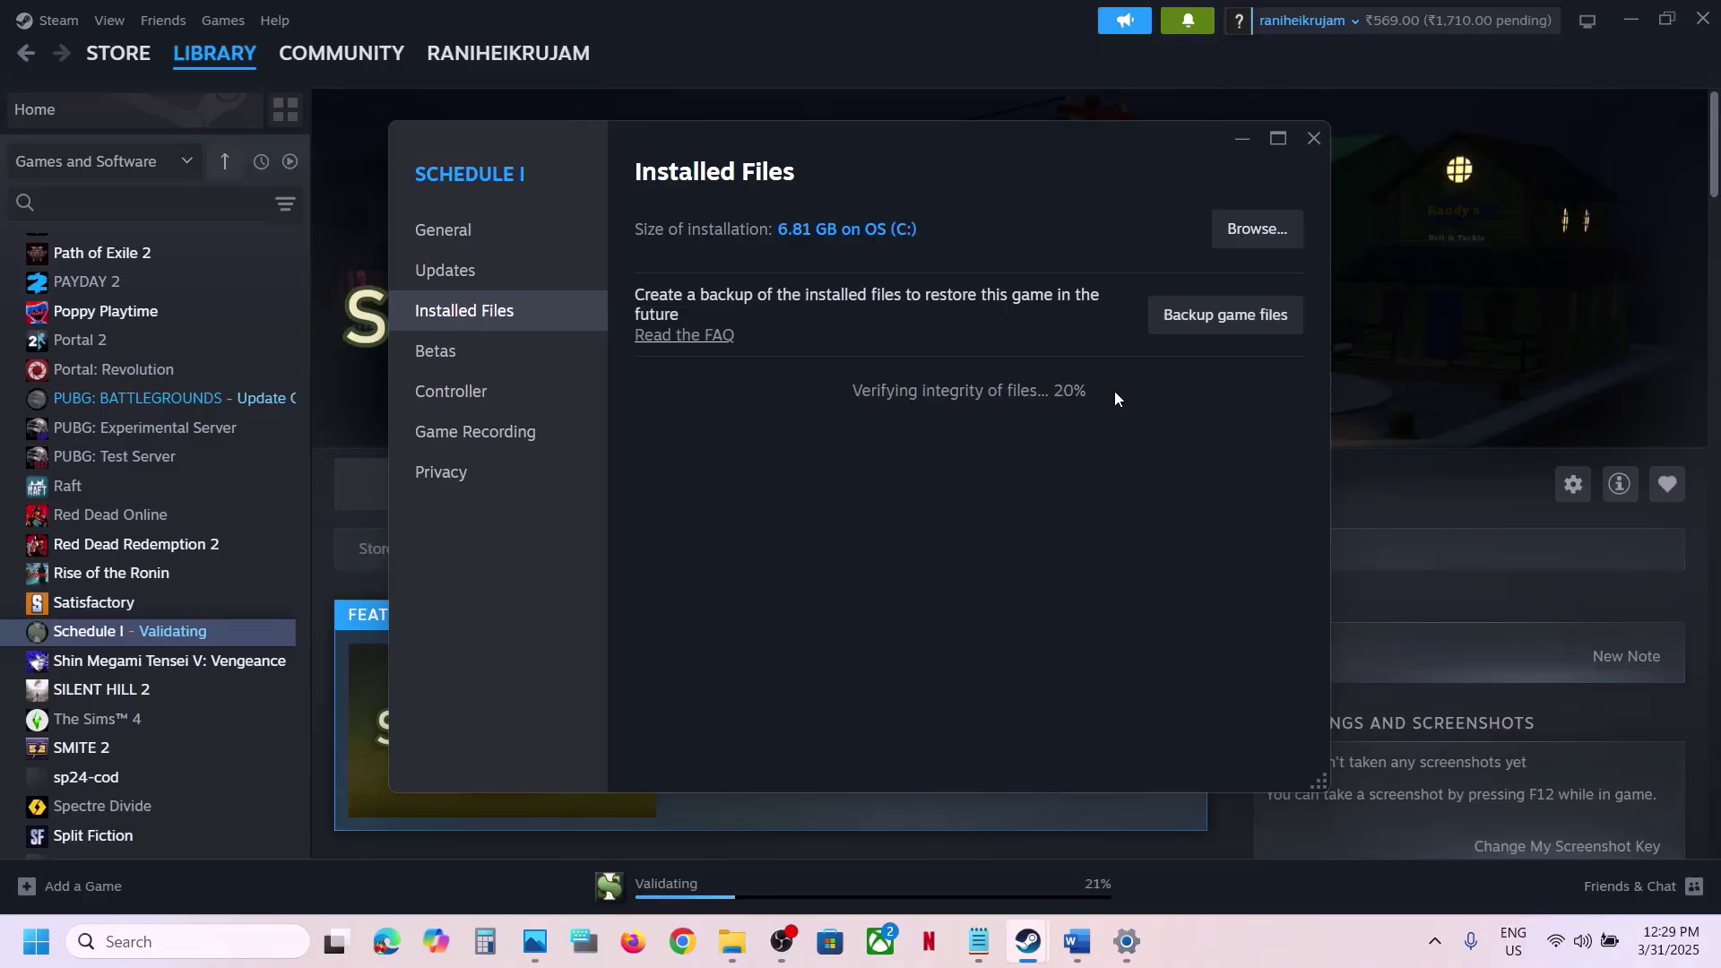
left_click(1331, 177)
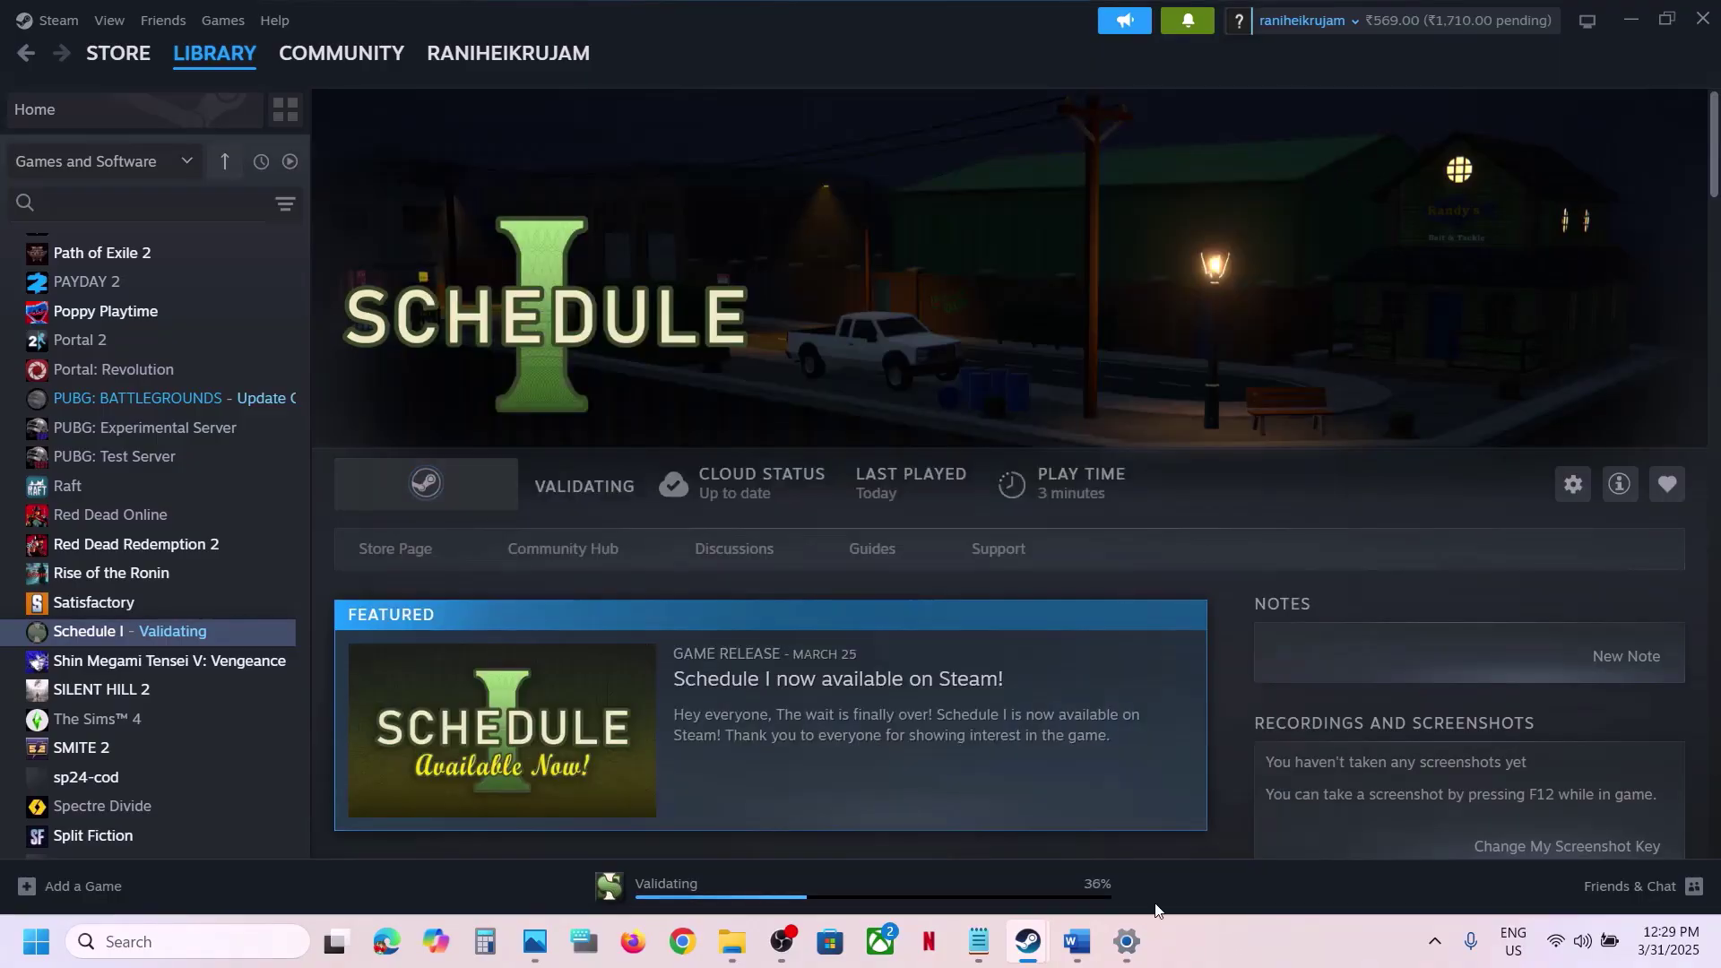
Switch to the Word document and read Step 12 about allowing the game exe through antivirus, Windows Security and Firewall
left_click(1080, 943)
scroll(729, 615, "down", 3)
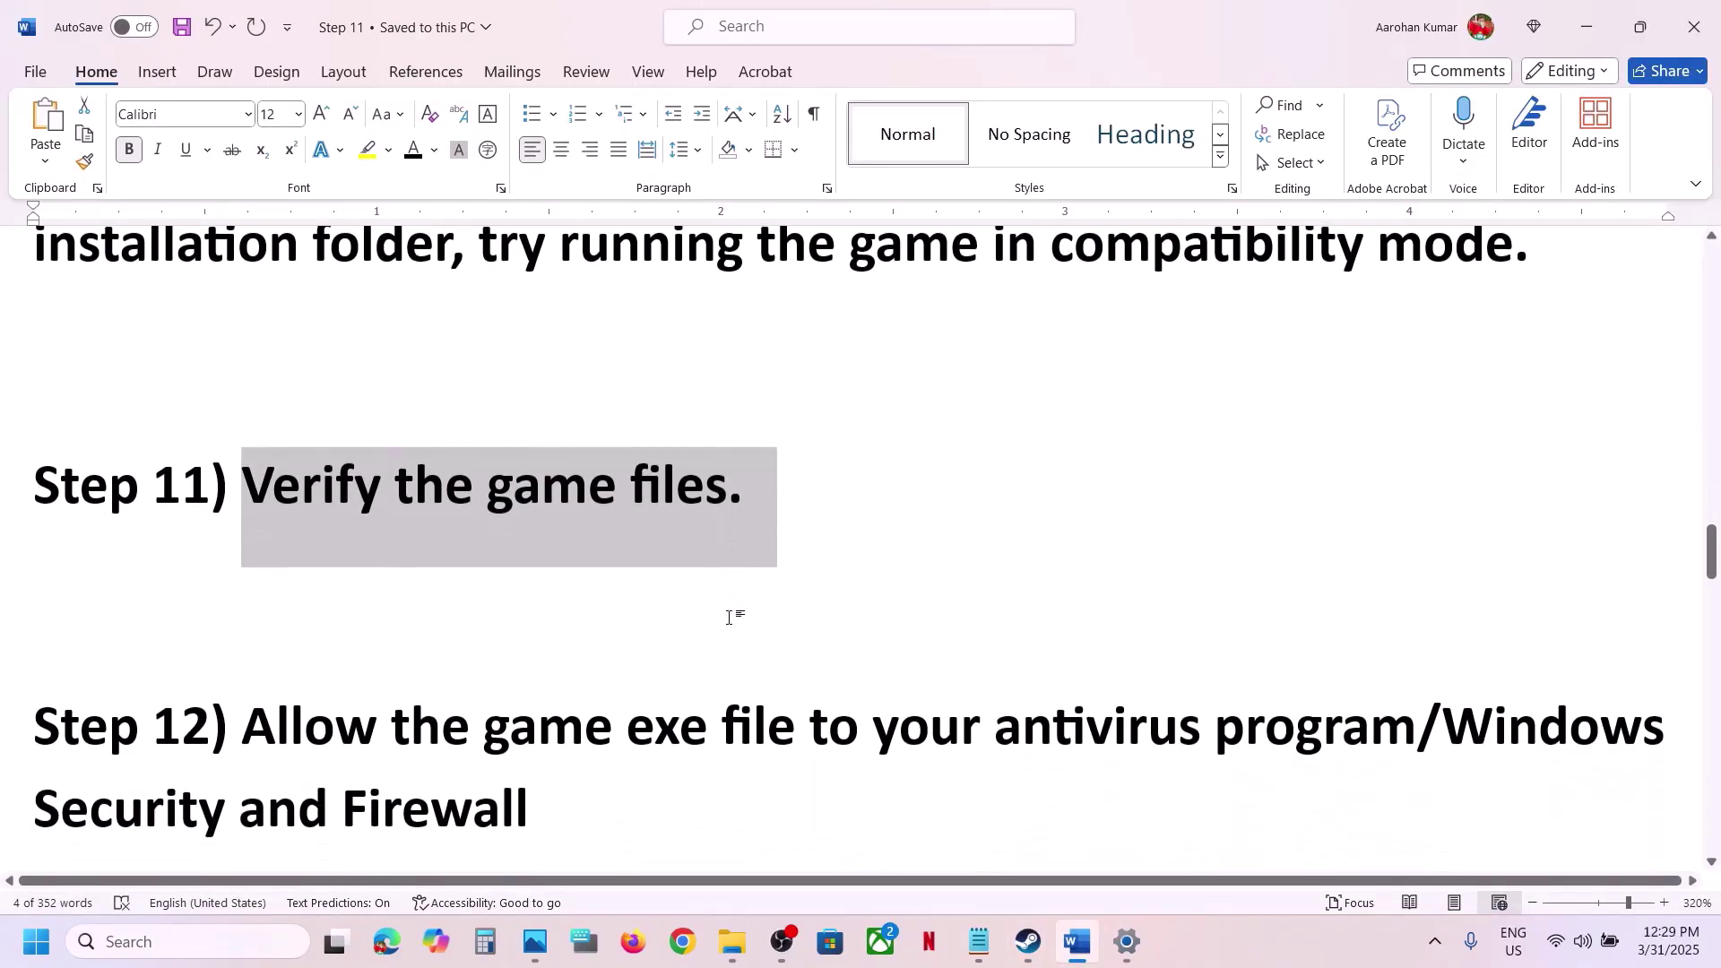
left_click_drag(254, 631, 1417, 627)
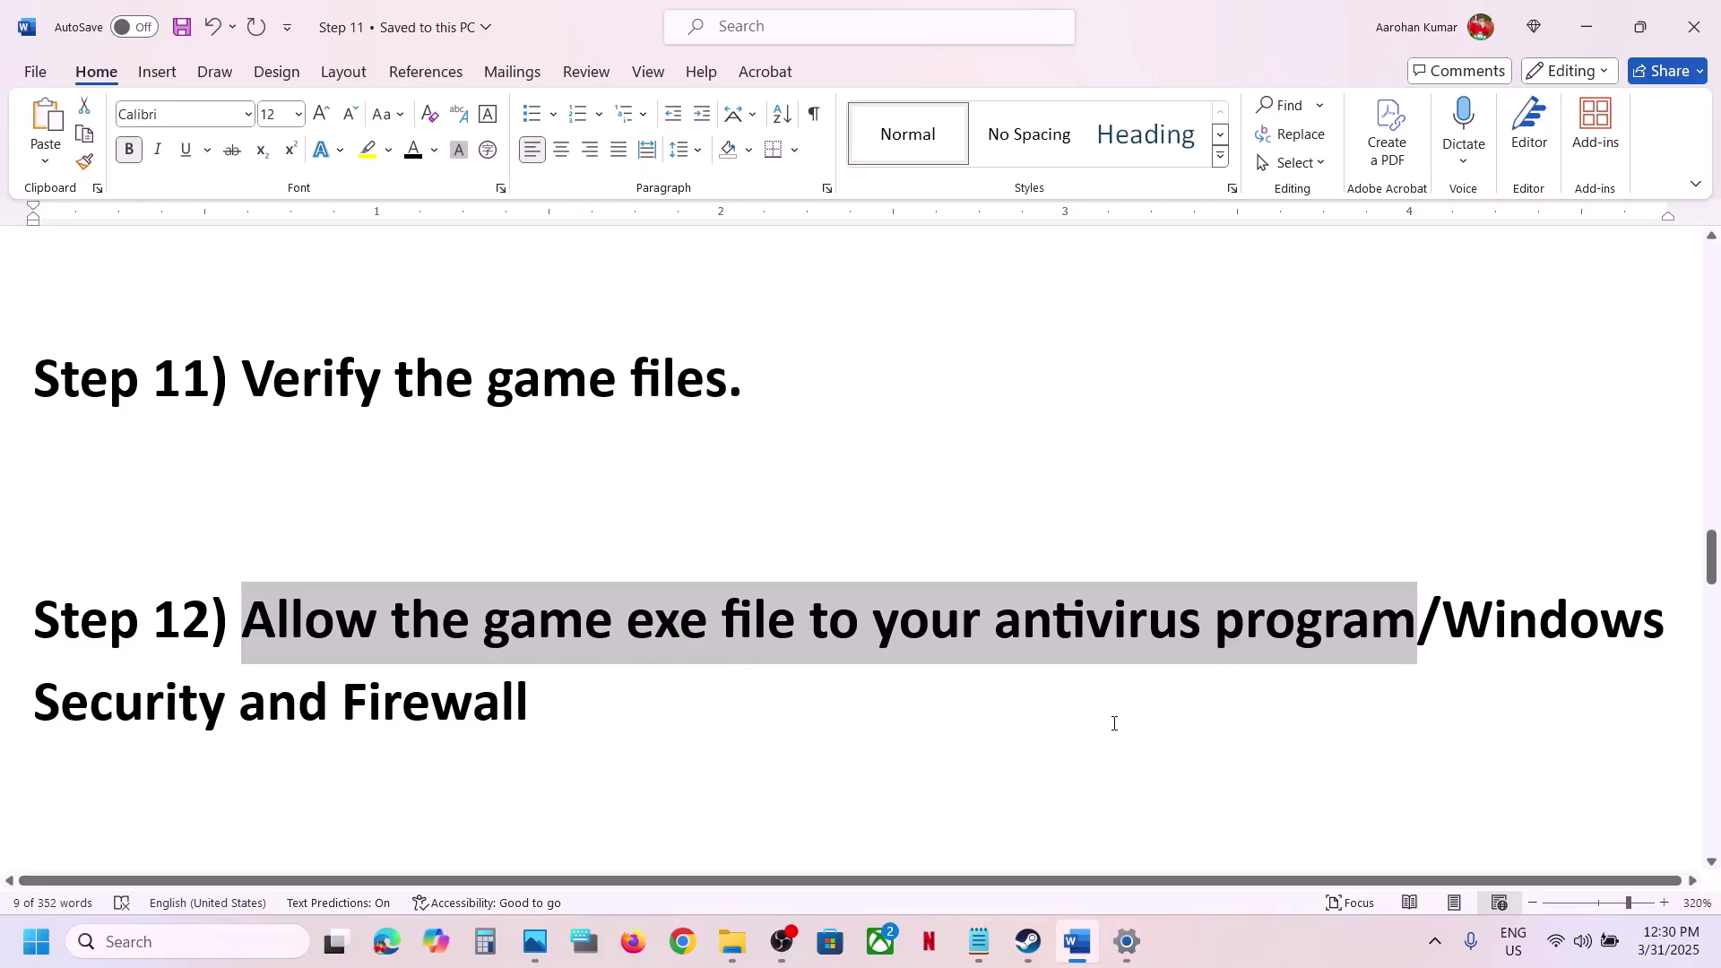
Switch to Settings and open Windows Security's ransomware protection page for allowing an app through Controlled folder access
key("alt+Tab")
left_click(148, 708)
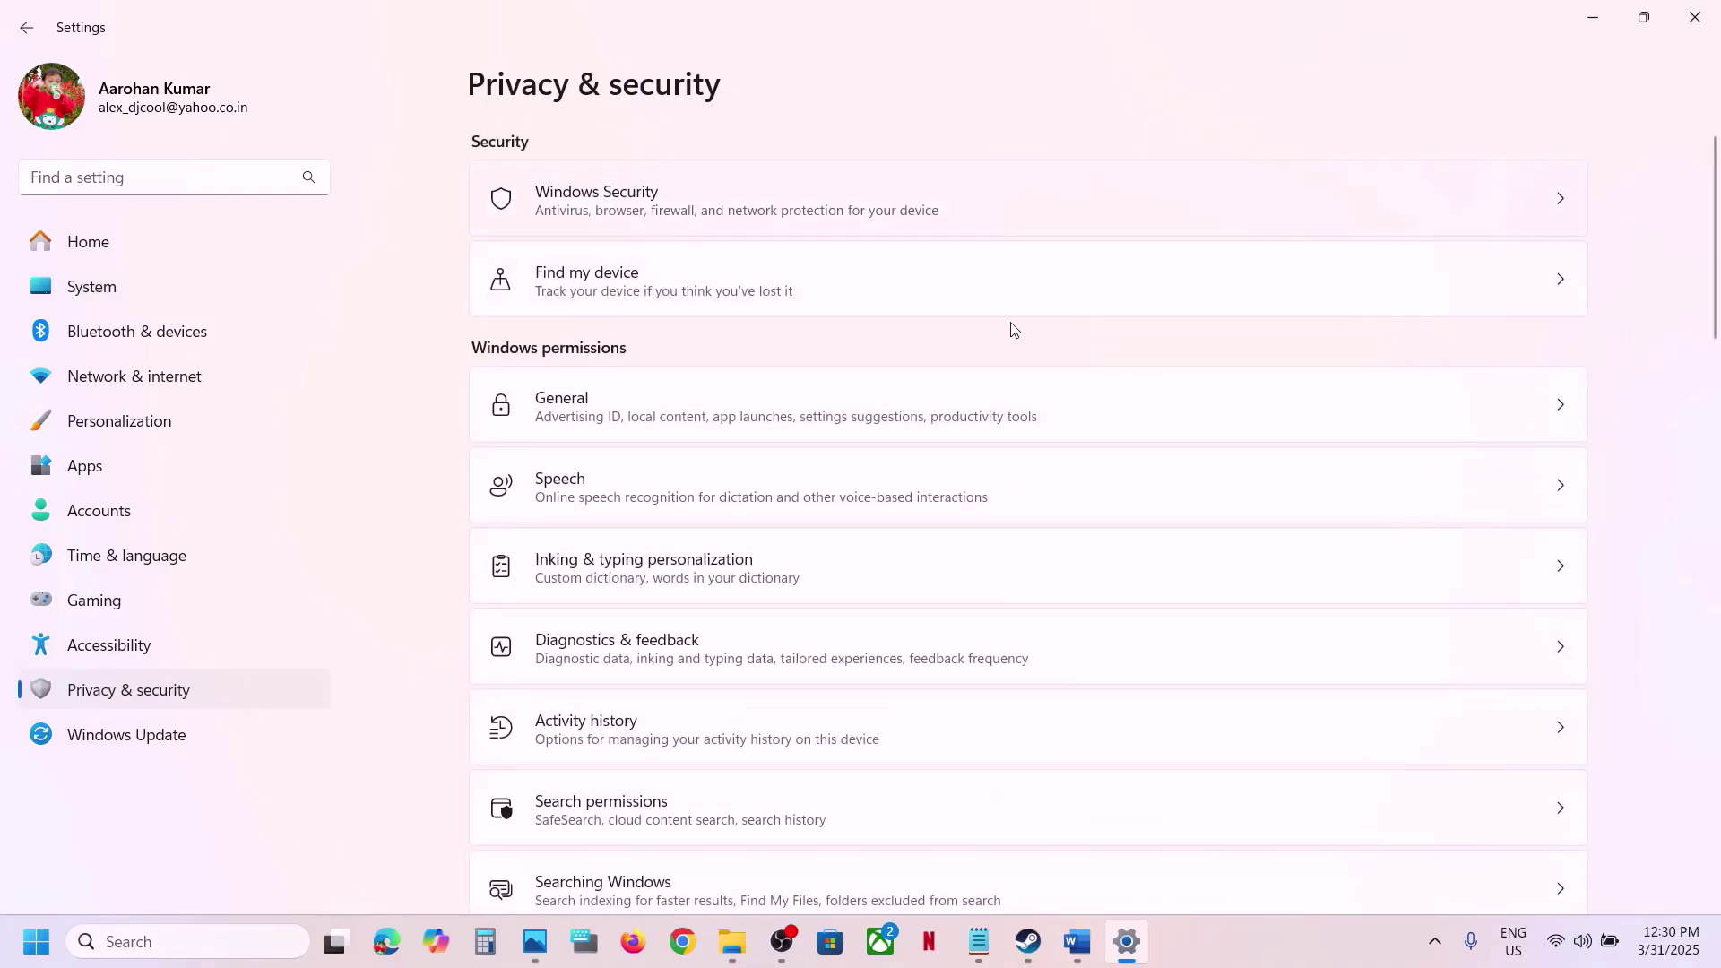
left_click(986, 199)
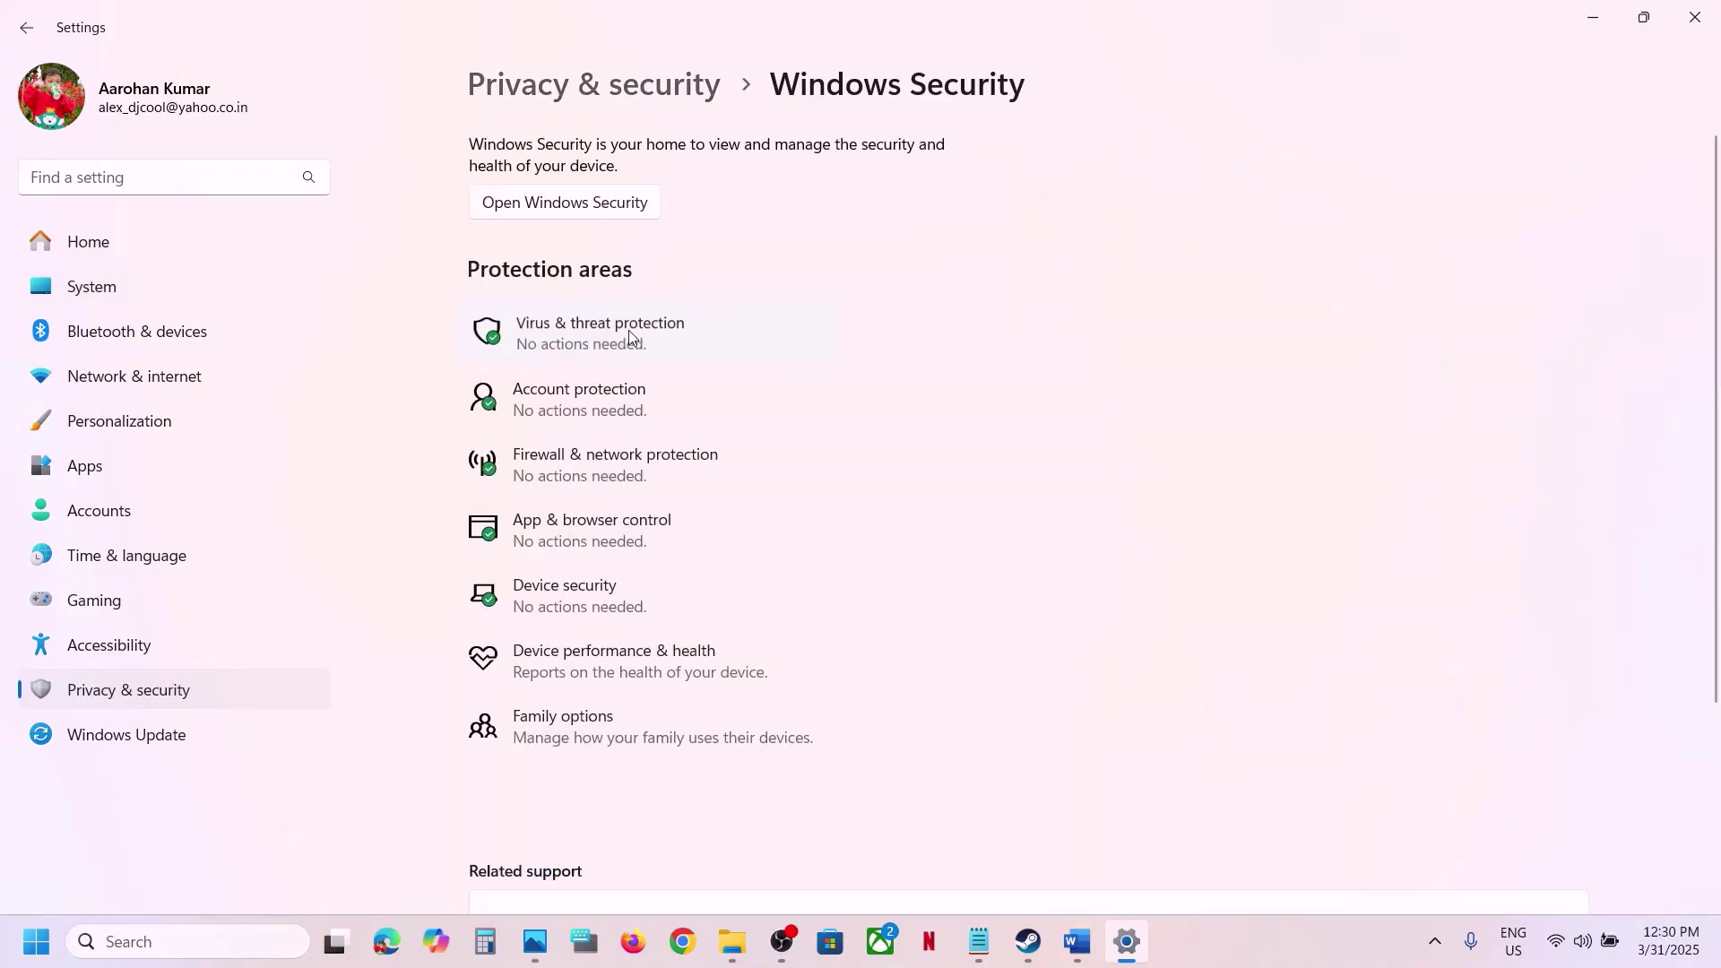
left_click(631, 336)
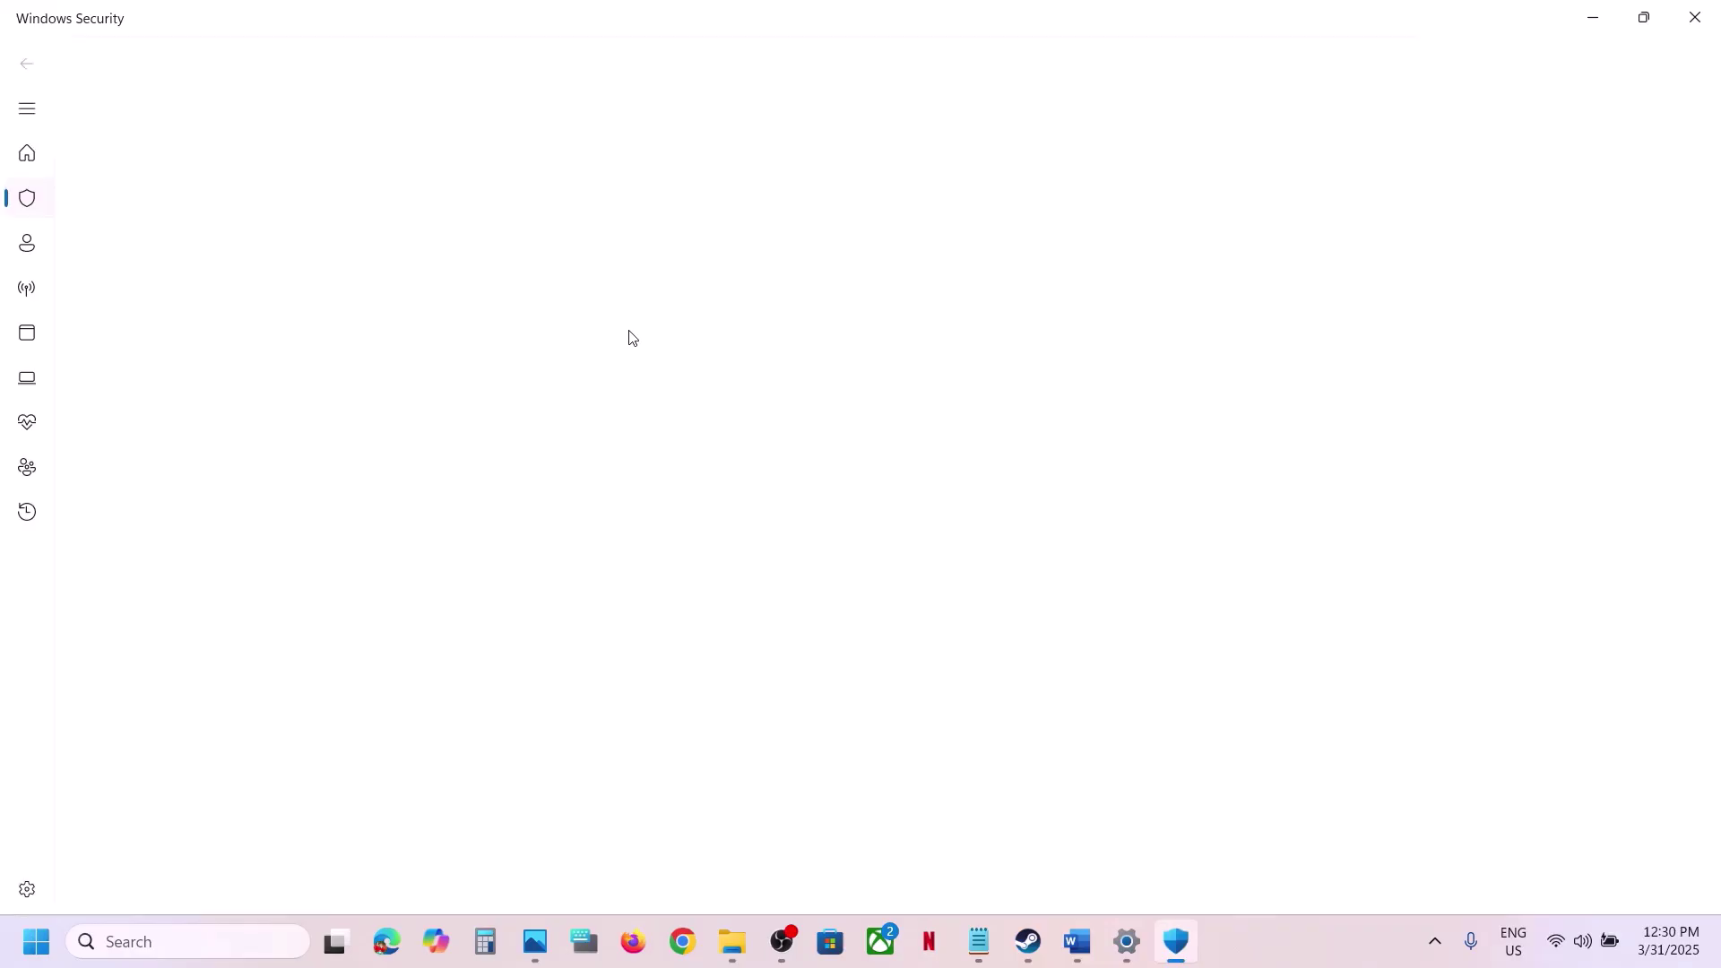
scroll(631, 336, "down", 3)
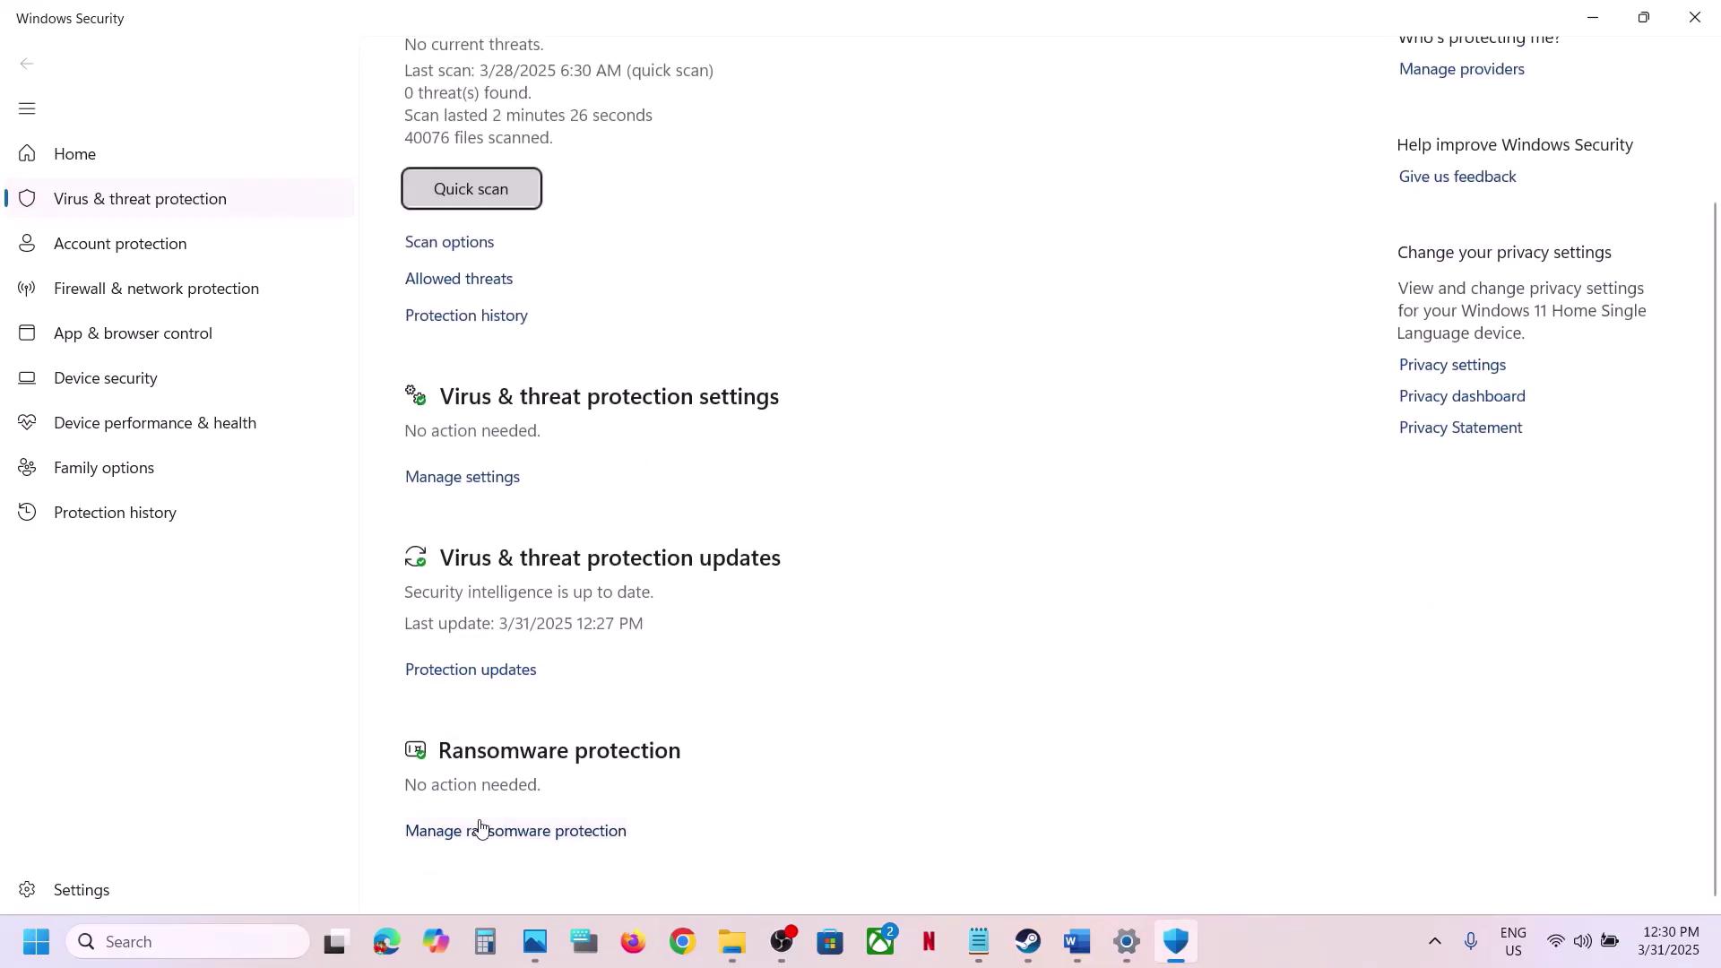
left_click(487, 832)
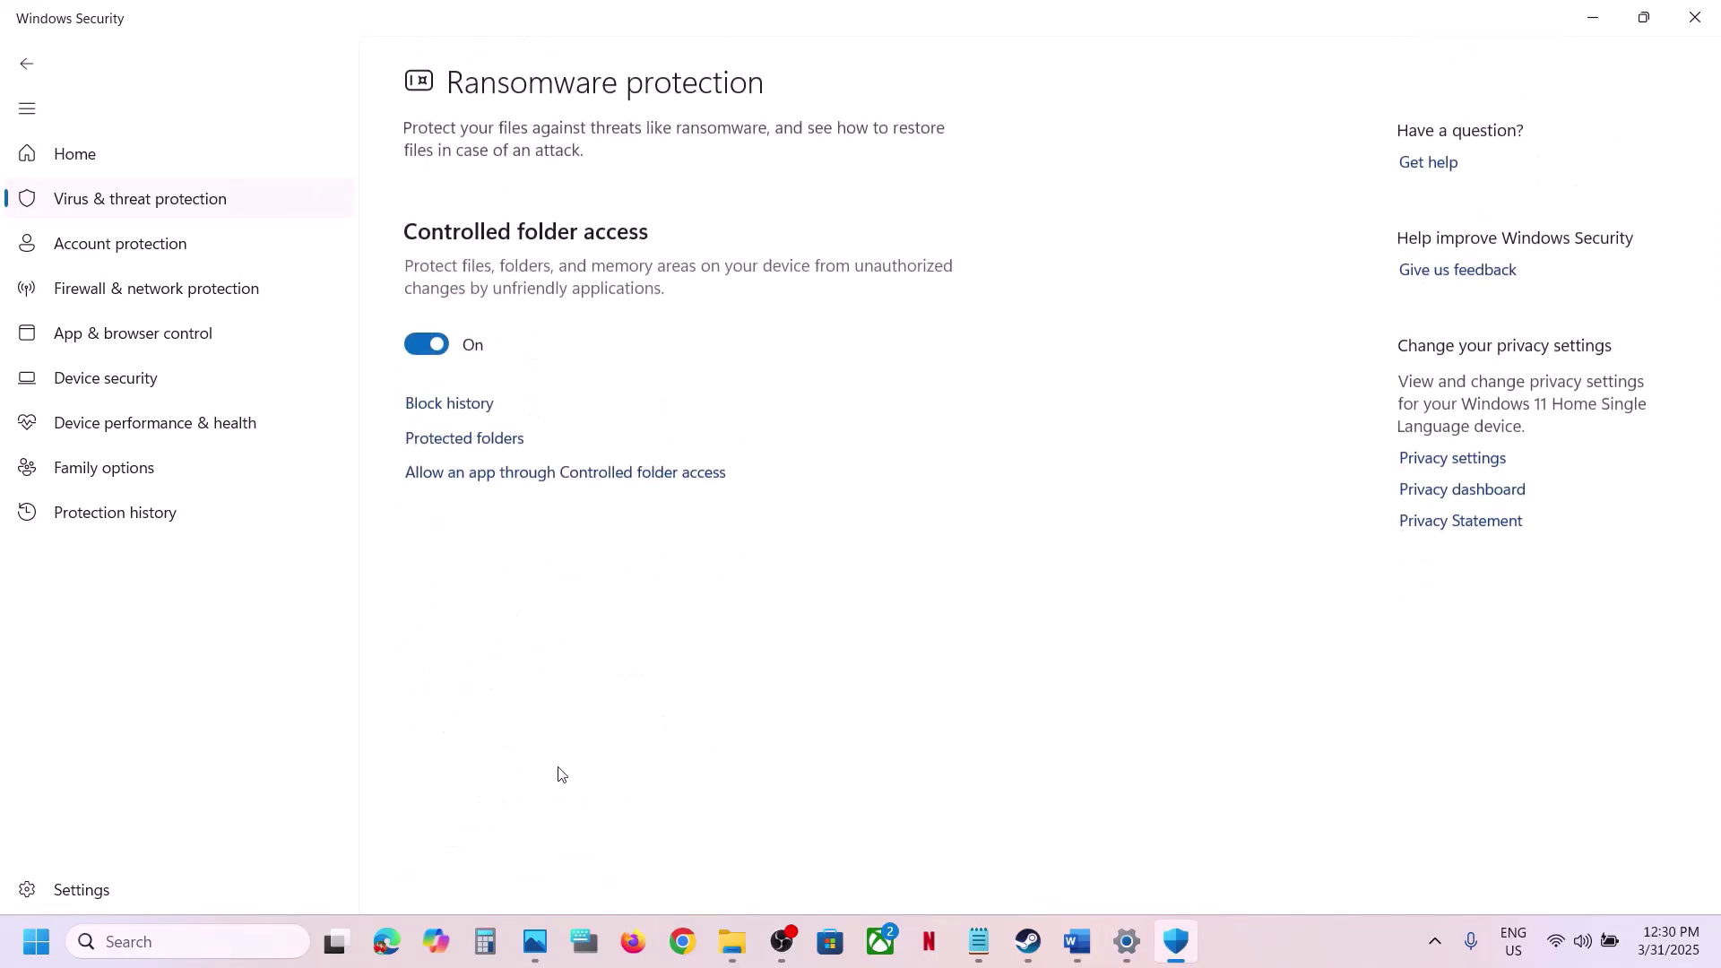
left_click(523, 475)
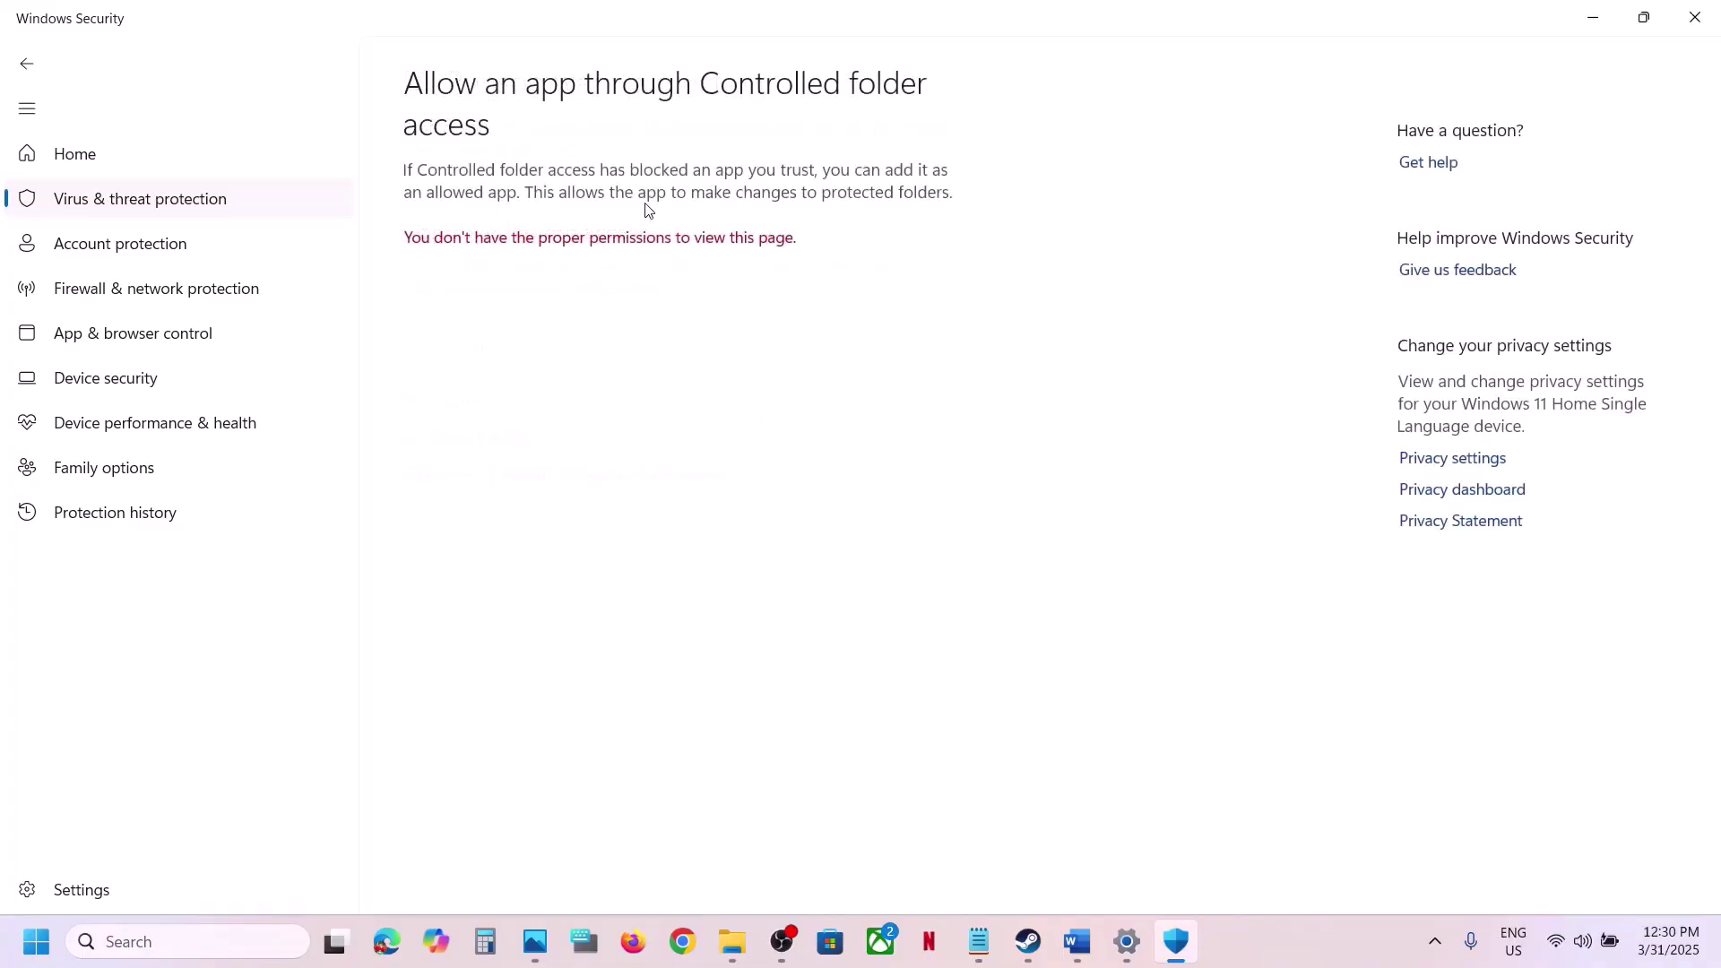
Add the Schedule I application from steamapps\common\Schedule I to the apps allowed through Controlled folder access
scroll(645, 210, "down", 2)
left_click(523, 81)
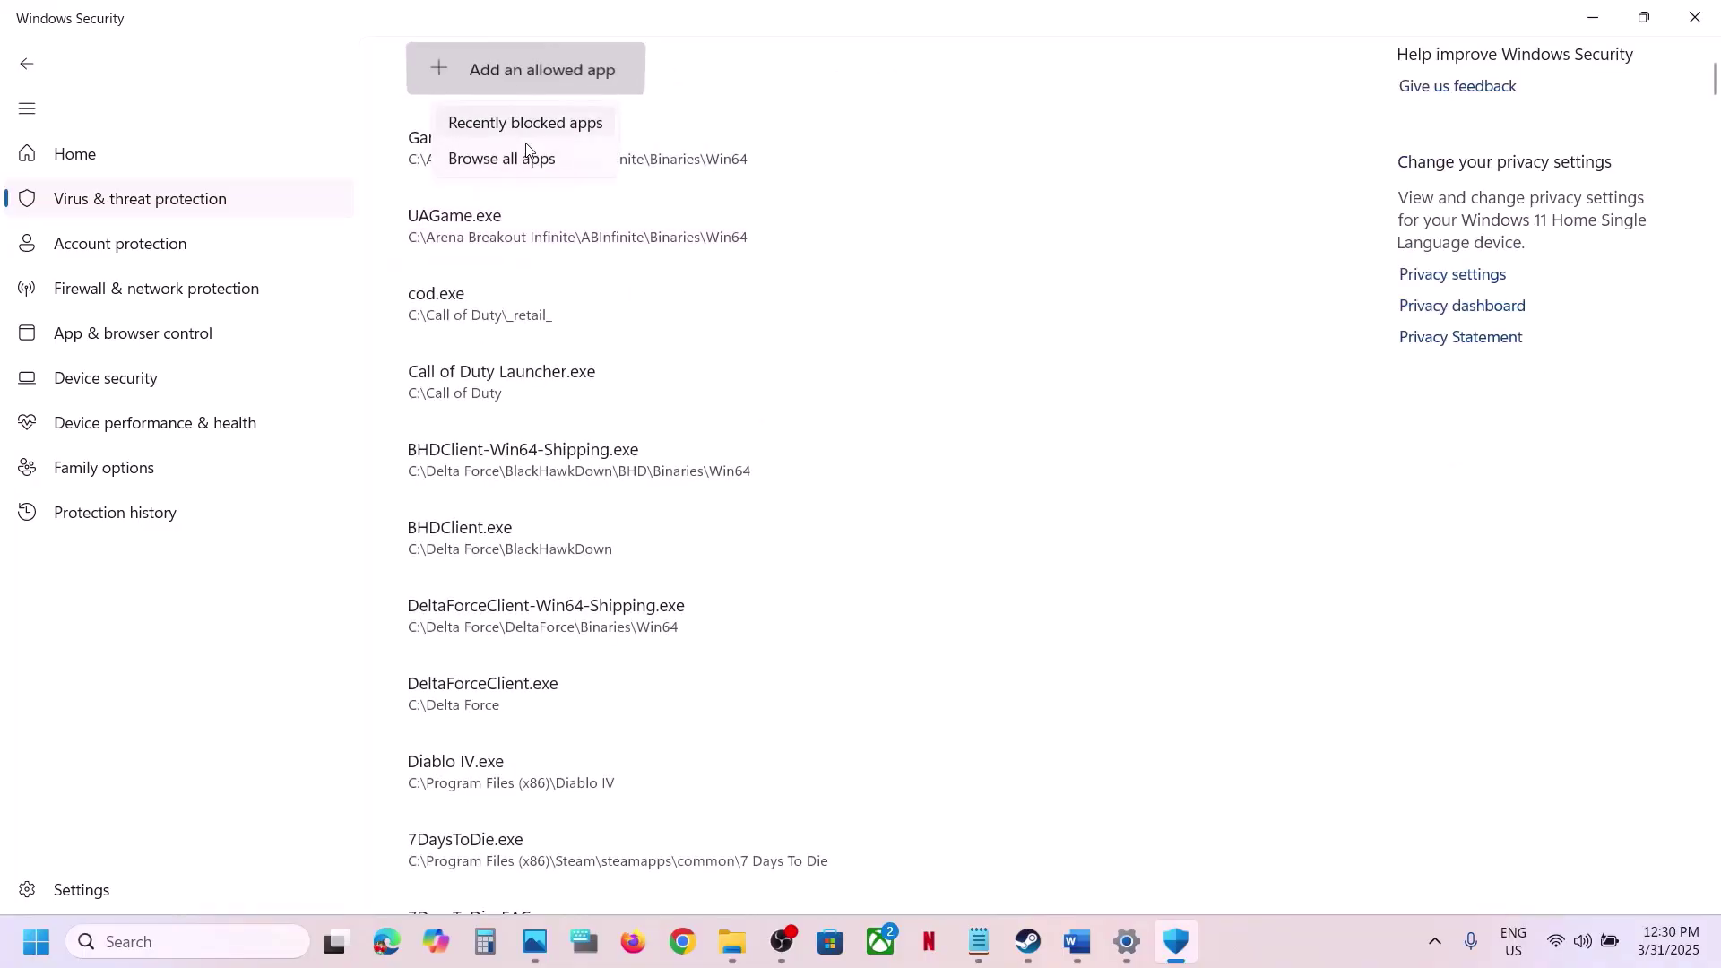
left_click(511, 158)
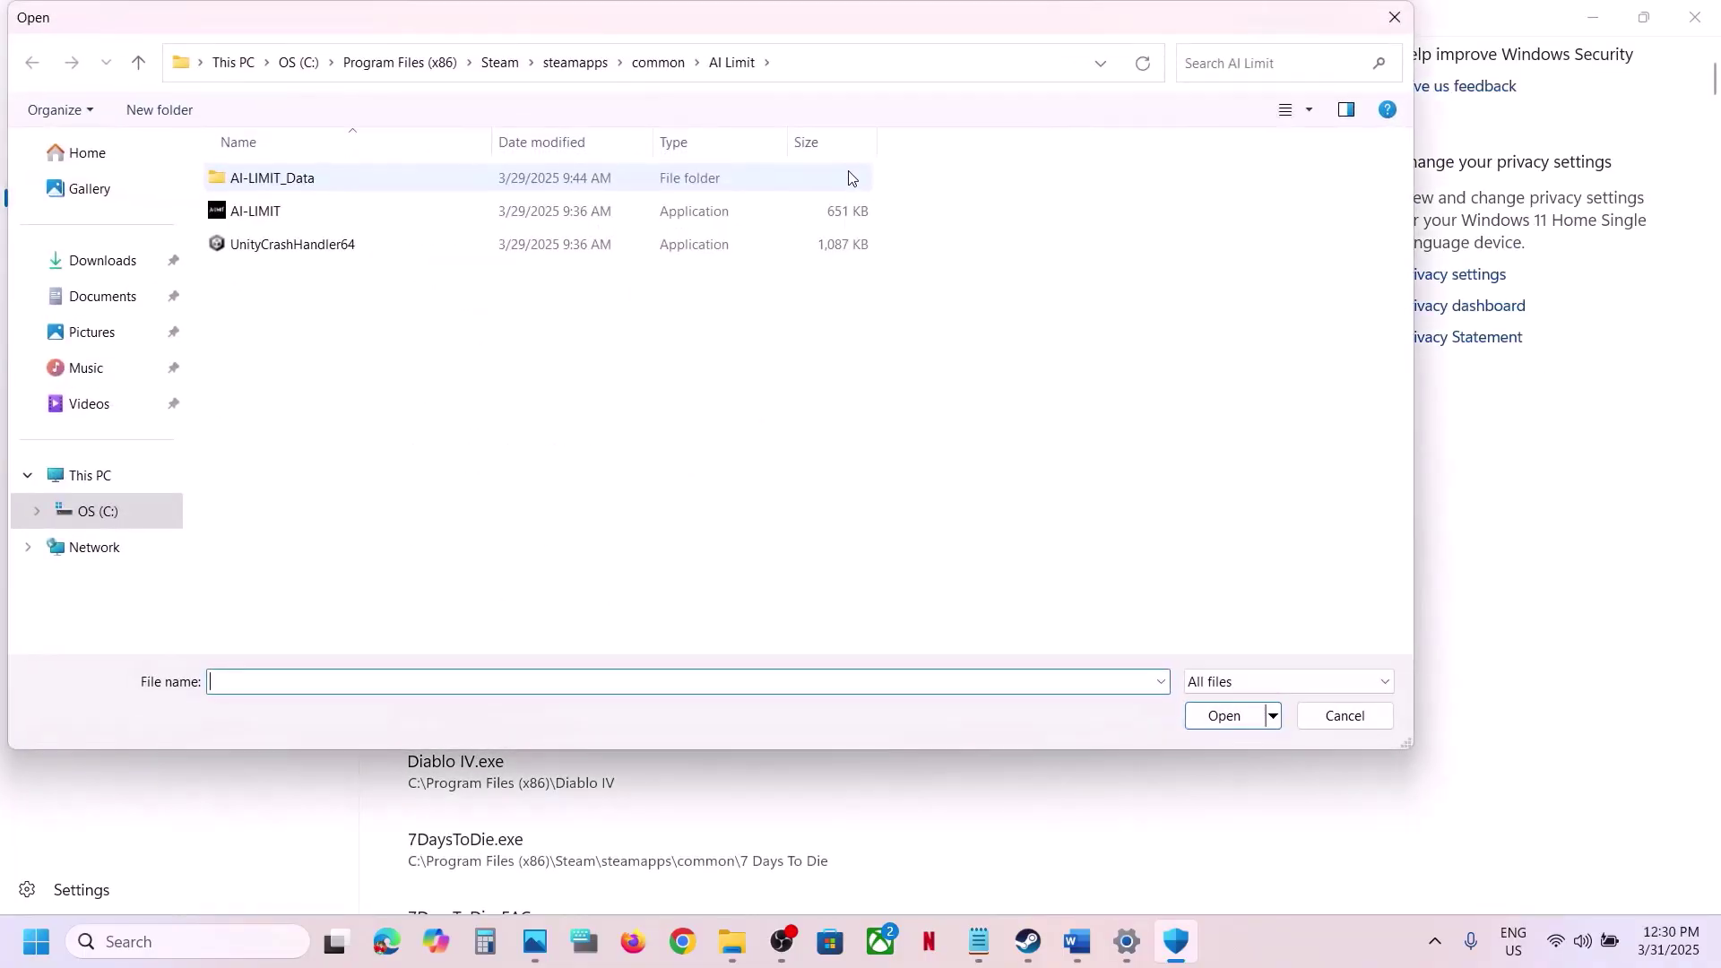
left_click(599, 70)
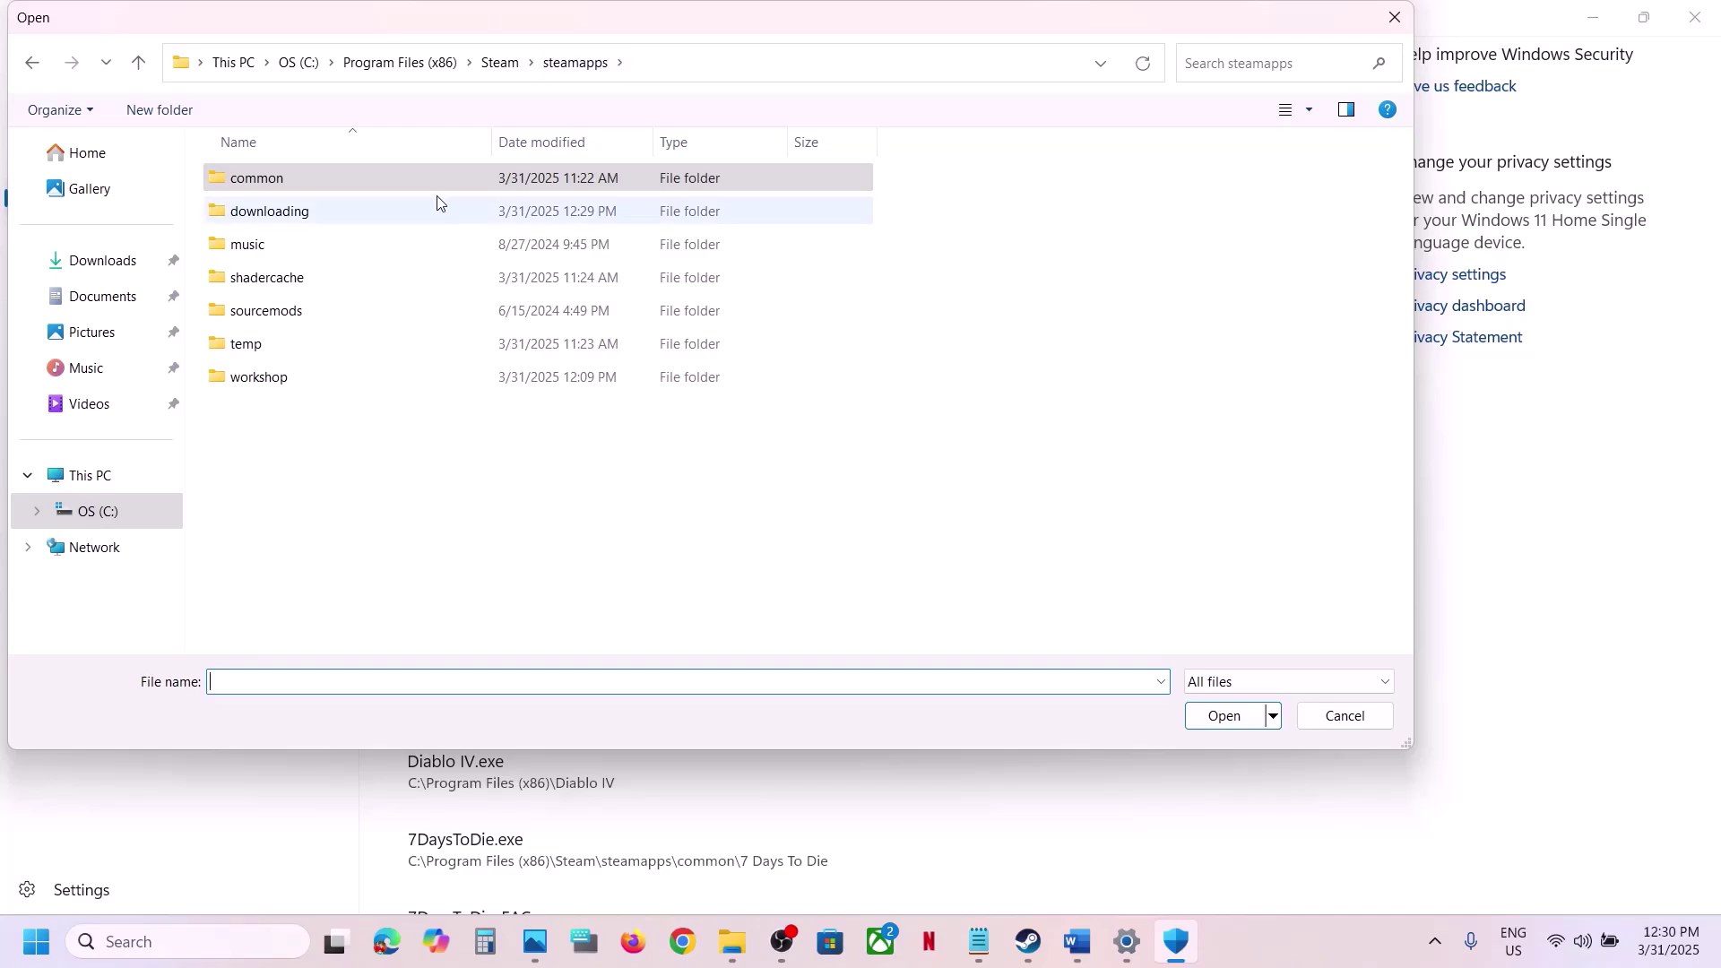
double_click(362, 166)
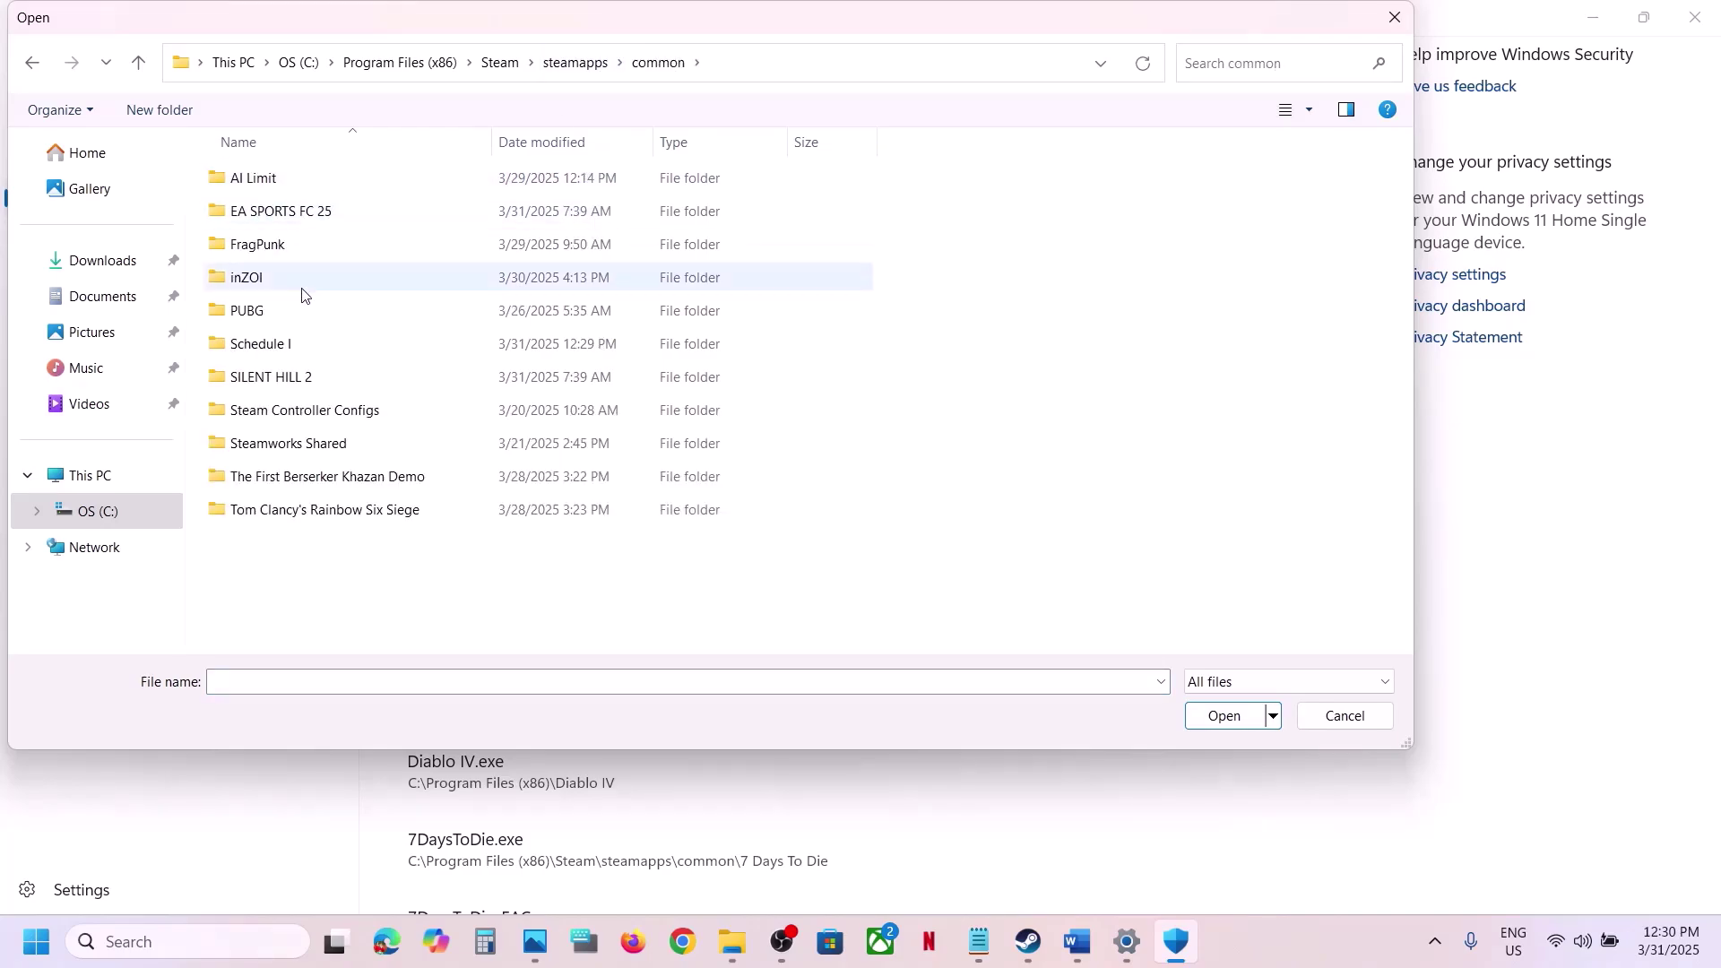
double_click(288, 345)
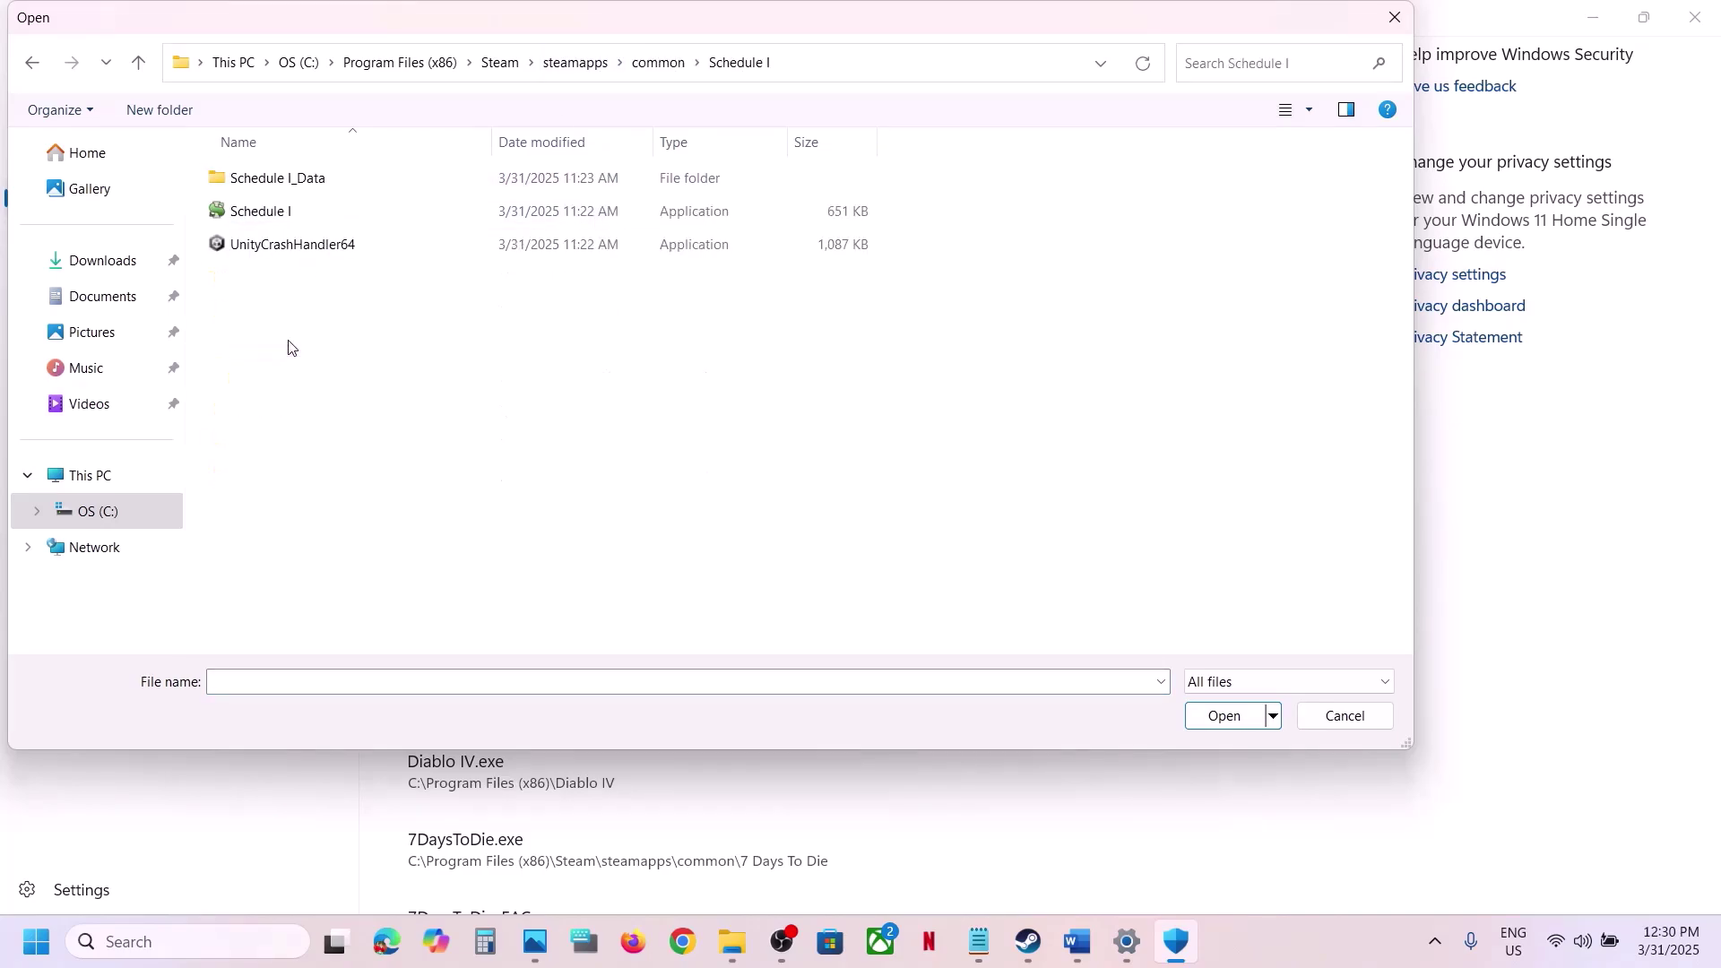
left_click(831, 72)
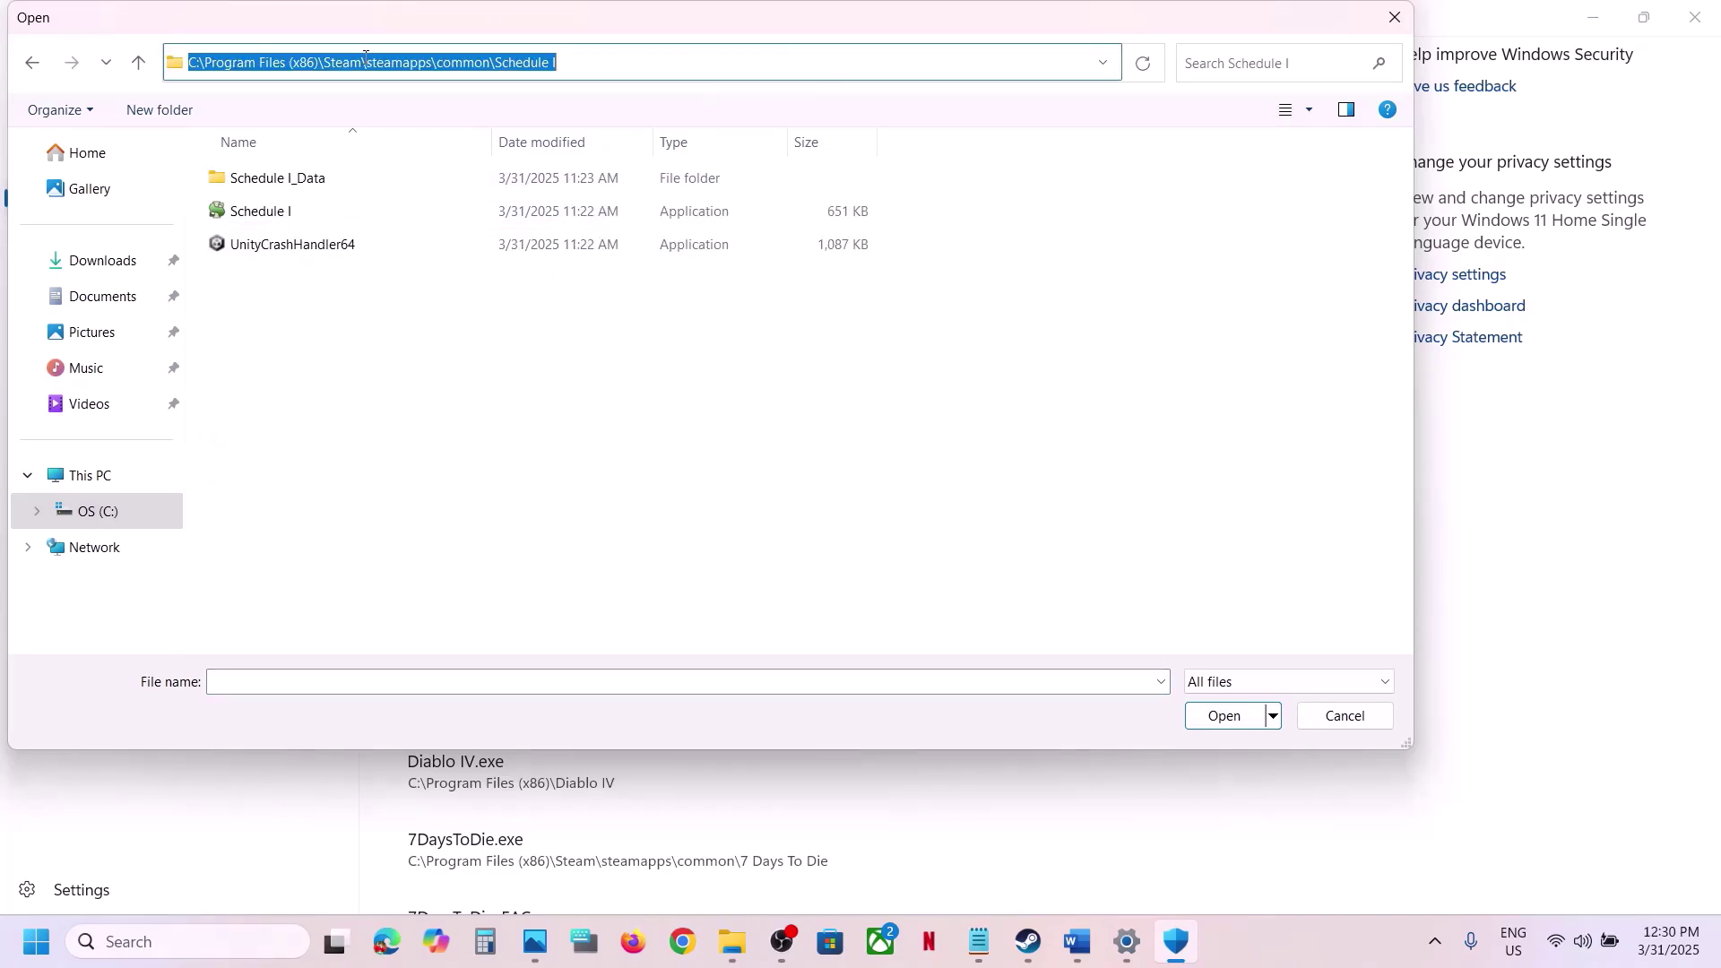
left_click(317, 215)
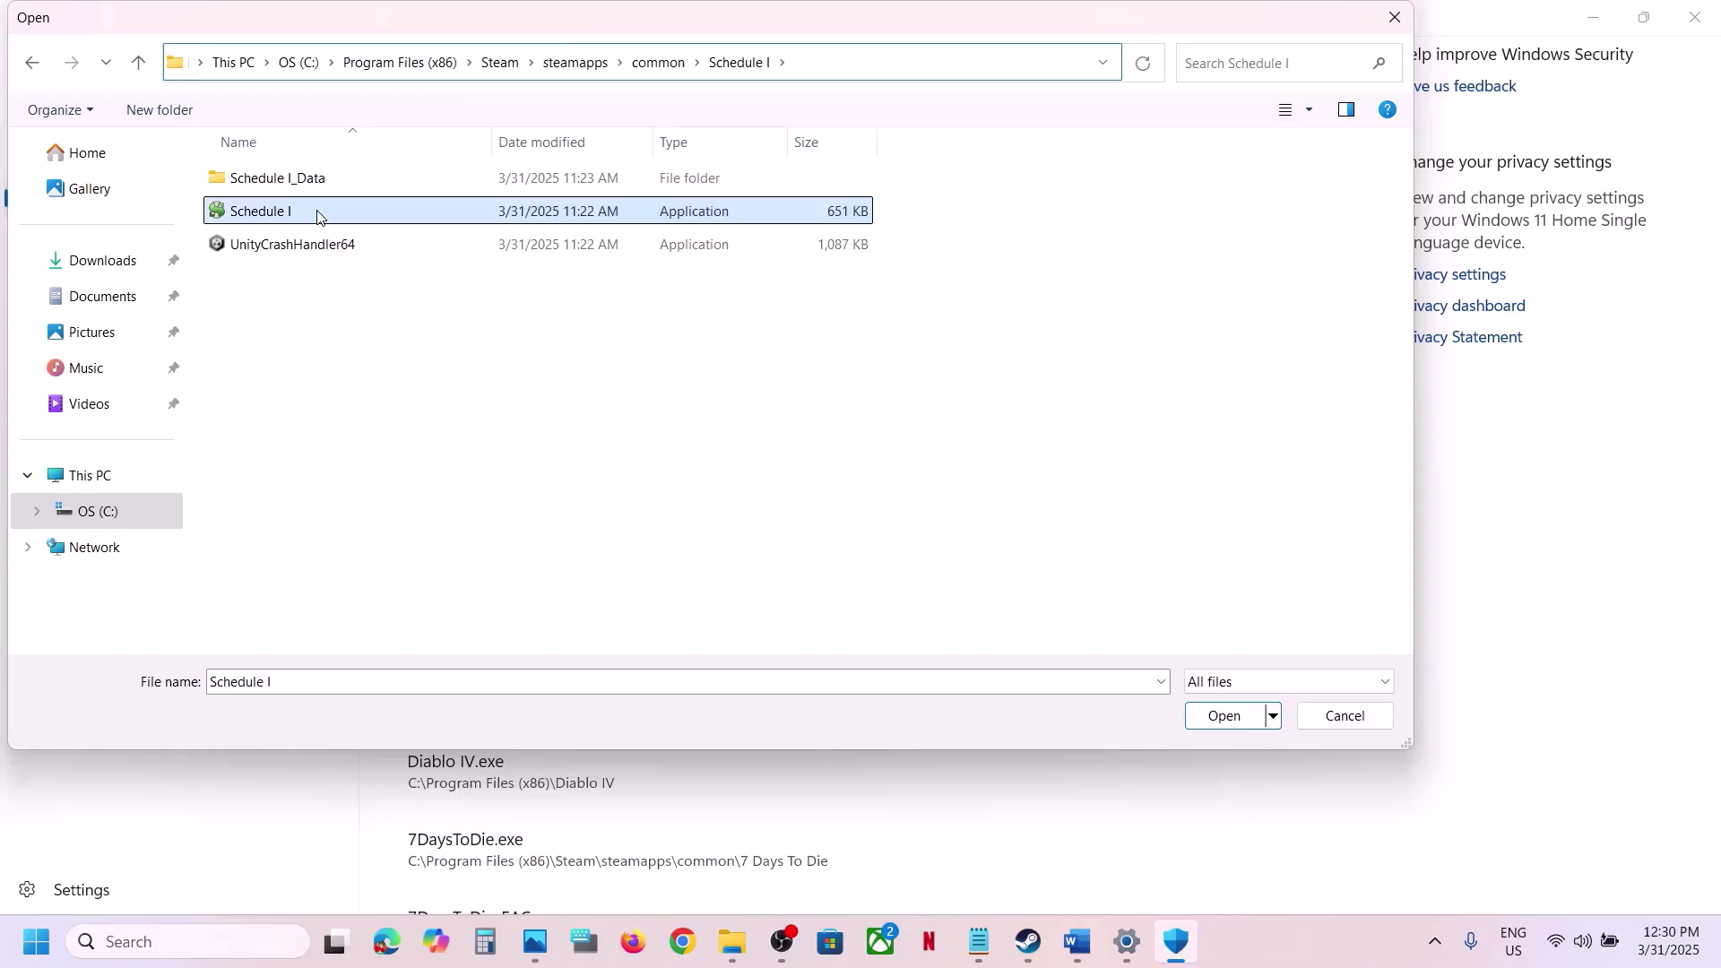
left_click(1240, 733)
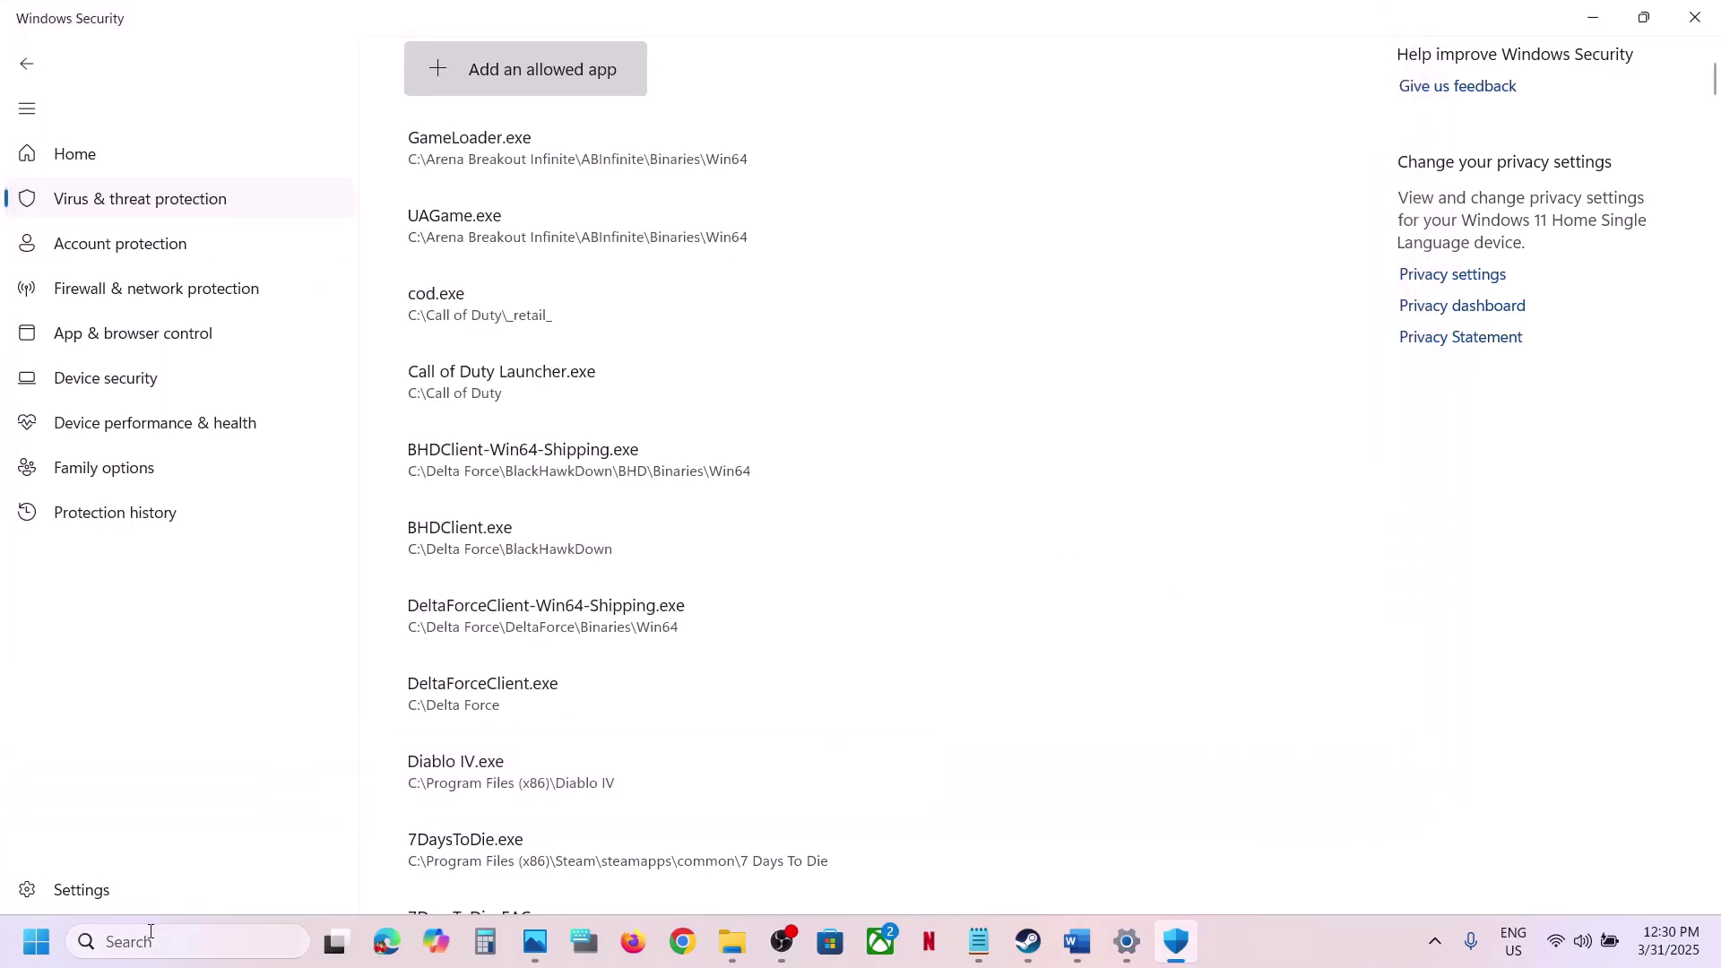
Open Control Panel and go to the Windows Defender Firewall page for allowing an app or feature
left_click(131, 955)
type("control")
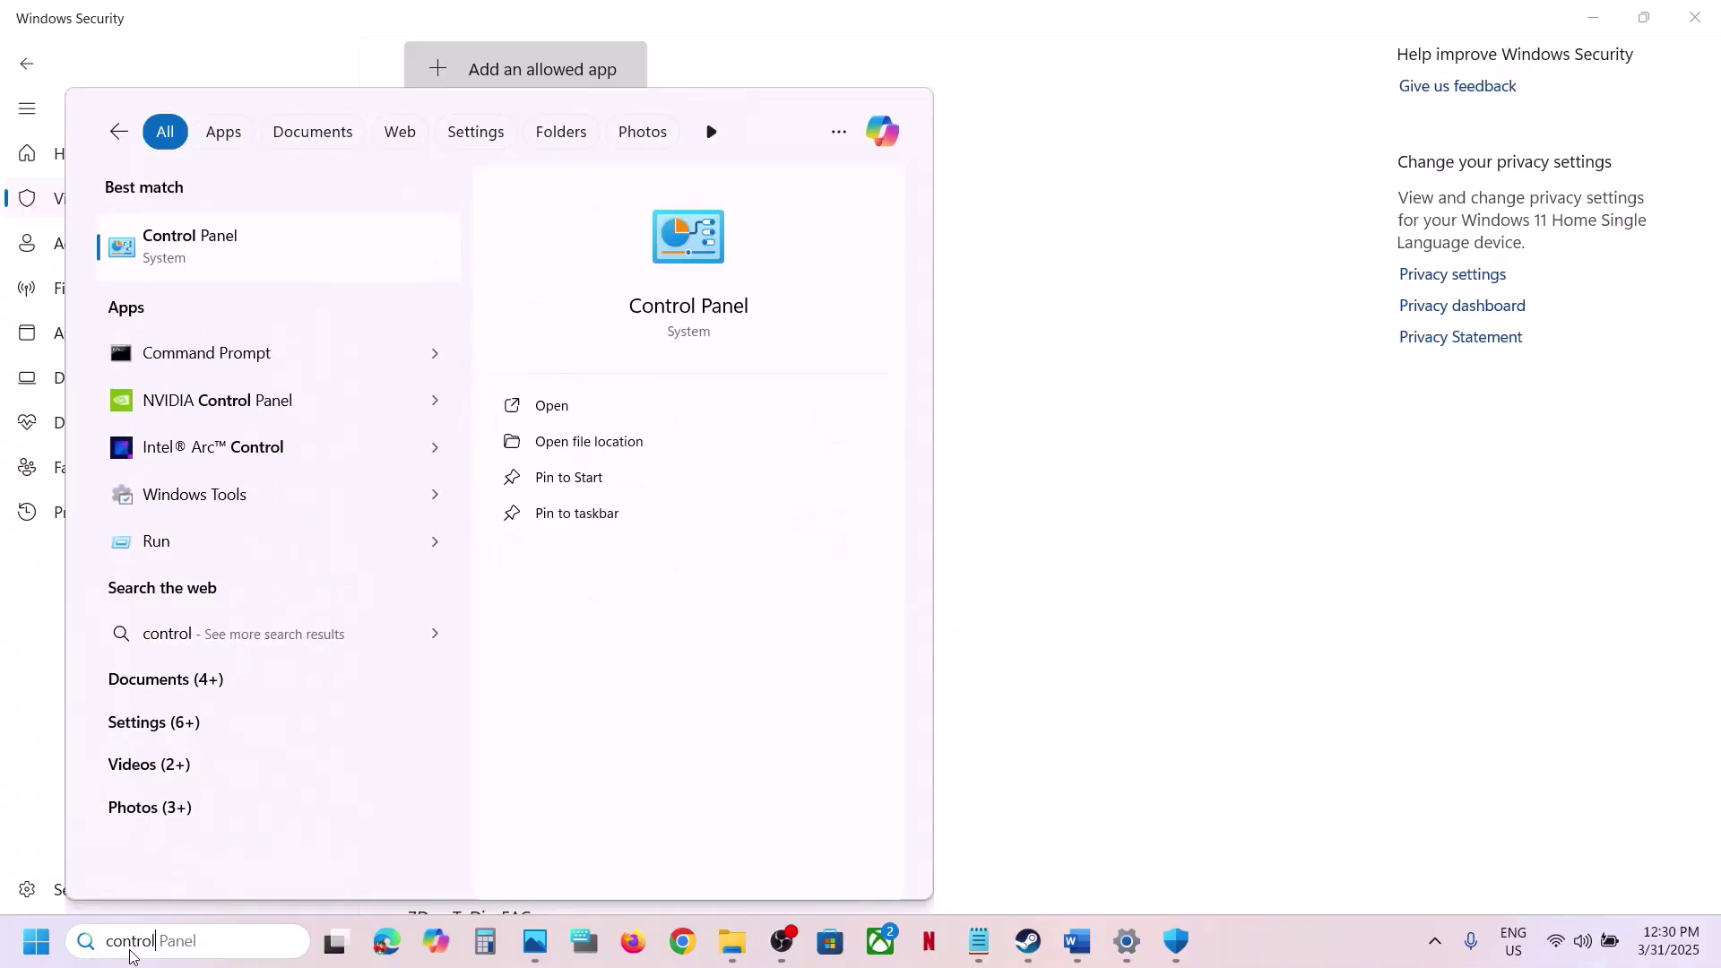
key("Return")
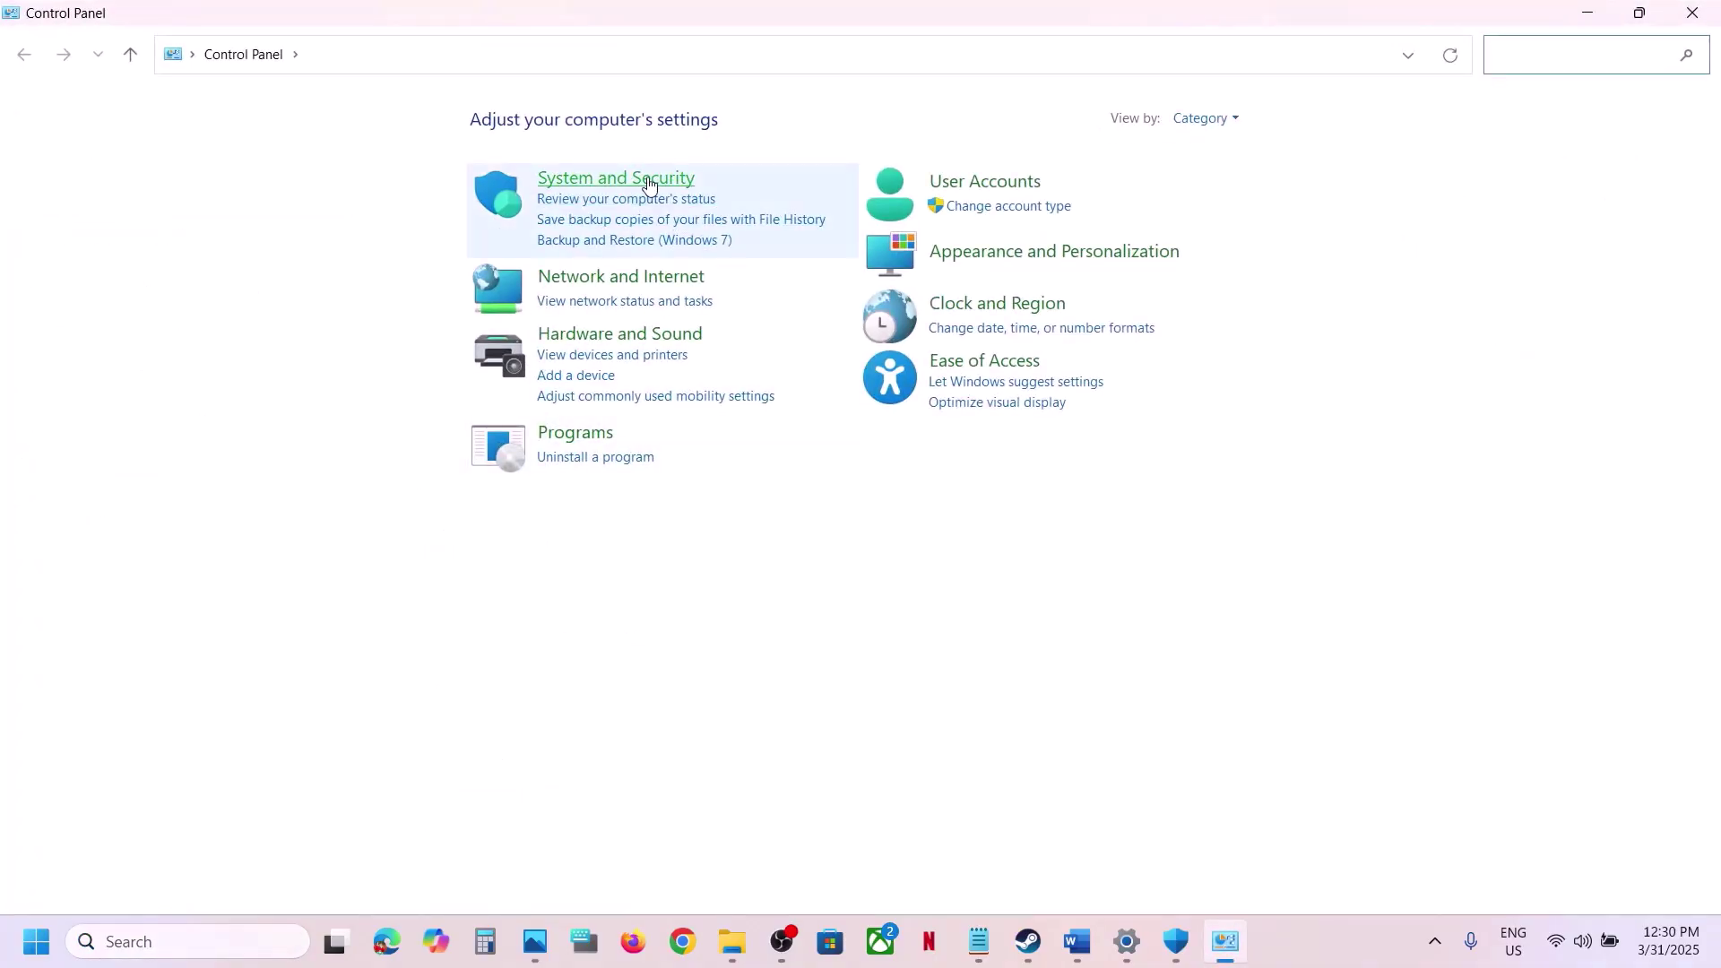
left_click(647, 181)
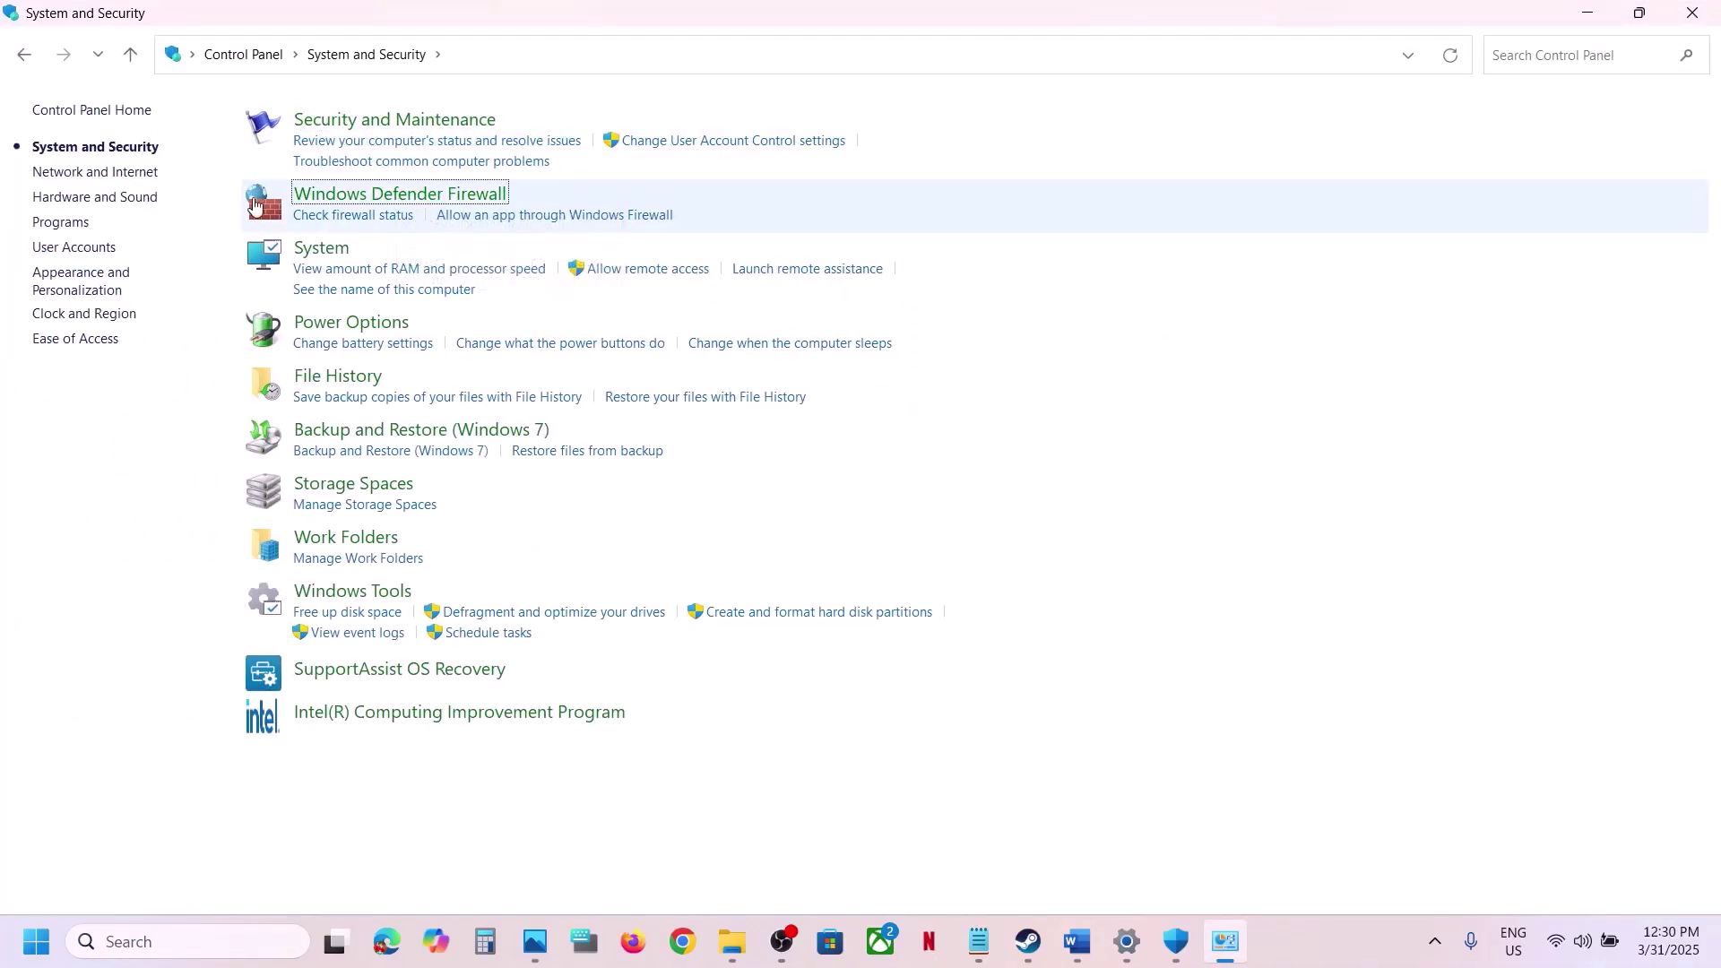
left_click(403, 196)
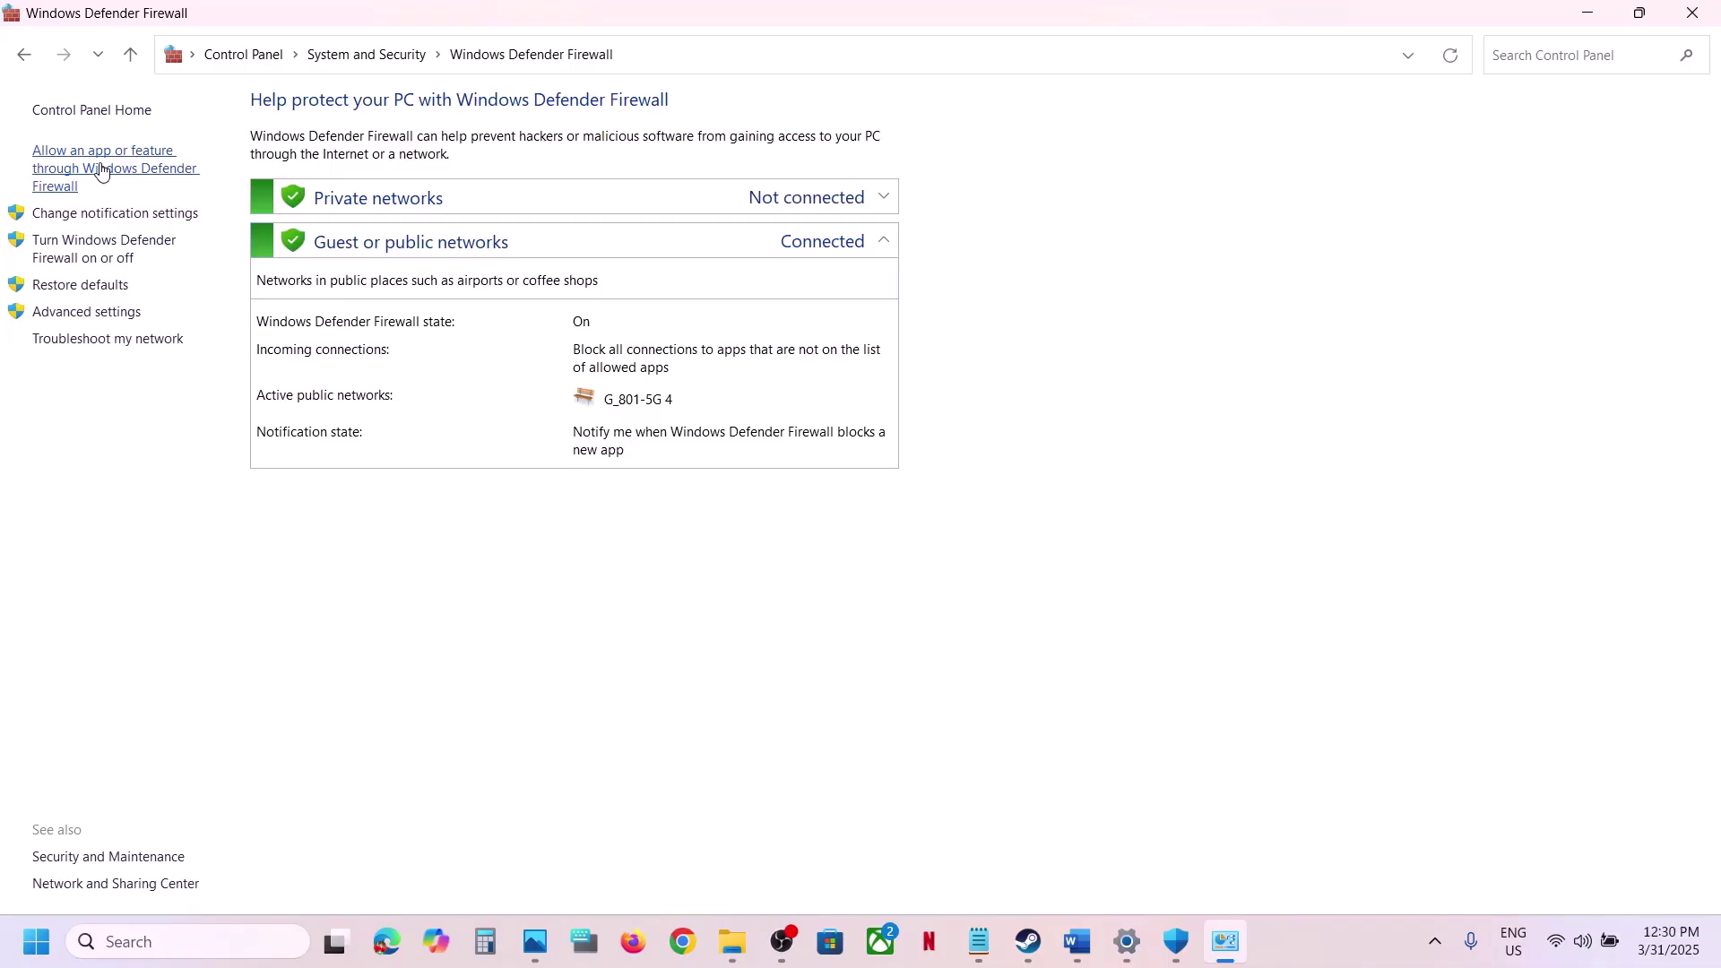
left_click(101, 171)
Try to add the Schedule I application from its Steam folder to the firewall's allowed apps
left_click(1120, 174)
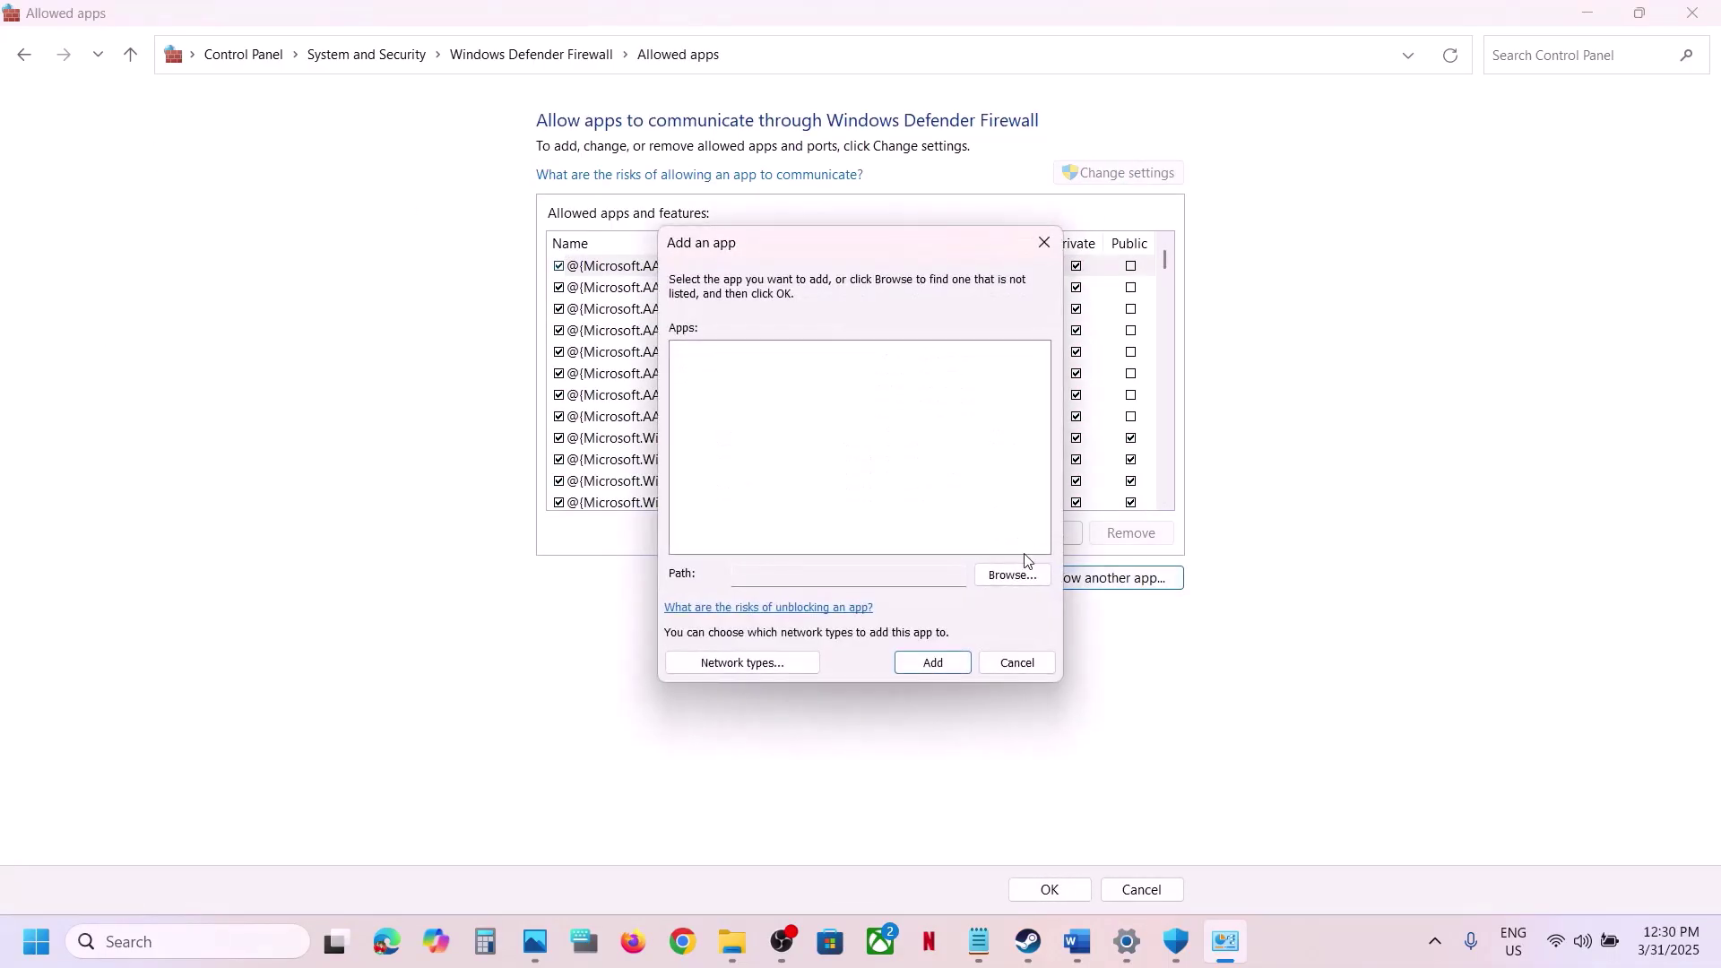
left_click(1013, 564)
left_click(1048, 271)
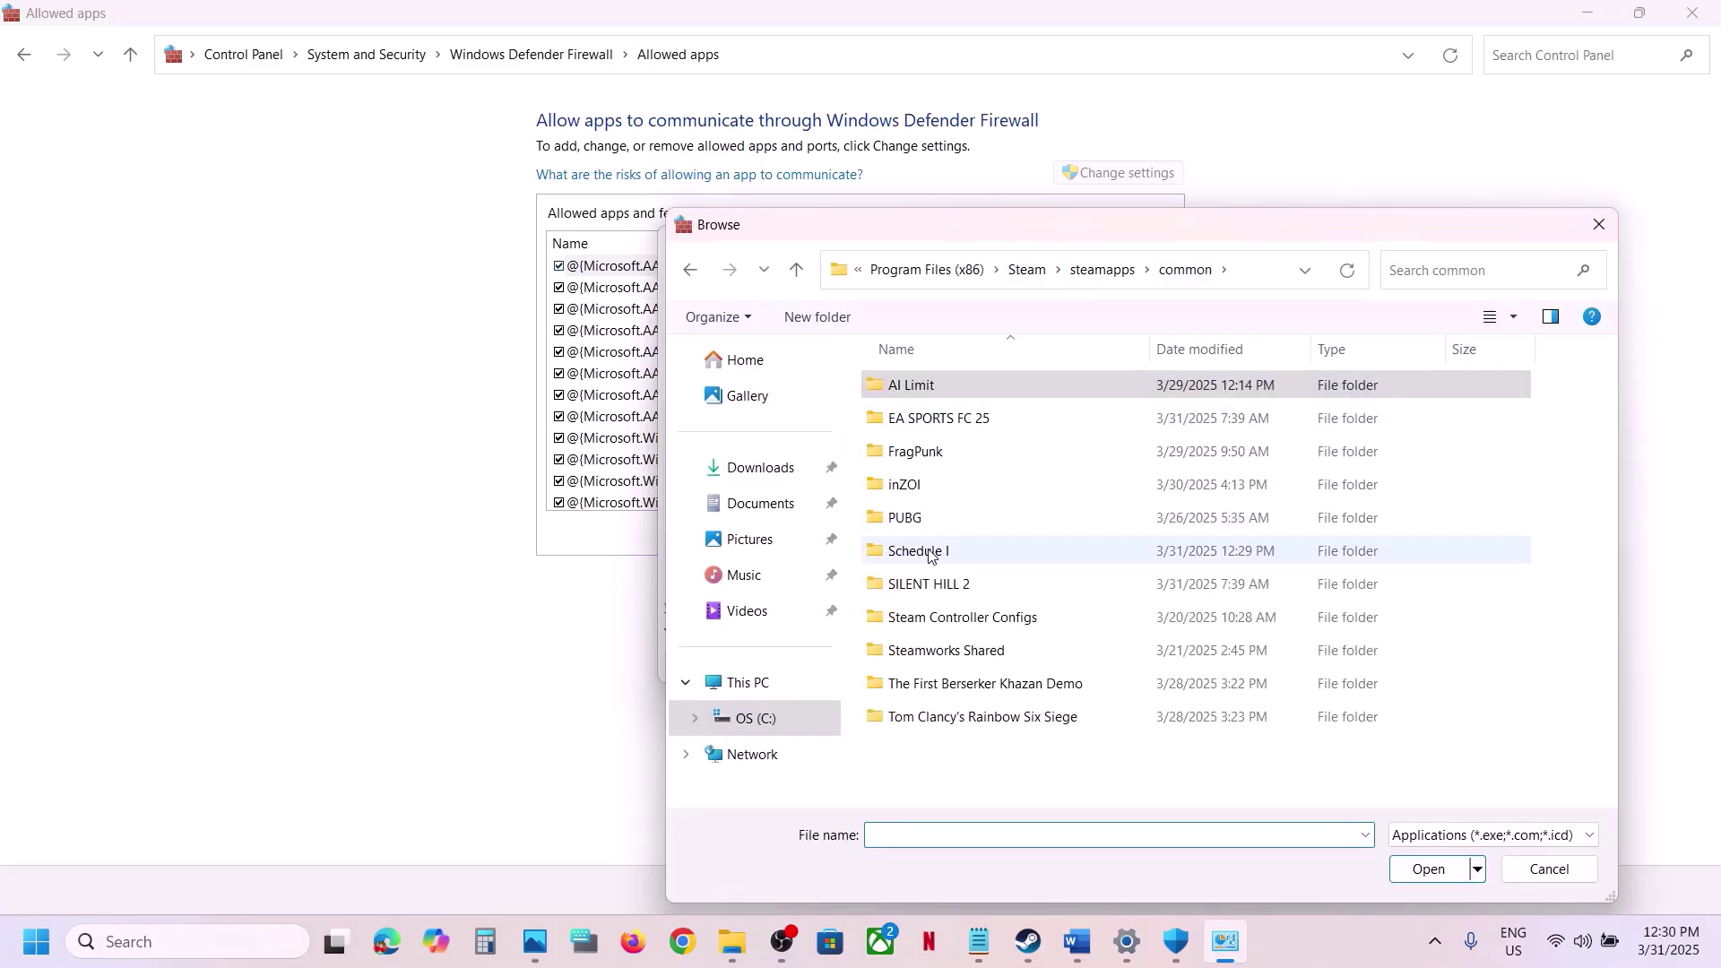
double_click(928, 556)
left_click(928, 418)
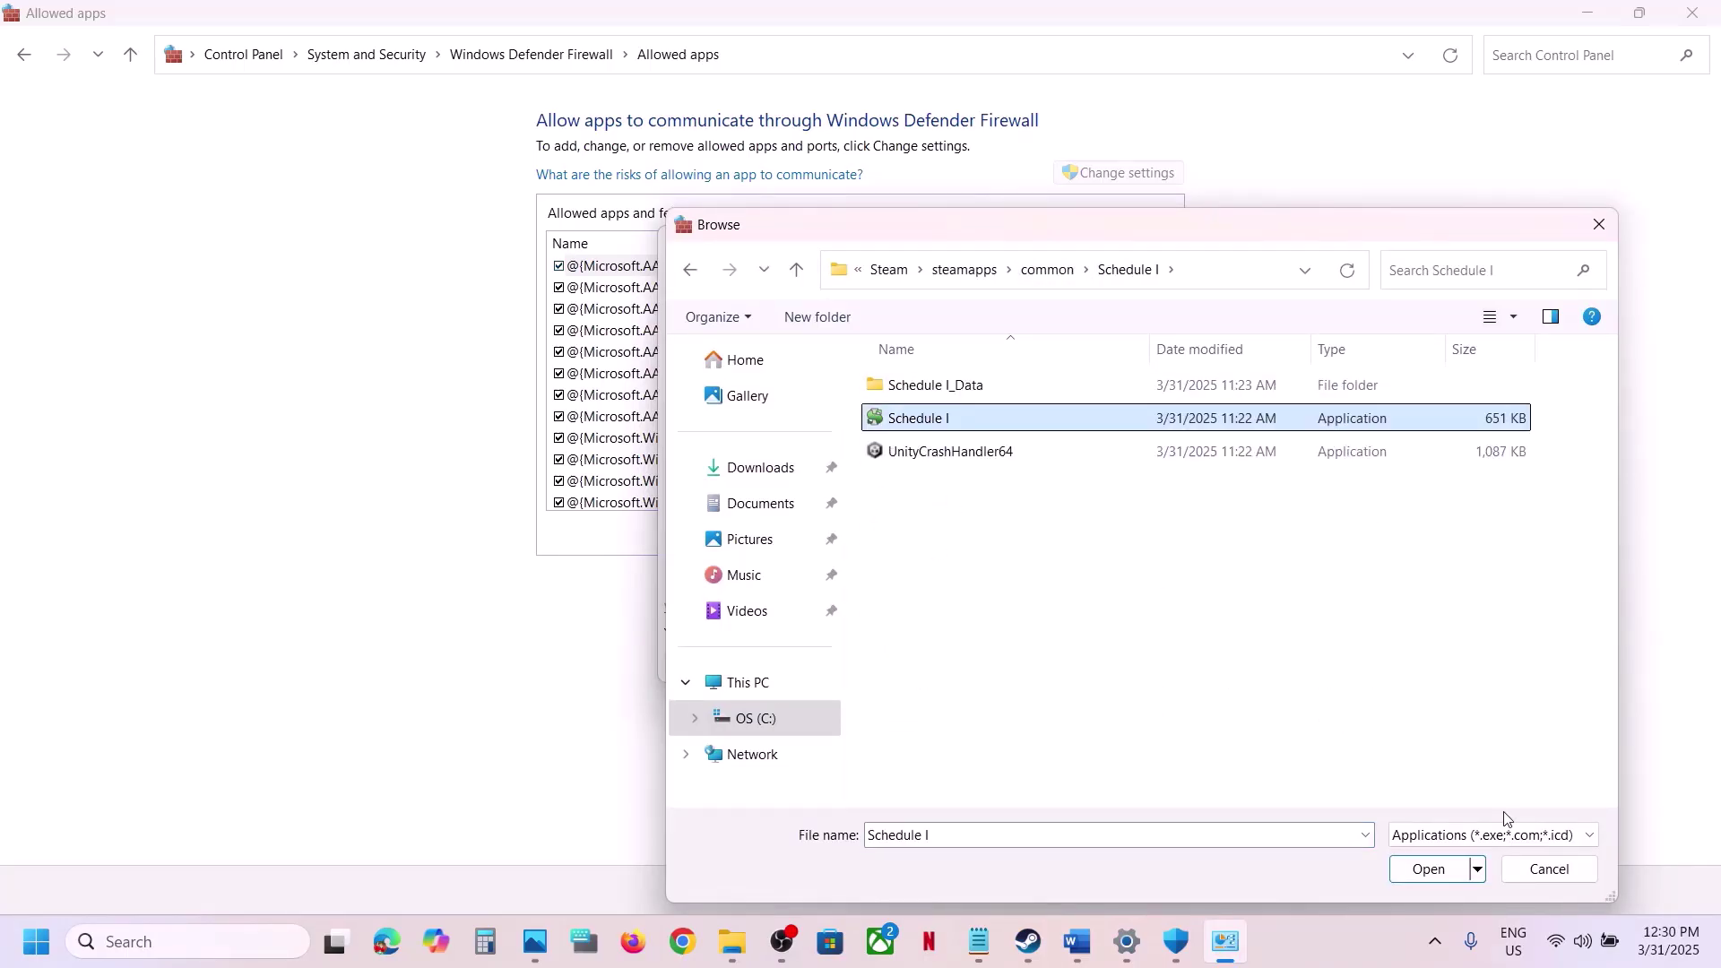
left_click(1429, 869)
left_click(938, 662)
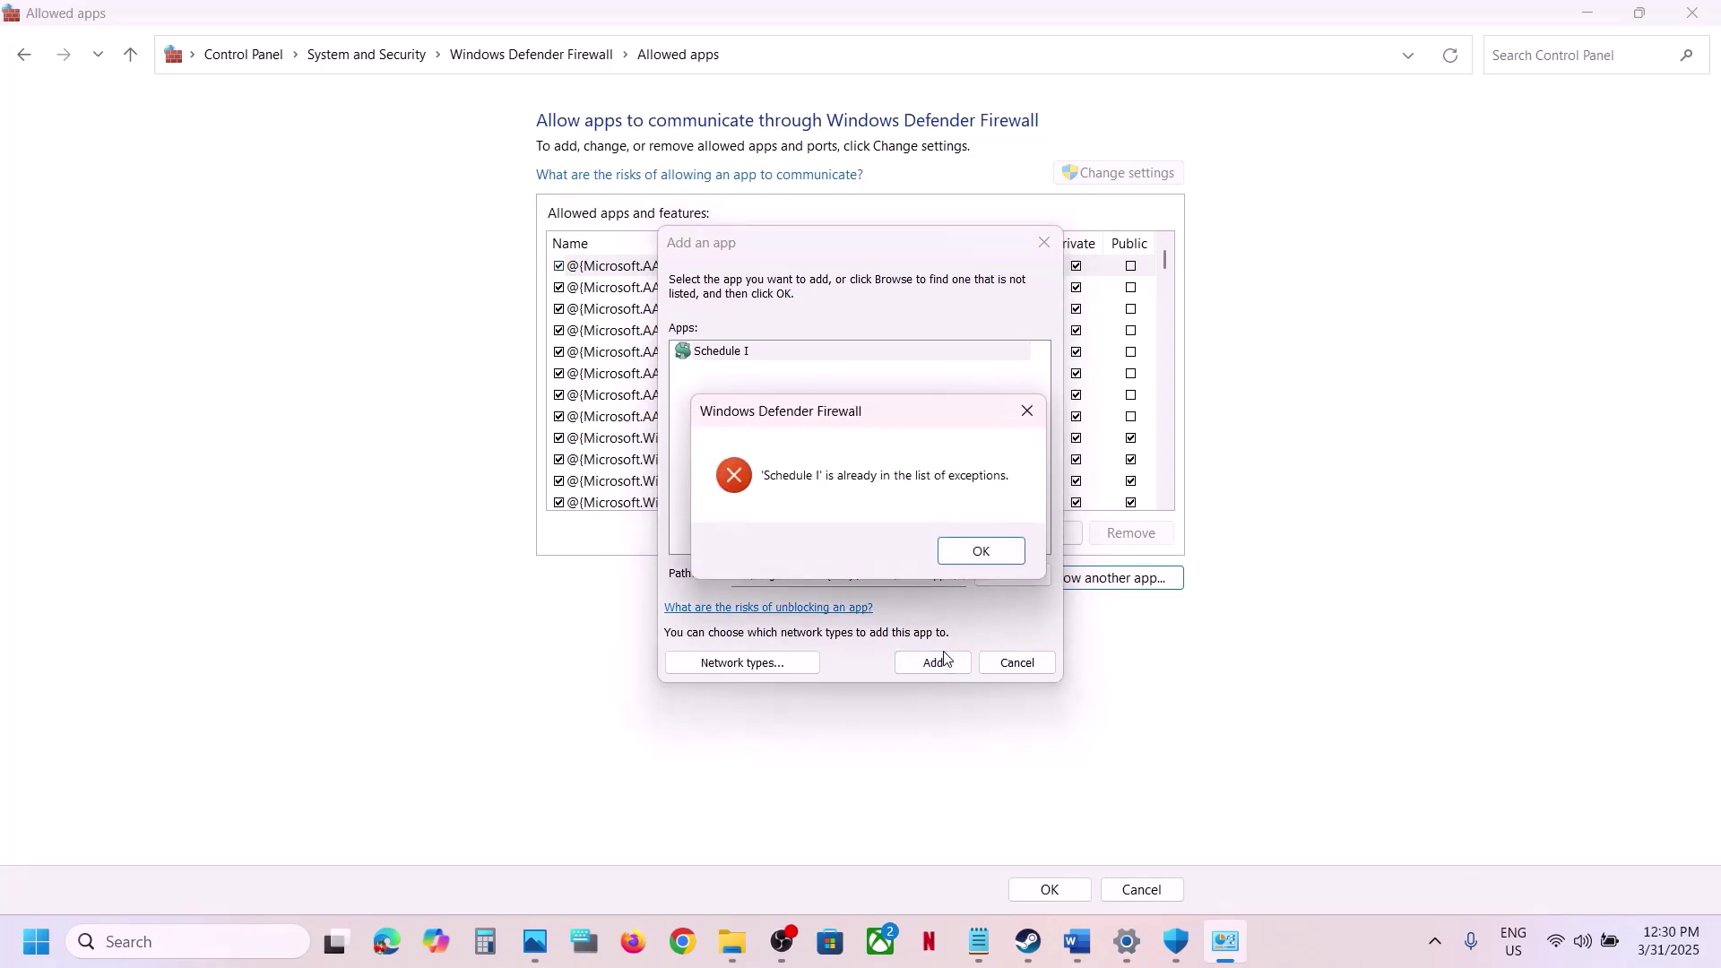
left_click(991, 551)
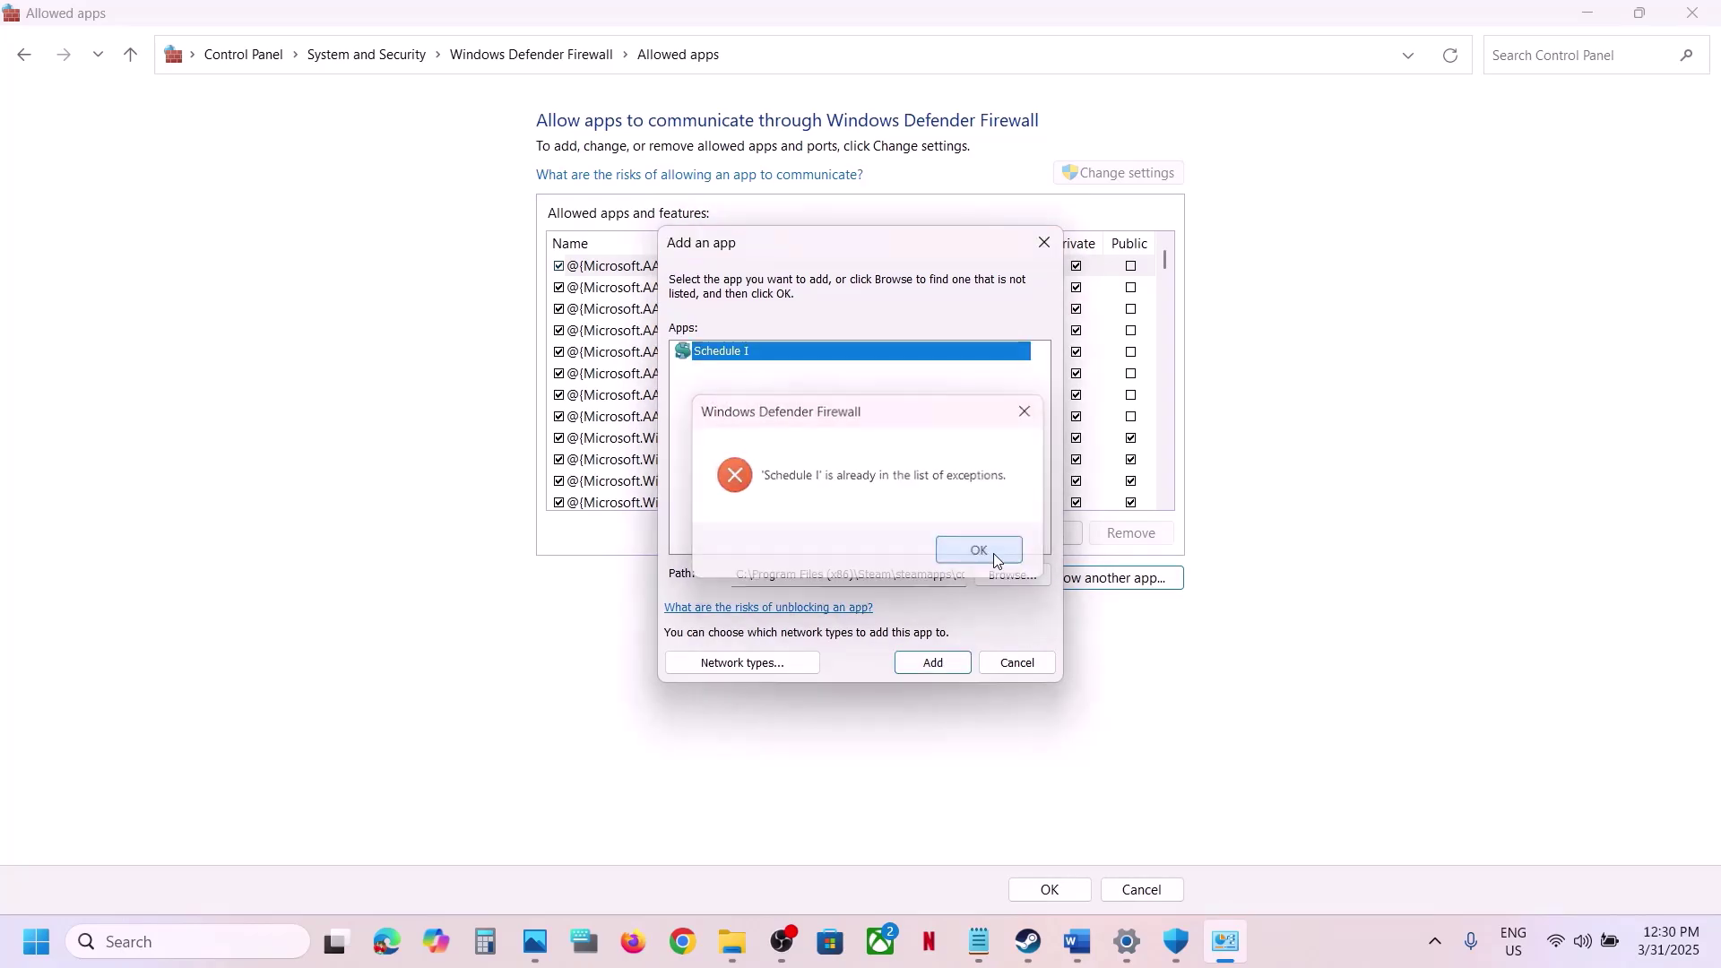
left_click(1045, 243)
Locate Schedule I in the firewall's allowed apps list, and close Control Panel, Windows Security and Settings
key("s")
key("c")
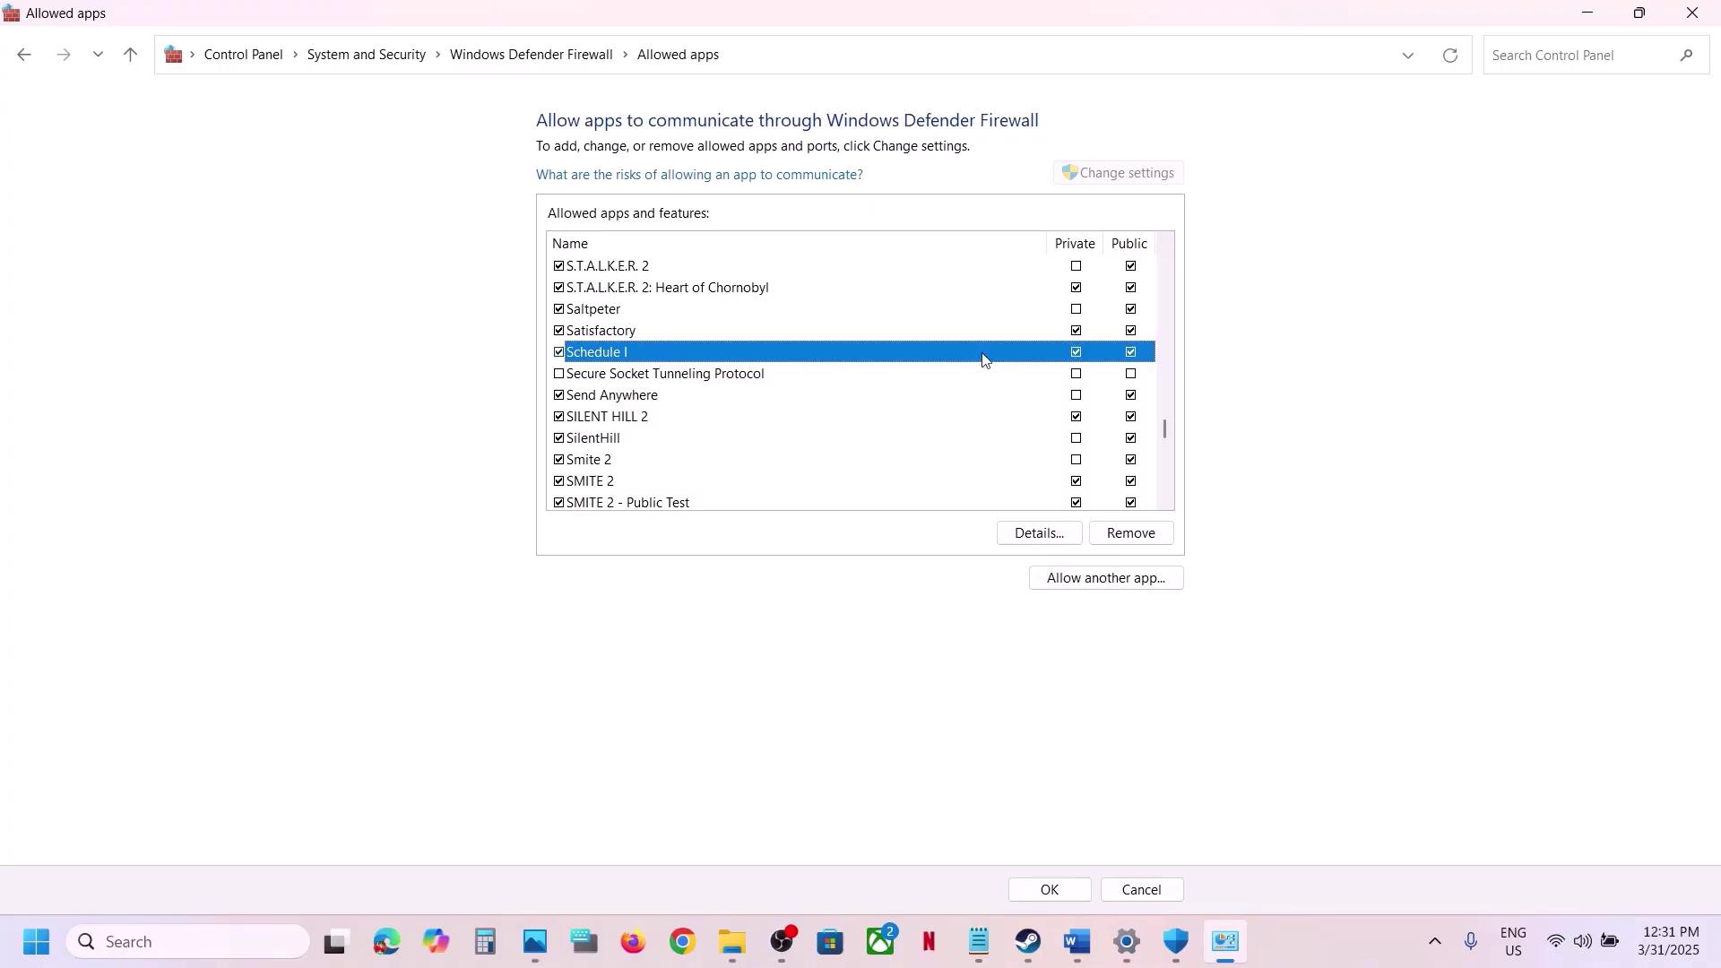
left_click(1693, 13)
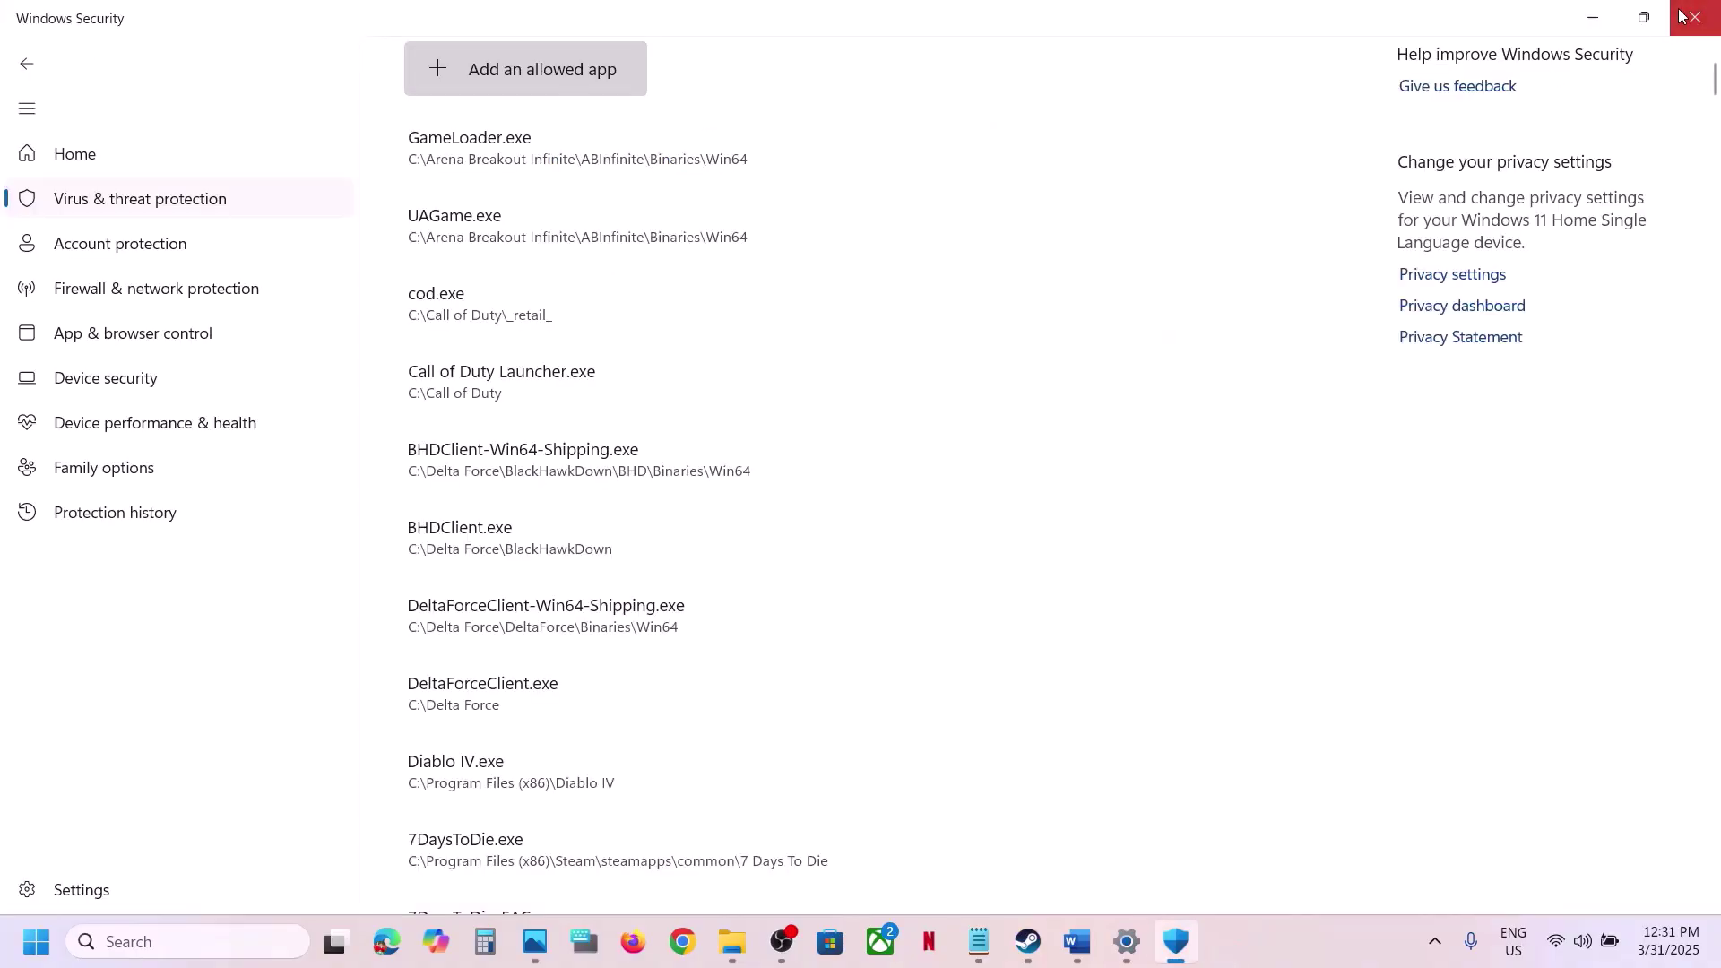
left_click(1681, 15)
left_click(1689, 14)
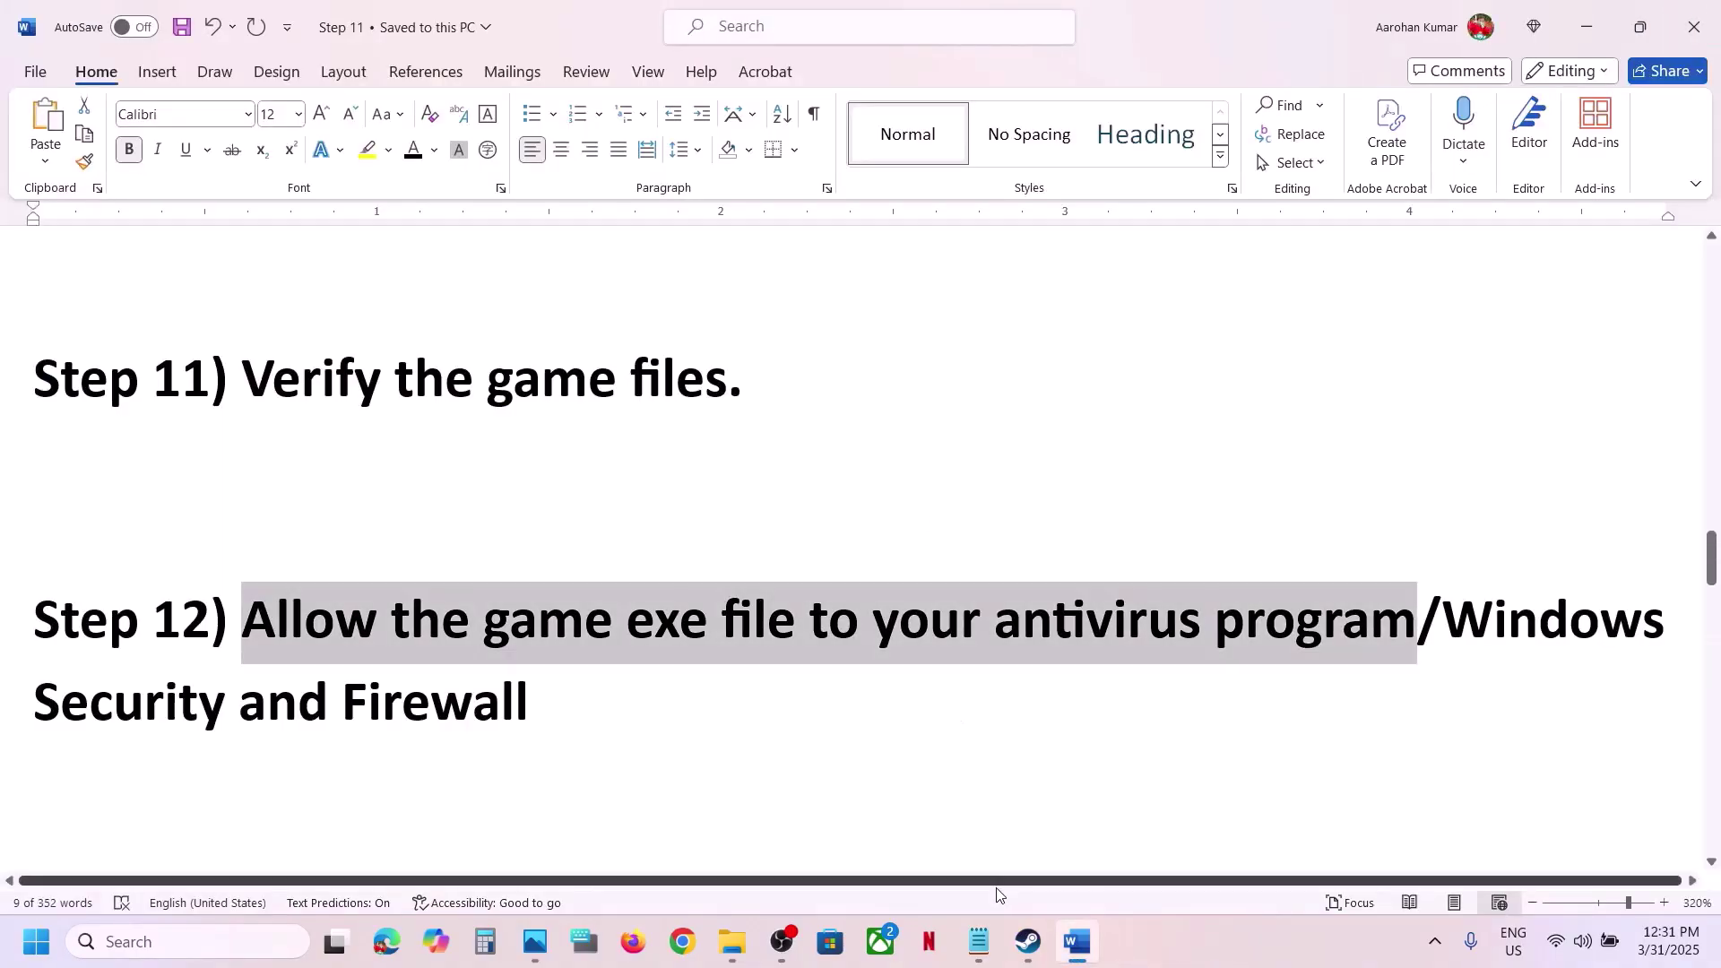
Read Step 13 in the Word document about a clean graphics driver installation, including the NVIDIA and AMD links
scroll(676, 585, "down", 5)
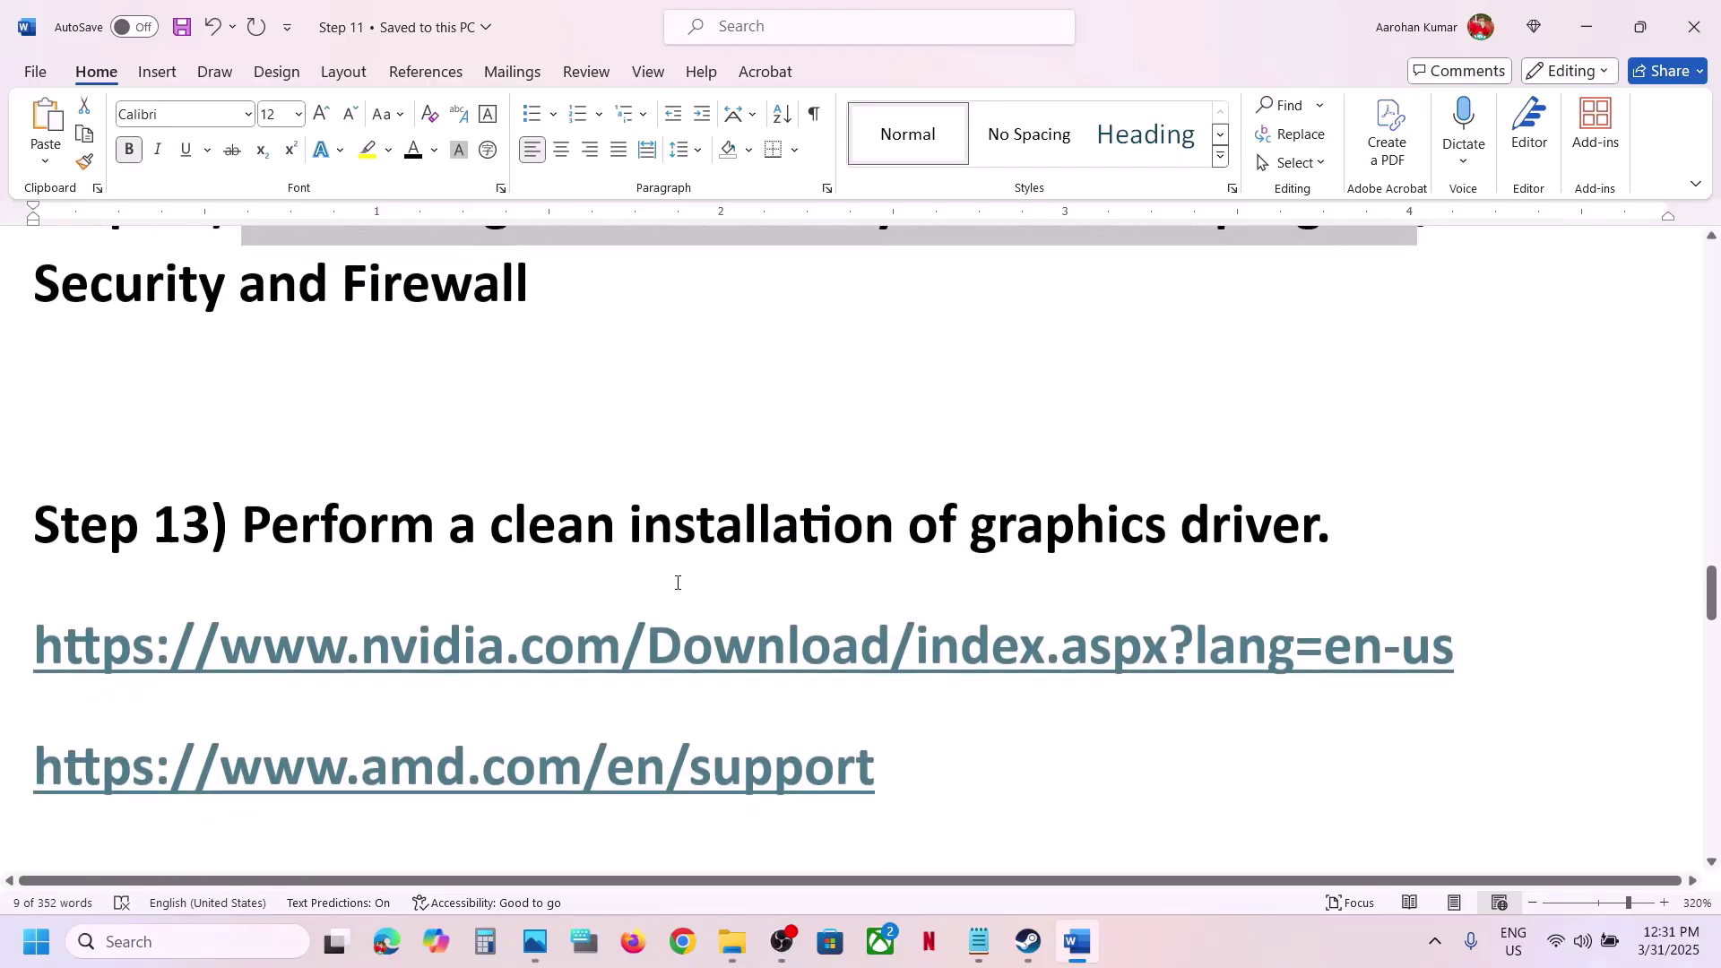
left_click_drag(294, 518, 1313, 529)
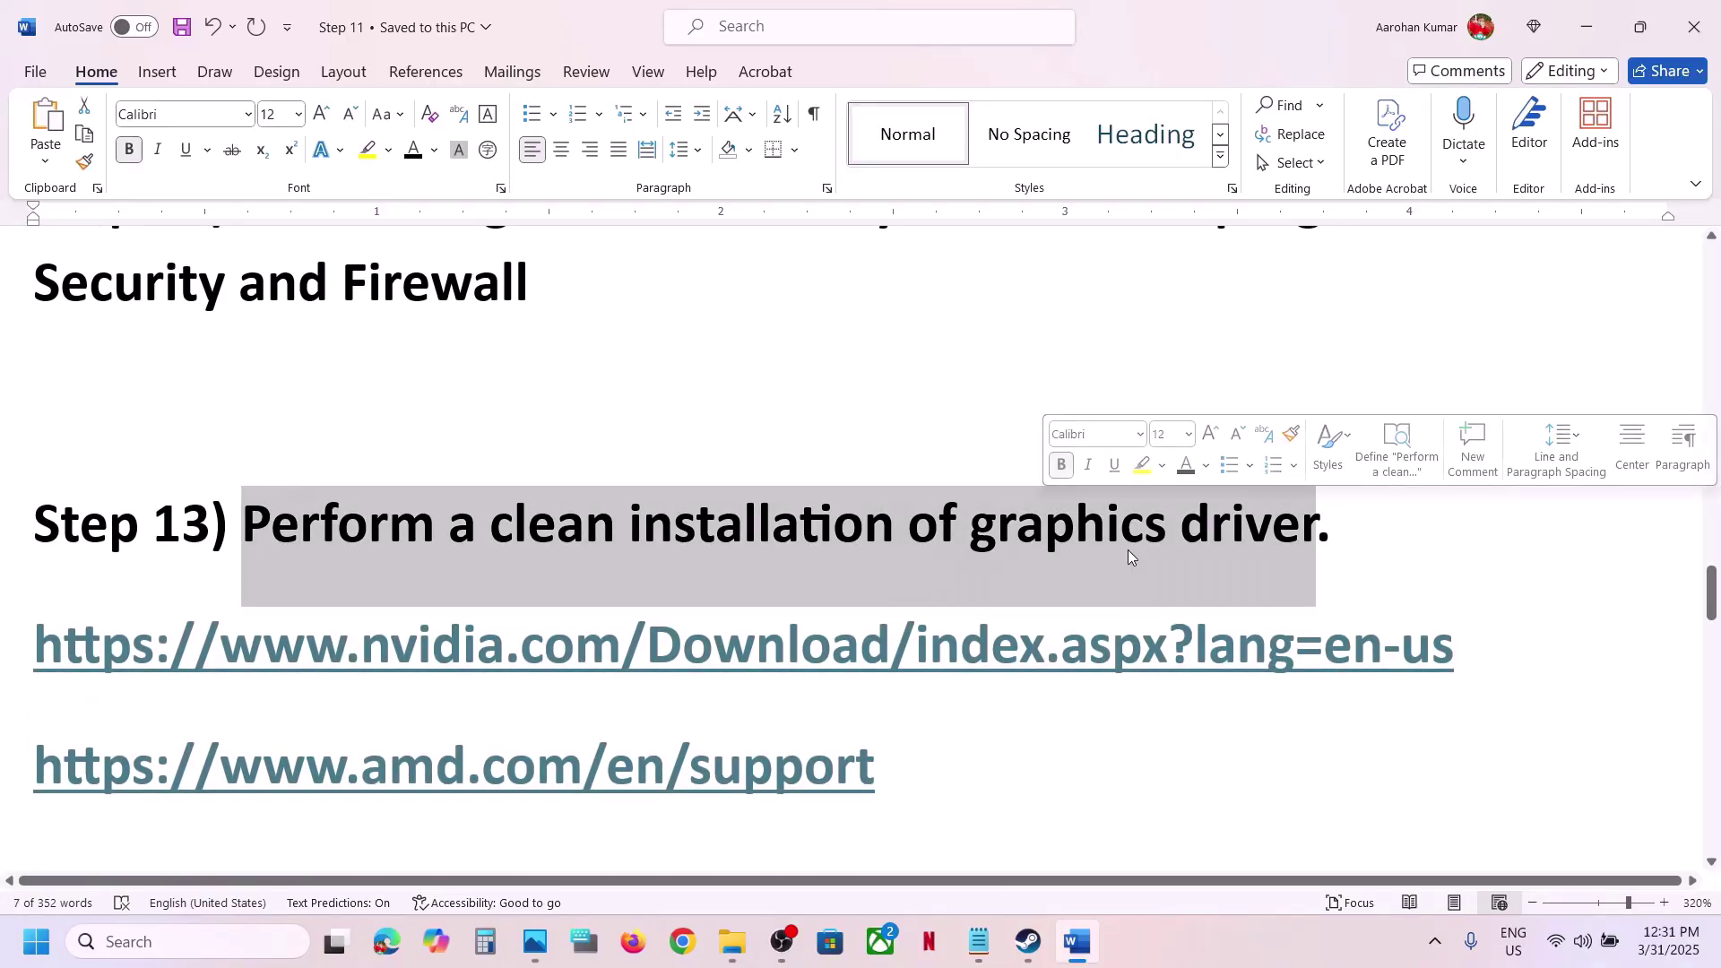
left_click_drag(447, 657, 1140, 659)
scroll(1136, 672, "down", 2)
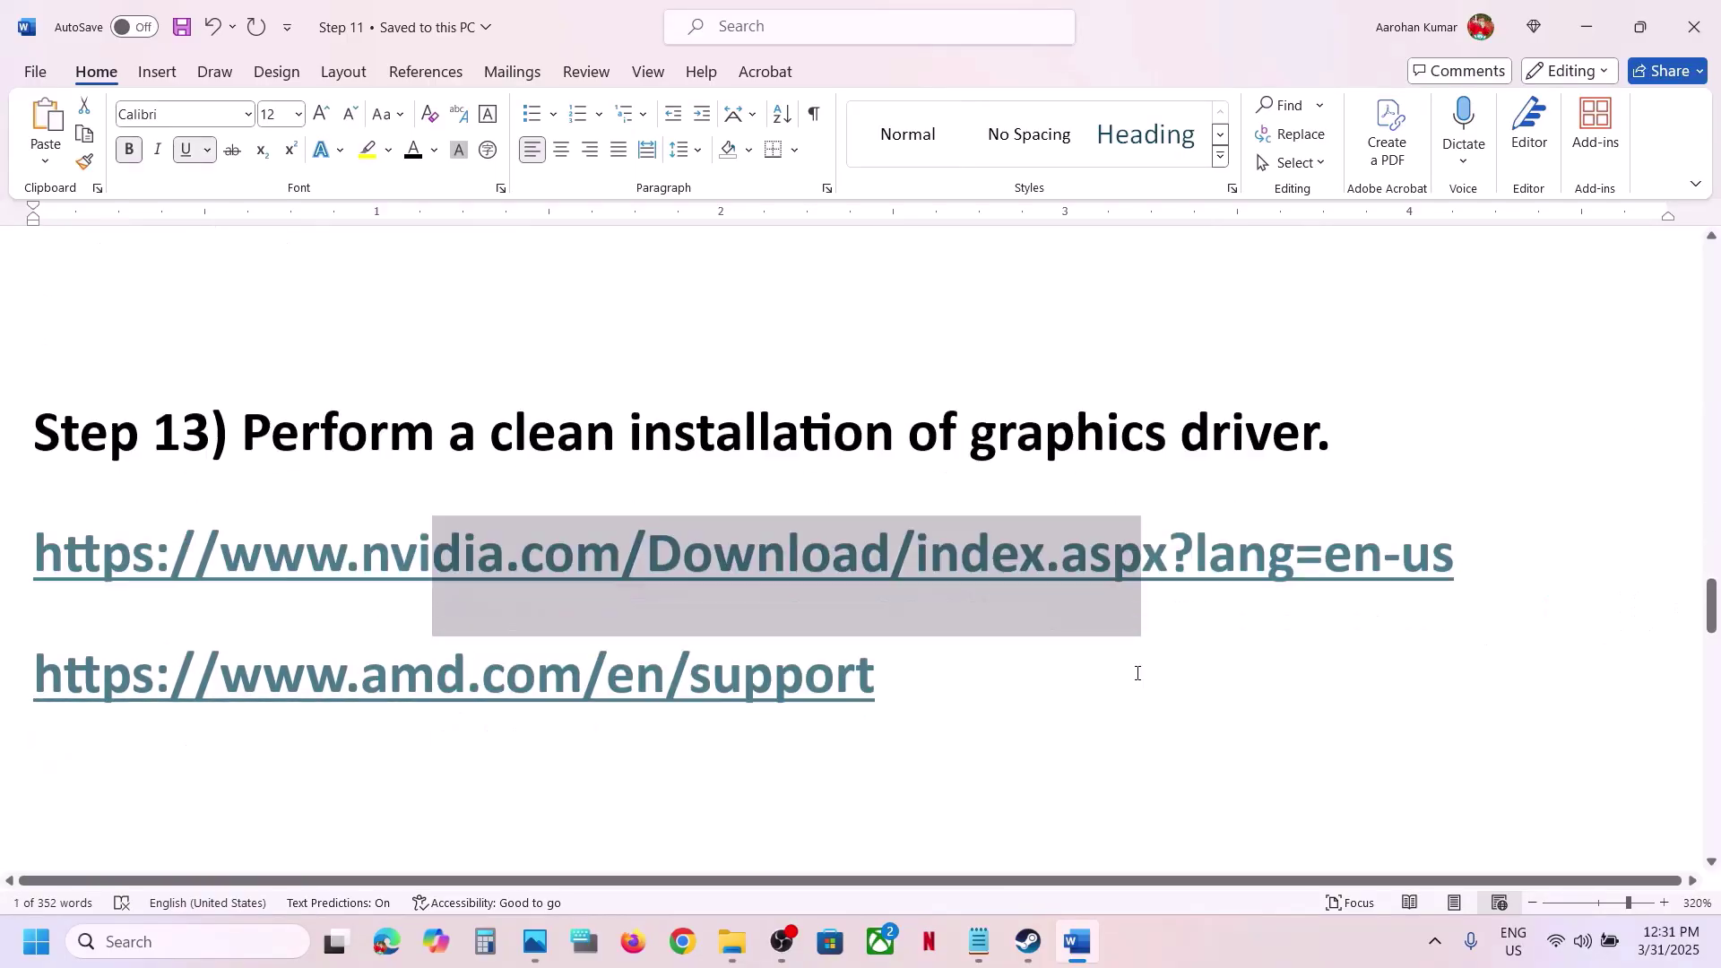
triple_click(408, 617)
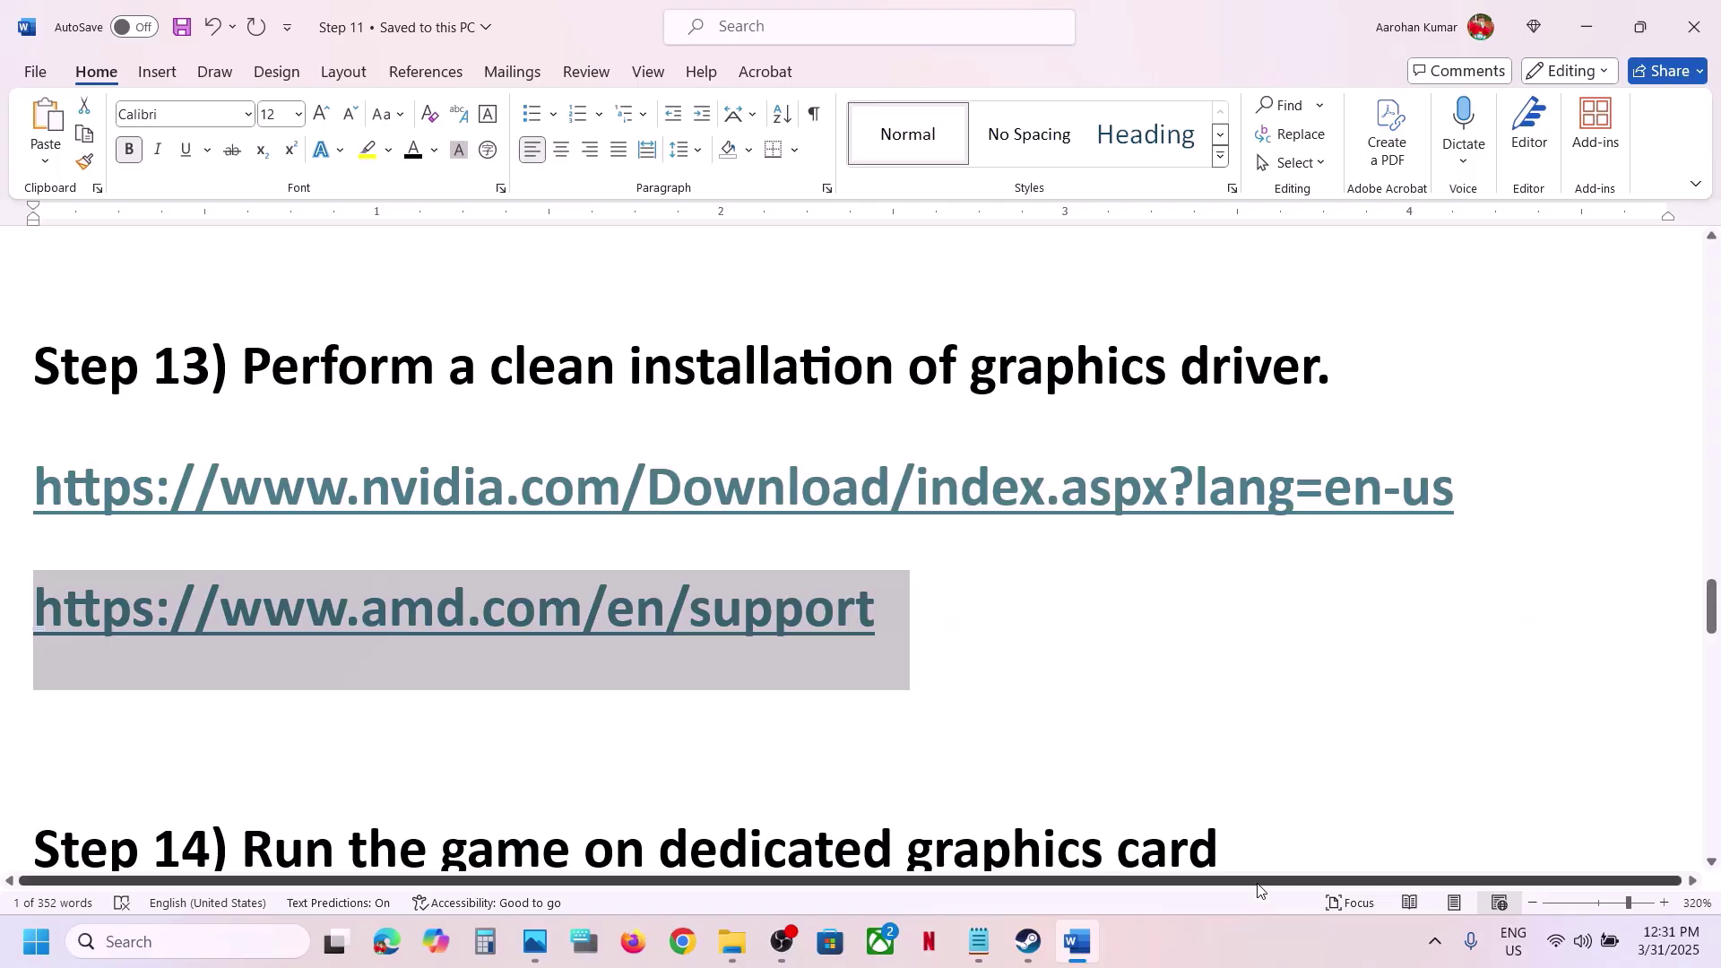
Switch to the NVIDIA drivers page in Chrome and search for GeForce RTX 3050 Laptop GPU drivers for Windows 11
left_click(1037, 950)
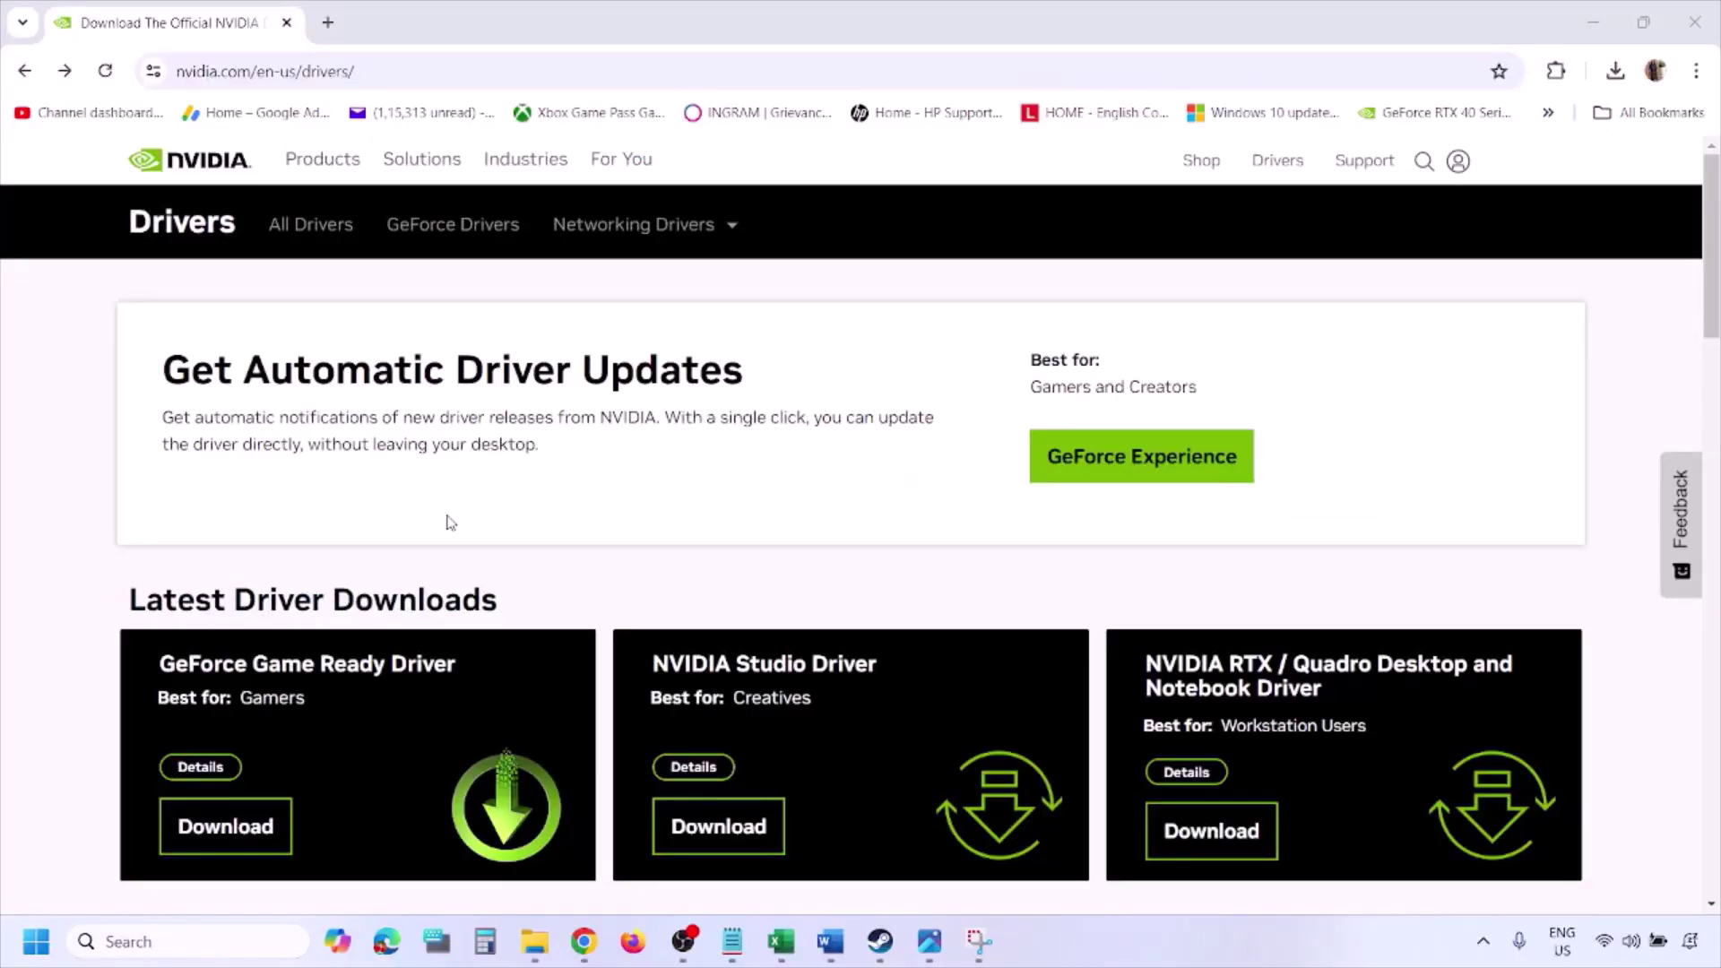
scroll(401, 548, "down", 8)
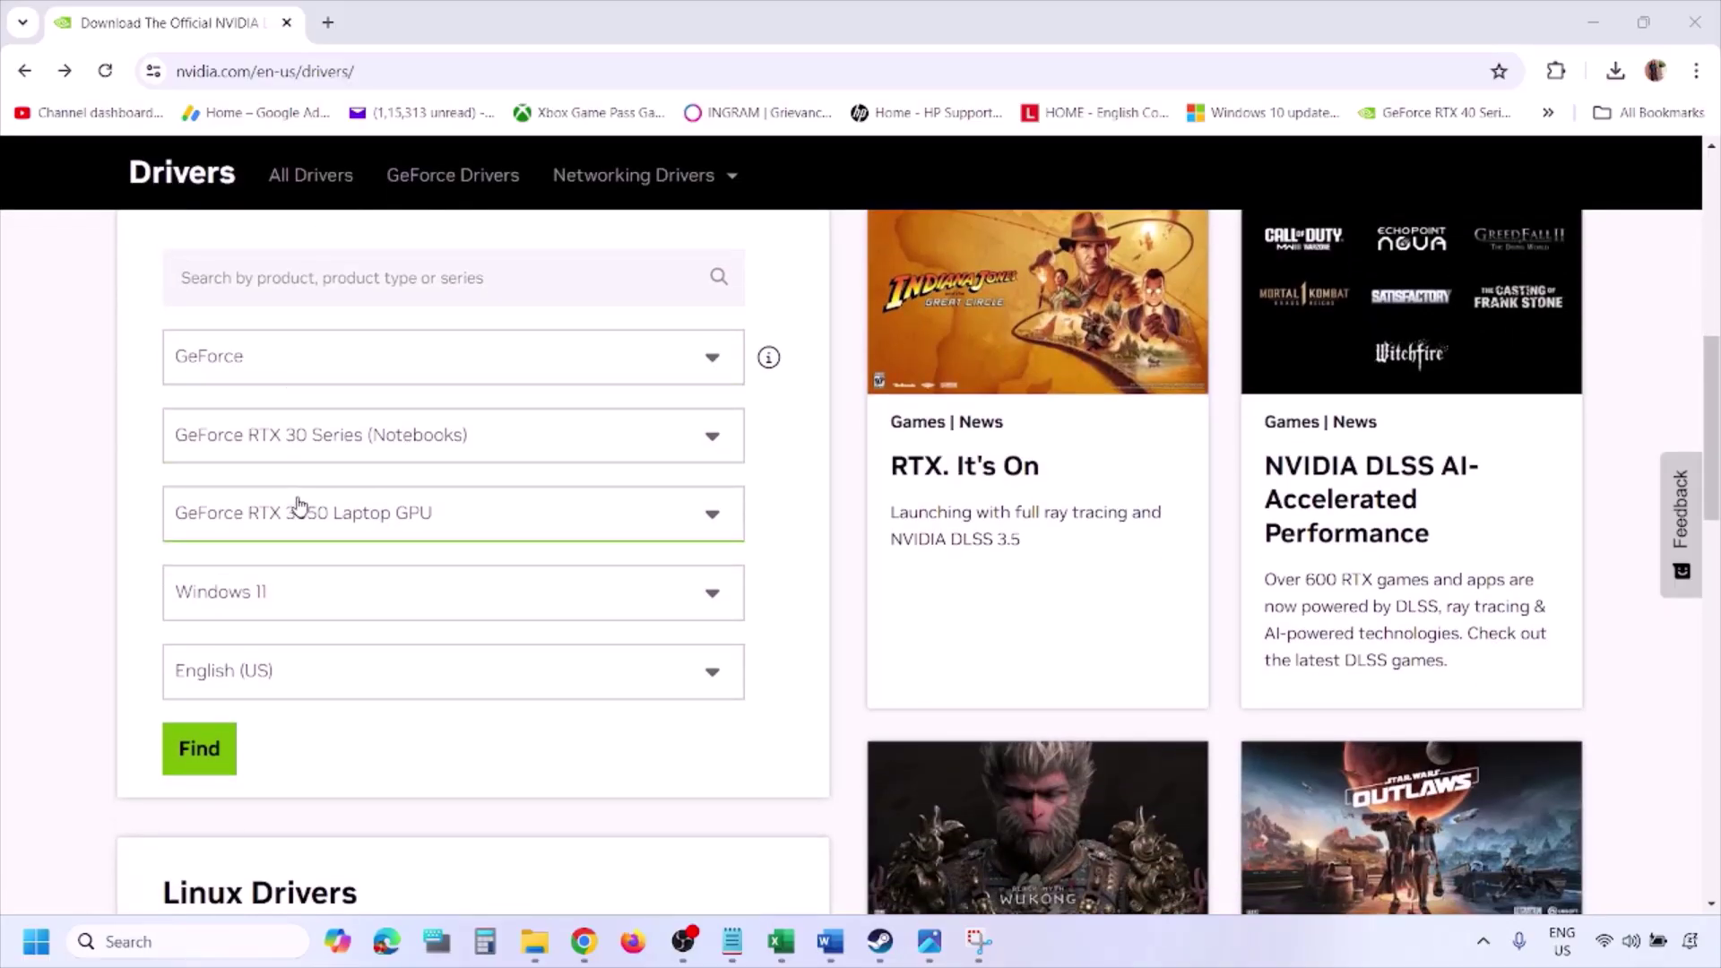
left_click(285, 599)
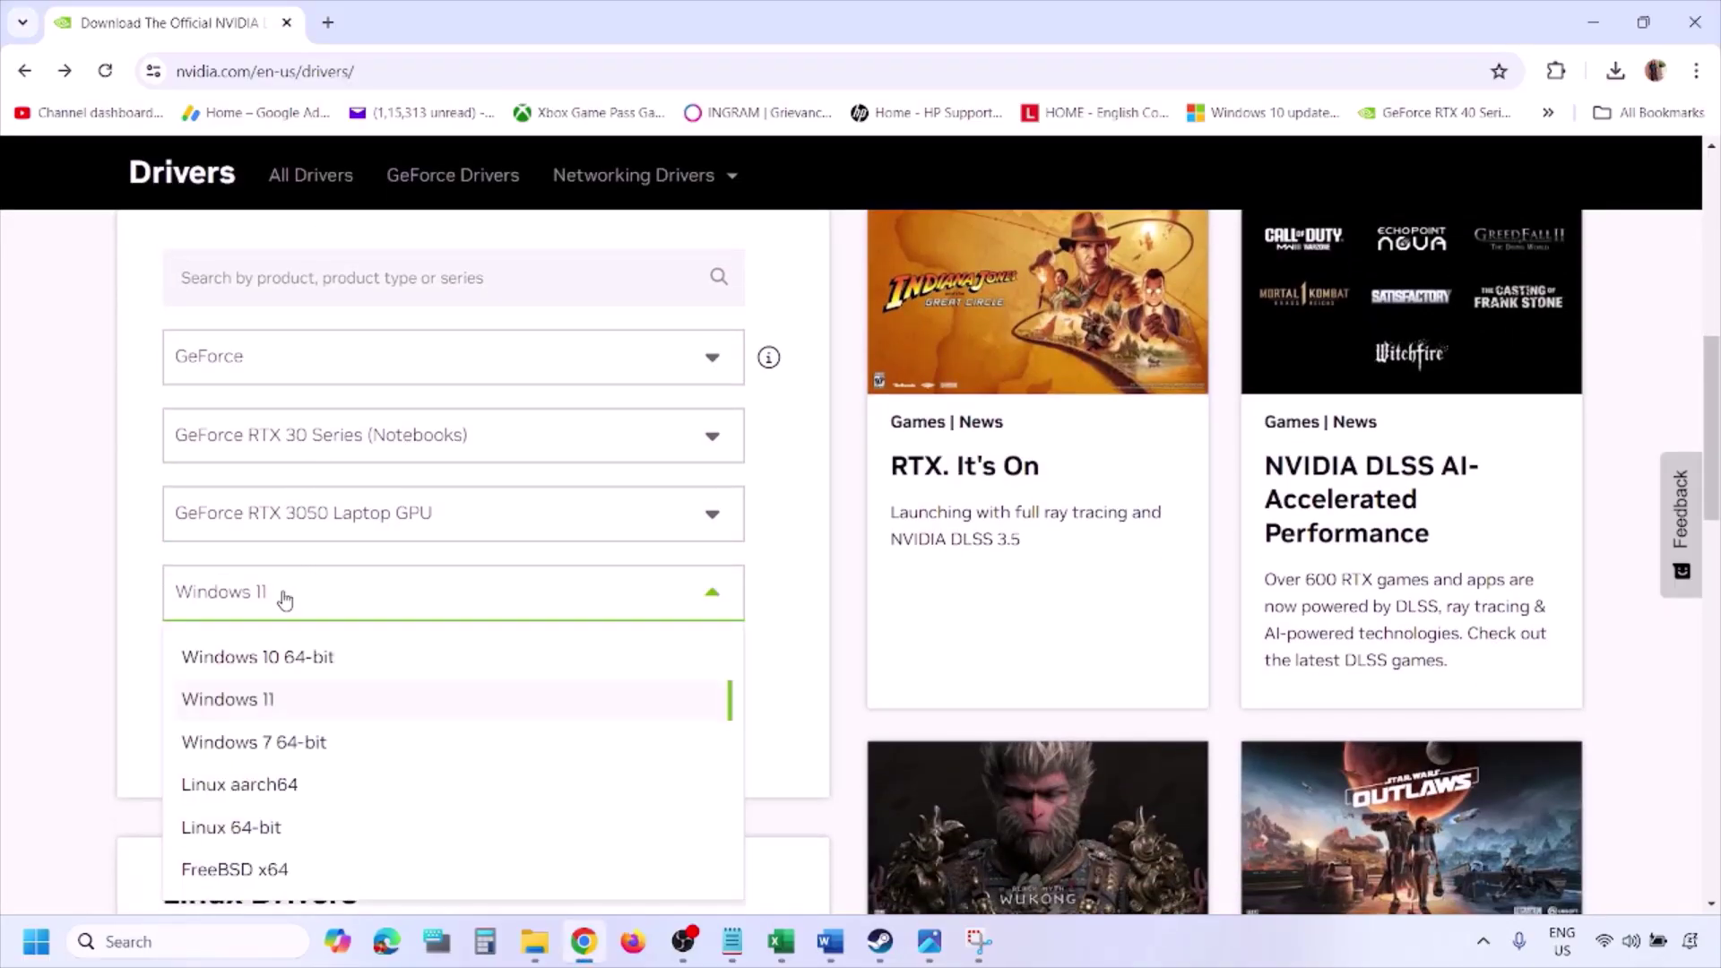
left_click(251, 701)
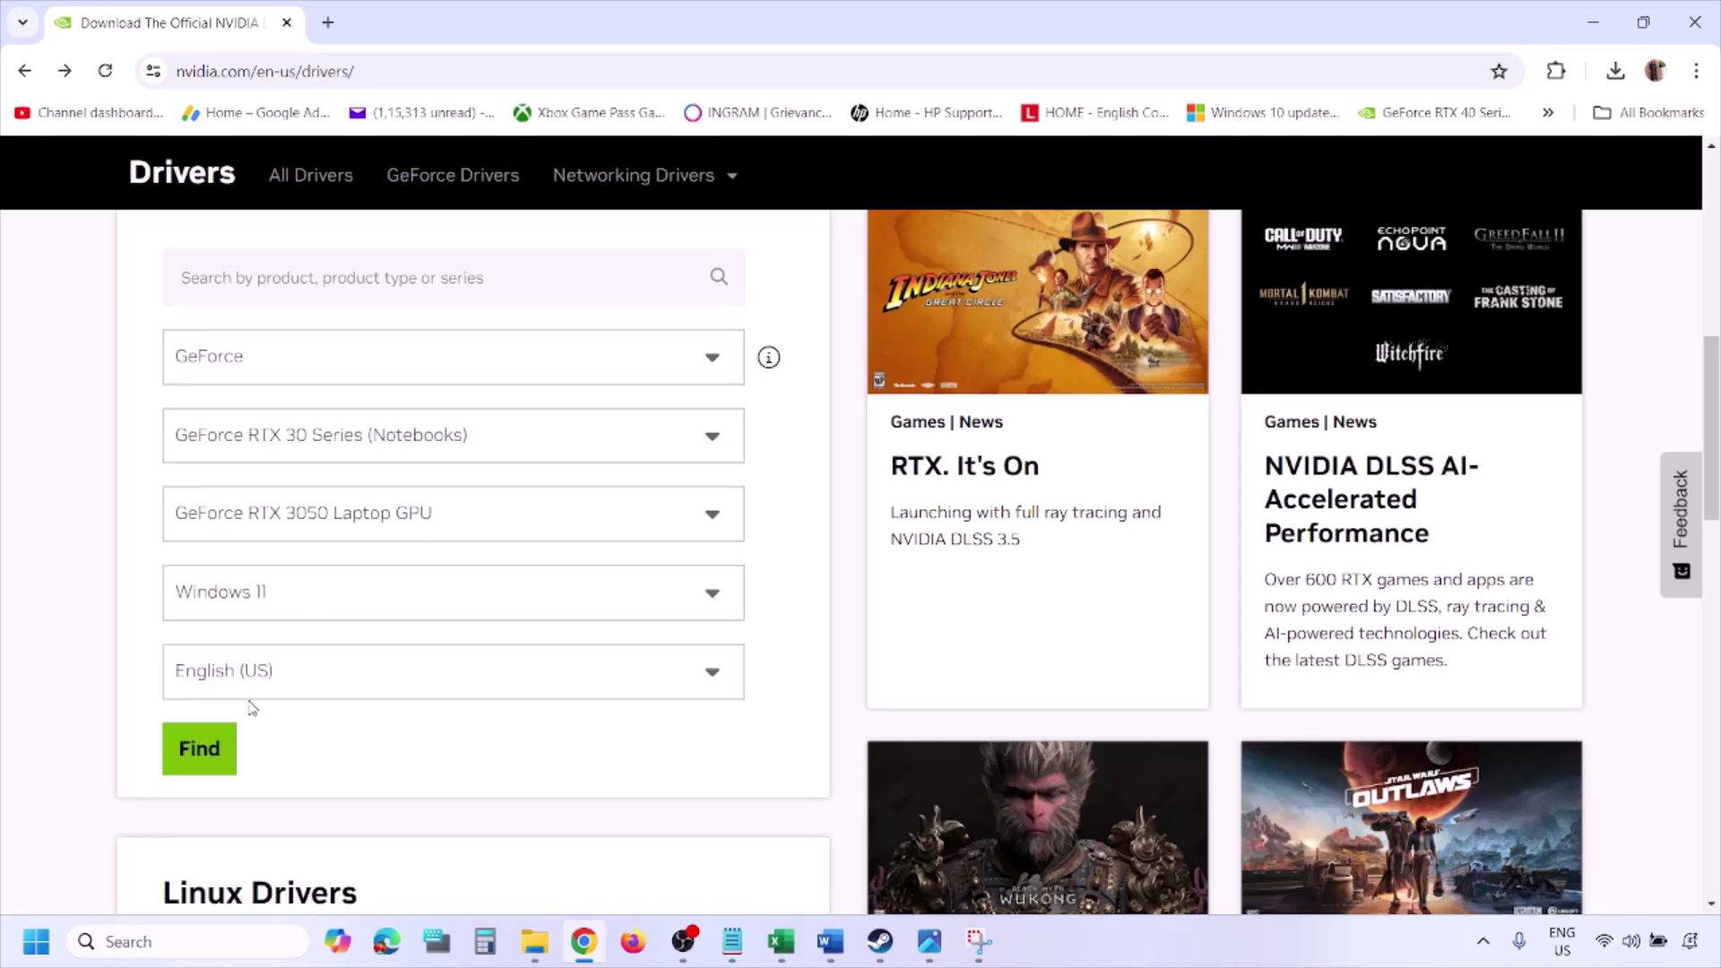
left_click(197, 749)
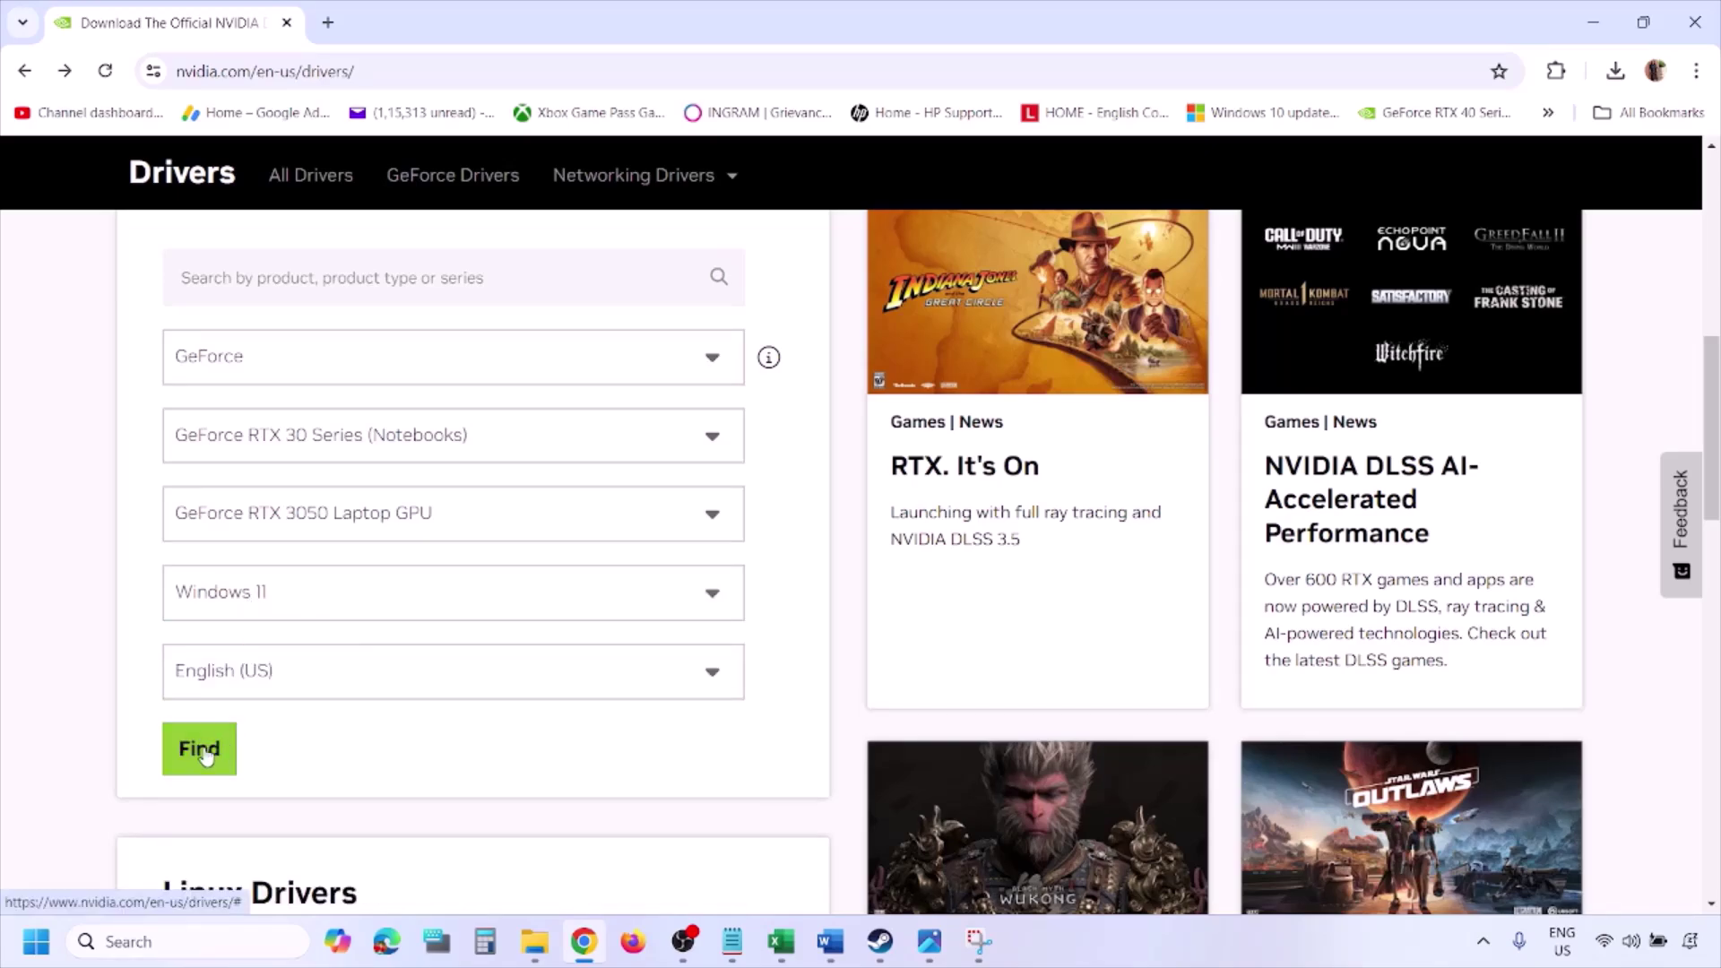
Switch to Photos and review images 1.png to 5.png covering the driver download and the custom clean installation options
left_click(930, 941)
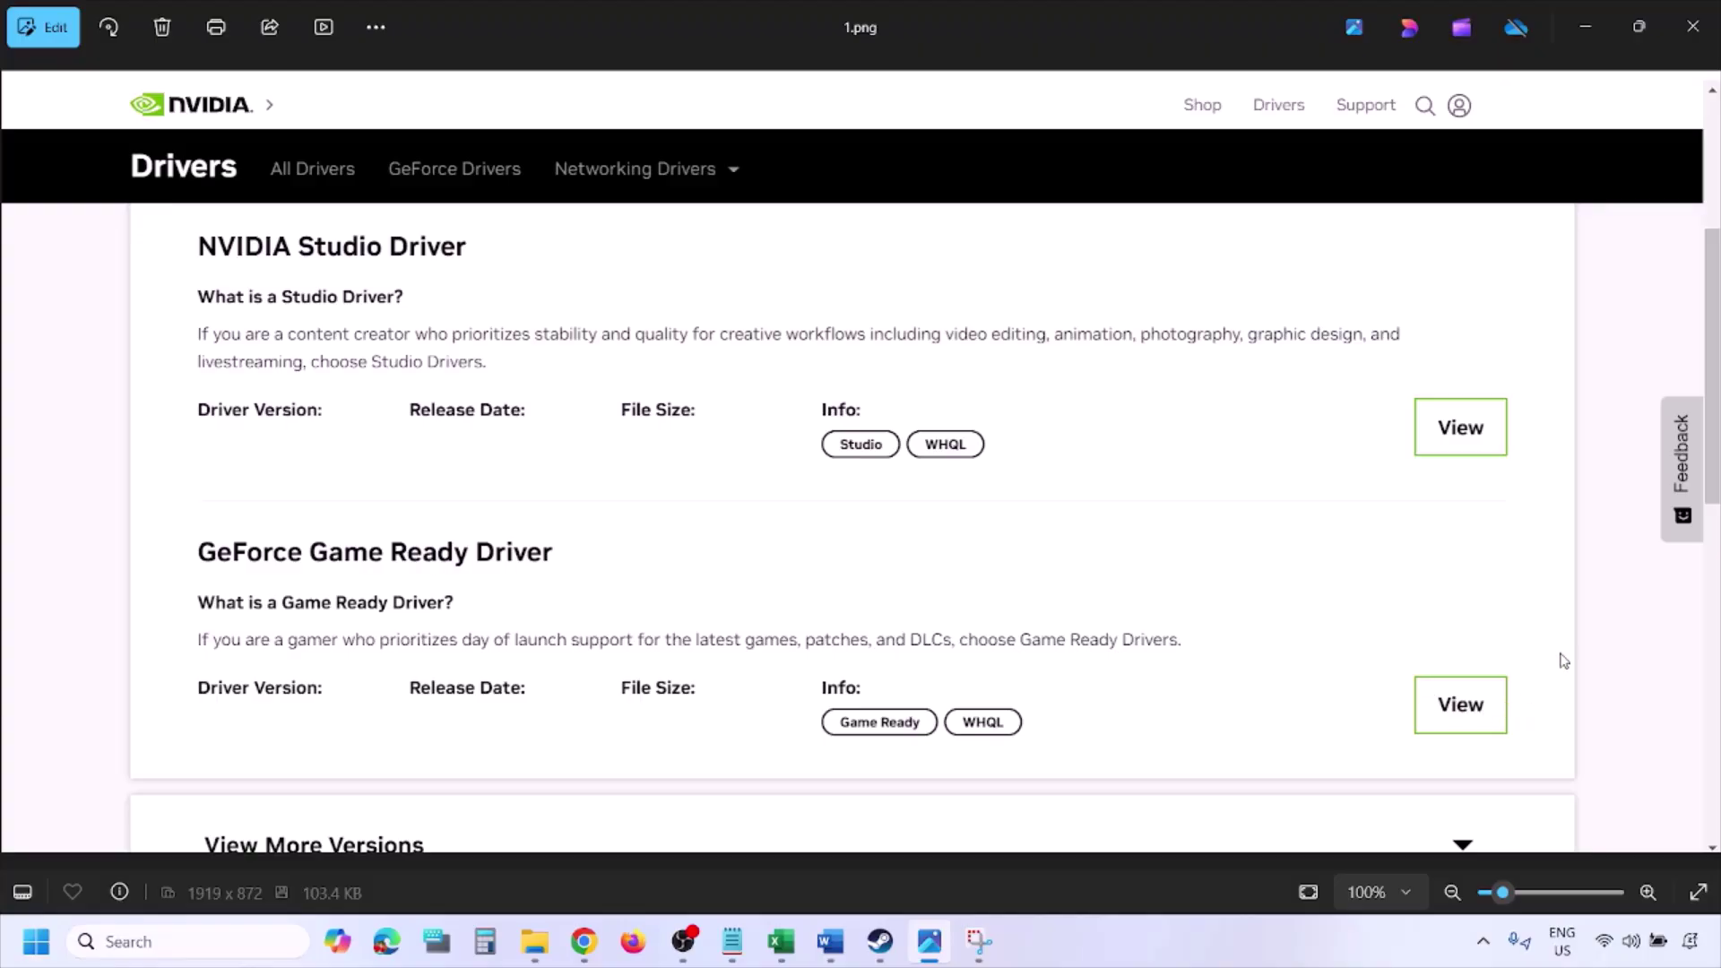
key("Right")
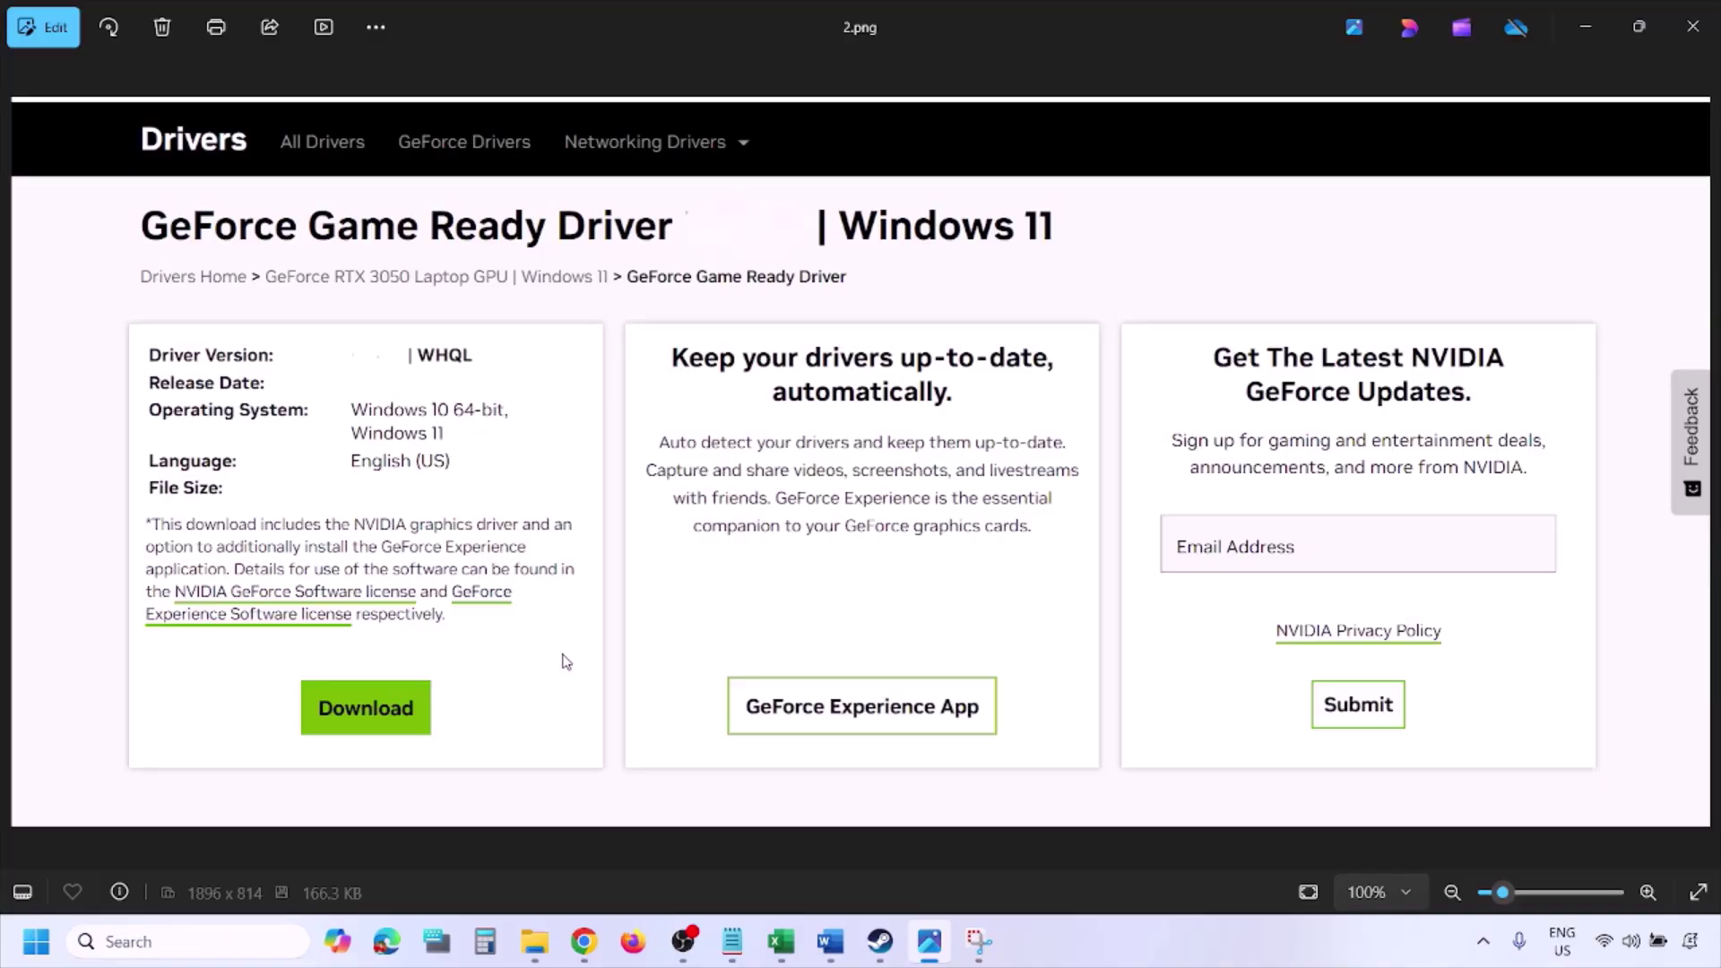
key("Right")
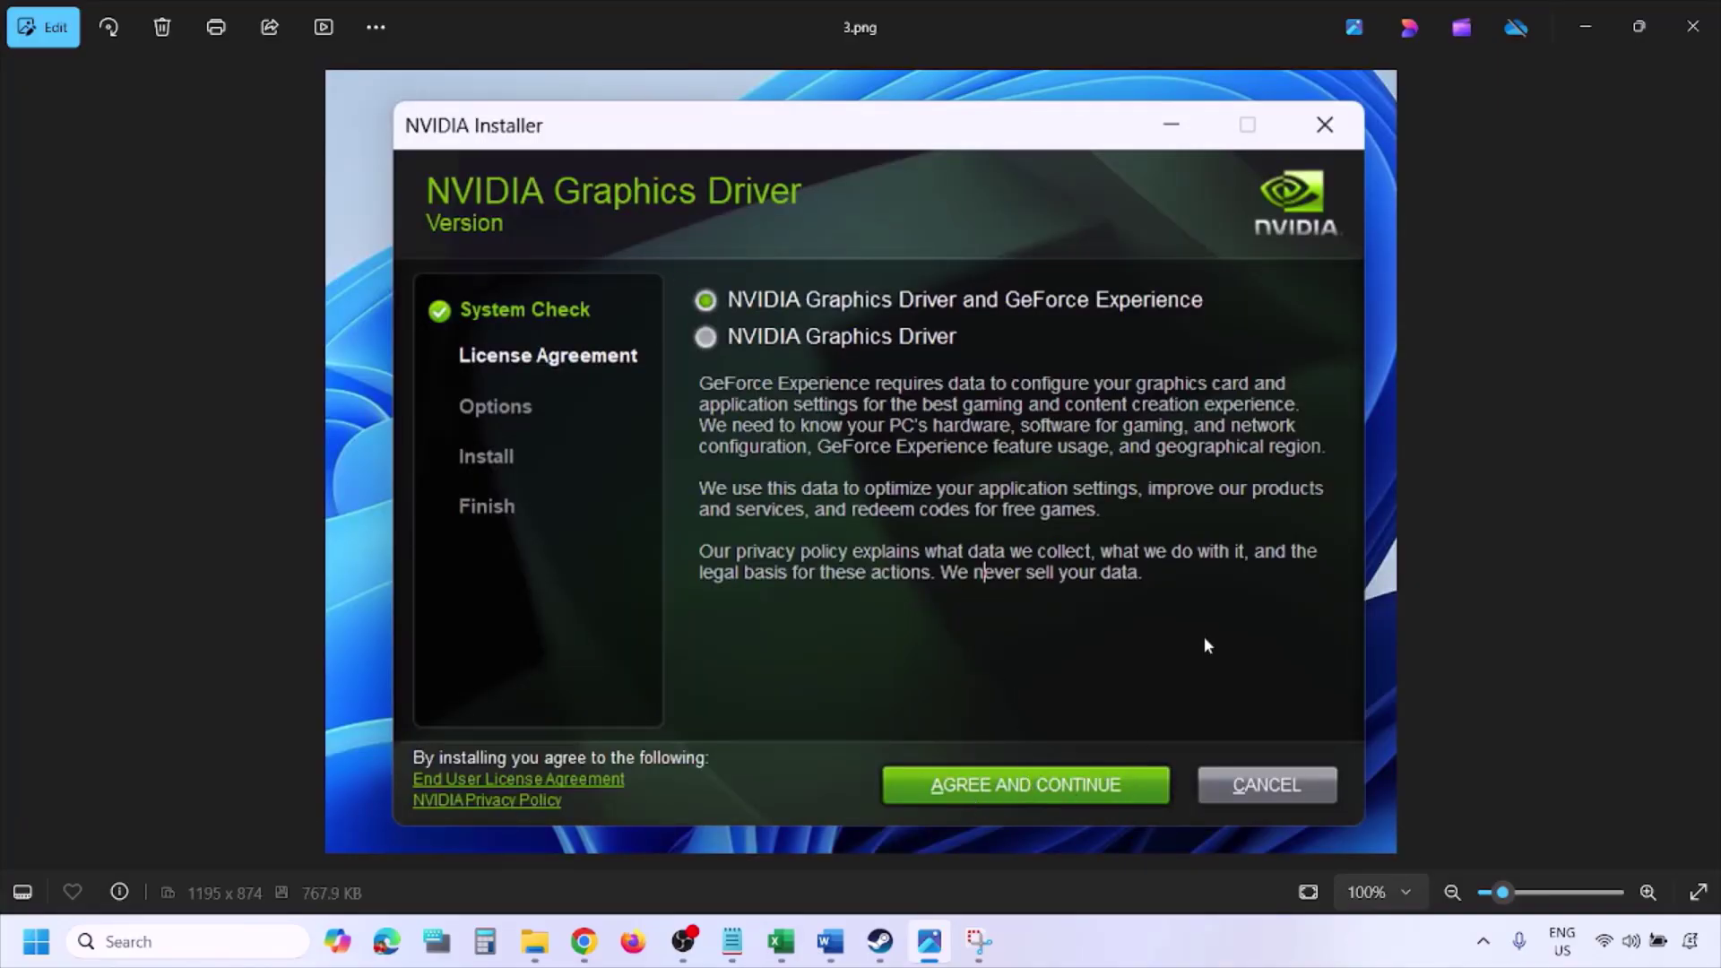
key("Right")
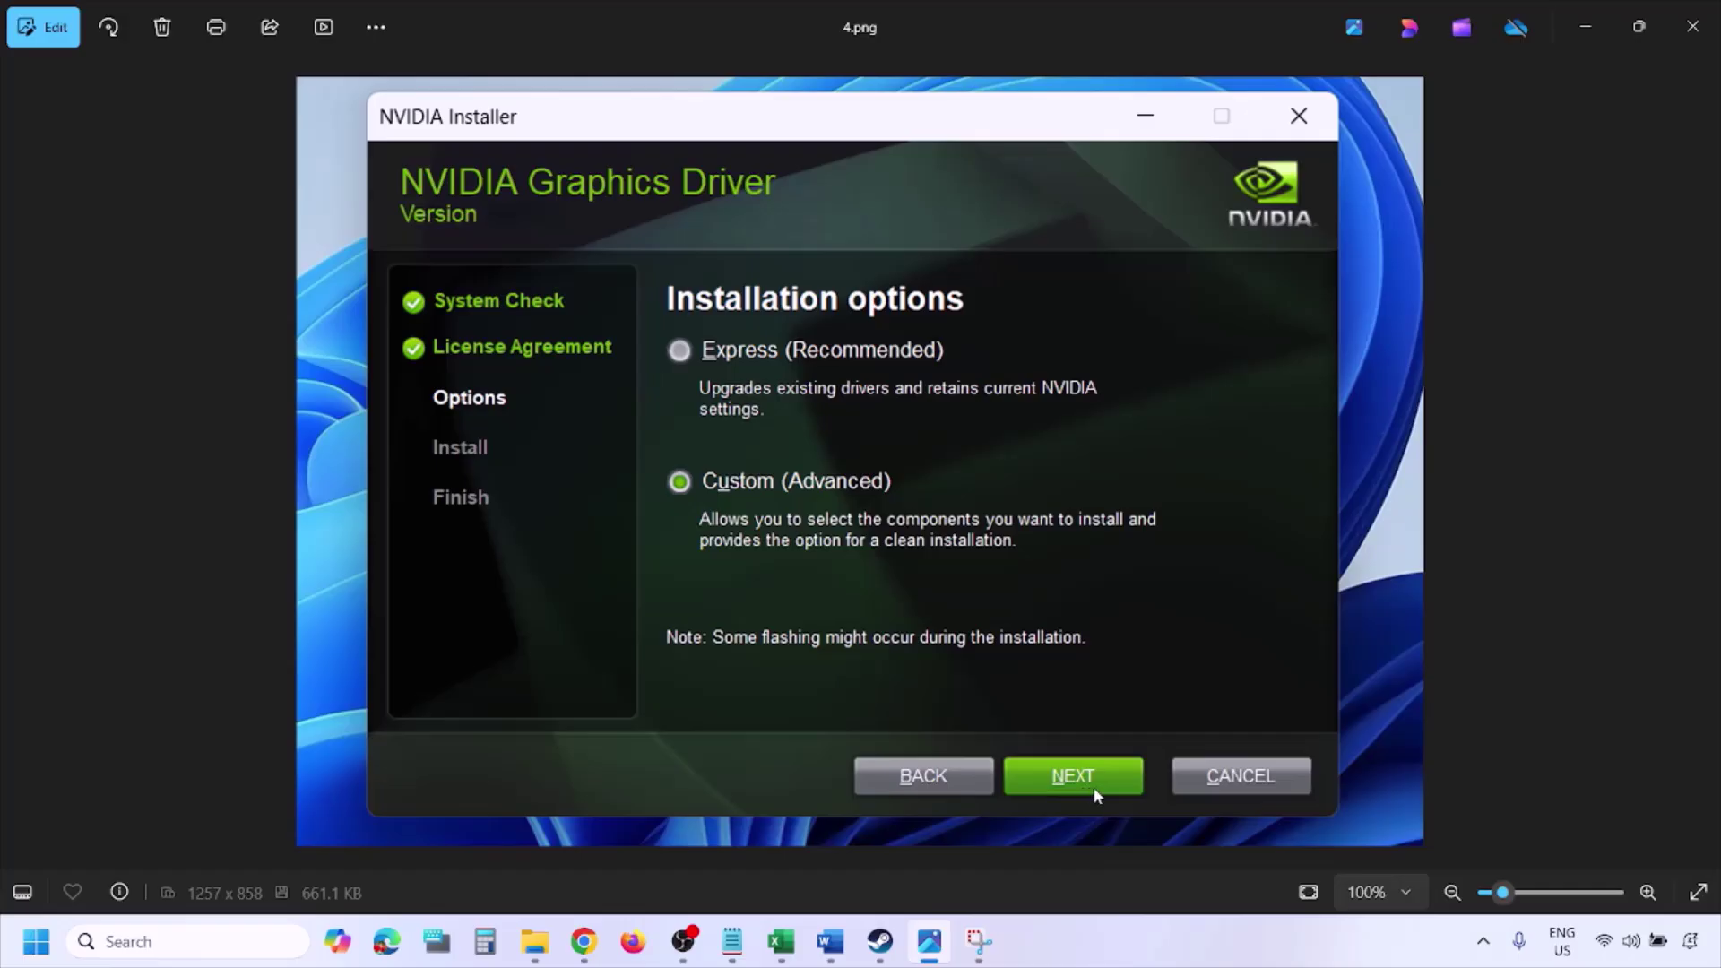
key("Right")
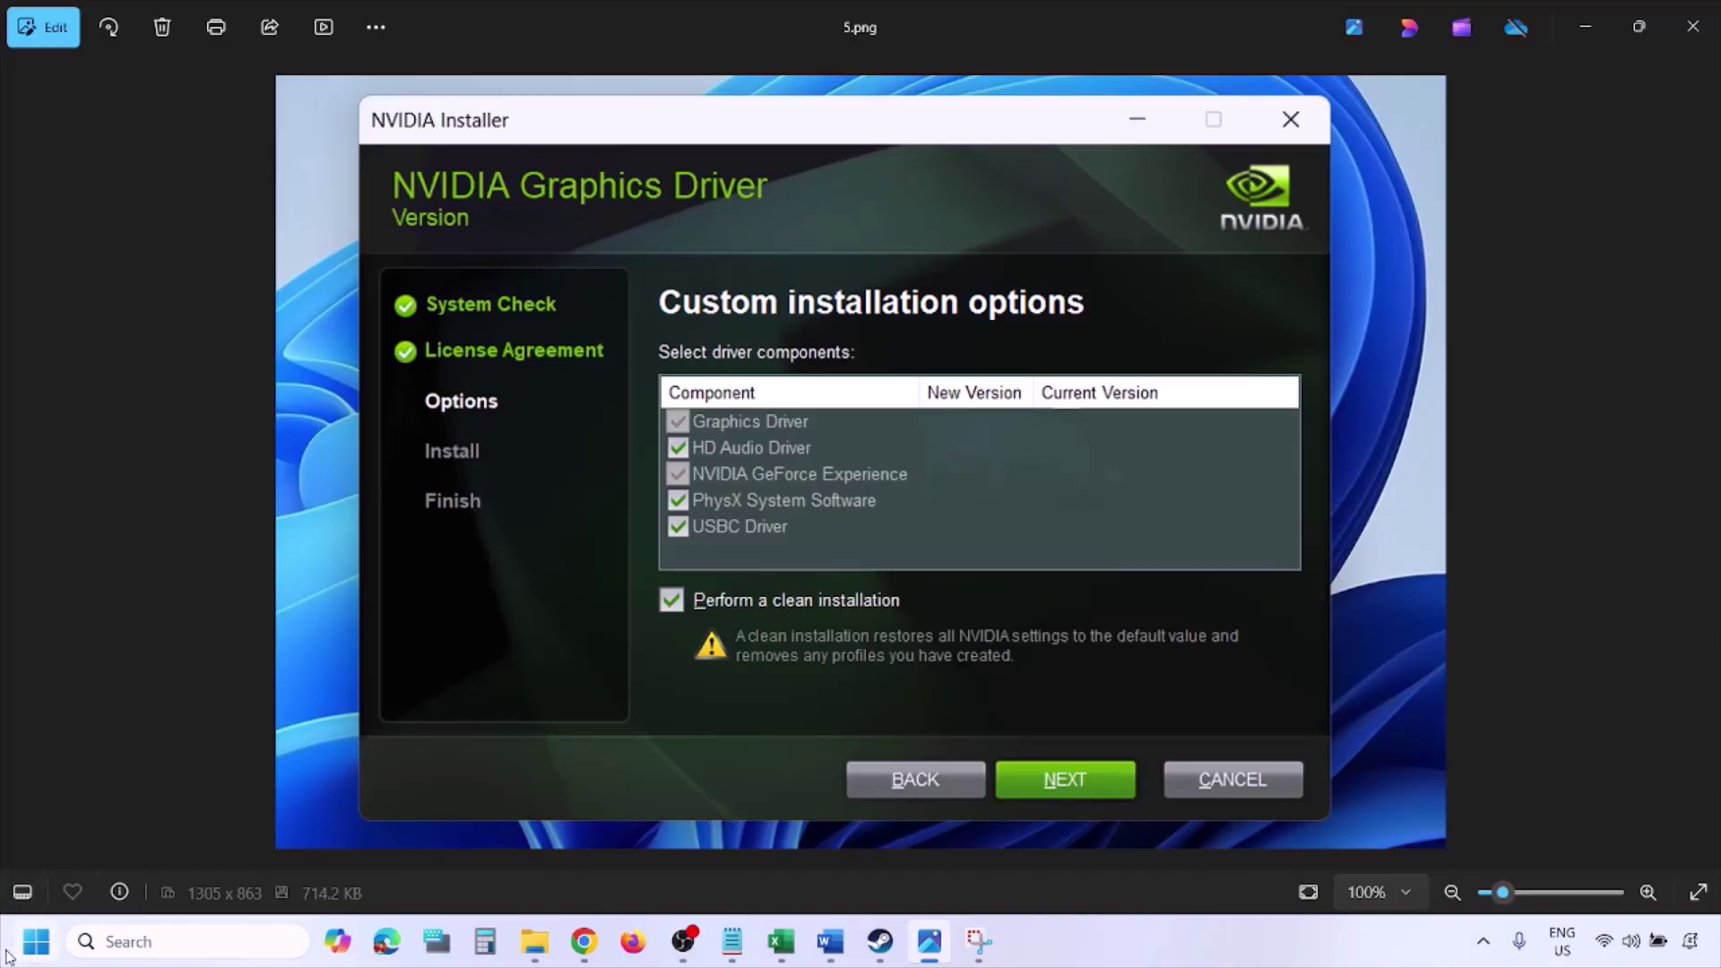
Show the Windows power options where the computer can be restarted, and leave the Photos viewer
left_click(35, 941)
left_click(651, 865)
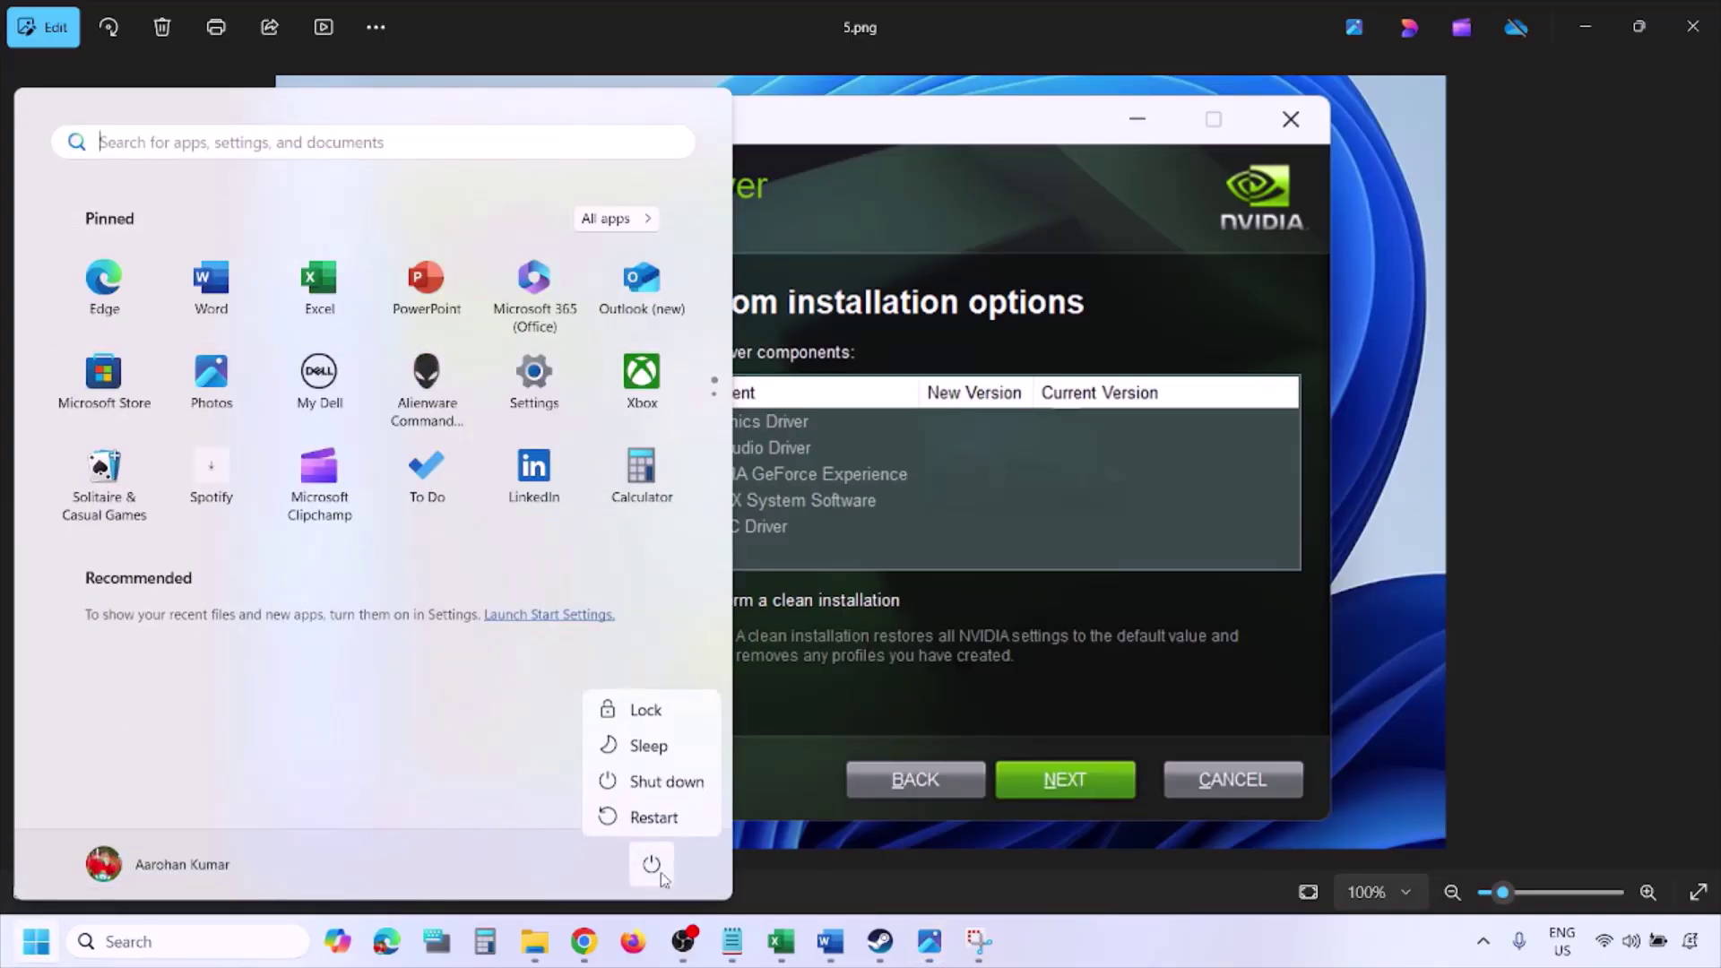
left_click(930, 941)
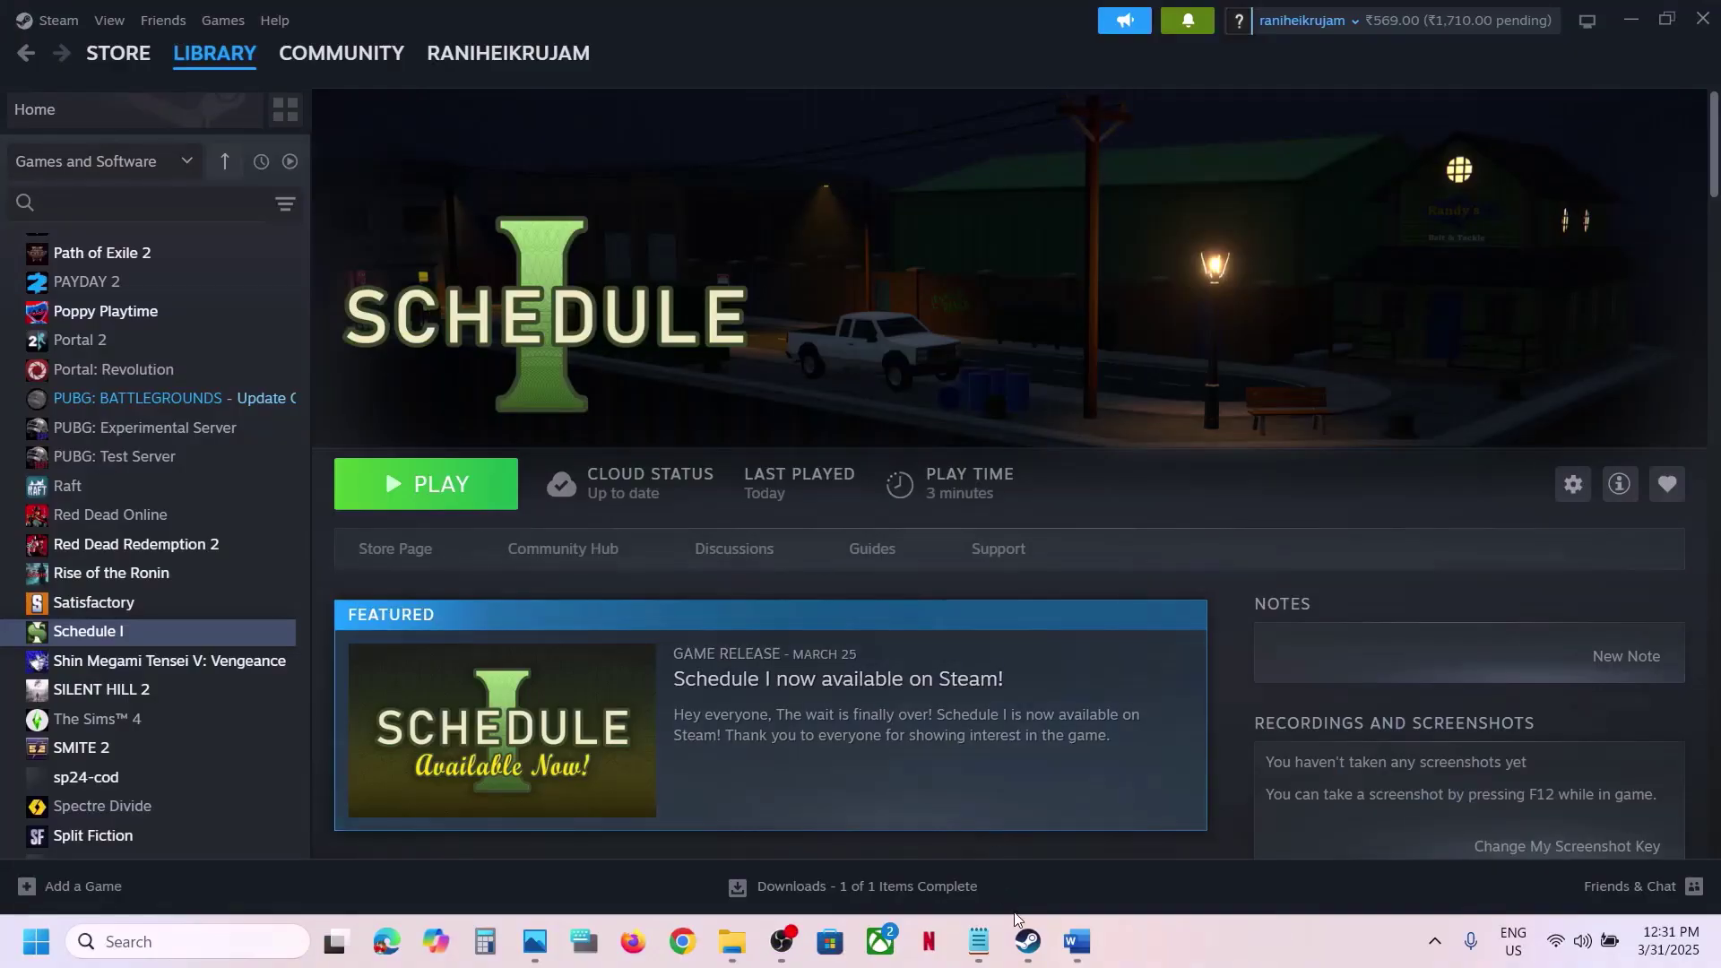
Switch to the Word document and highlight the AMD support link under Step 13
left_click(1076, 941)
scroll(619, 651, "down", 1)
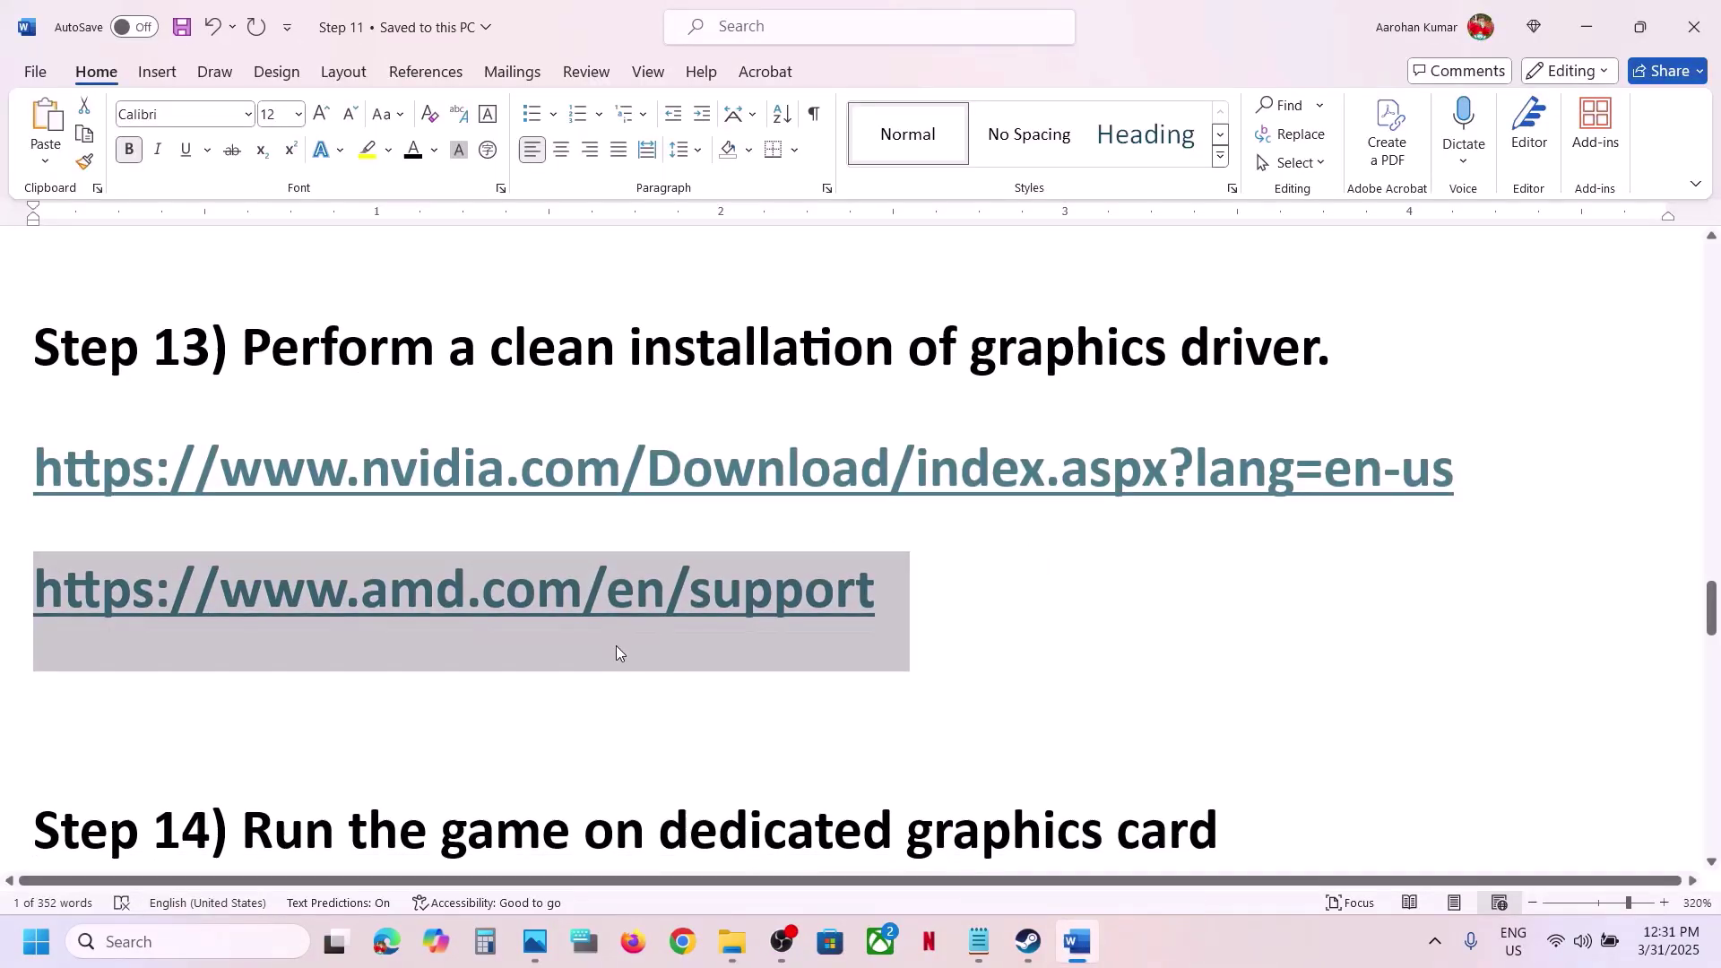
left_click(344, 614)
left_click_drag(217, 603, 855, 605)
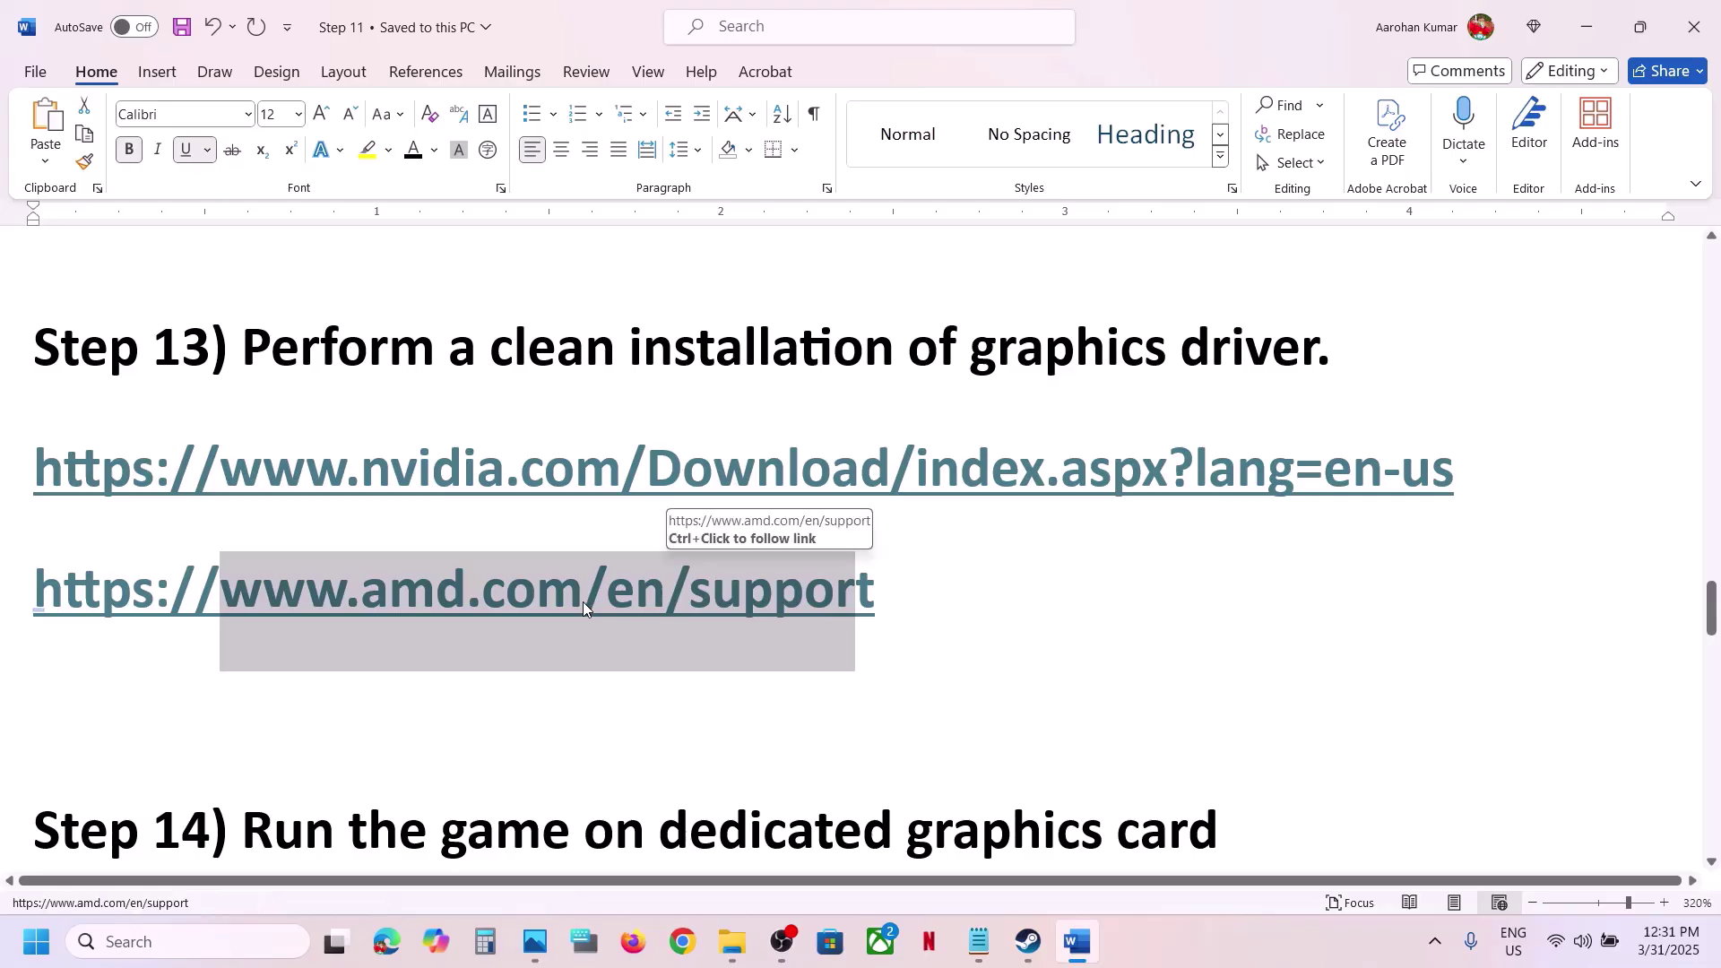
Copy the word "graphics" from Step 14 in the document and use it in Windows search to open Graphics settings
scroll(582, 606, "down", 1)
scroll(583, 609, "down", 3)
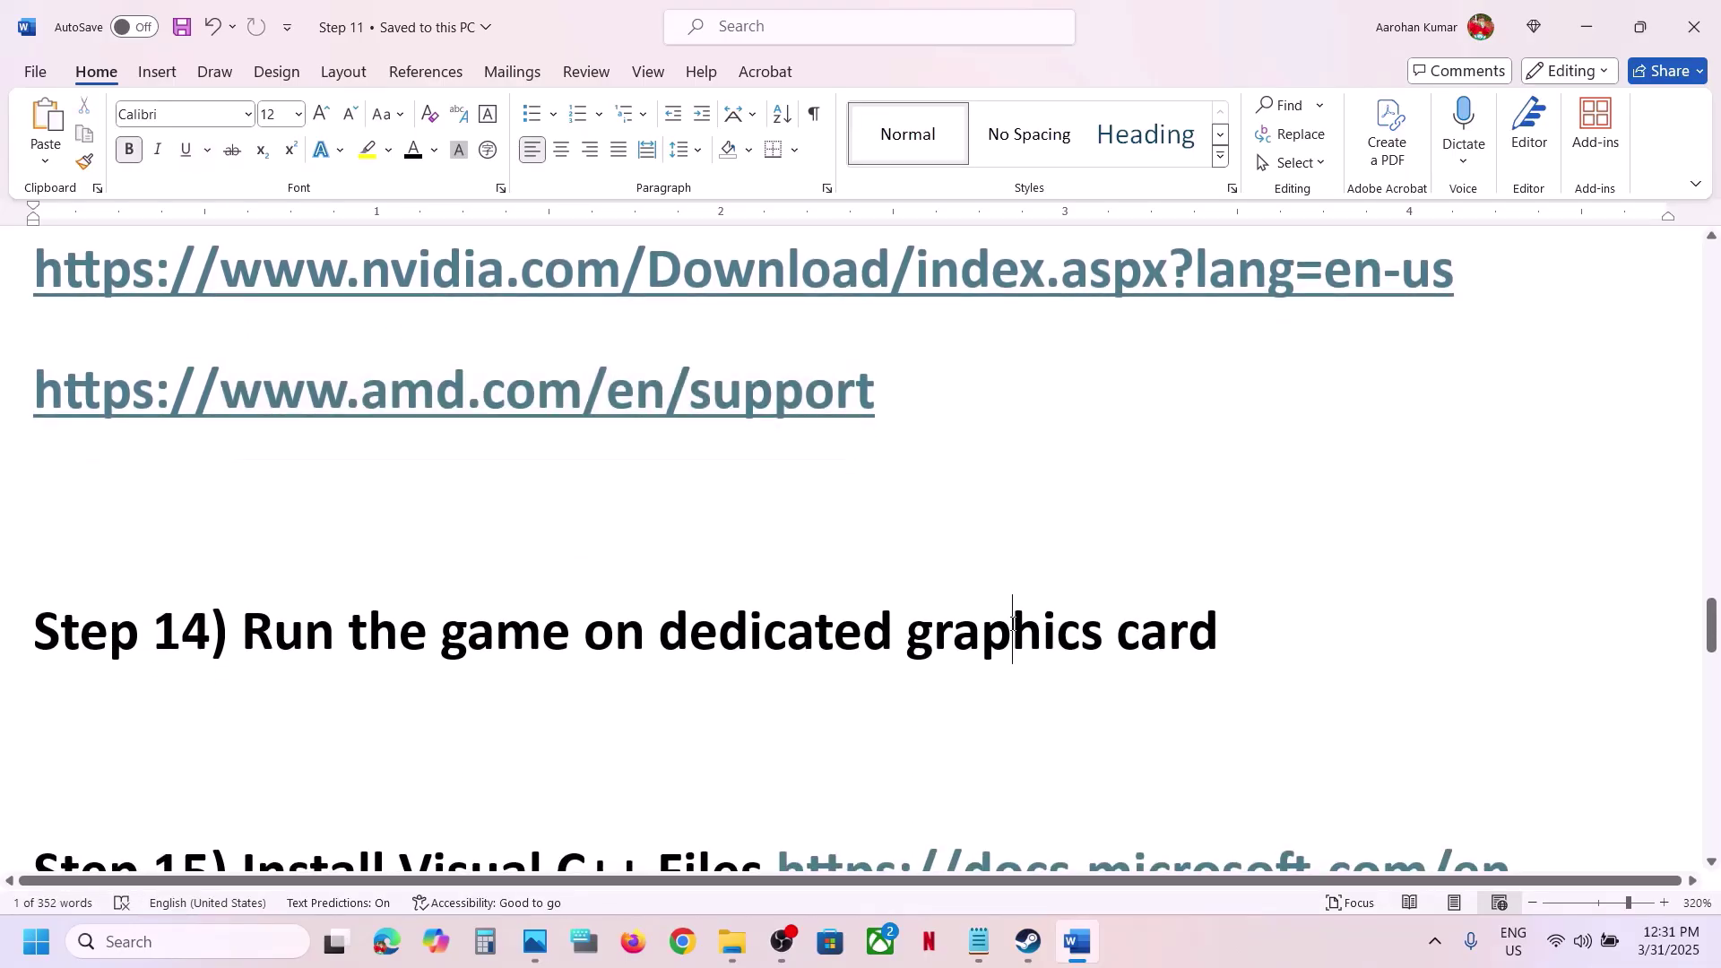
double_click(1012, 624)
key("ctrl+c")
left_click(248, 963)
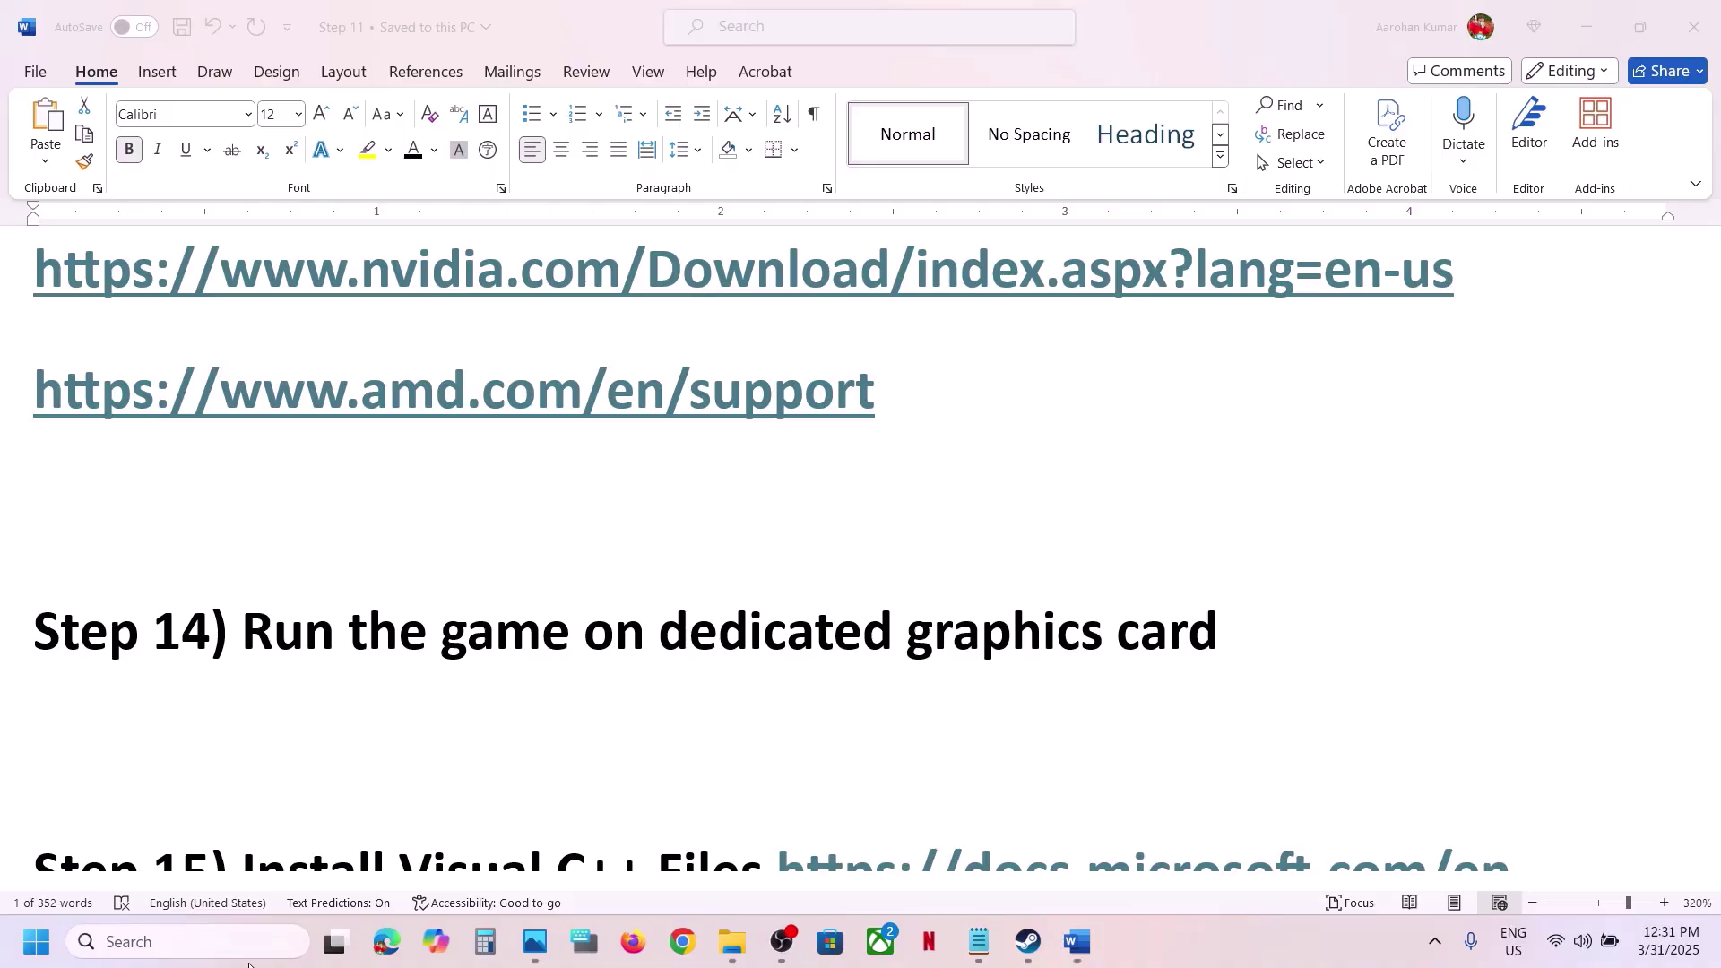
key("ctrl+v")
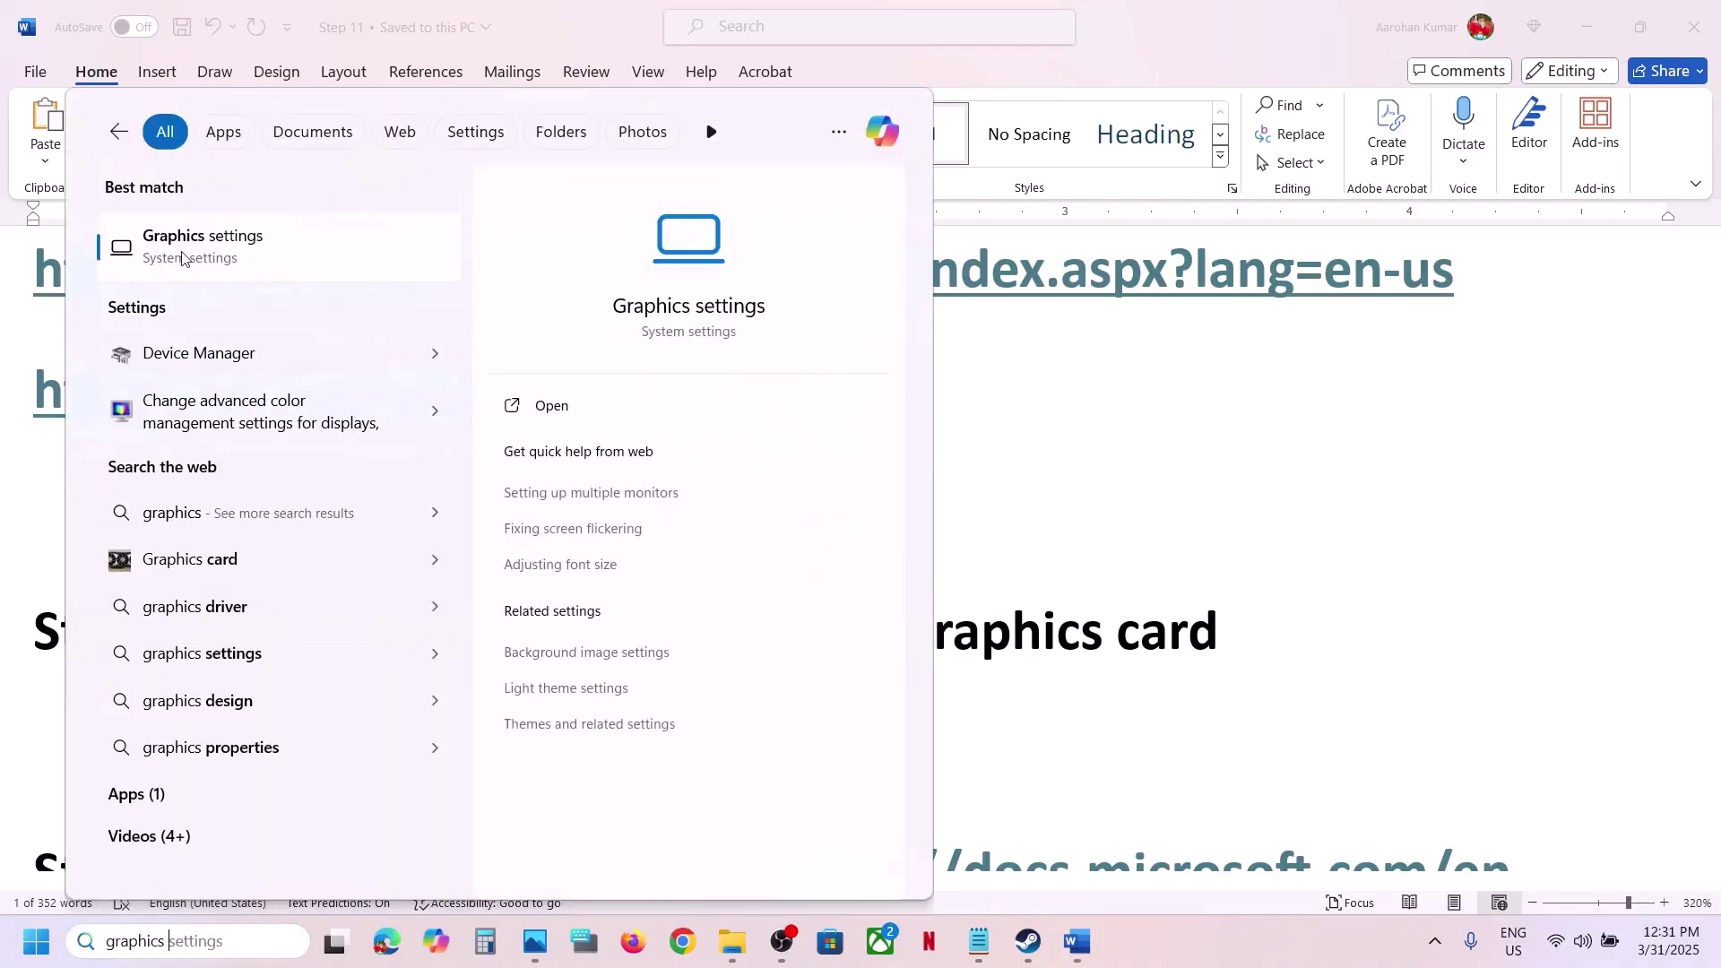
left_click(182, 259)
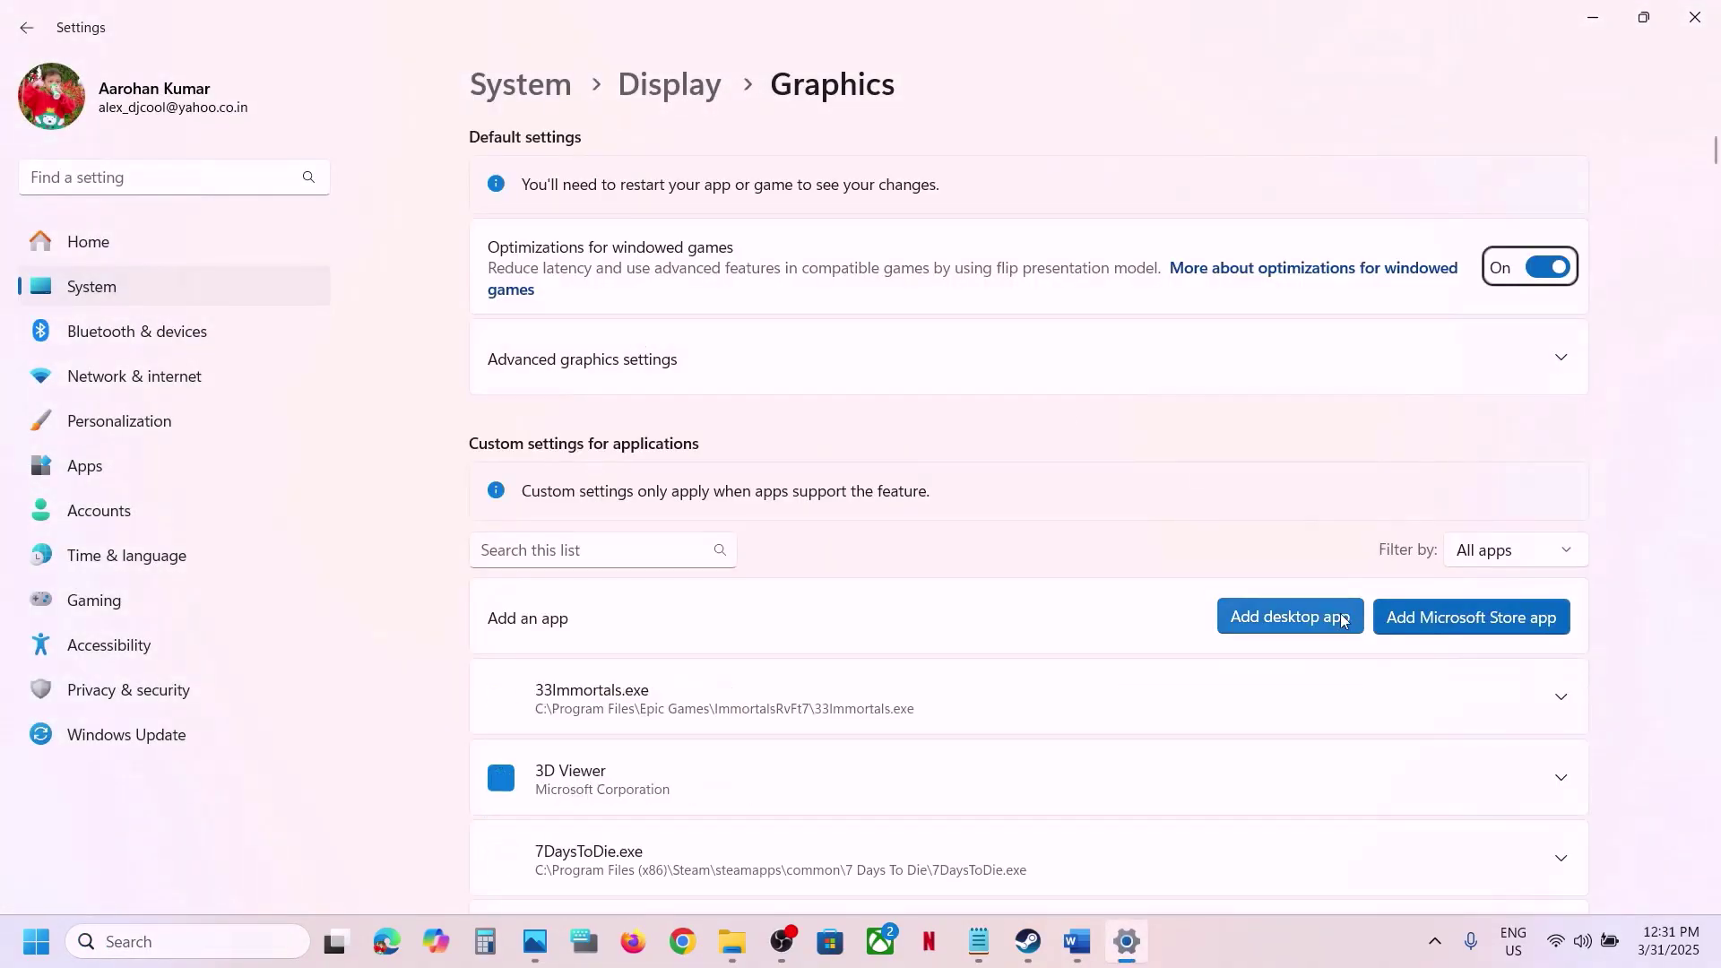
Add the Schedule I application from steamapps\common\Schedule I to the custom graphics settings as a desktop app
left_click(1341, 619)
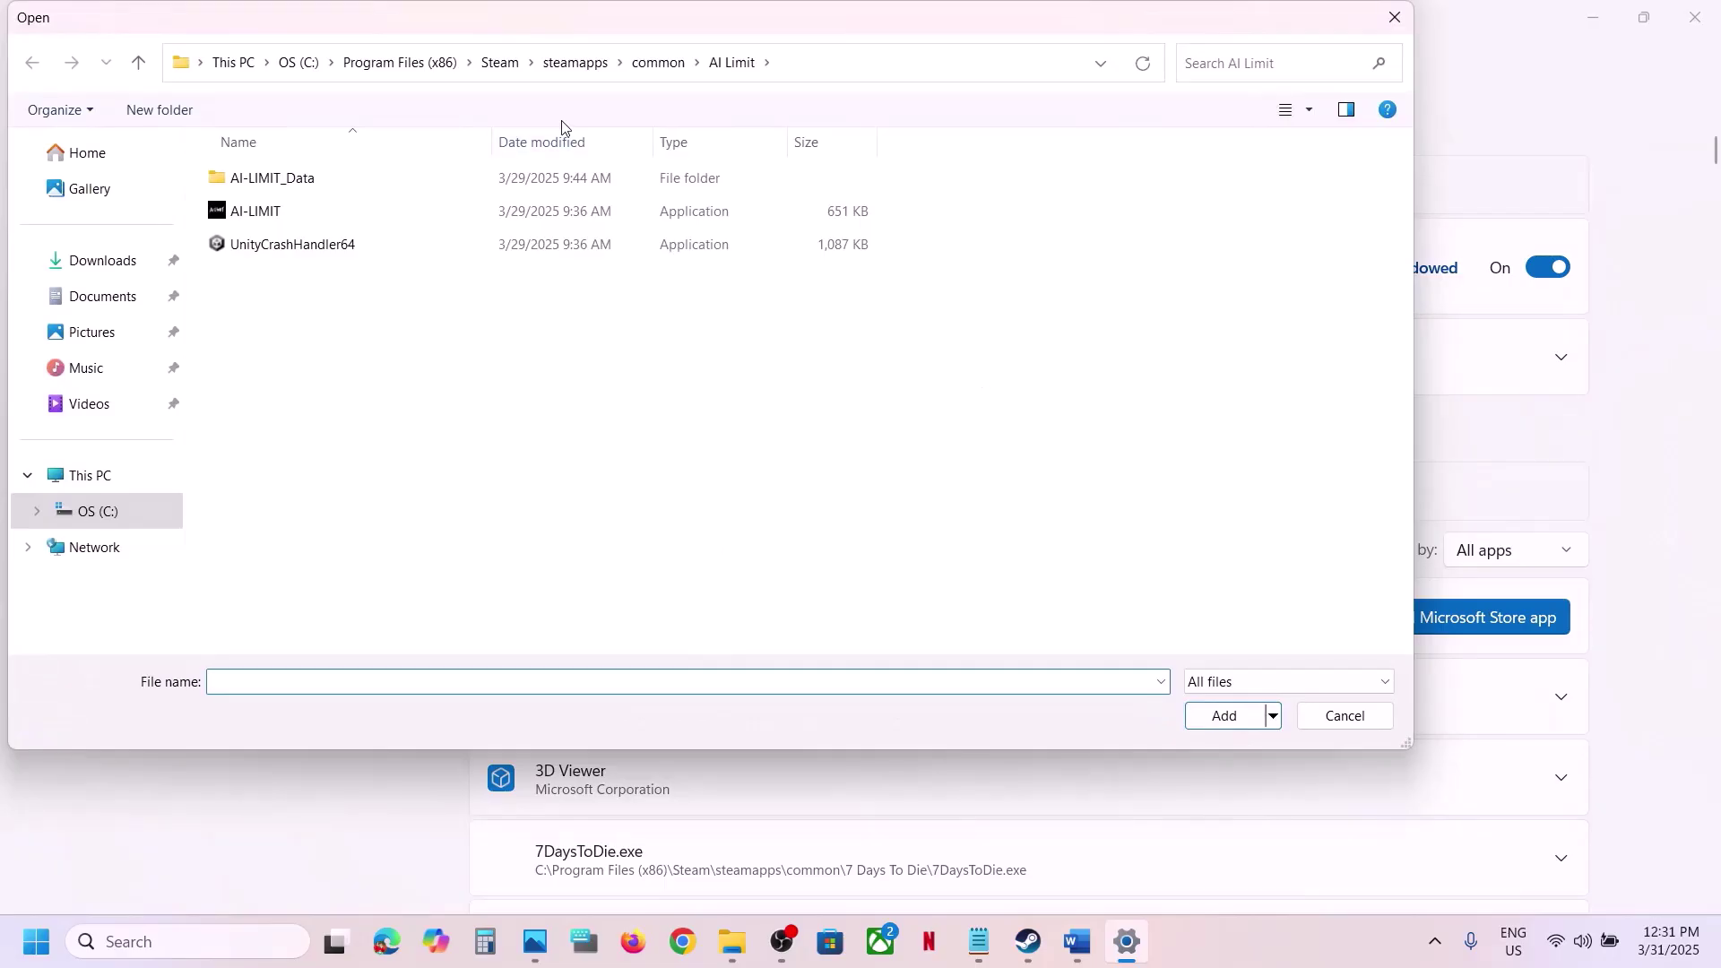
left_click(641, 64)
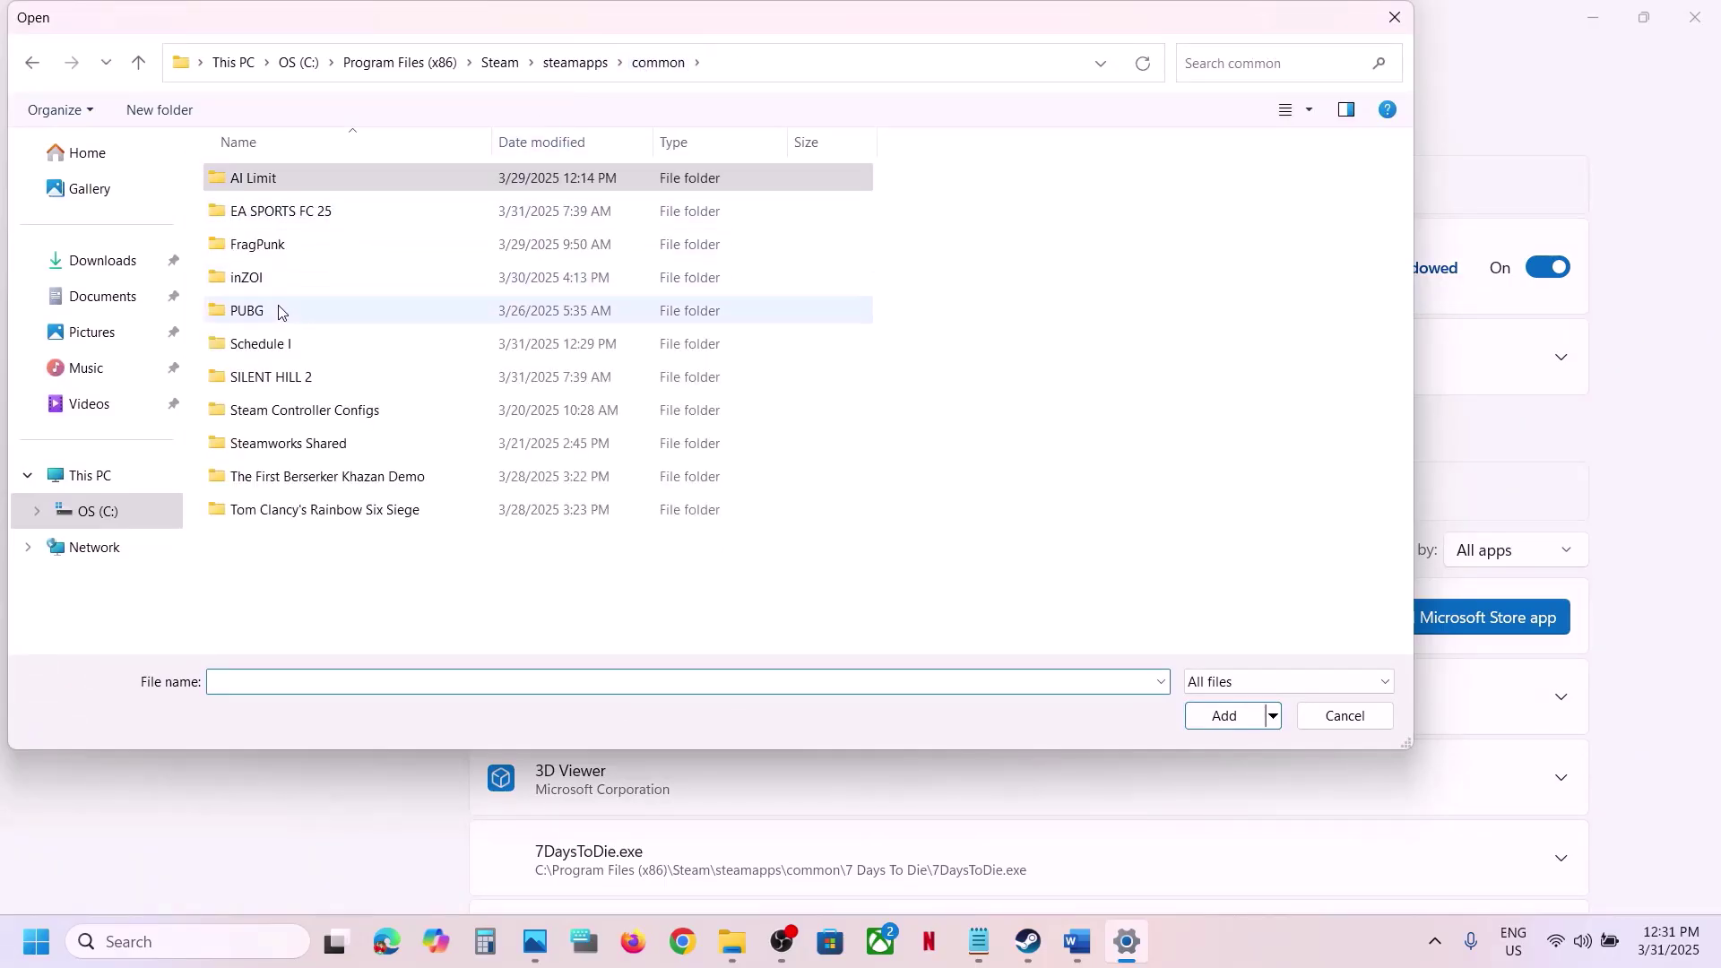
double_click(277, 350)
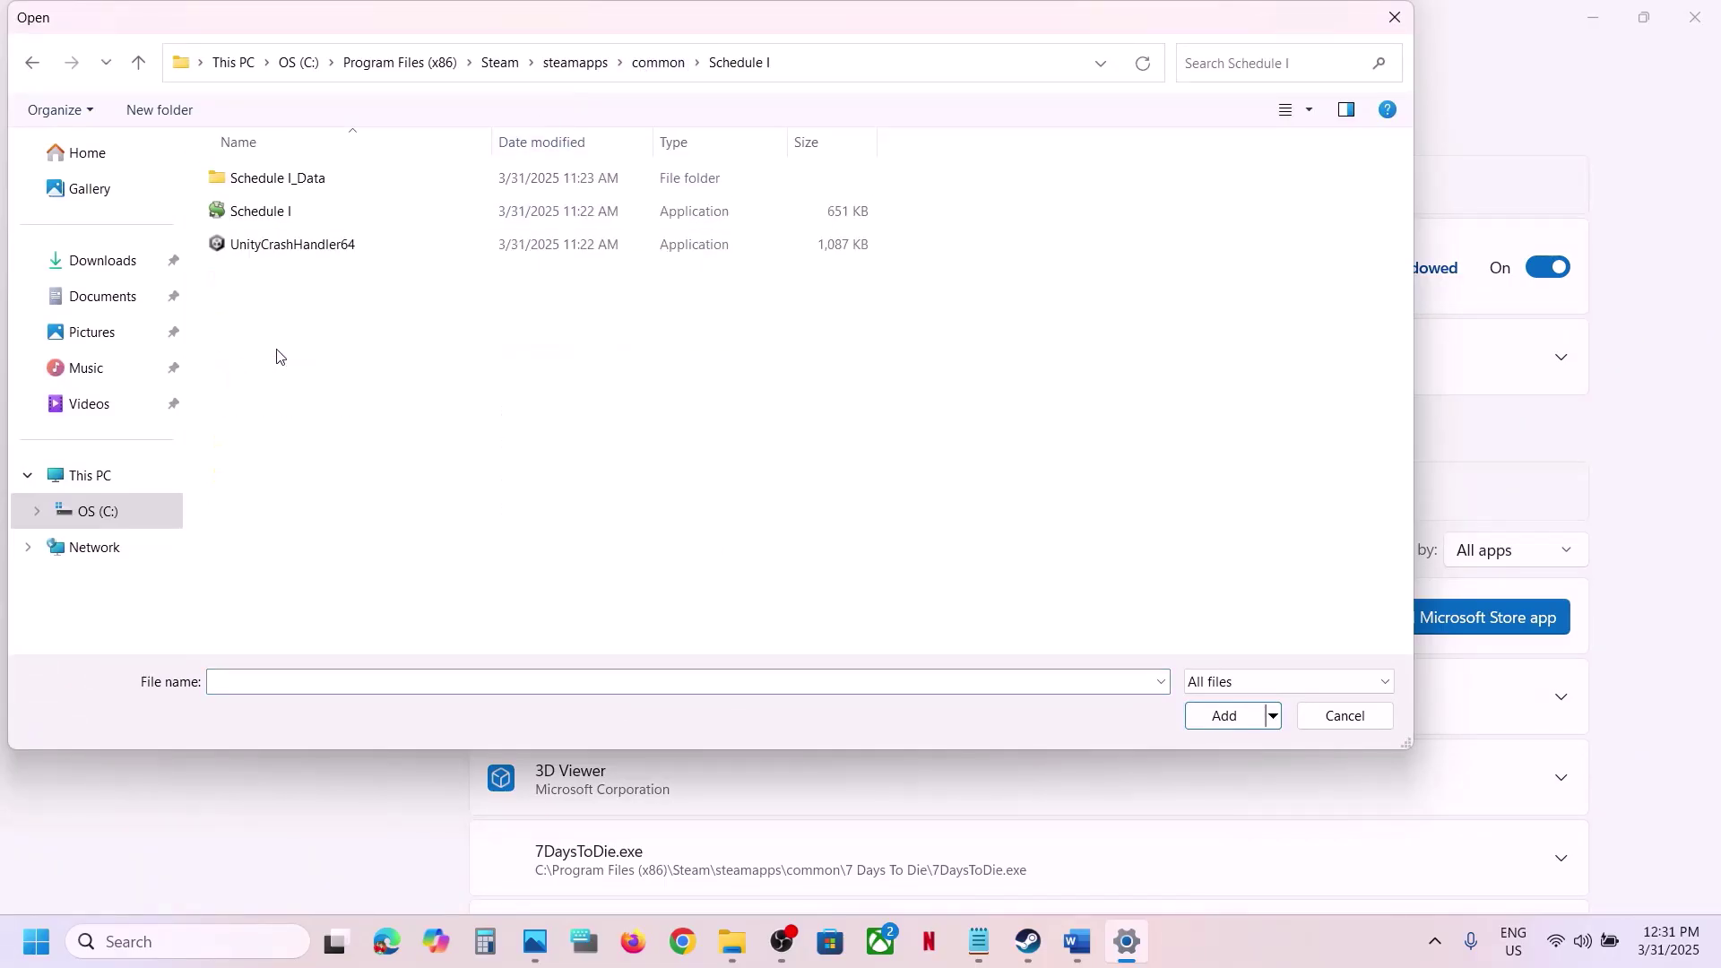
left_click(262, 213)
left_click(1206, 715)
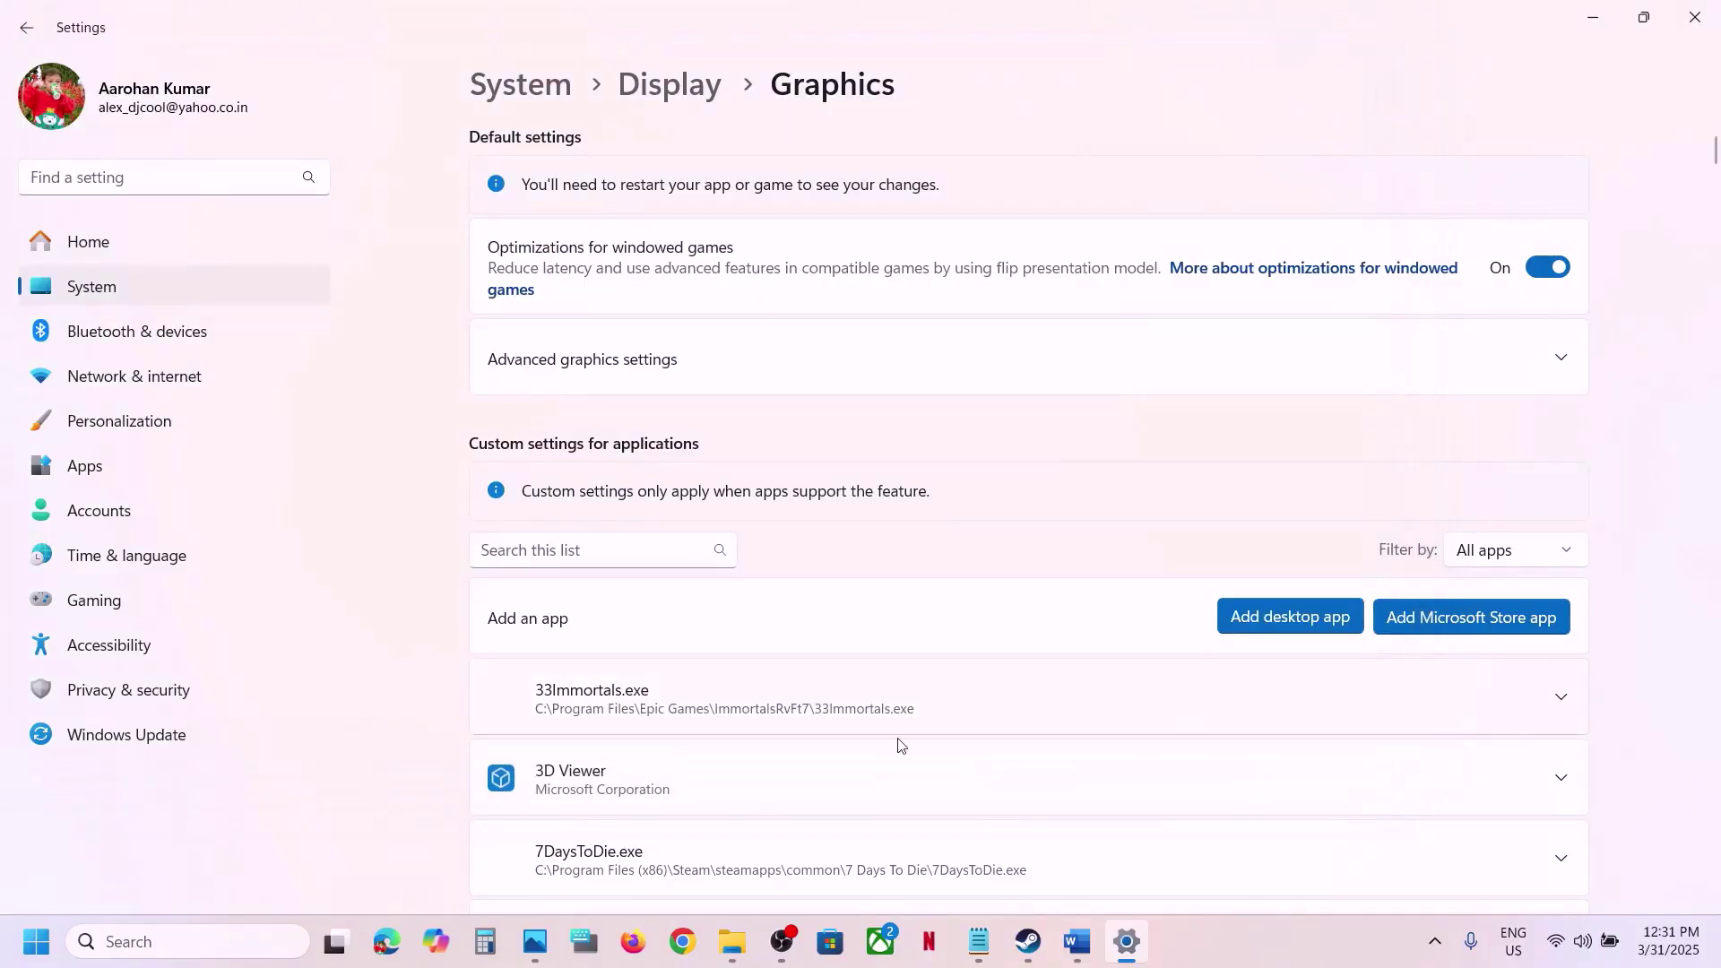
Set Schedule I's GPU preference to High Performance (NVIDIA GeForce RTX 3050 Laptop GPU) and close Settings
scroll(960, 720, "down", 20)
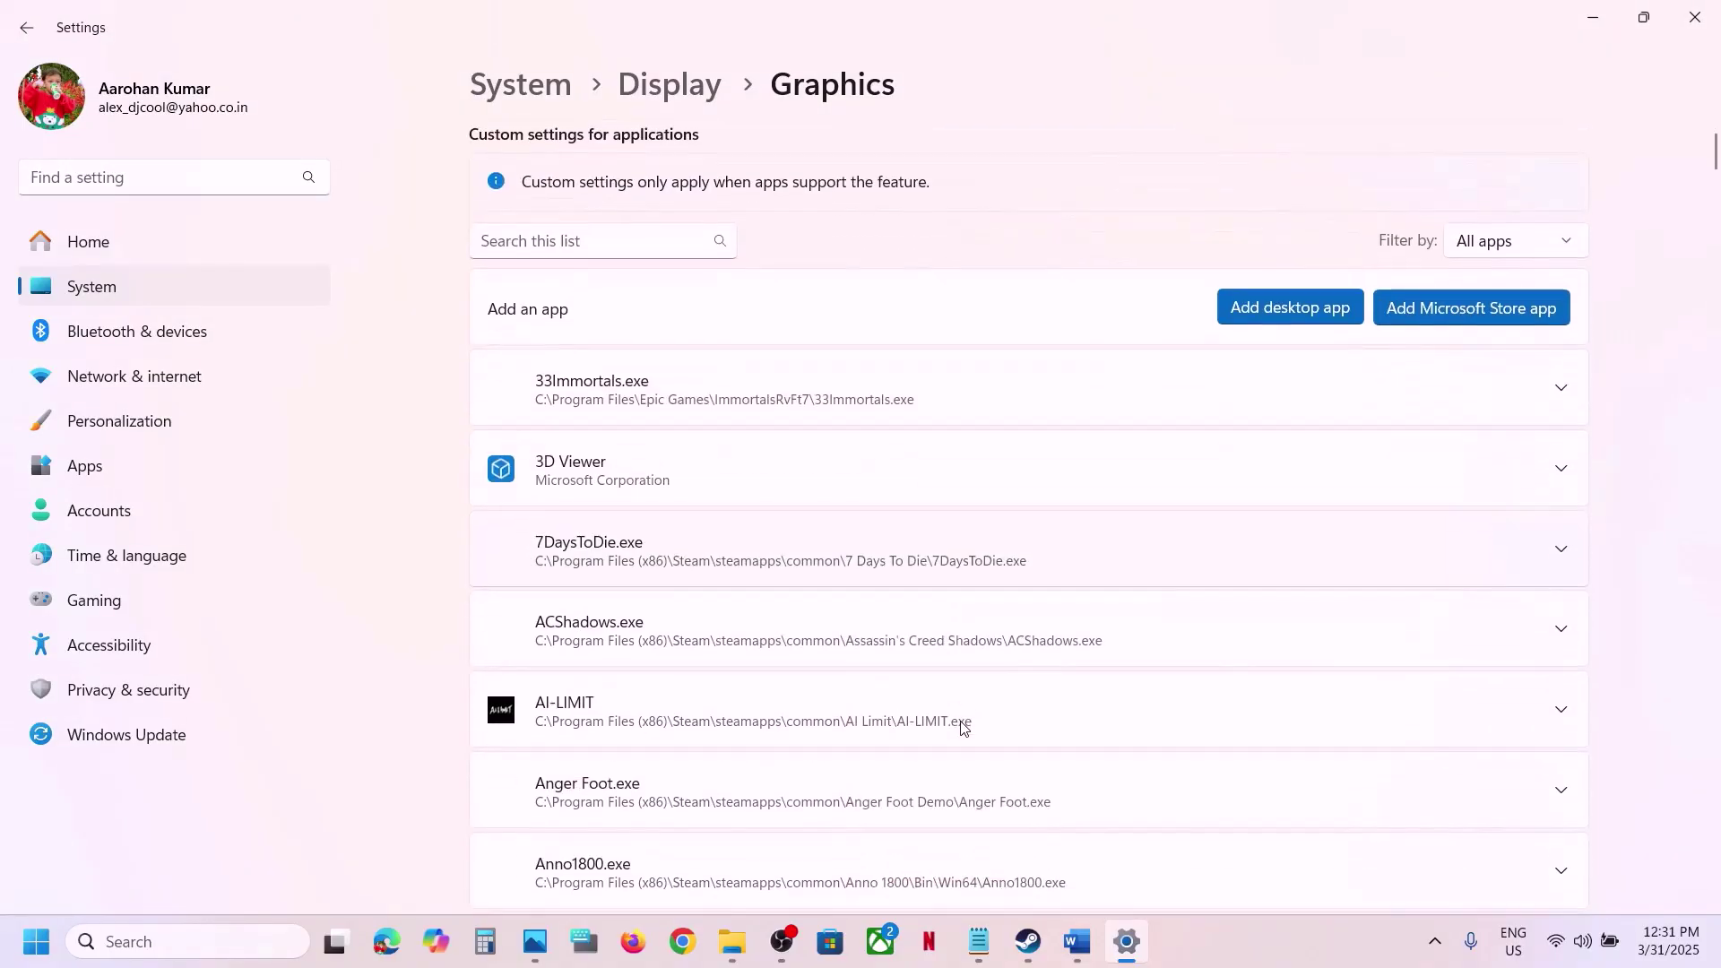
scroll(962, 726, "down", 20)
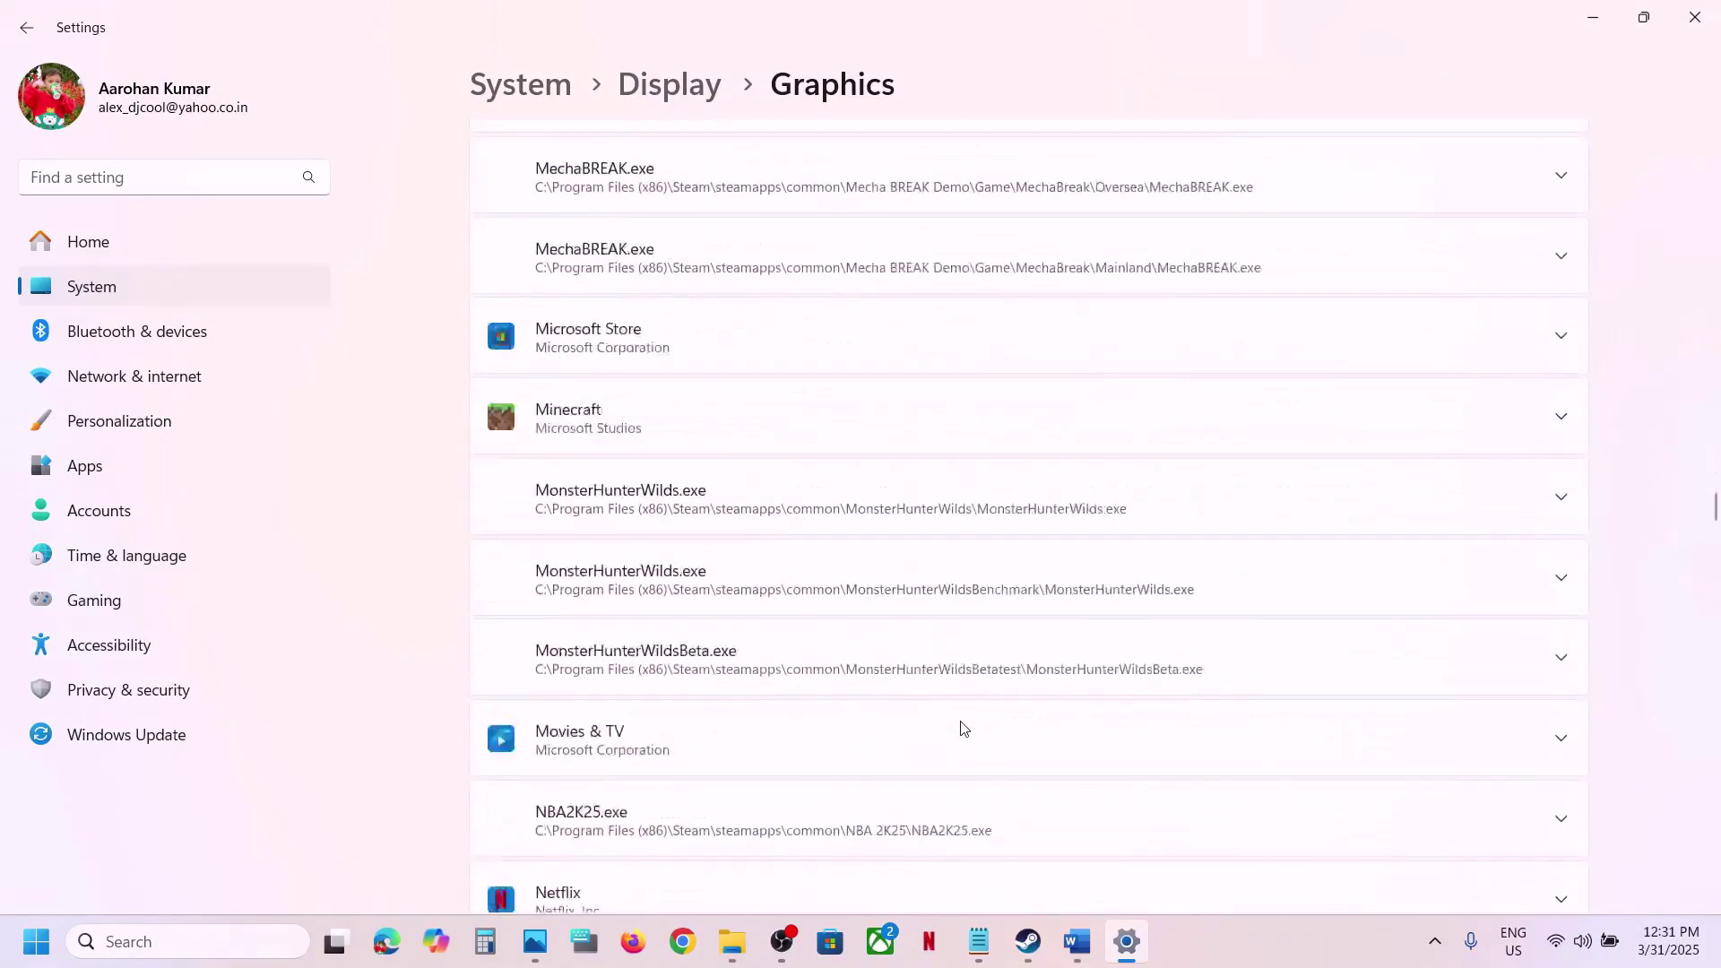
scroll(962, 726, "down", 20)
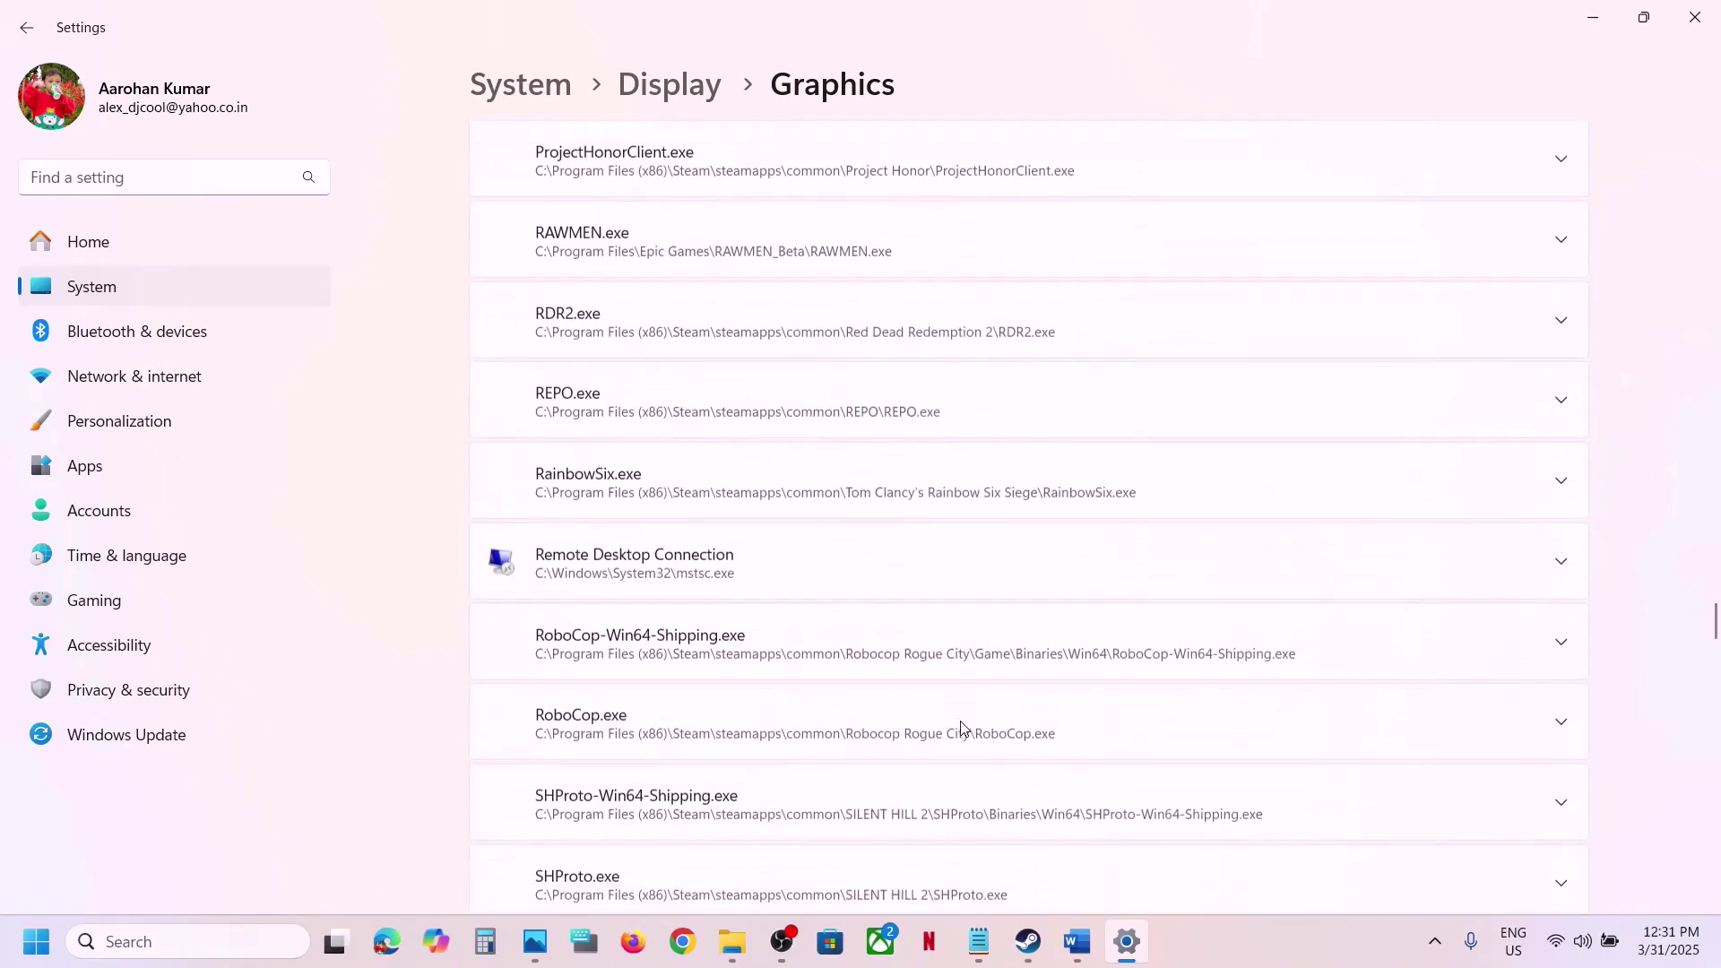
scroll(960, 724, "up", 9)
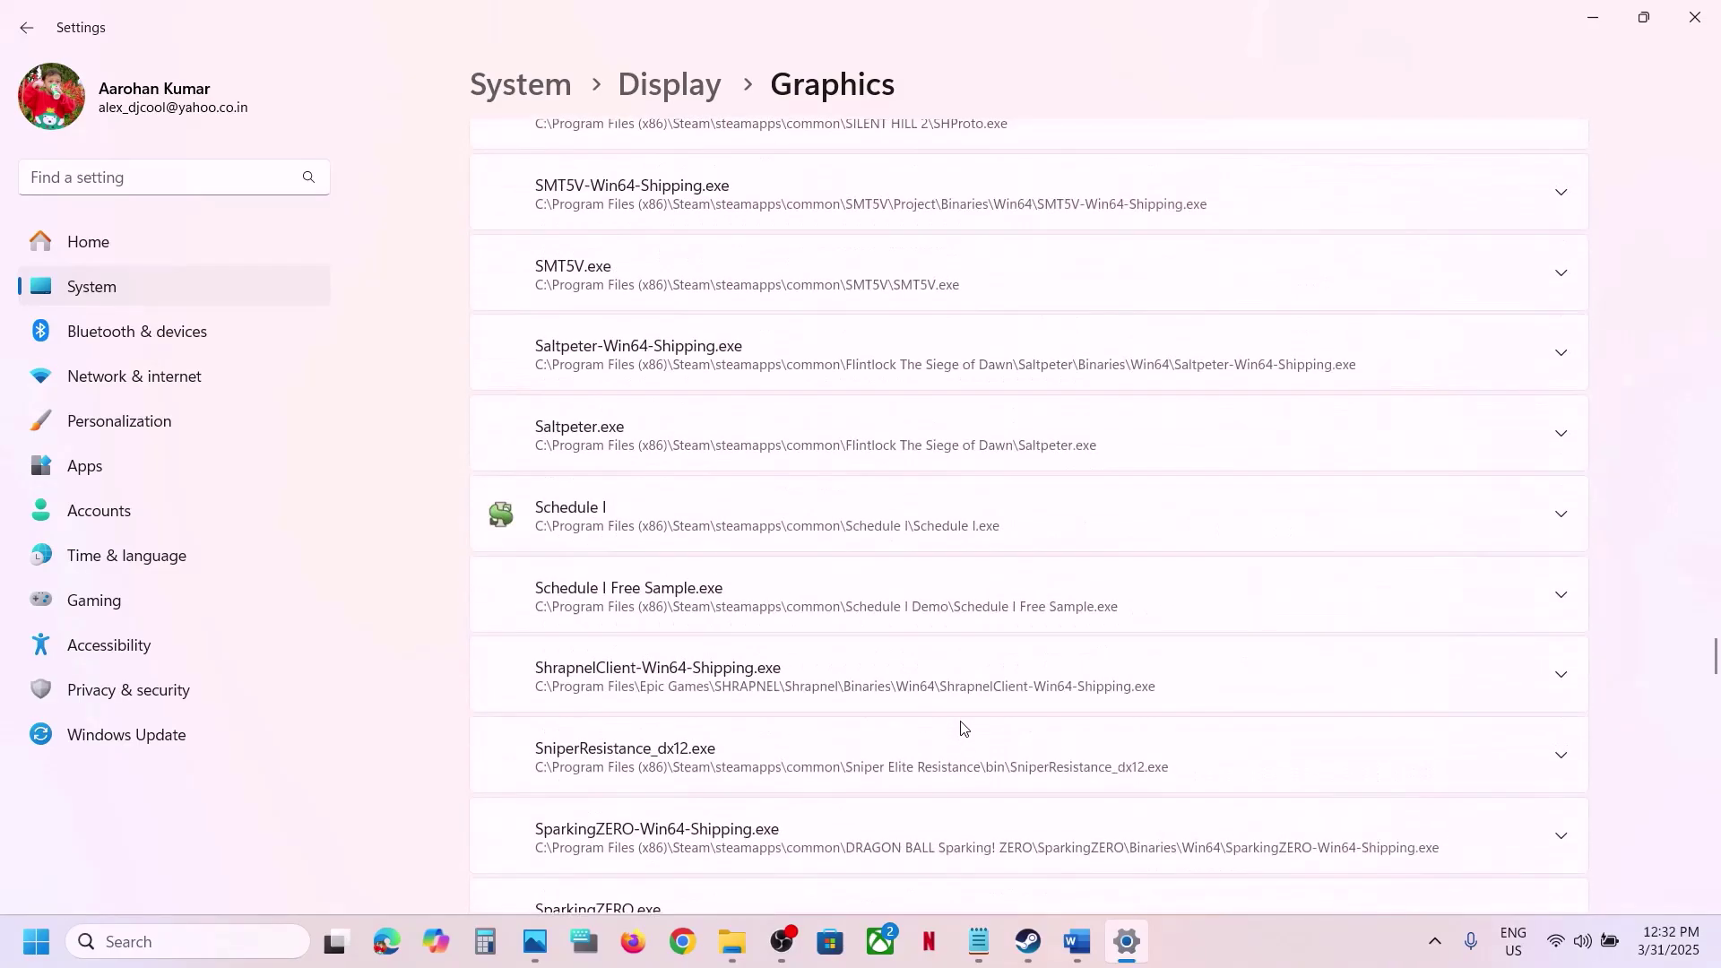
left_click(674, 515)
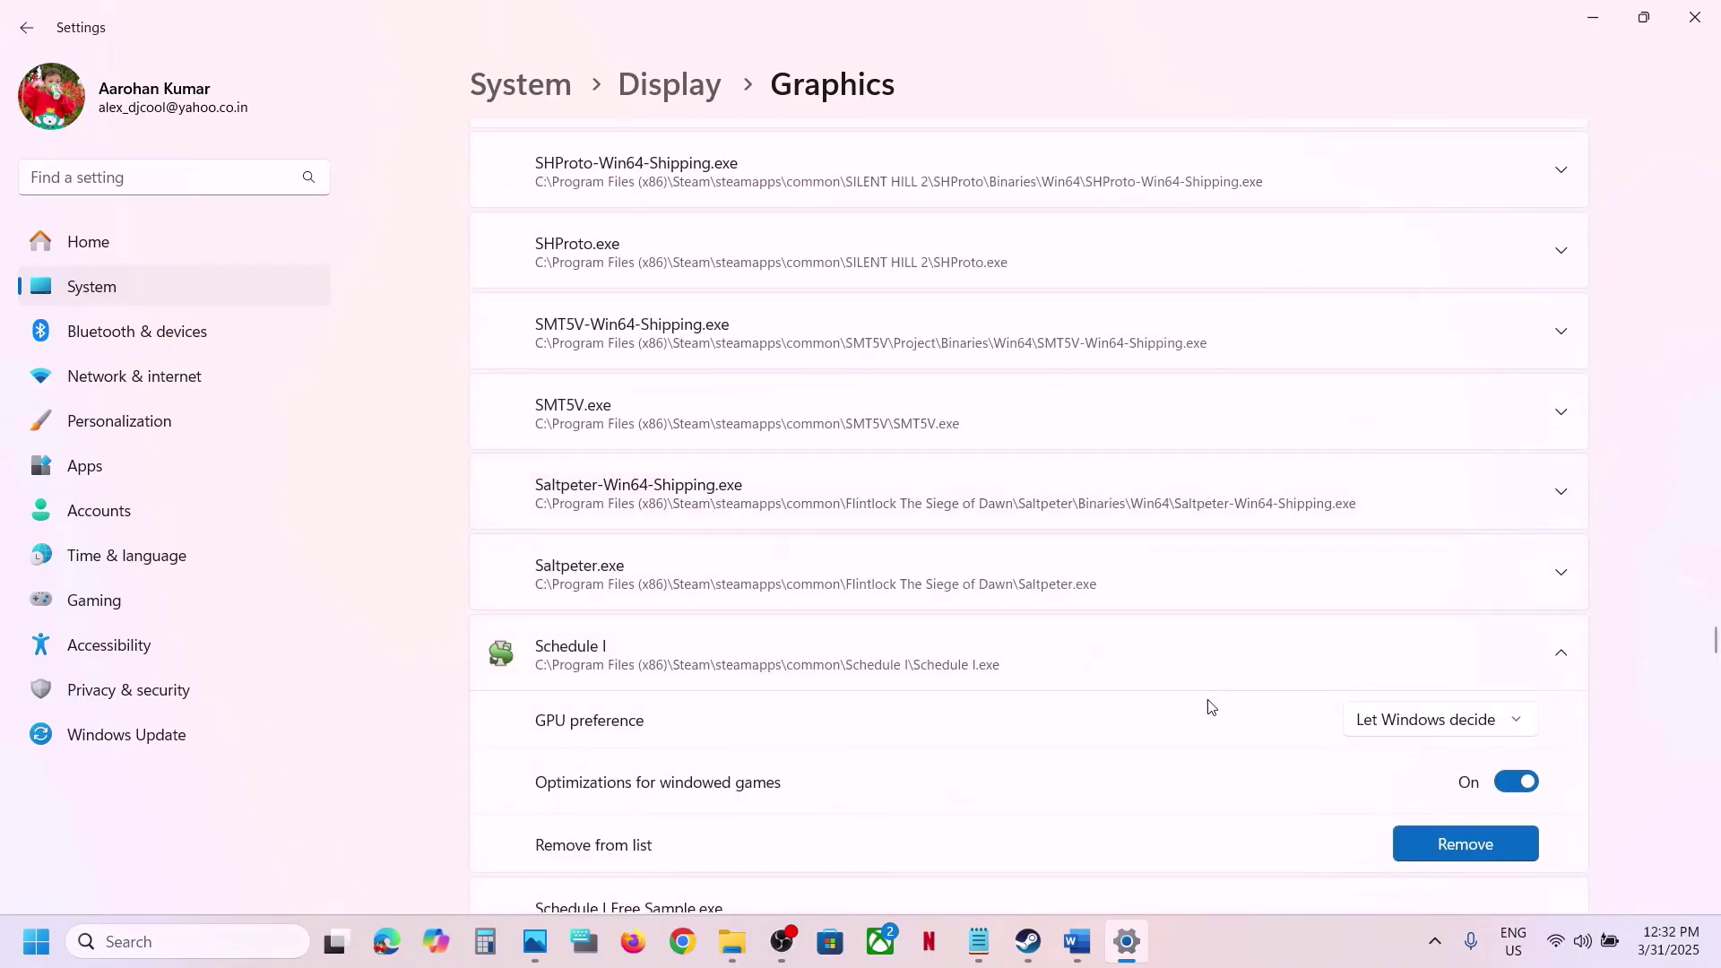
scroll(1210, 703, "down", 3)
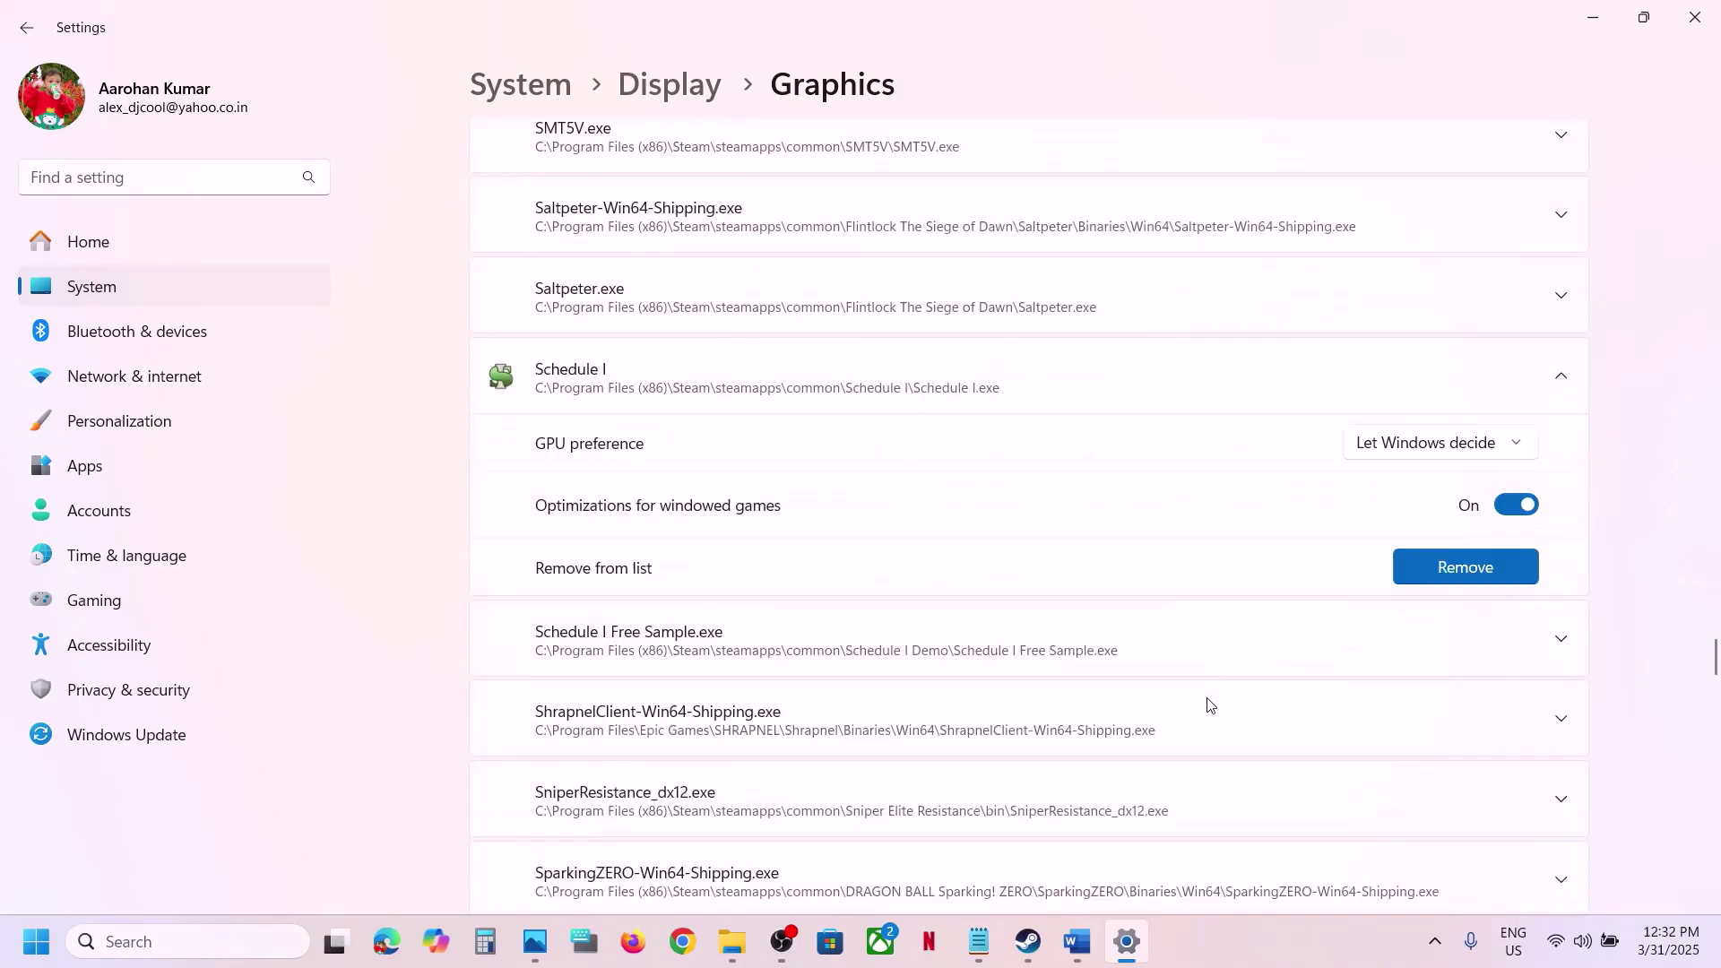
left_click(1433, 446)
left_click(1420, 529)
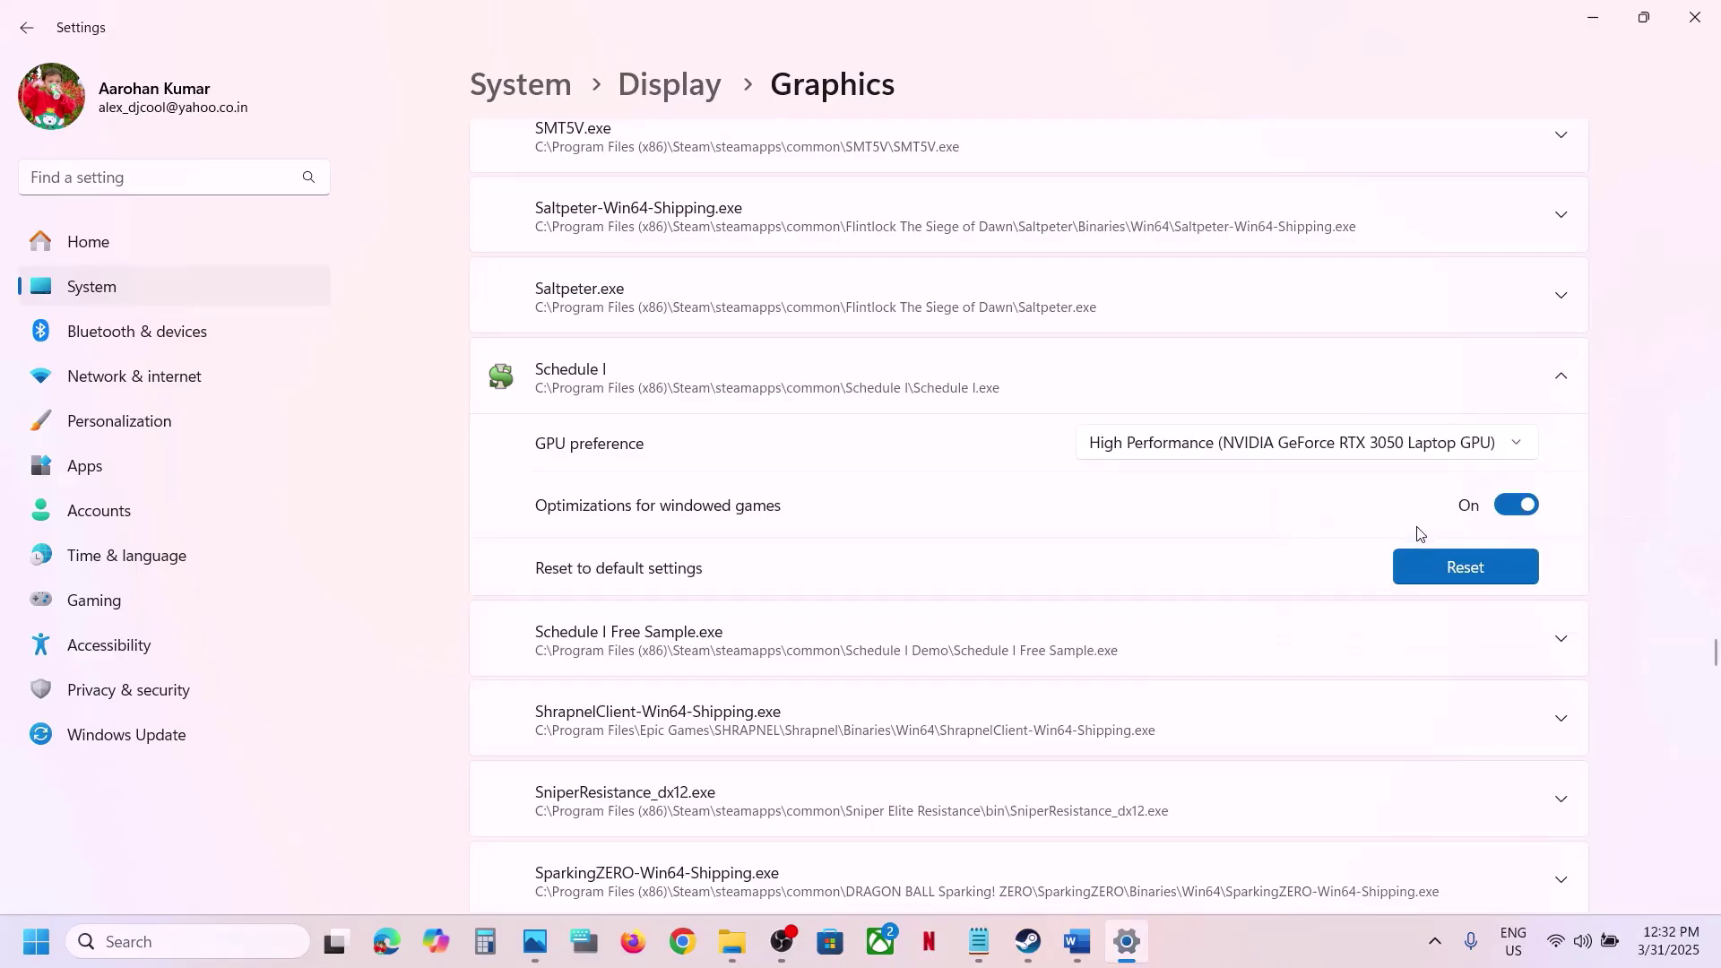
left_click(1703, 12)
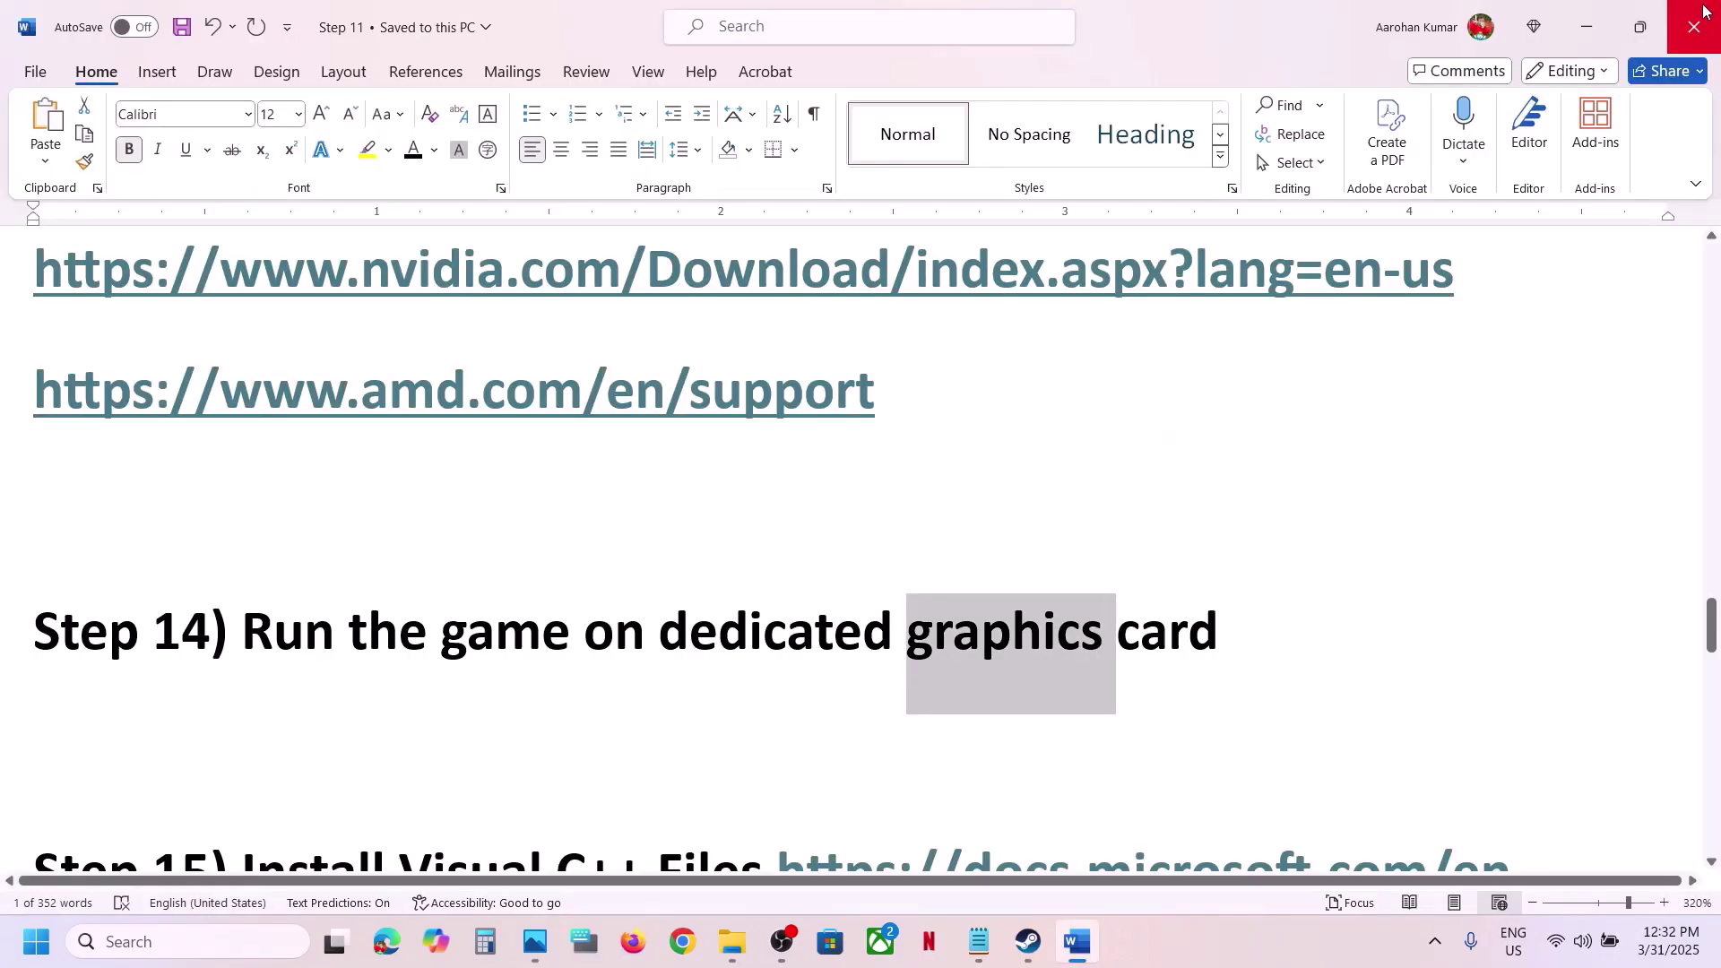
Copy the Visual C++ download link from Step 15 in the document and open it in Chrome
scroll(906, 686, "down", 5)
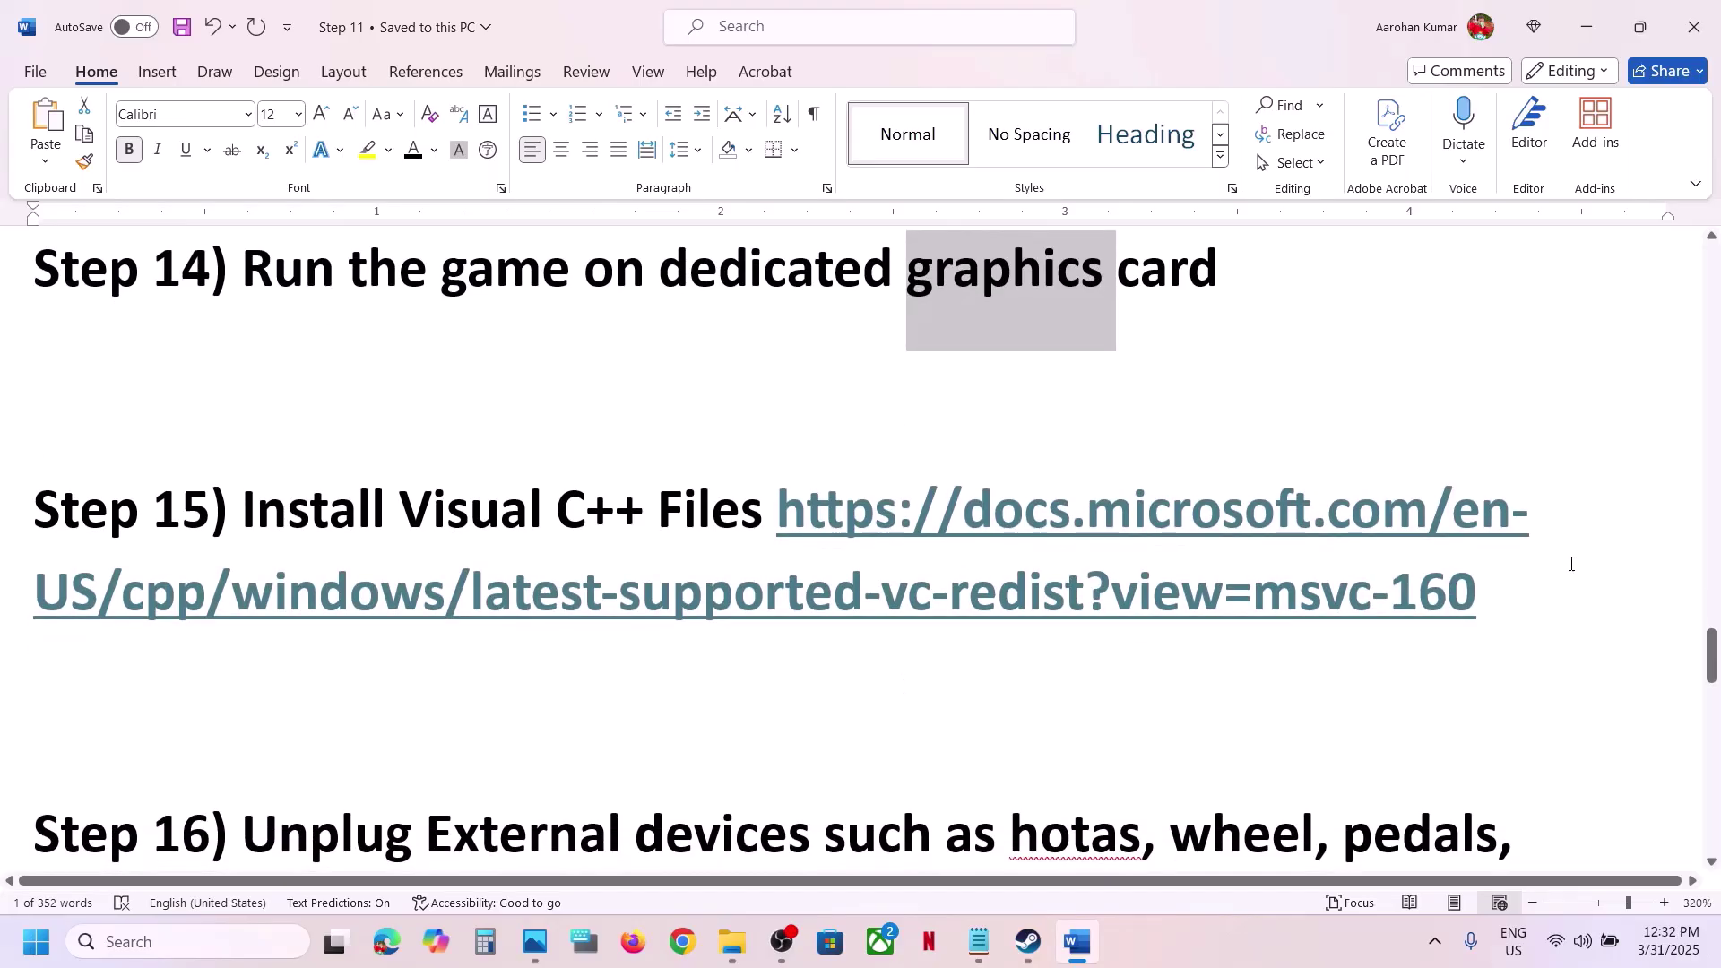
left_click_drag(1525, 587, 776, 507)
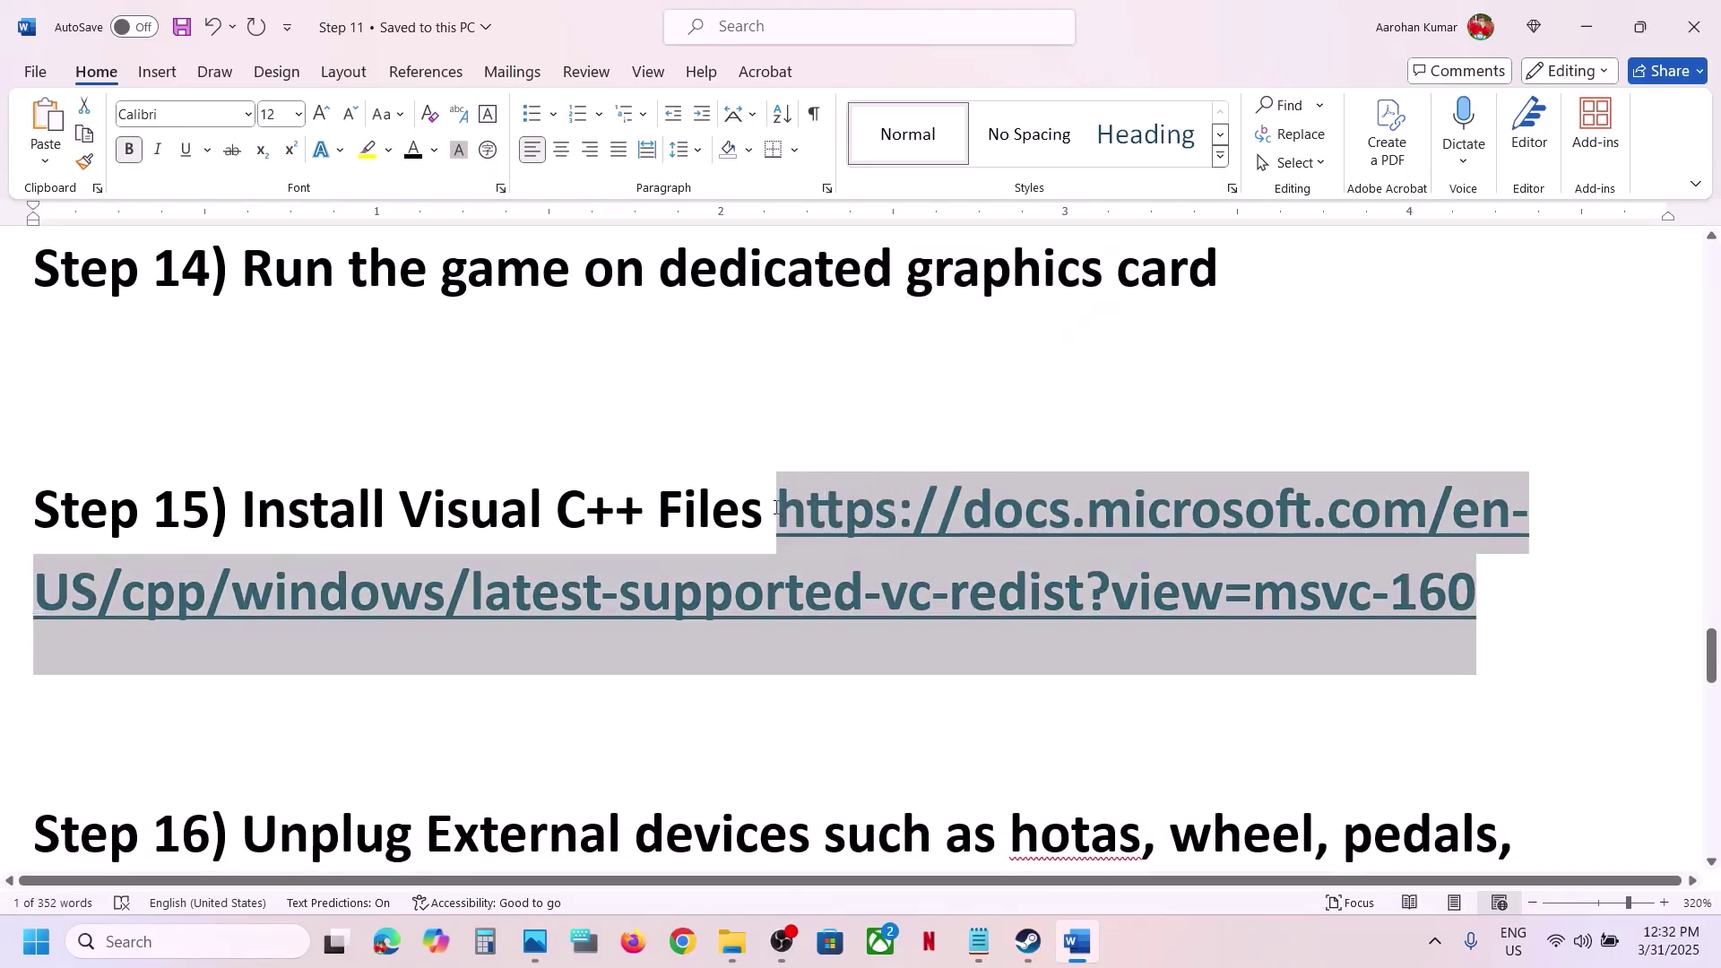
key("ctrl+c")
left_click(682, 941)
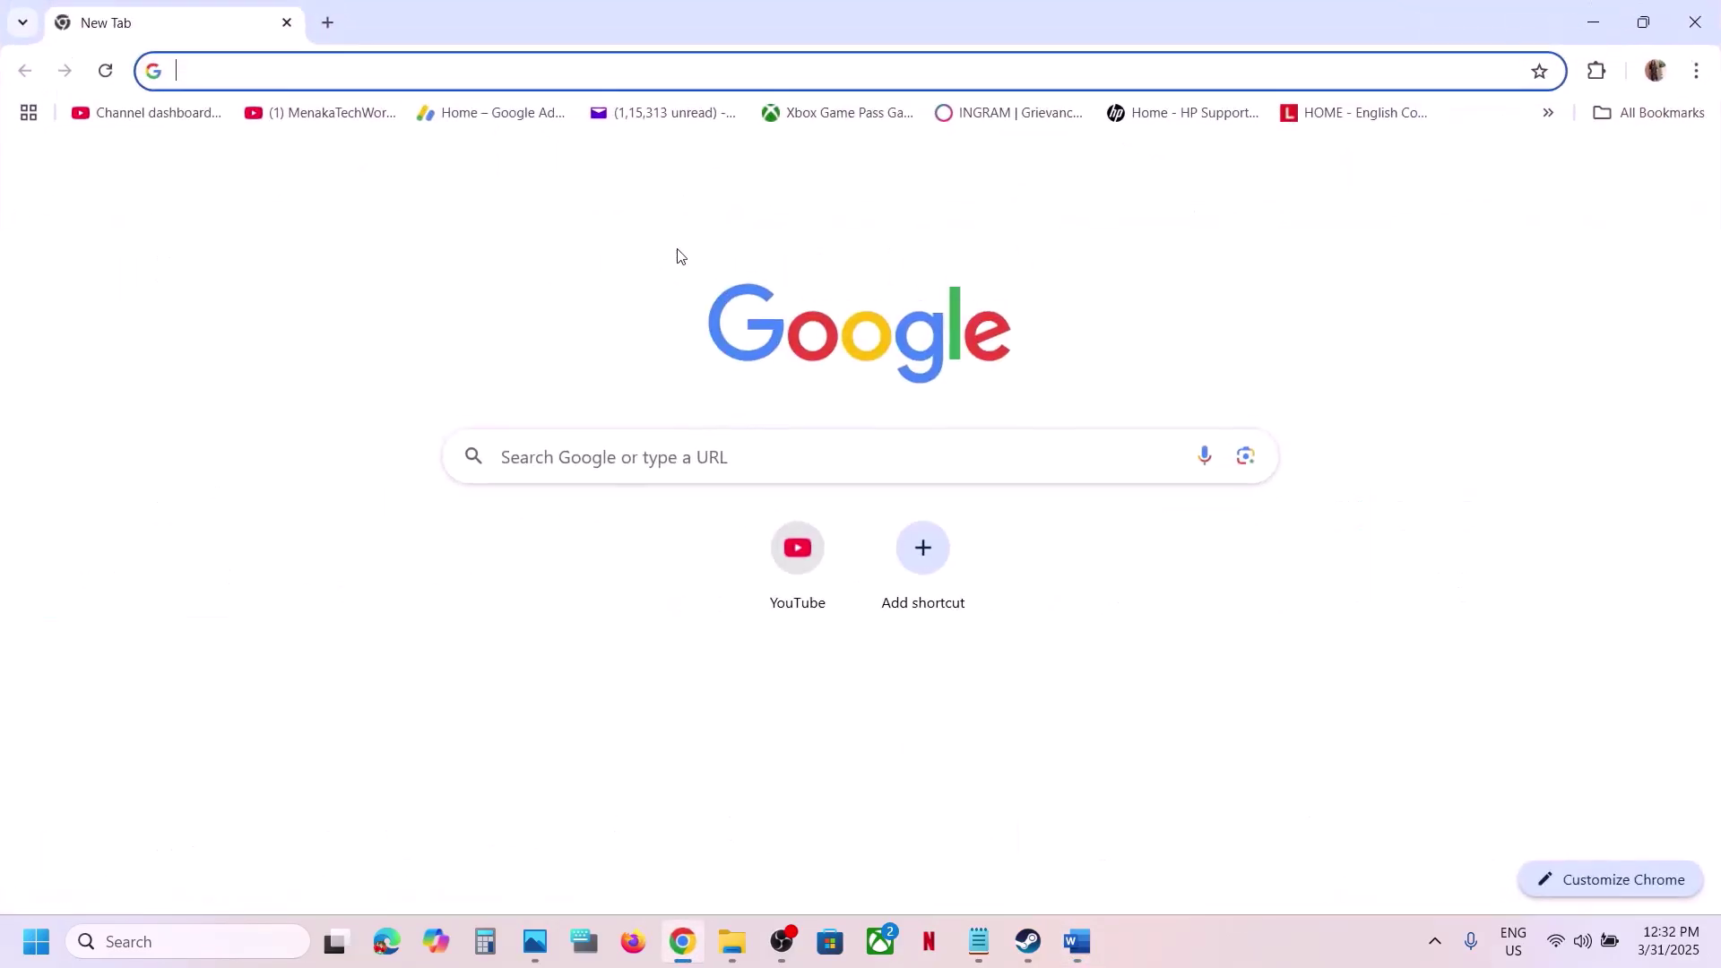
key("ctrl+v")
key("Return")
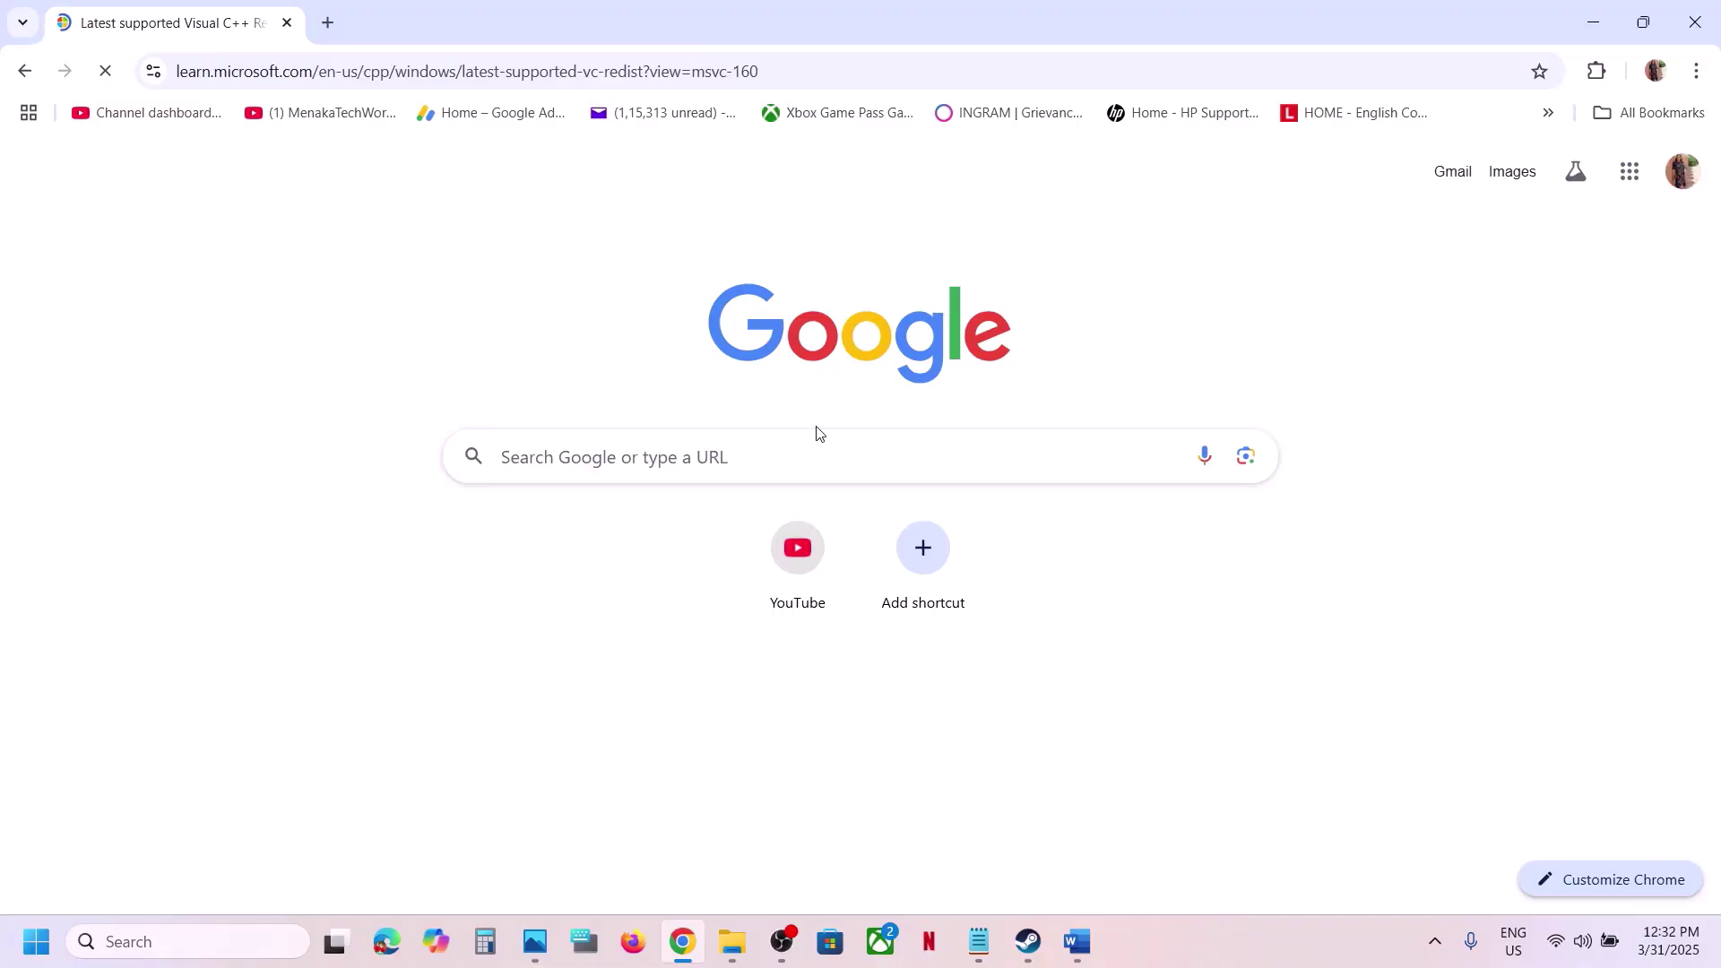
Examine the Visual Studio 2015, 2017, 2019, and 2022 section and its X86 and X64 redistributable downloads
scroll(818, 433, "down", 10)
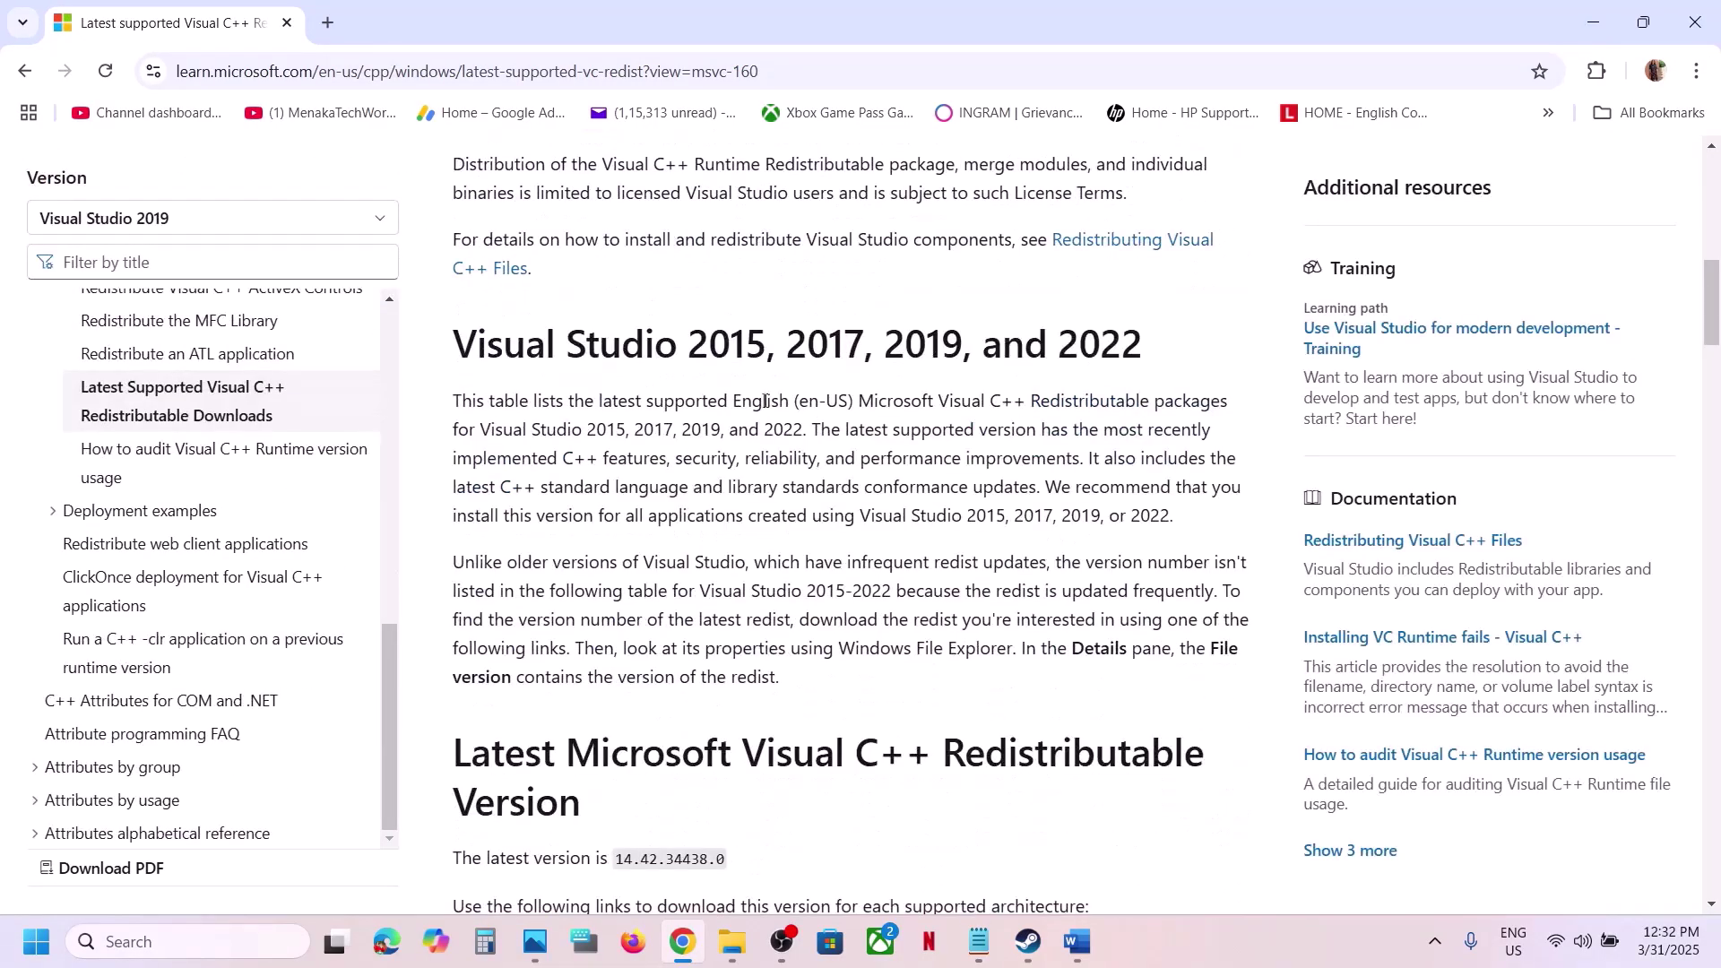
left_click_drag(538, 347, 1045, 351)
scroll(528, 446, "down", 7)
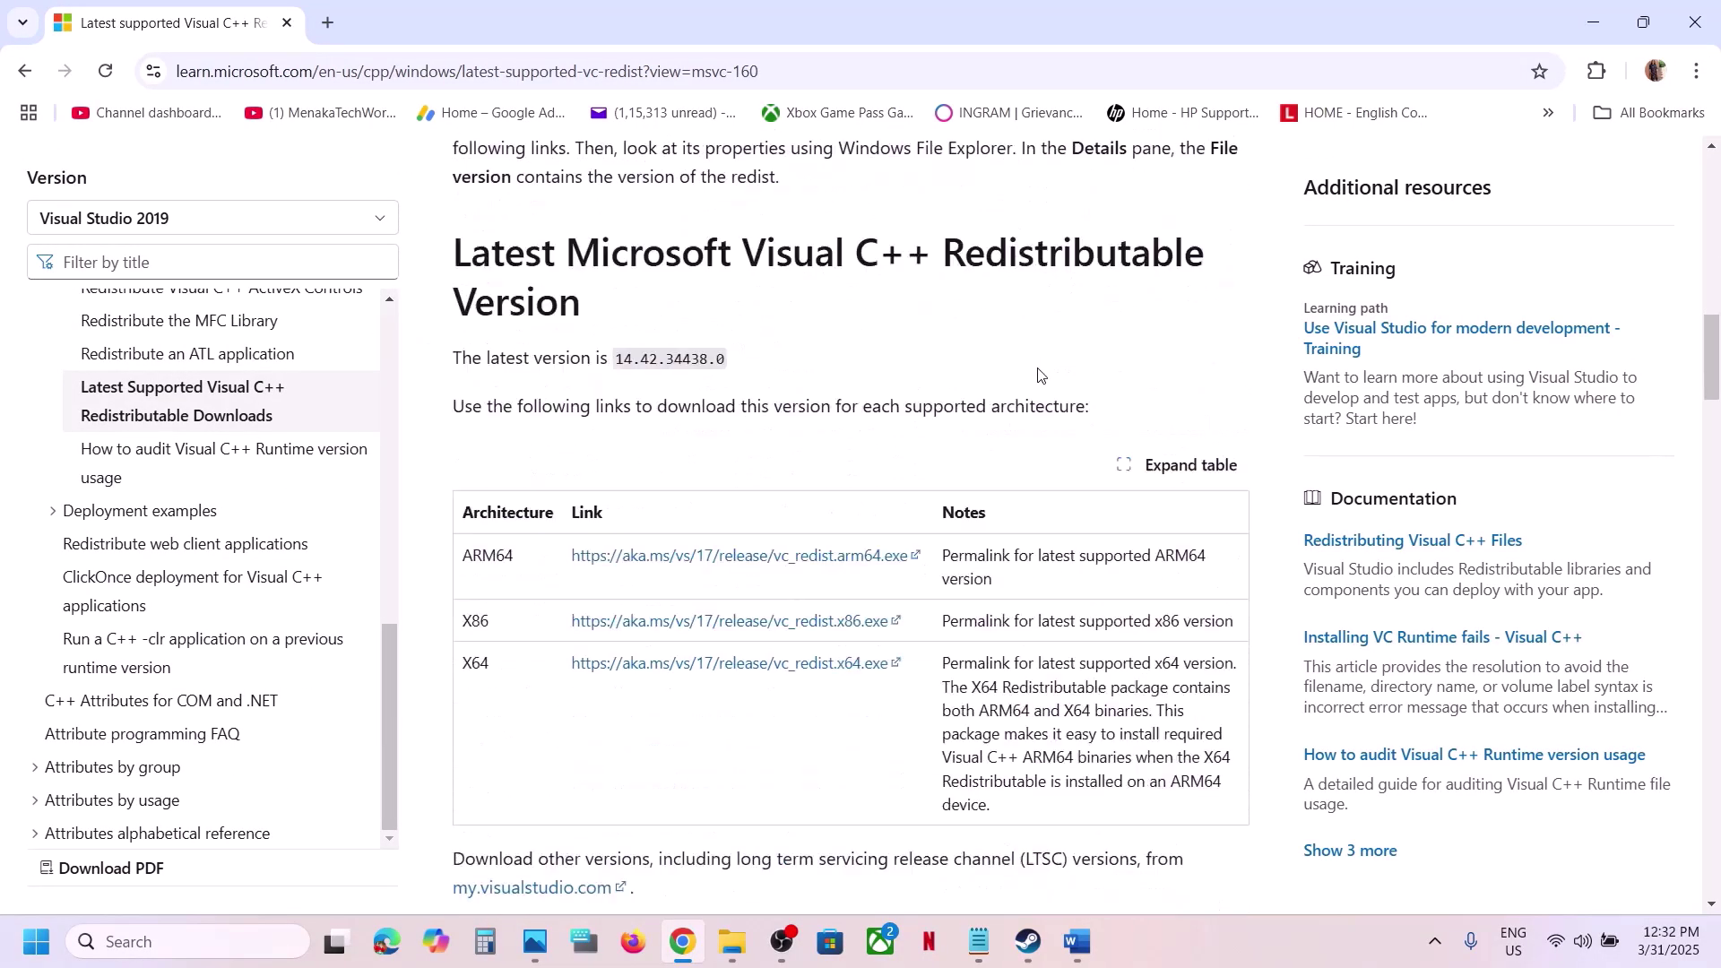
double_click(481, 468)
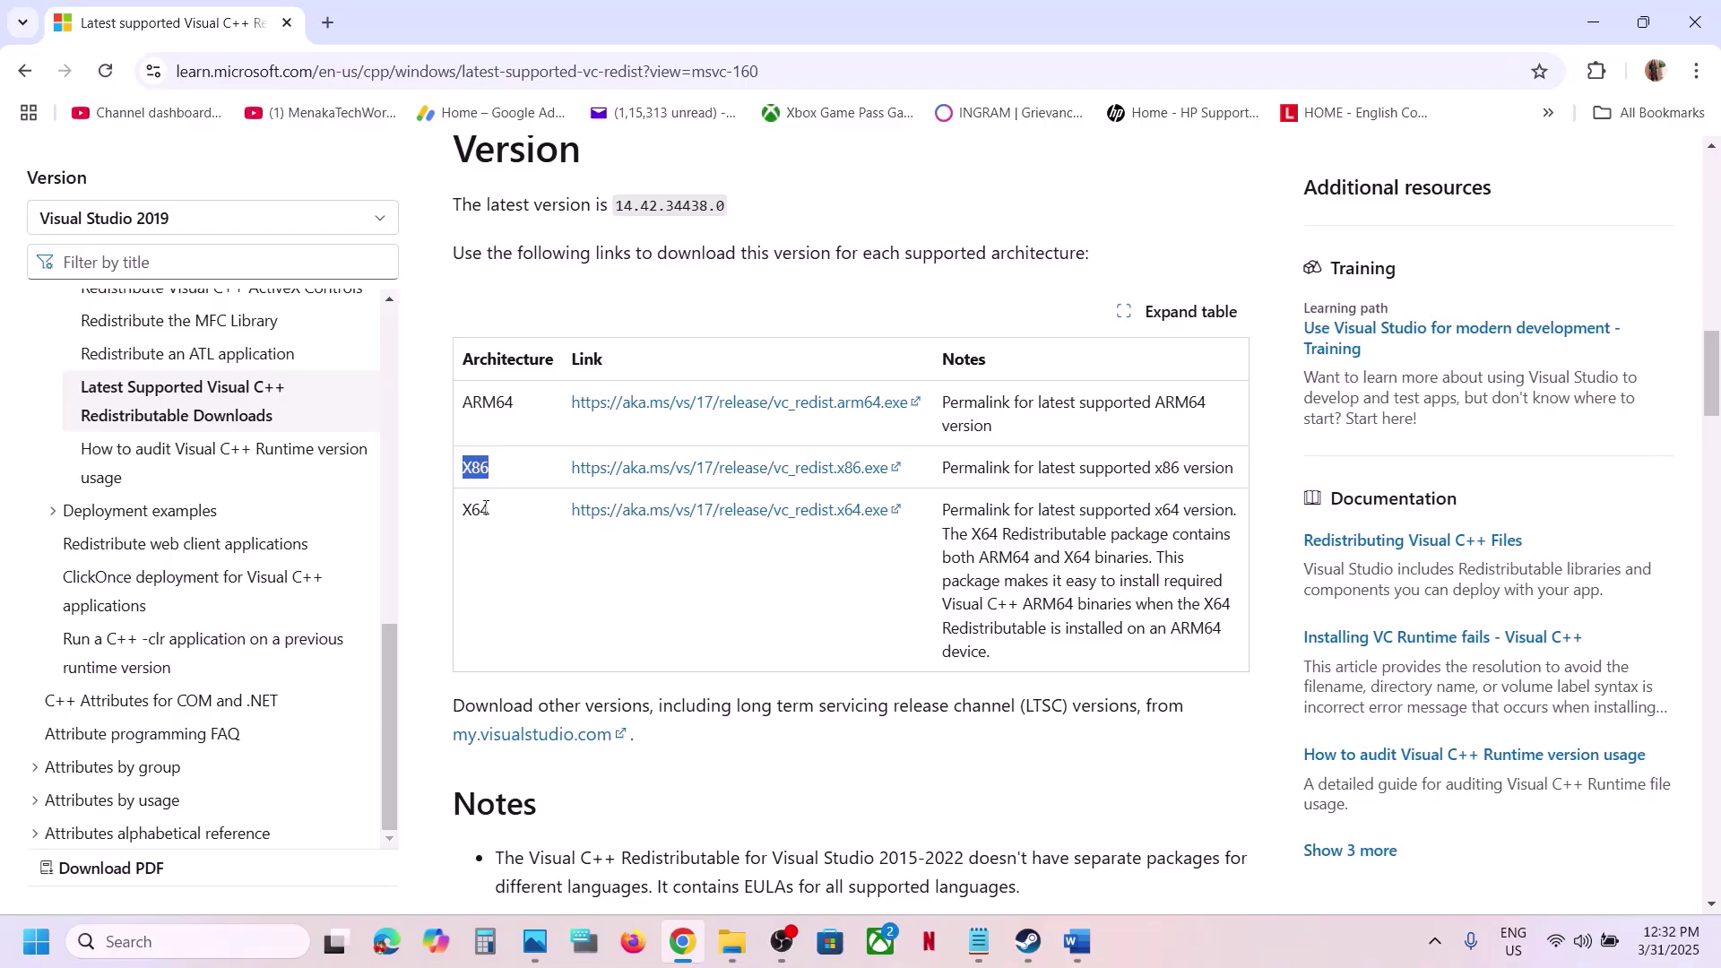
double_click(485, 508)
Download the X86 Visual C++ Redistributable and start its installation
double_click(481, 469)
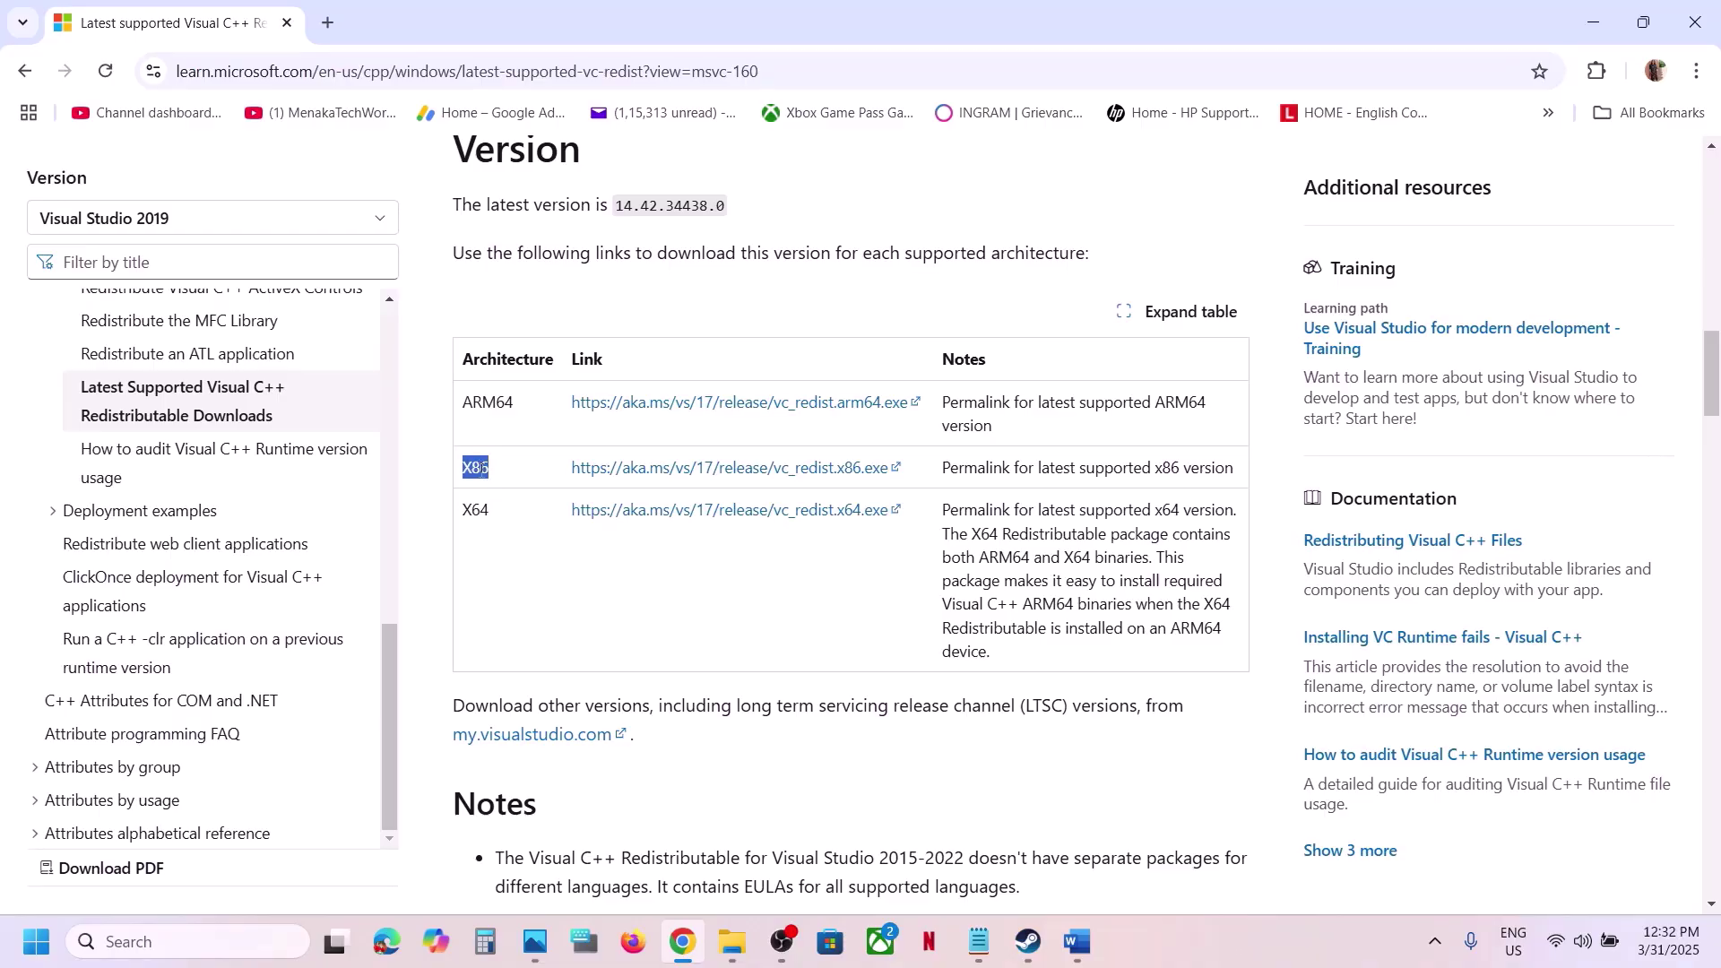
left_click(777, 479)
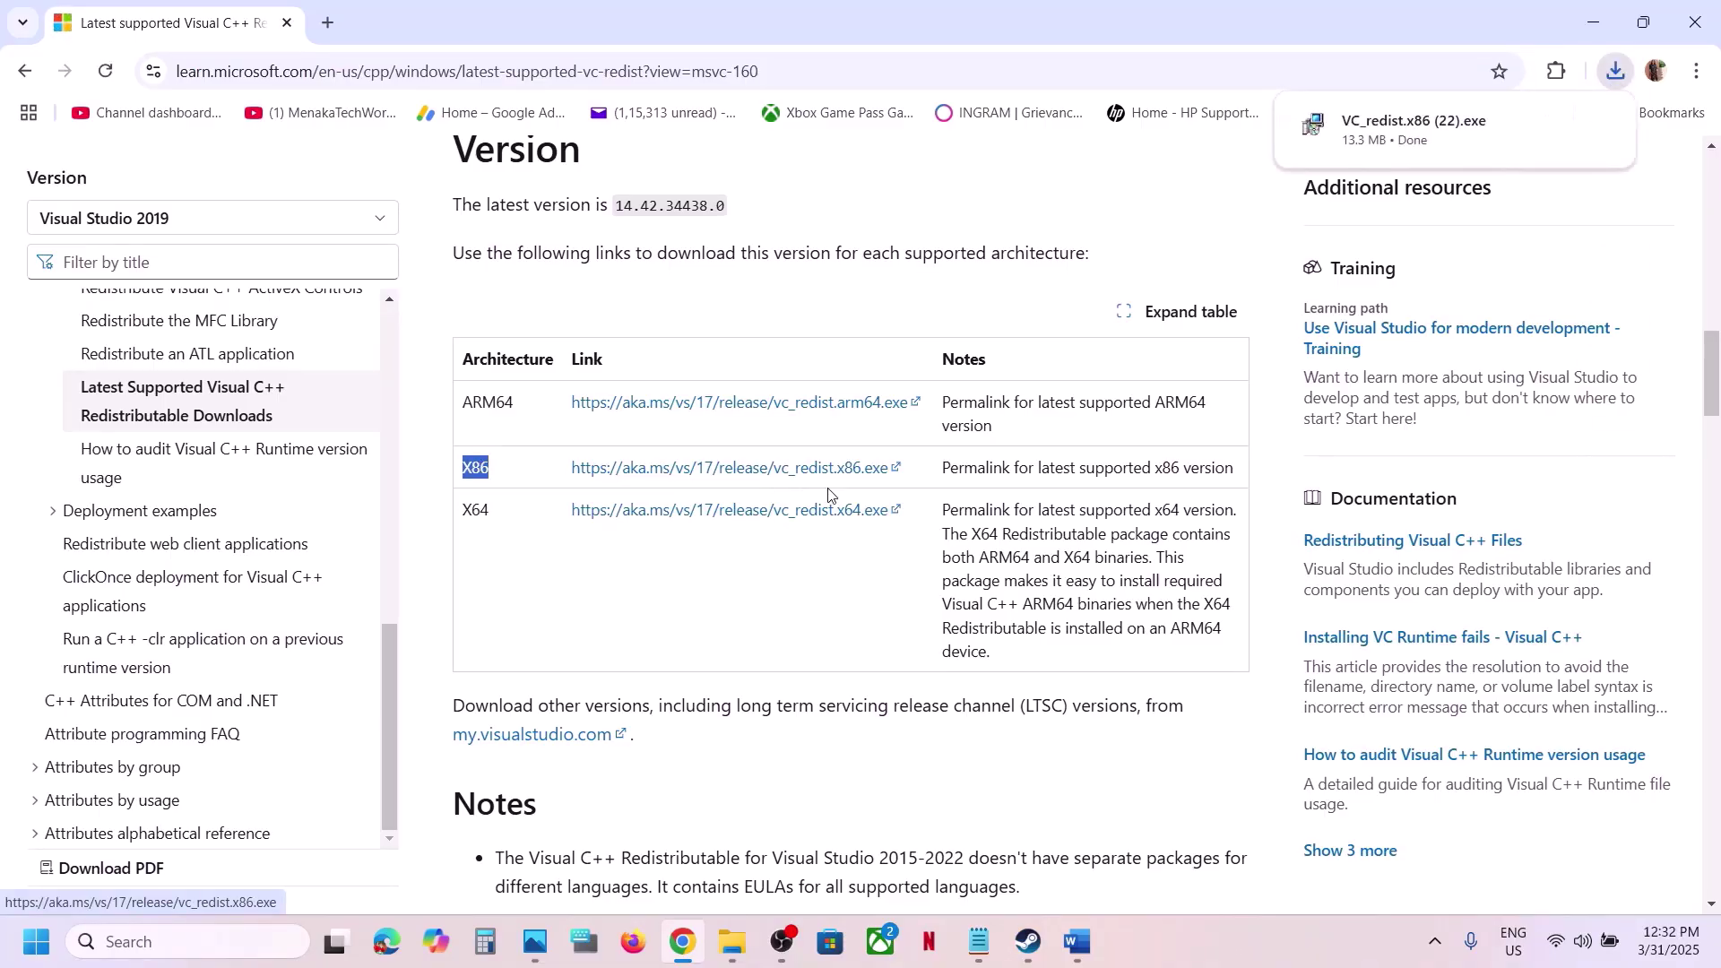
left_click(1431, 133)
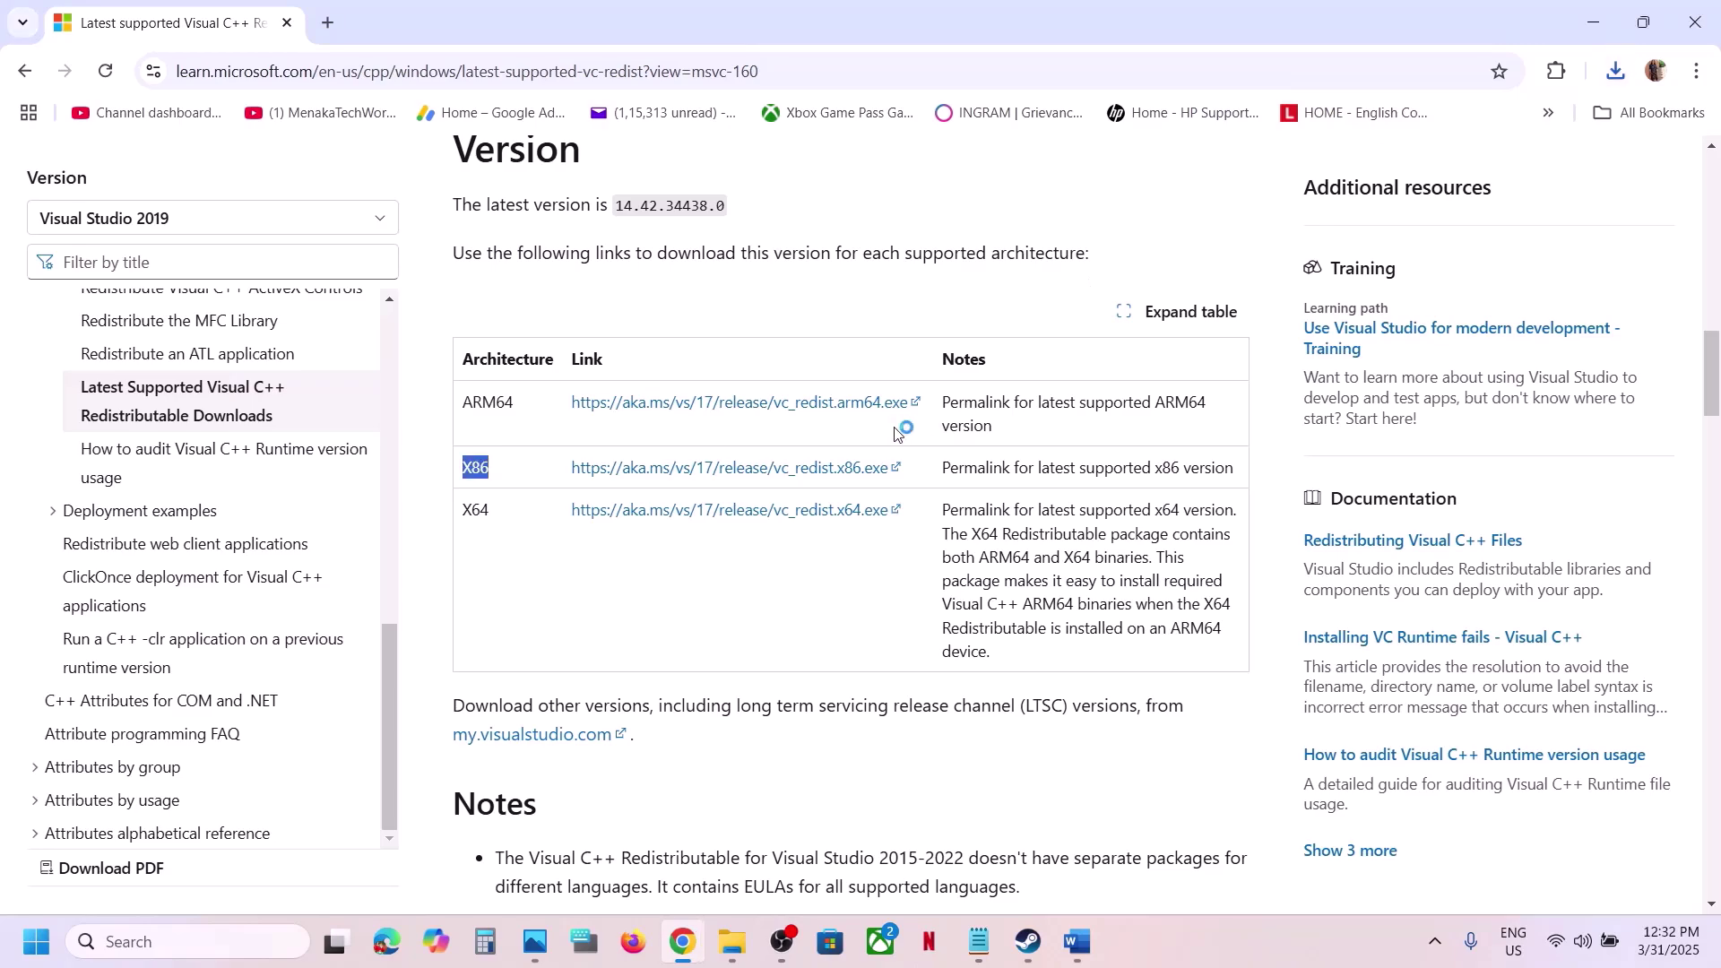
left_click(882, 584)
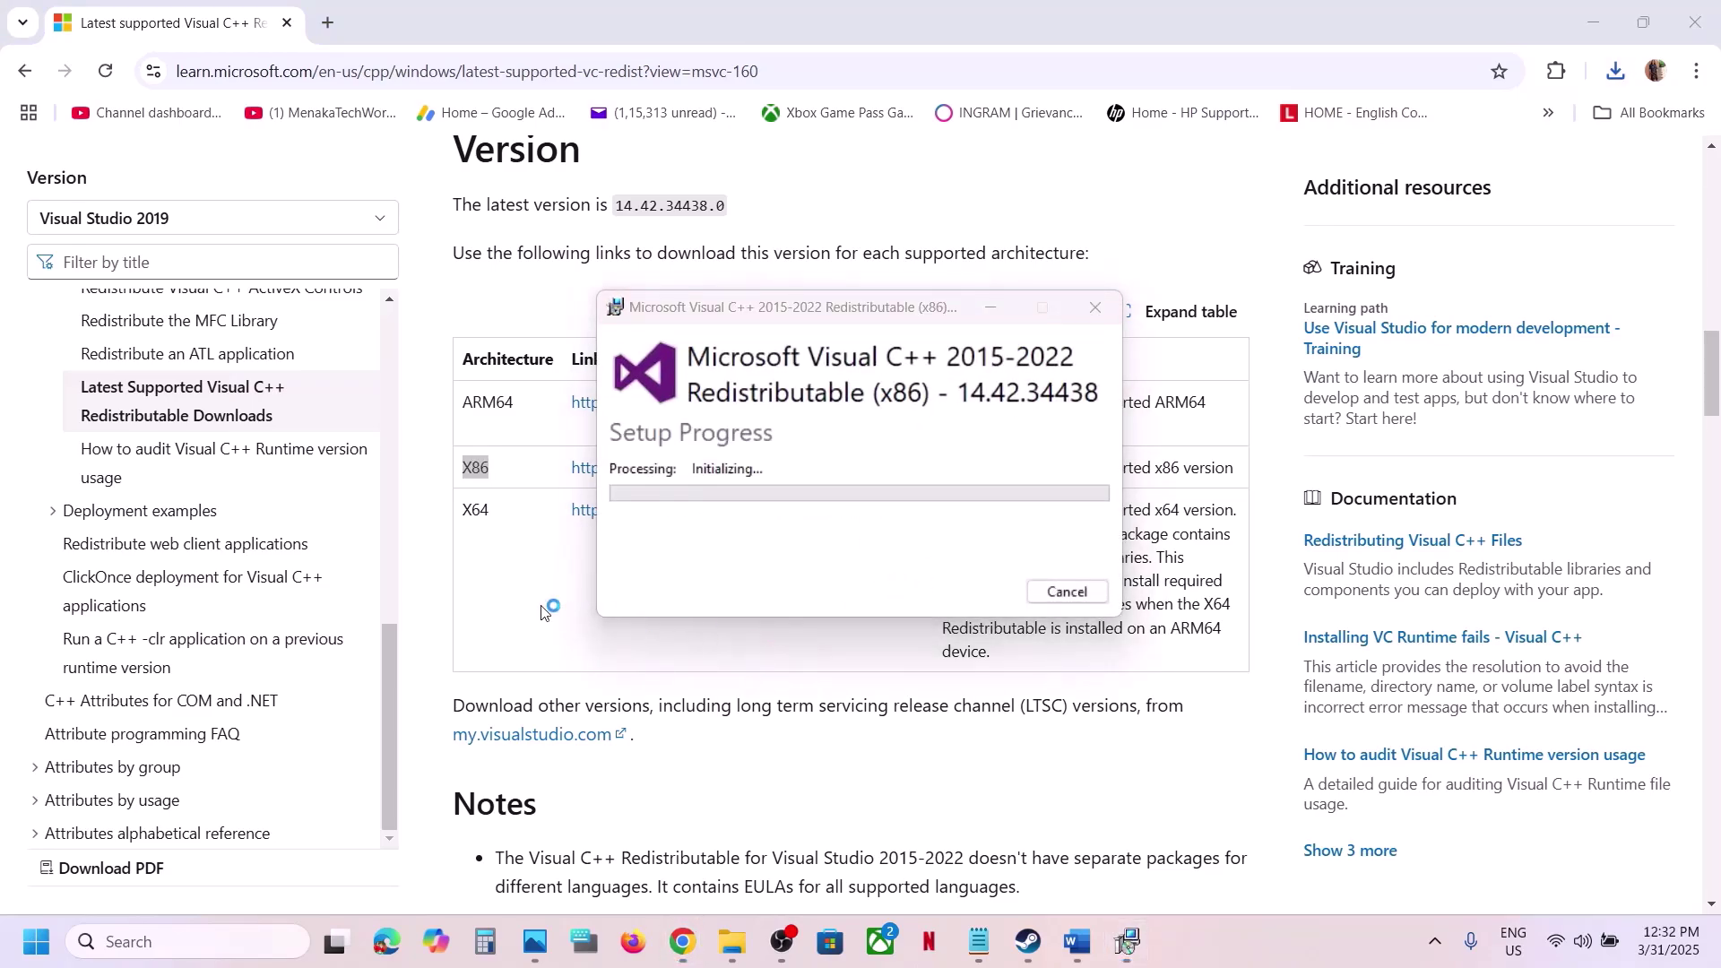
Download the X64 Visual C++ Redistributable and start its installation from the recent downloads
left_click(480, 514)
double_click(475, 510)
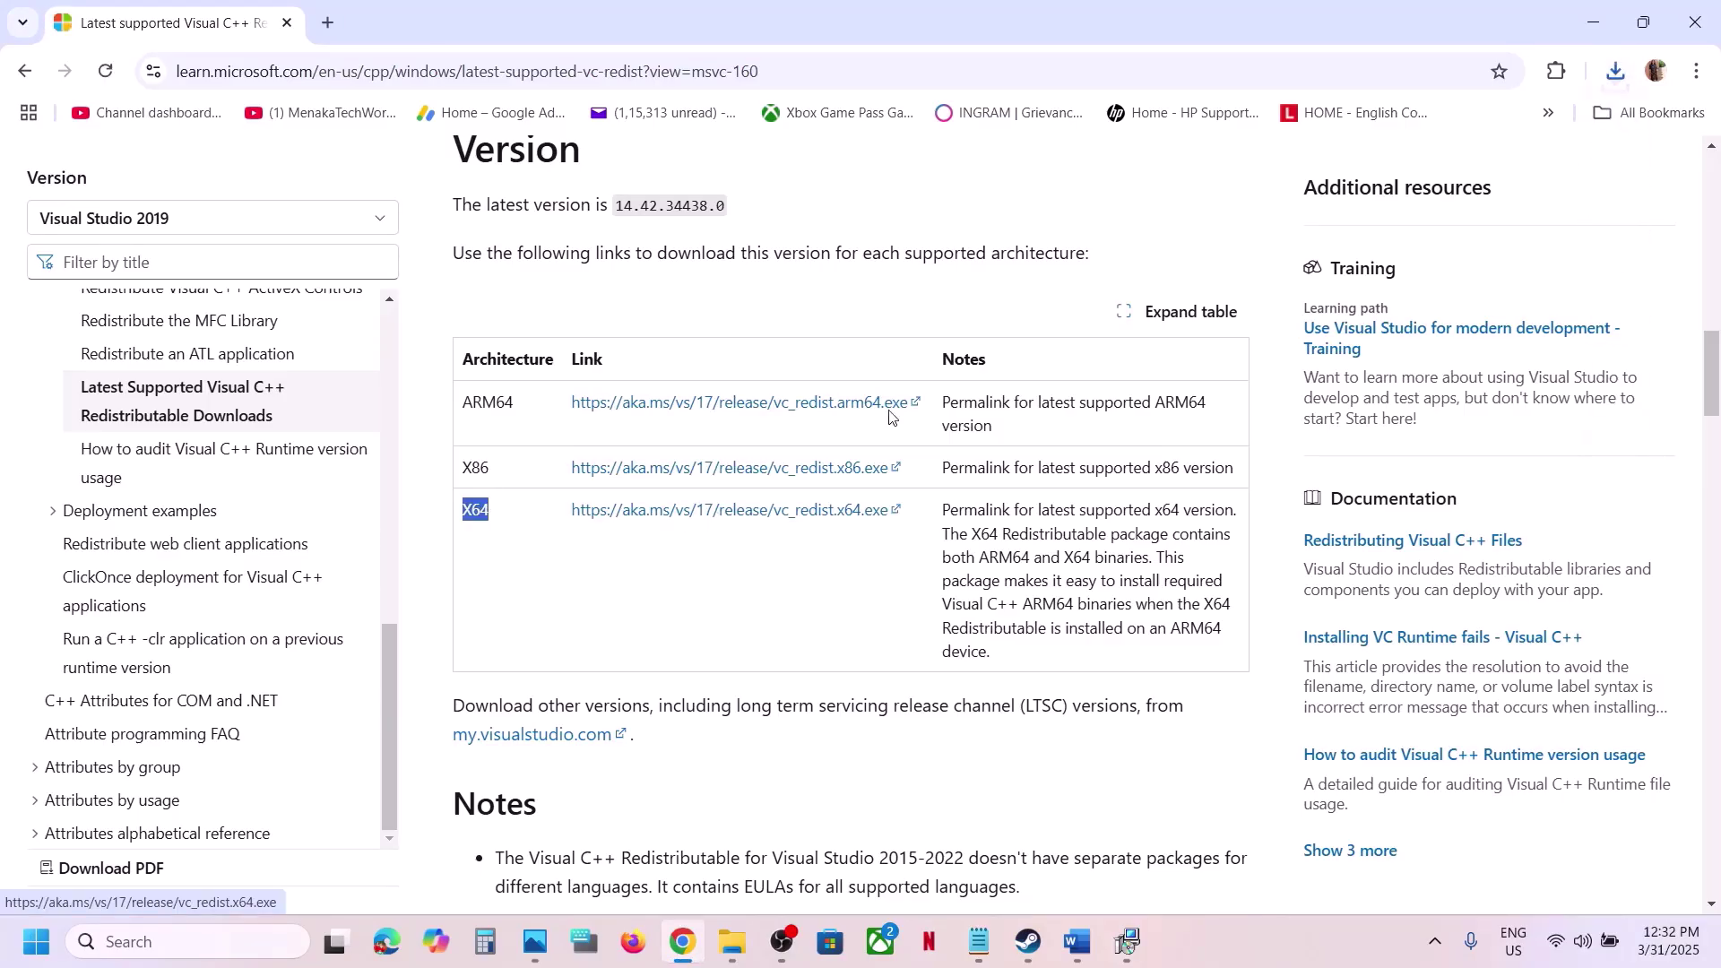
left_click(1616, 72)
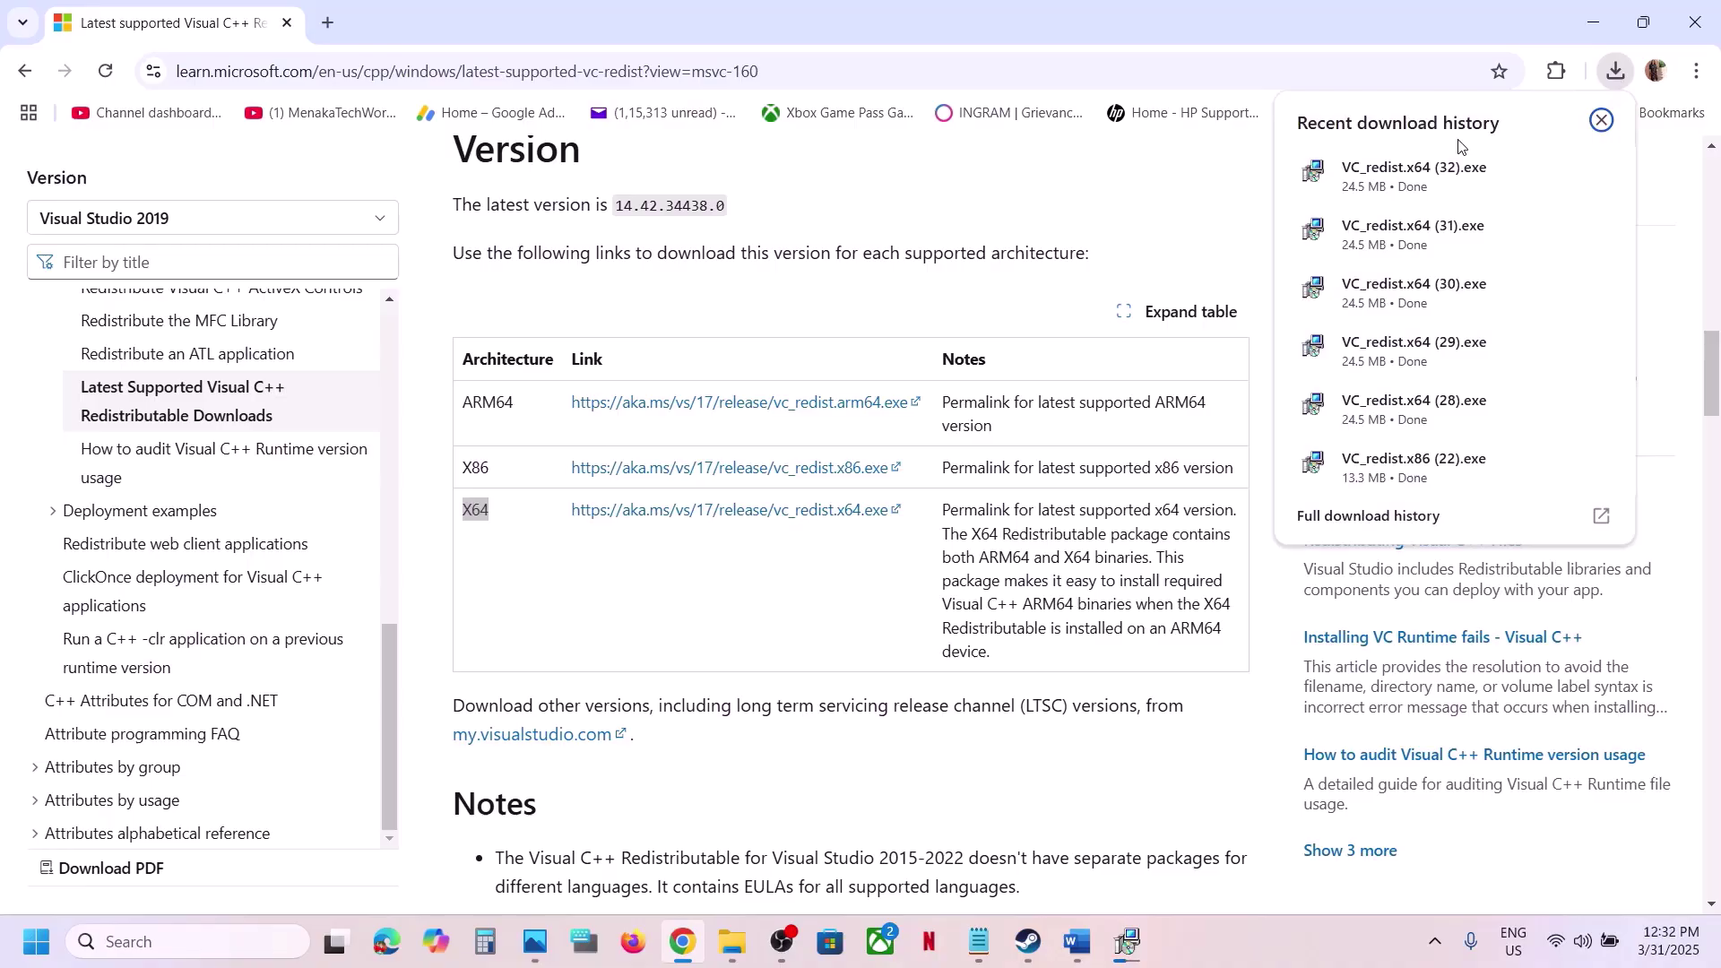
left_click(1398, 170)
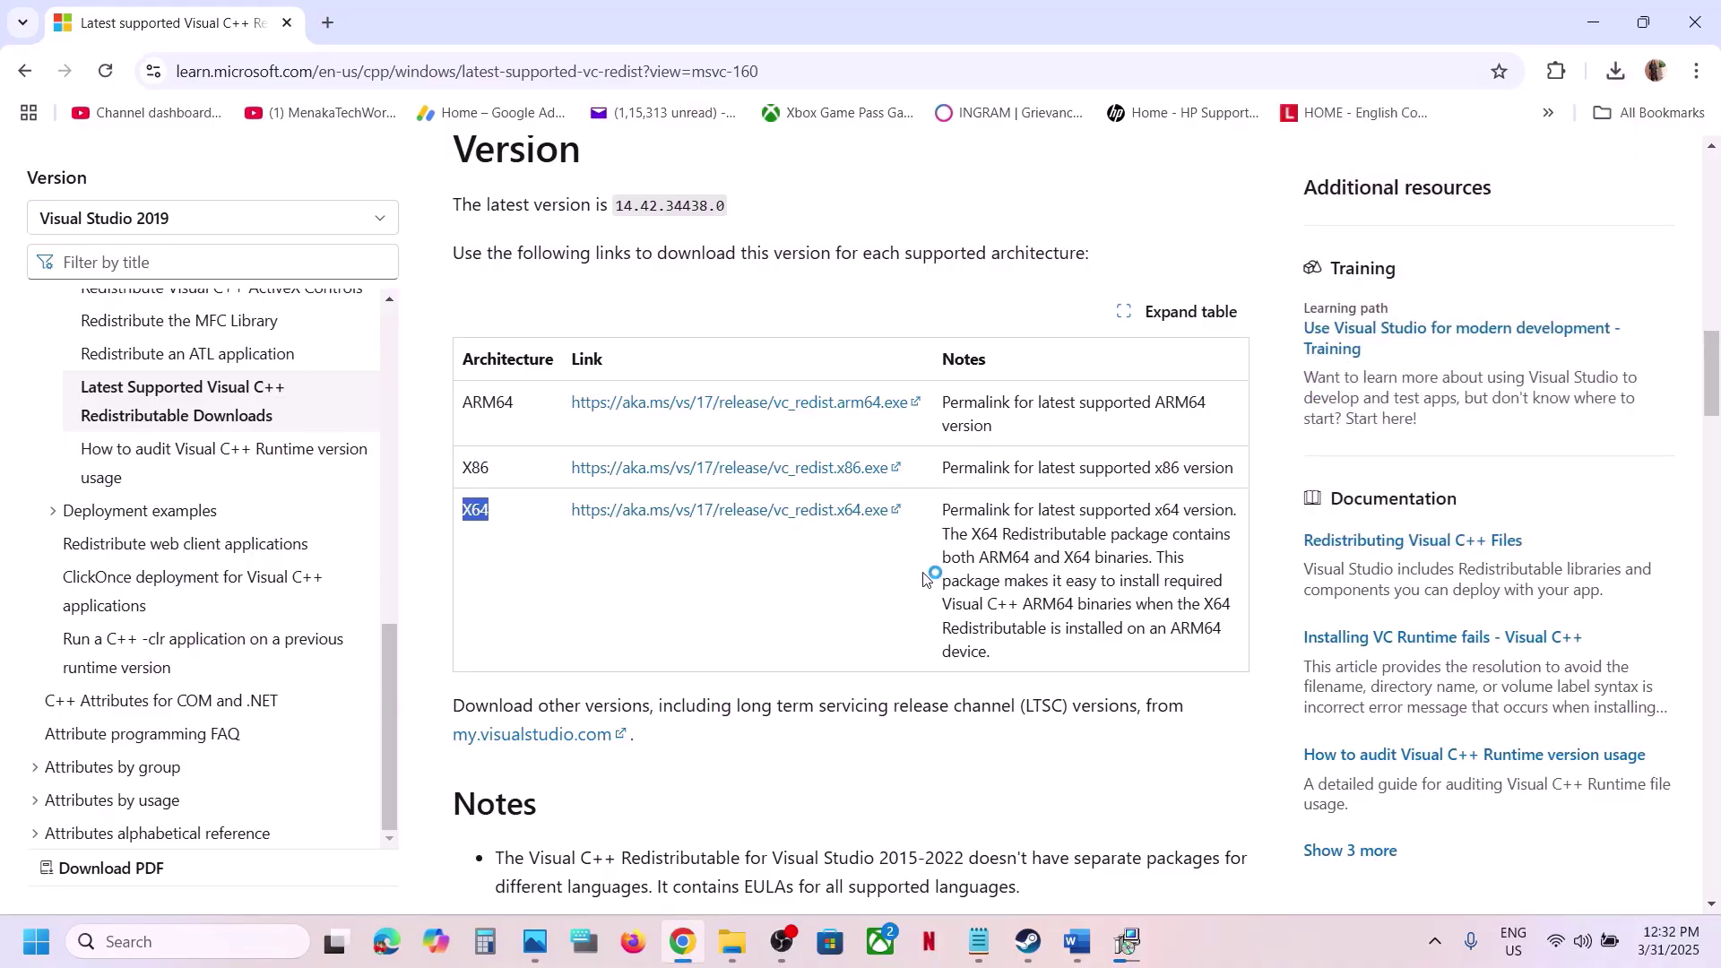
left_click(888, 588)
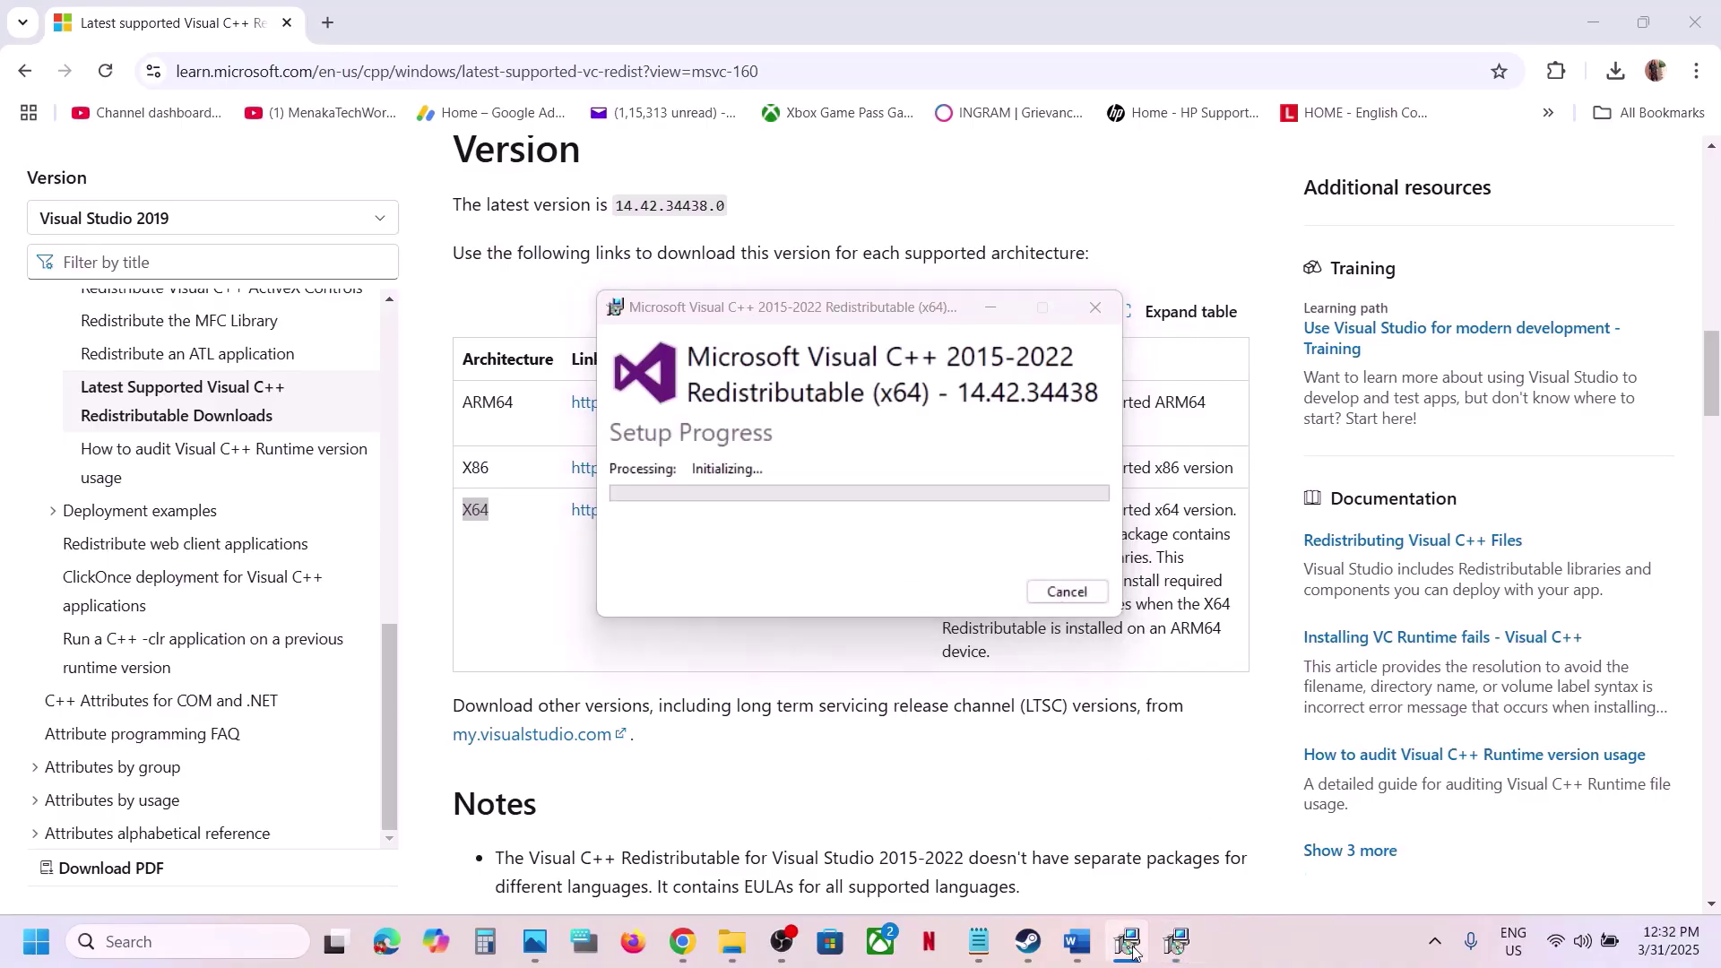
Arrange the x86 and x64 redistributable setup windows side by side and display the computer's restart option
left_click_drag(850, 314, 1323, 350)
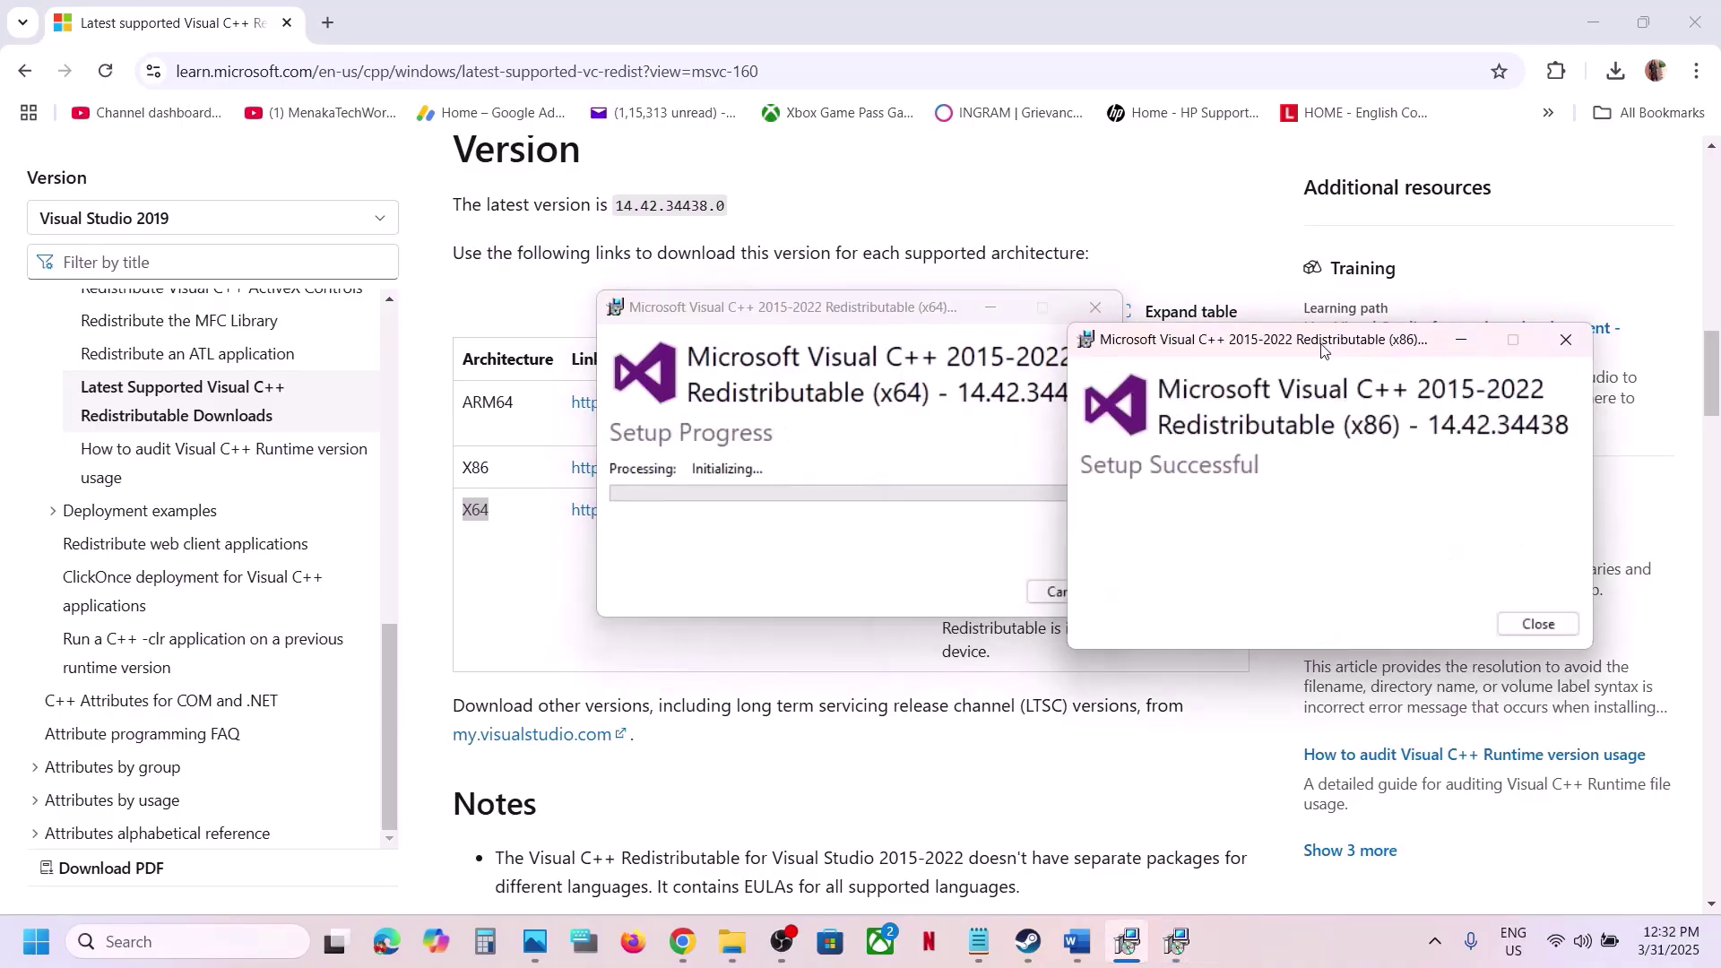
left_click_drag(885, 319, 674, 357)
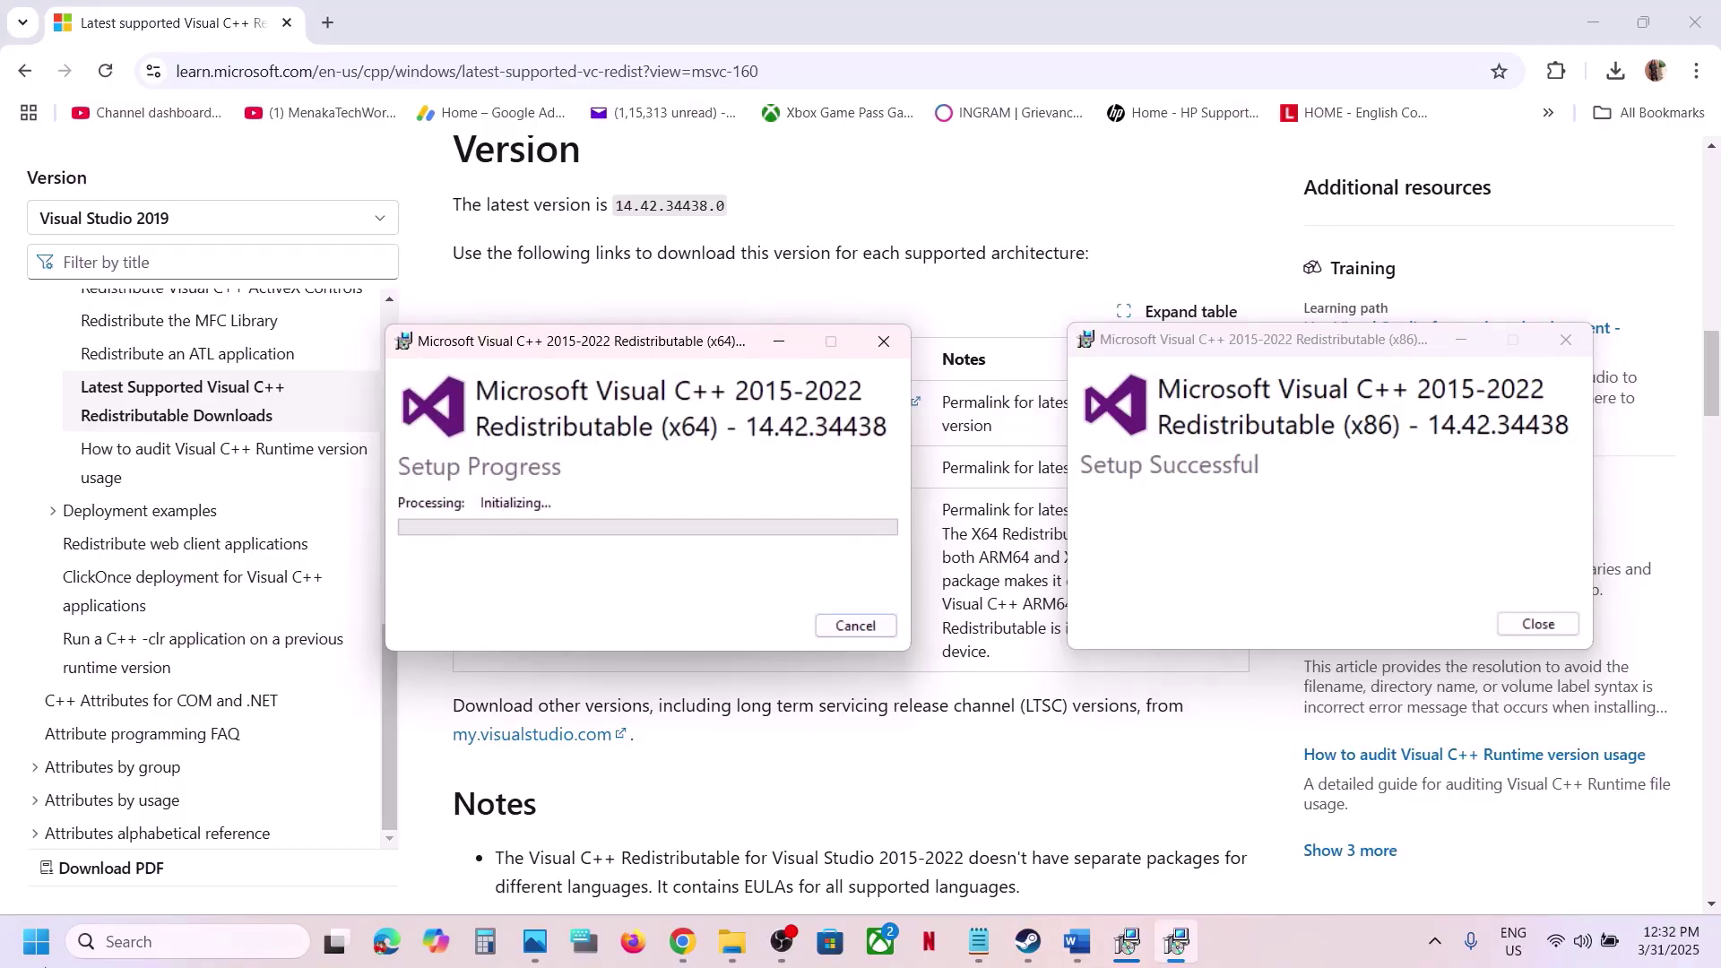
left_click(36, 941)
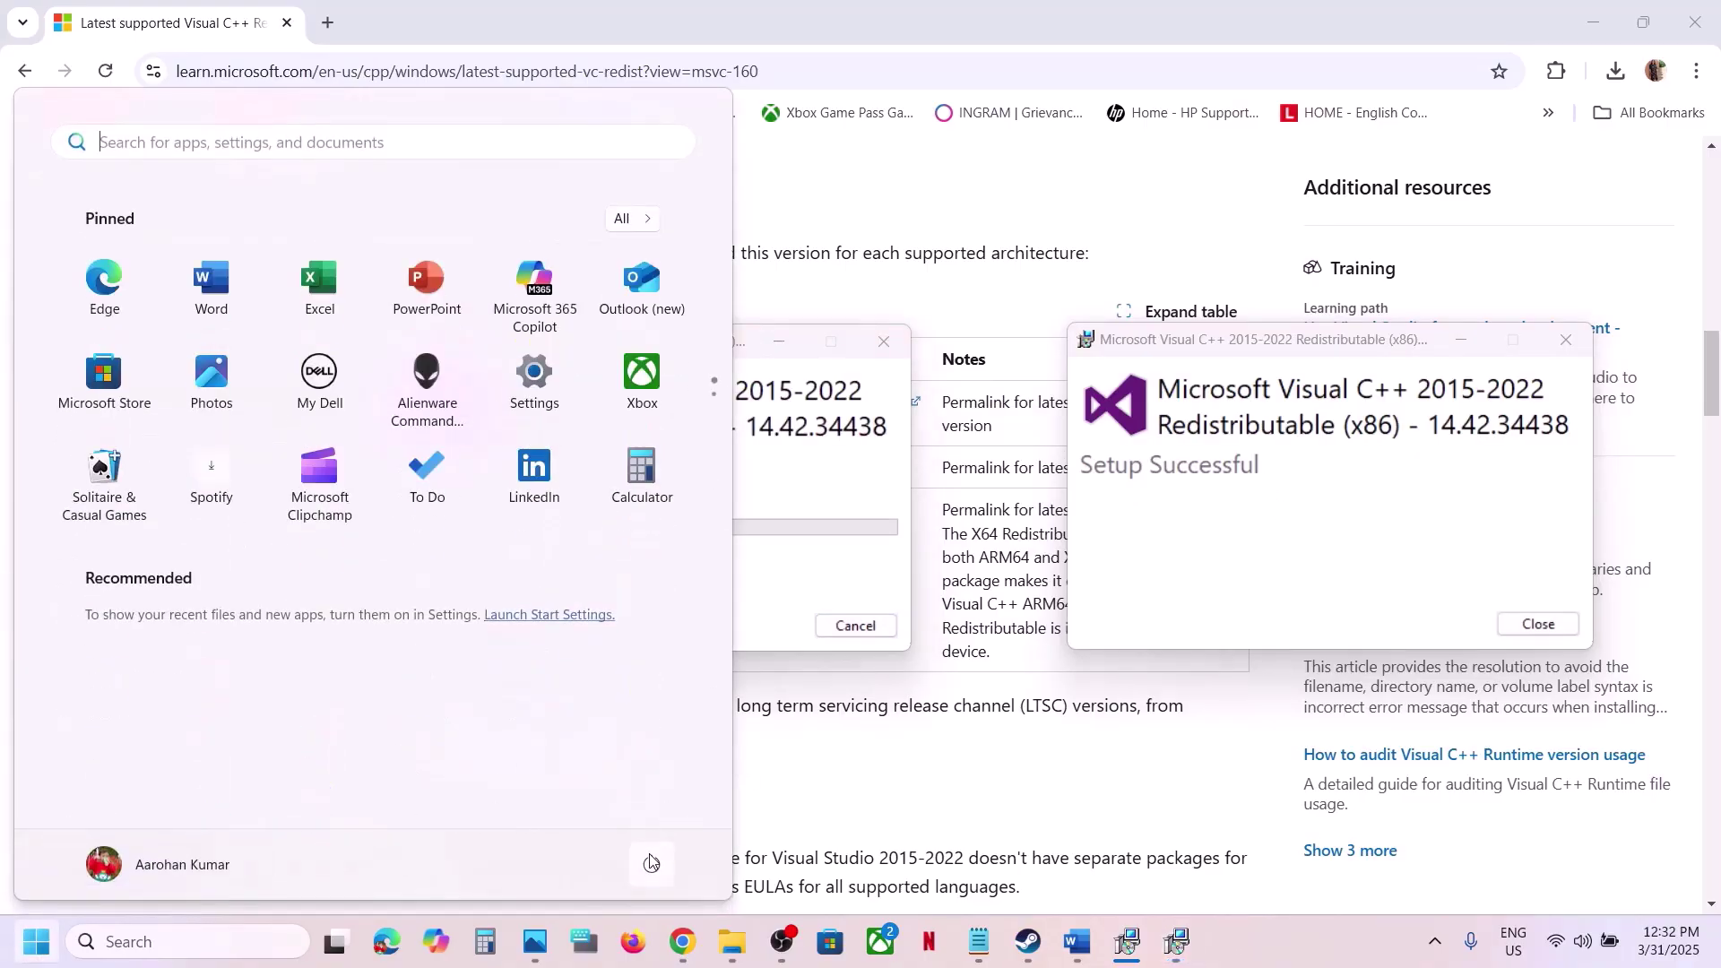
left_click(652, 863)
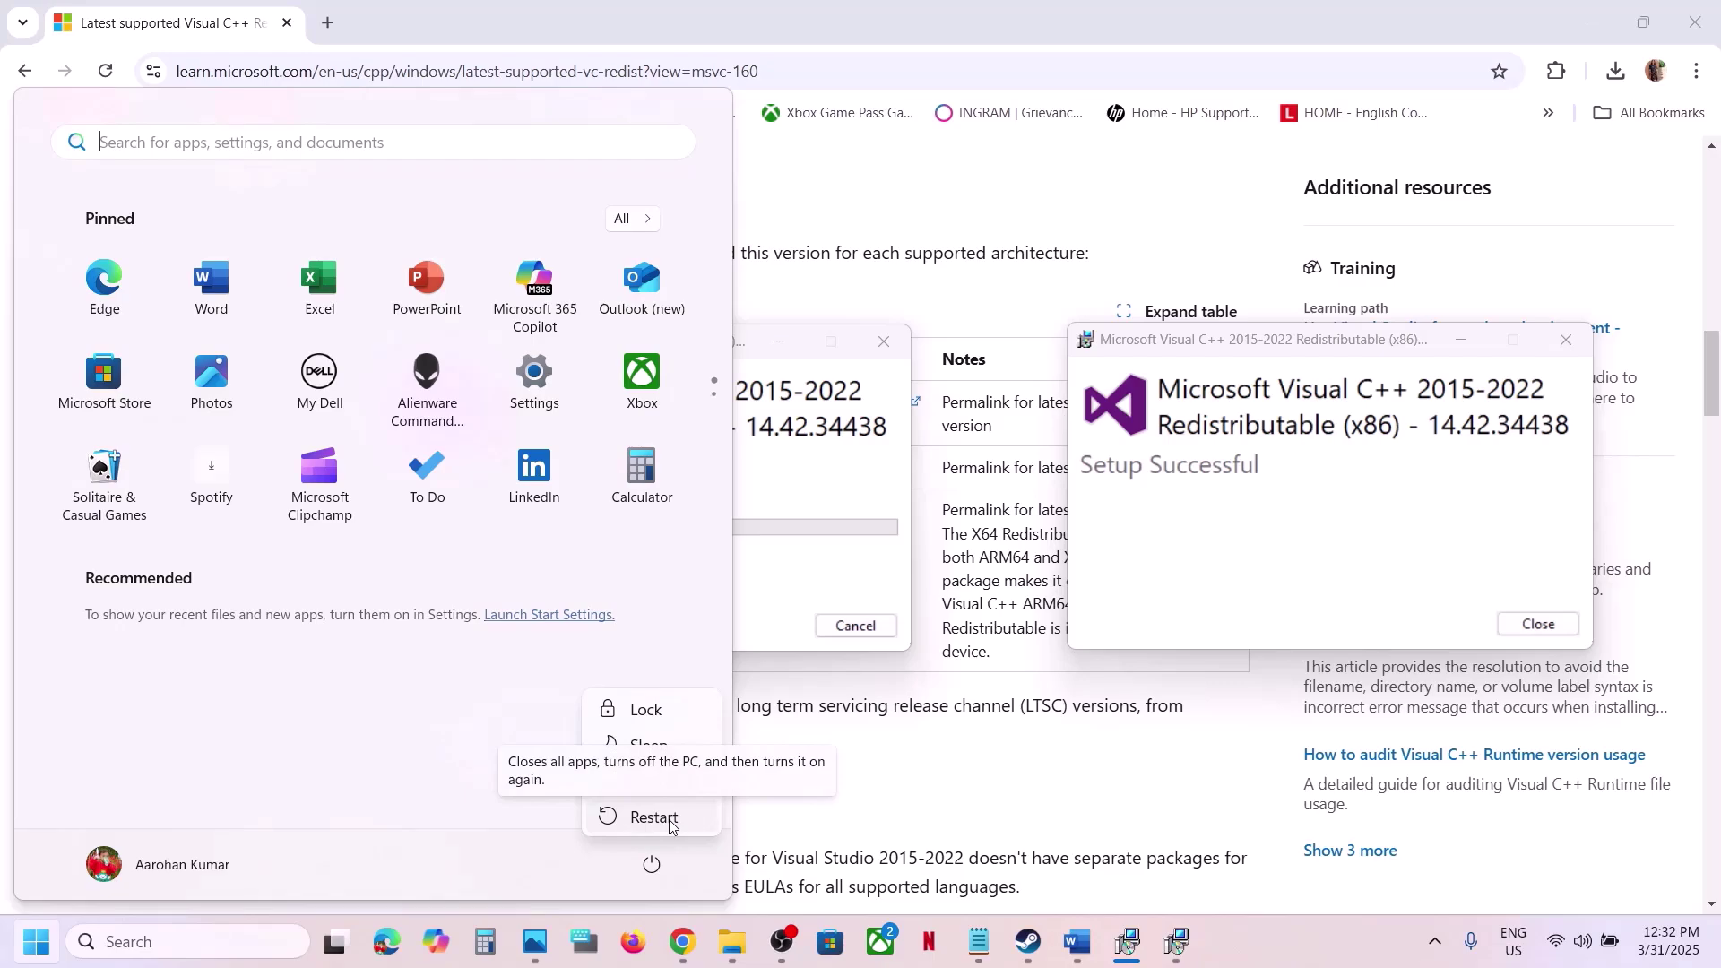
View Schedule I in the Steam library, return to the Word document and highlight the start of Step 16 on unplugging external devices
left_click(1028, 952)
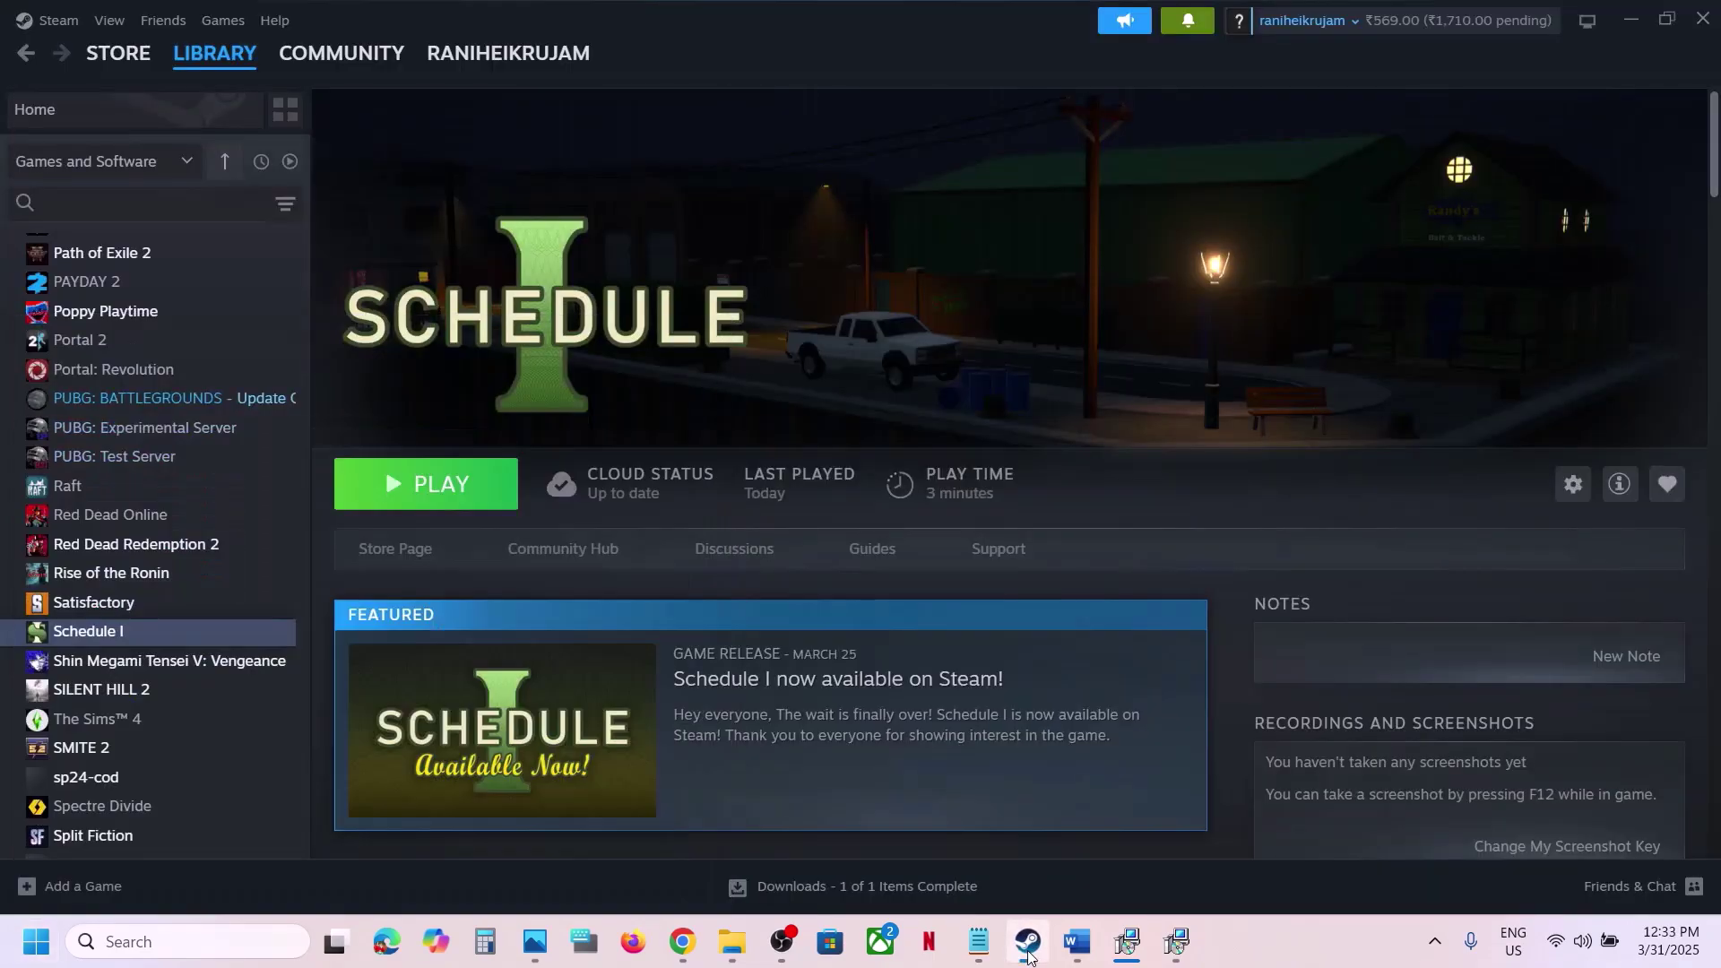
left_click(1077, 942)
scroll(655, 529, "down", 3)
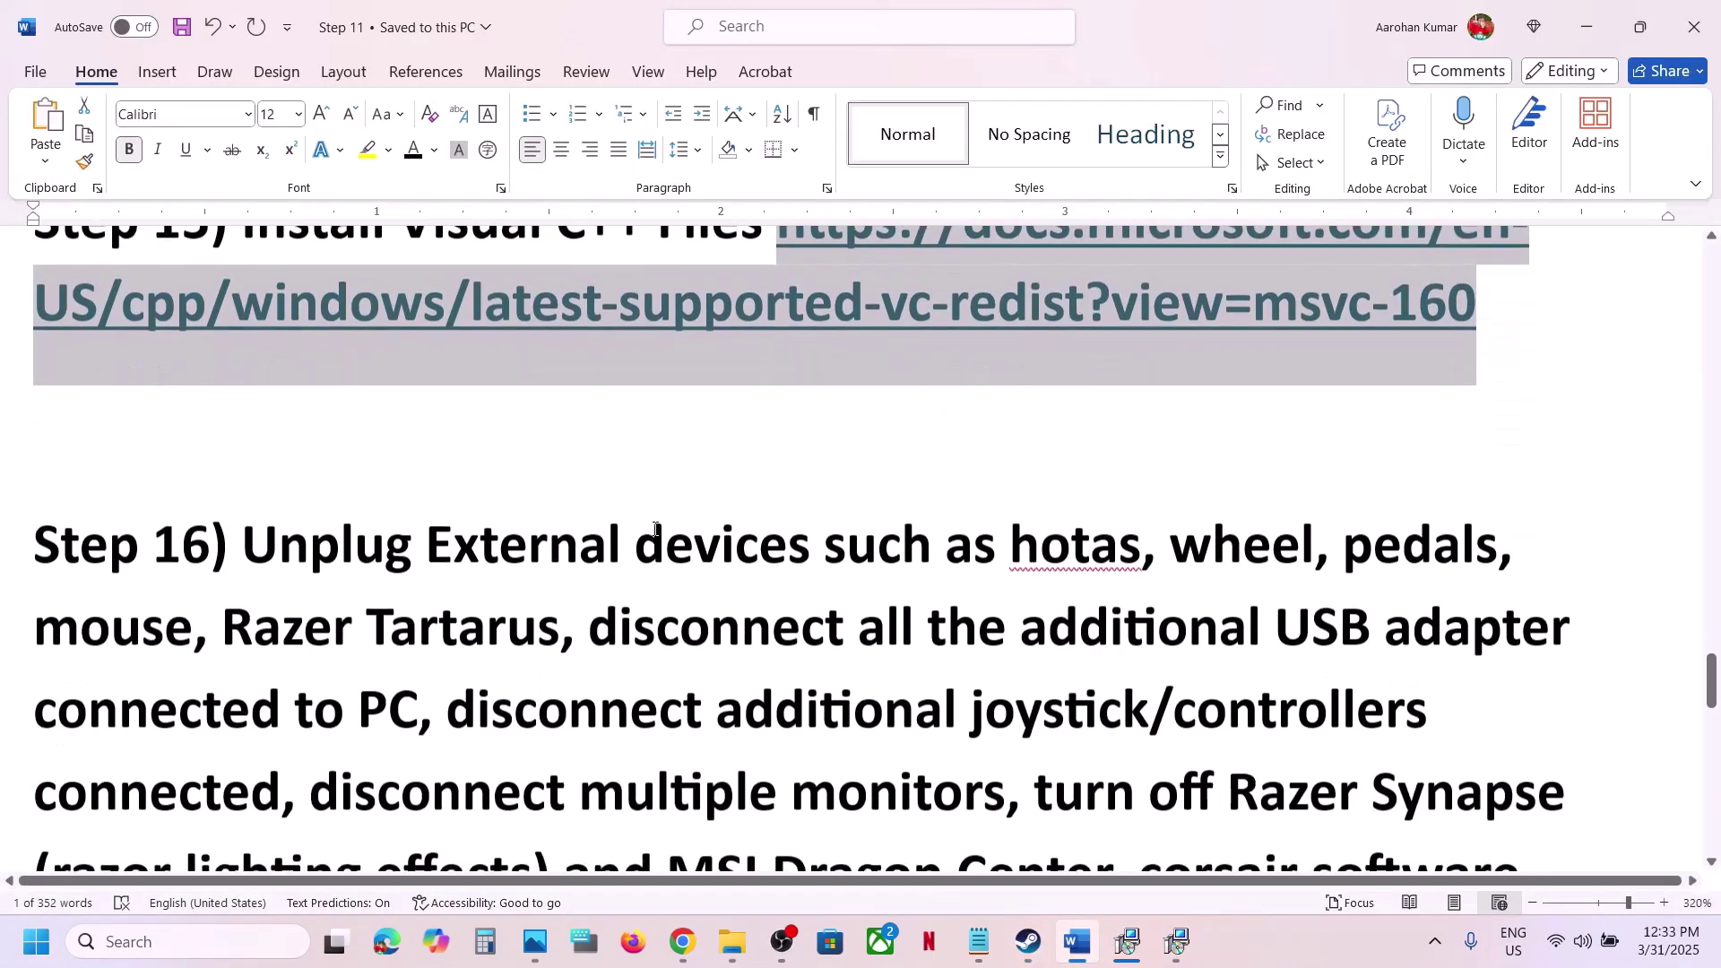
scroll(656, 529, "down", 2)
left_click_drag(234, 391, 371, 538)
scroll(371, 538, "down", 1)
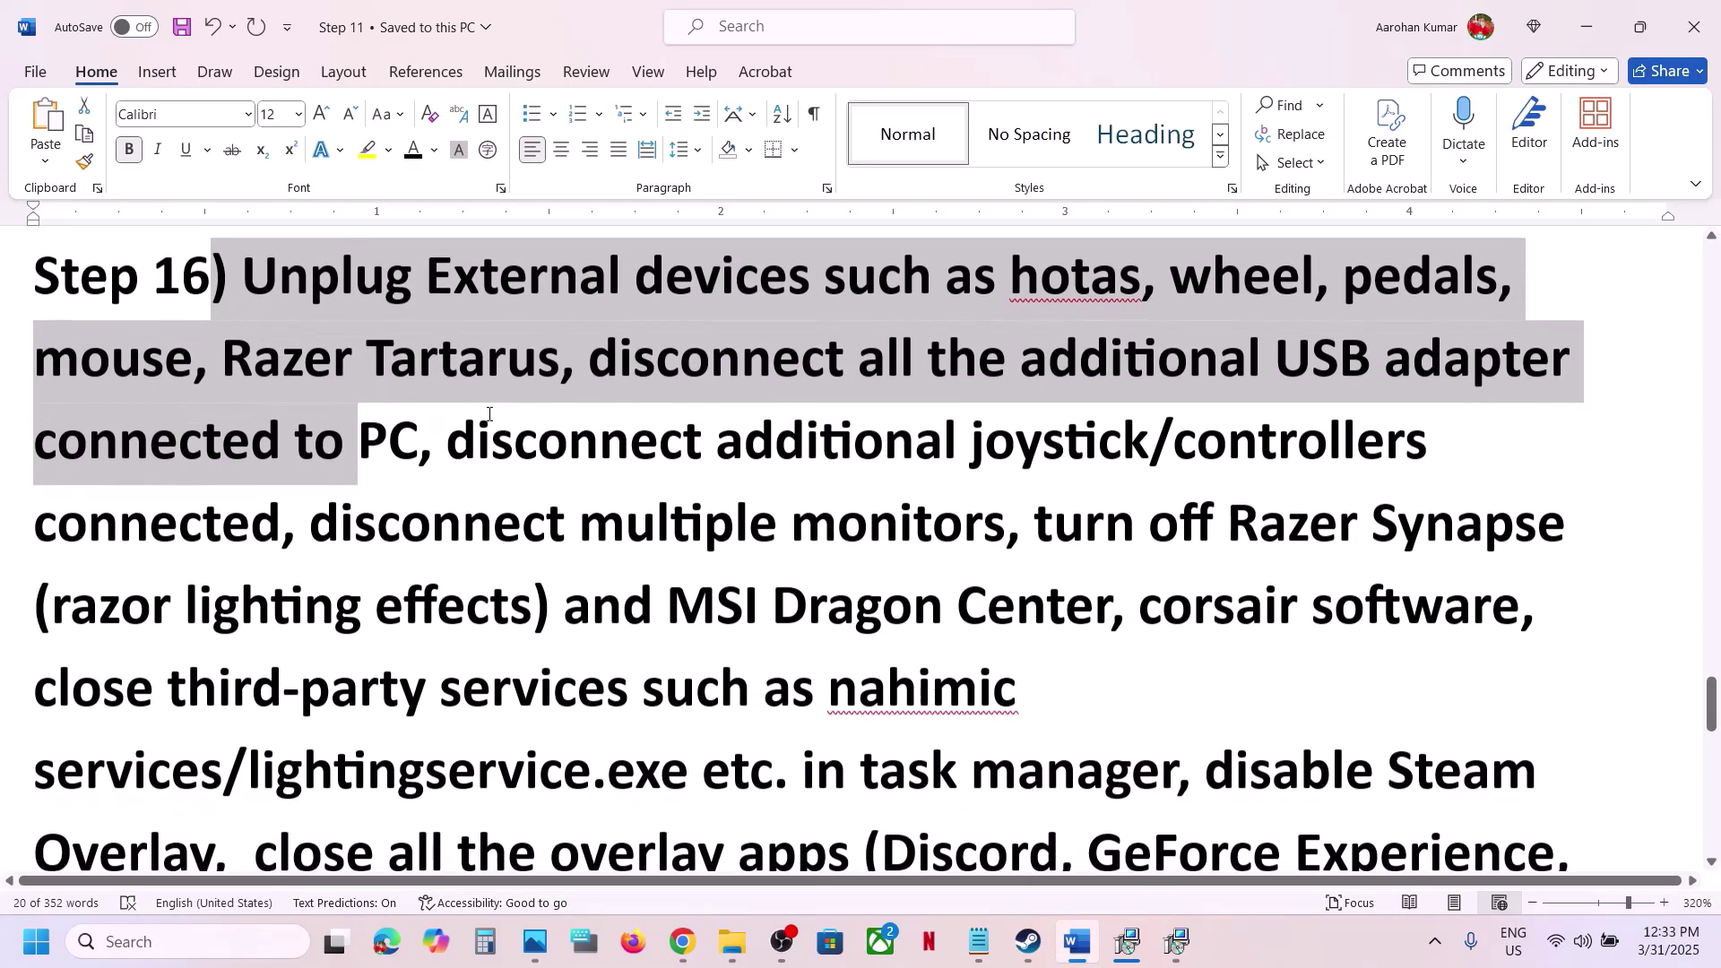